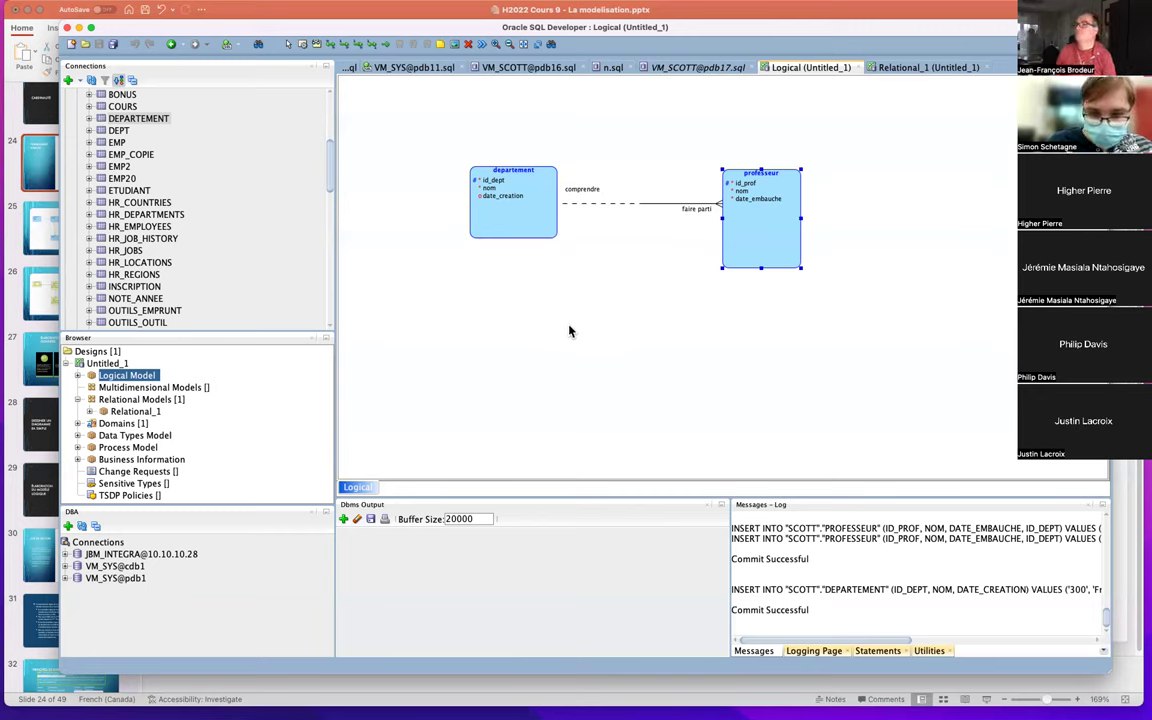
Move the departement and professeur entities up to free the lower part of the logical diagram
drag(534, 201, 544, 162)
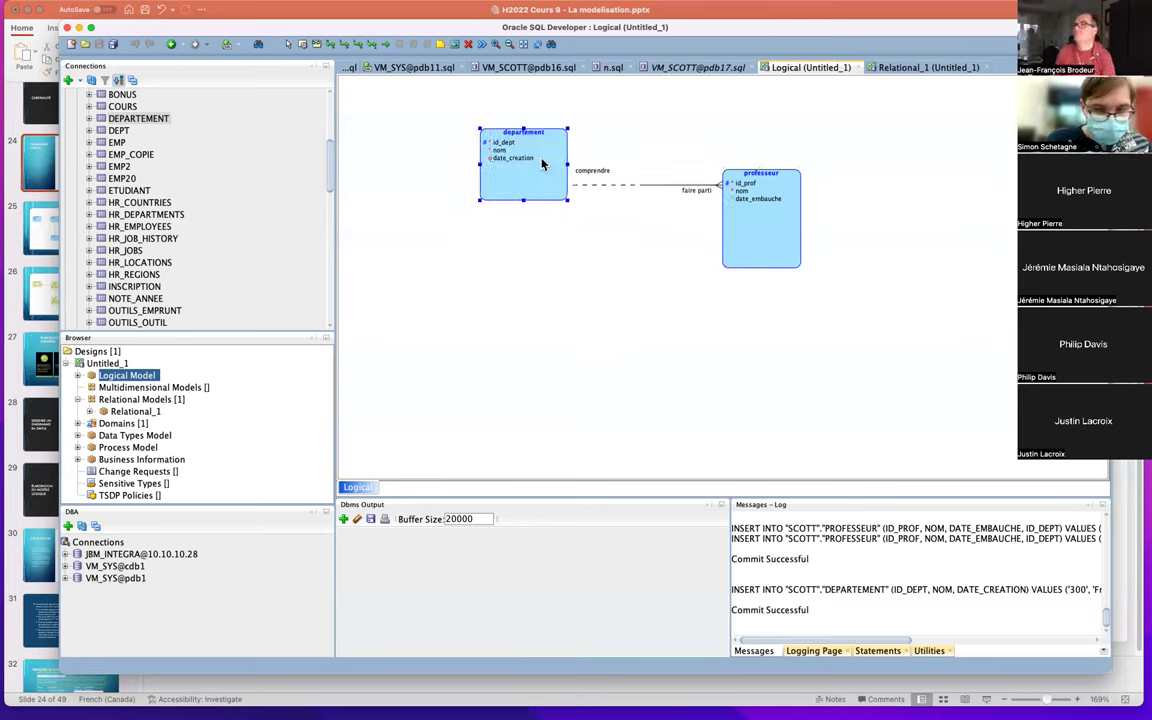
drag(771, 222, 771, 167)
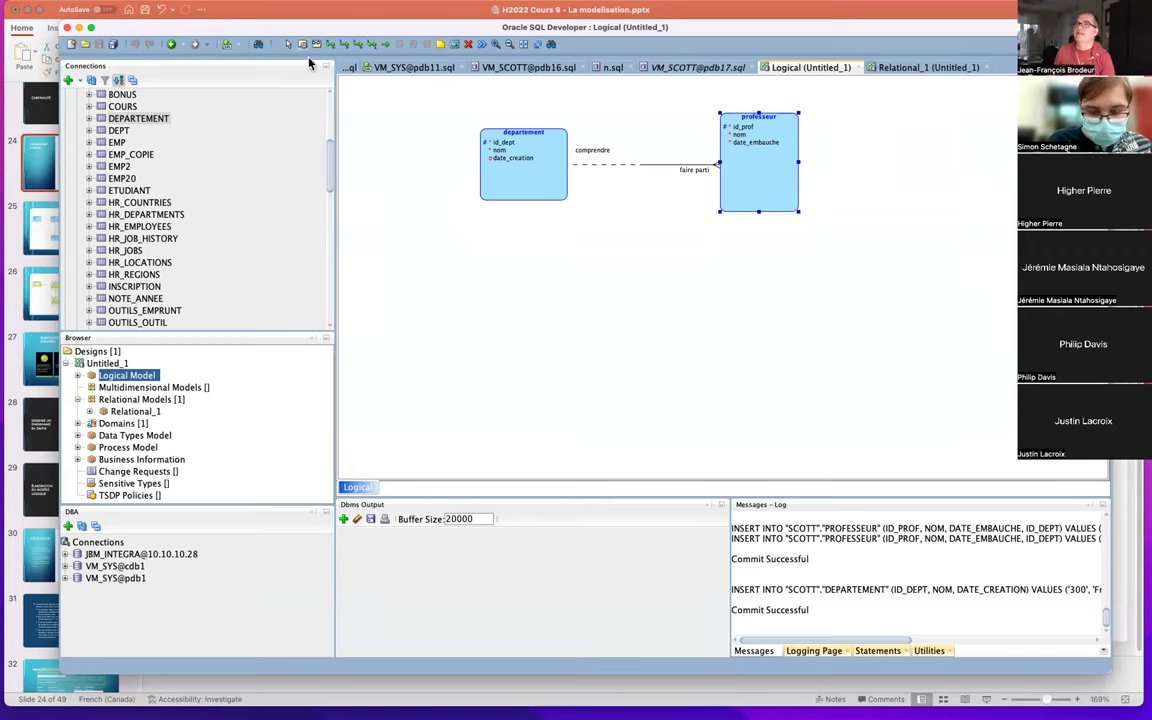
Create entities Auto and Marque side by side below the existing pair and link them with a one-to-many relation from Auto to Marque
drag(461, 284, 590, 399)
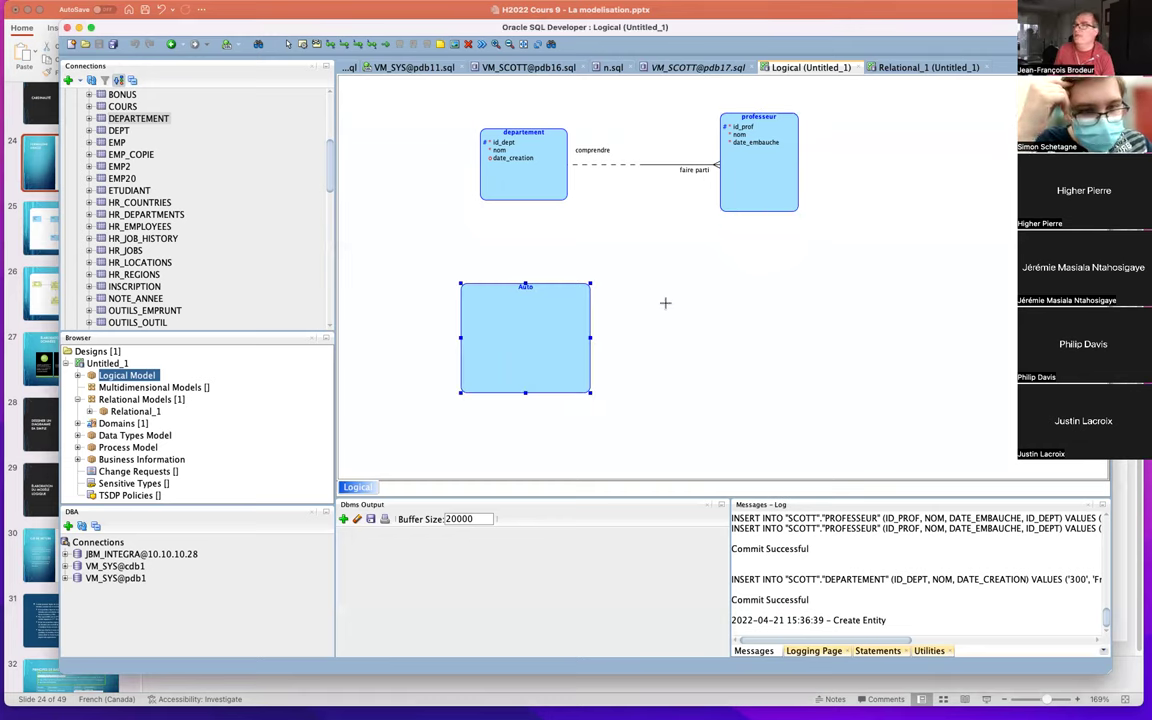
drag(771, 284, 871, 401)
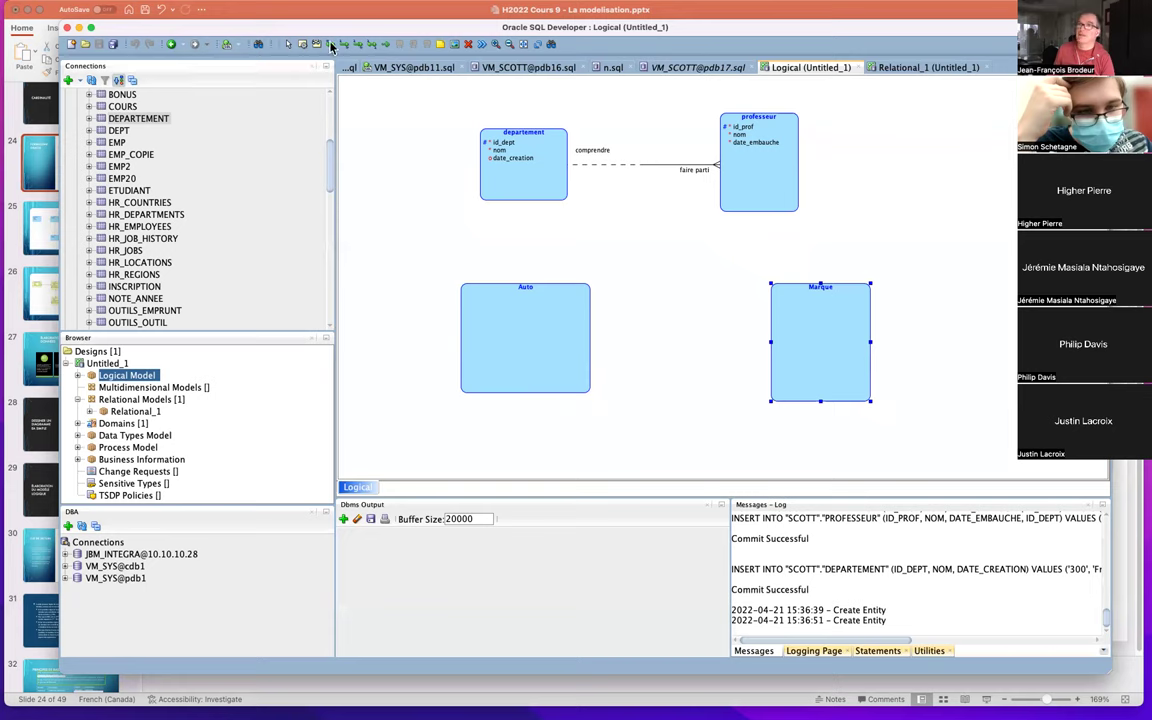
click(313, 44)
click(558, 337)
click(789, 339)
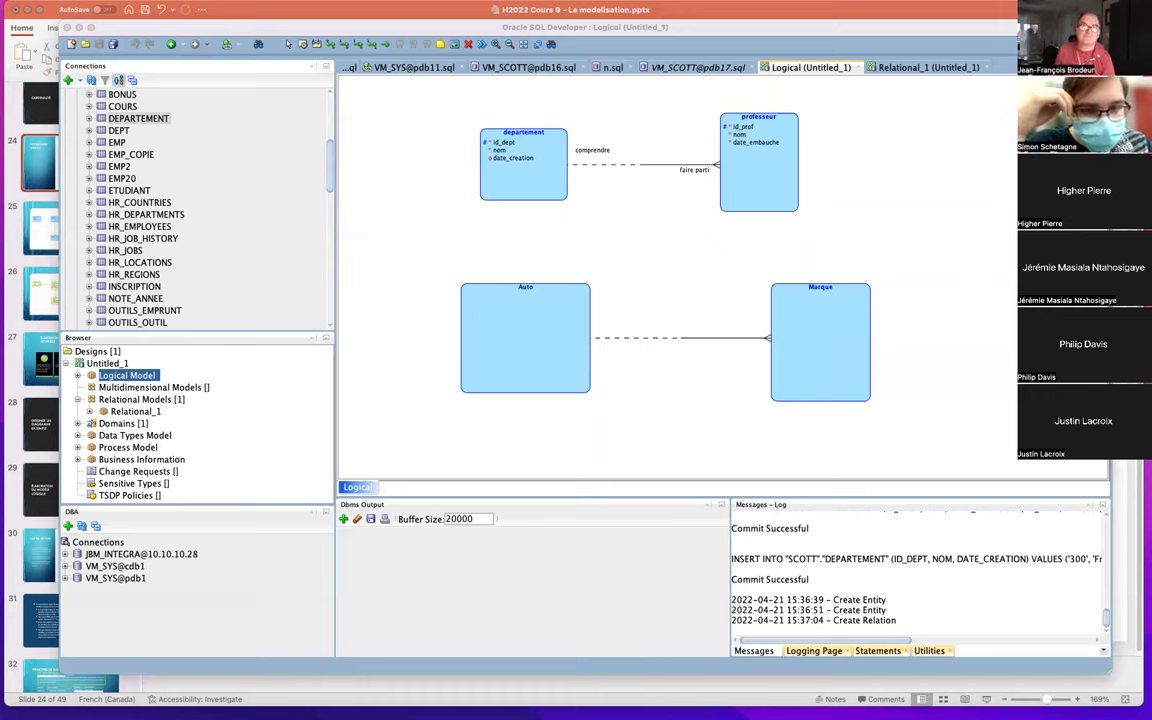
Name the Auto–Marque relation Posséder on the source and comprendre on the target, with the source mandatory and the target optional
double_click(680, 337)
drag(397, 40, 450, 364)
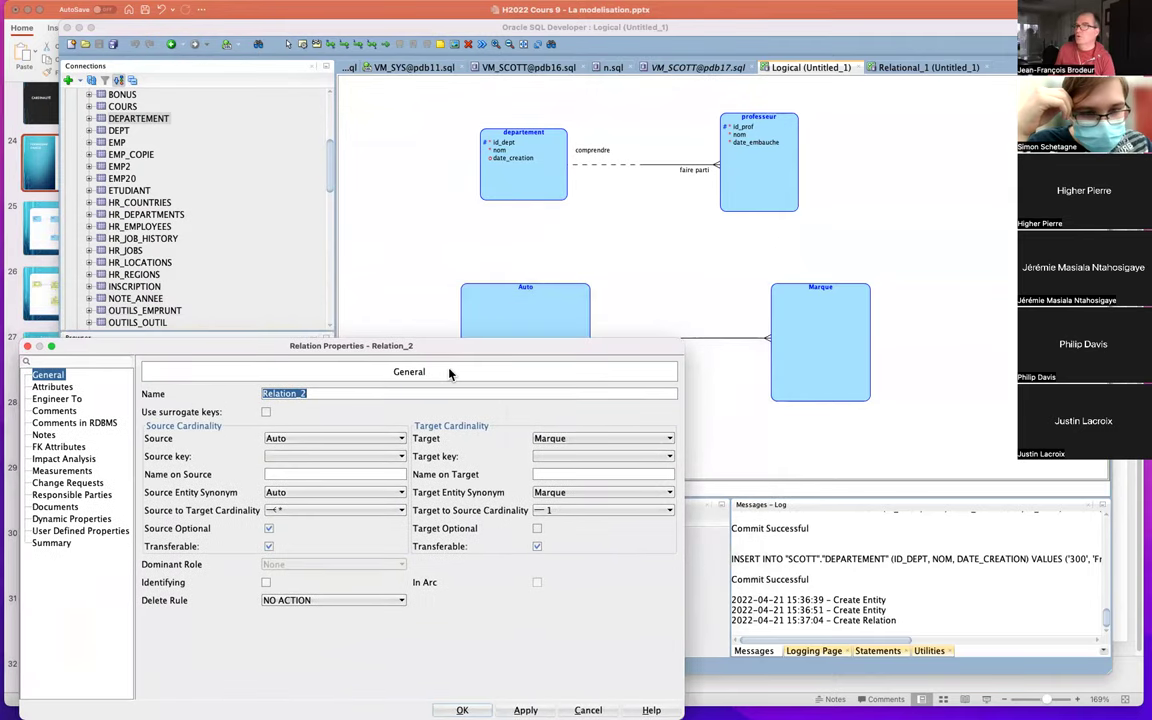
click(303, 473)
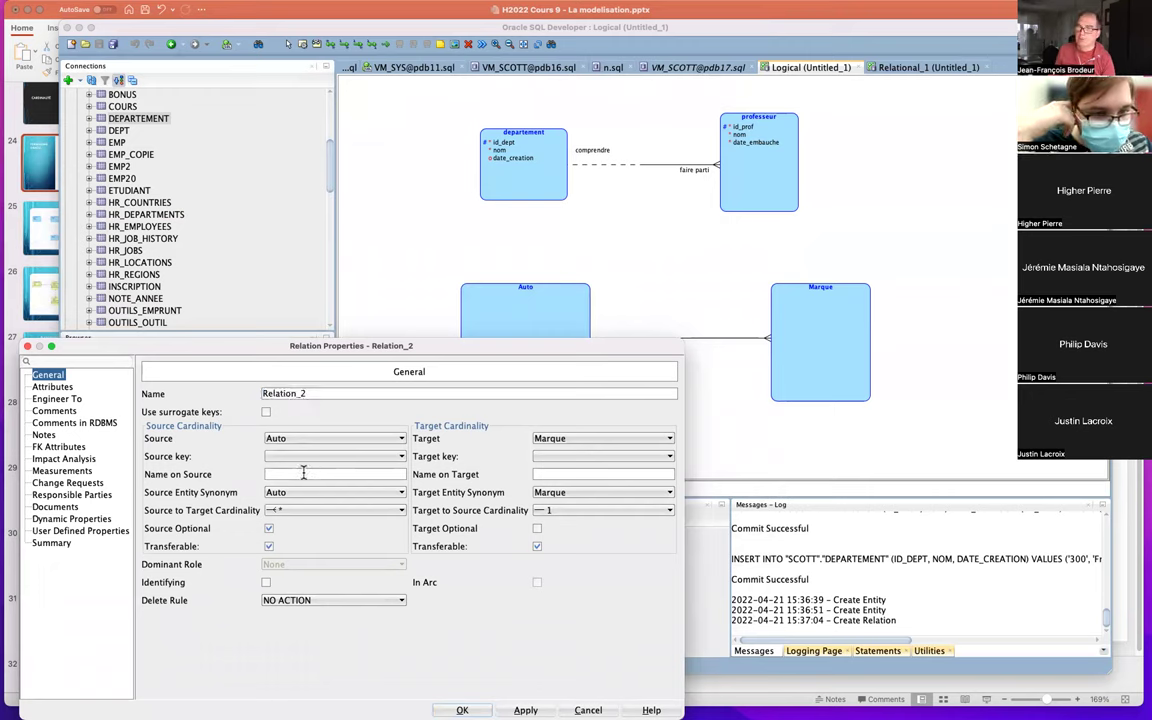
text(Posséder)
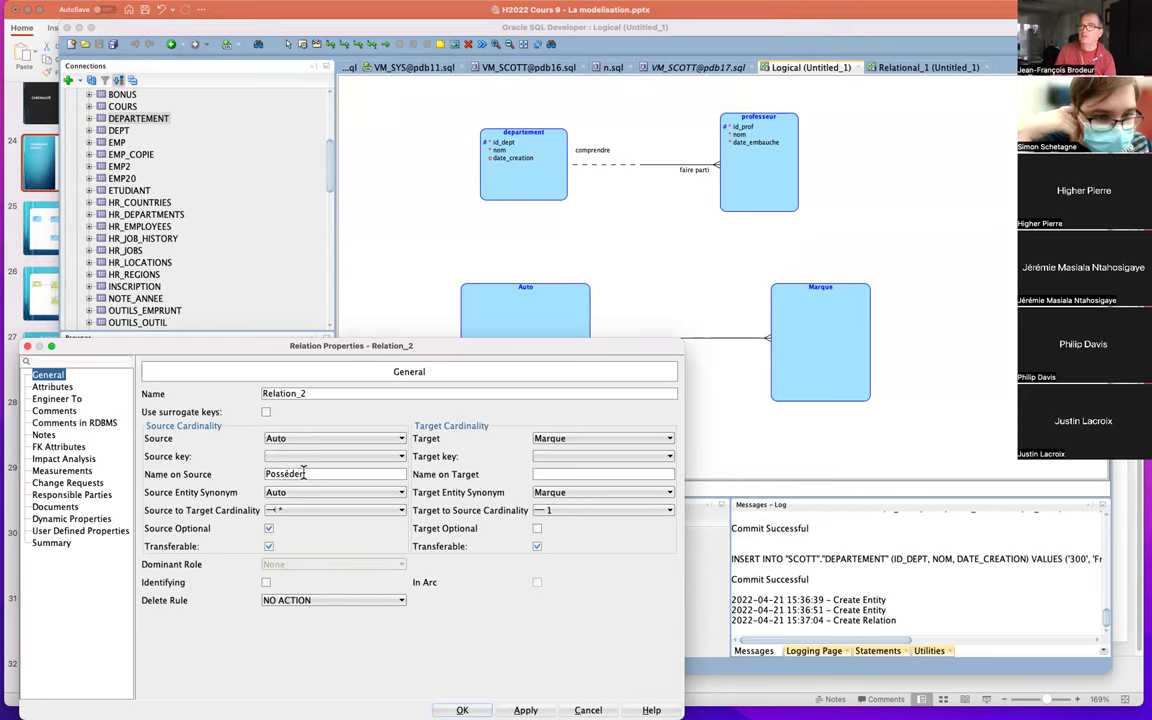
click(268, 528)
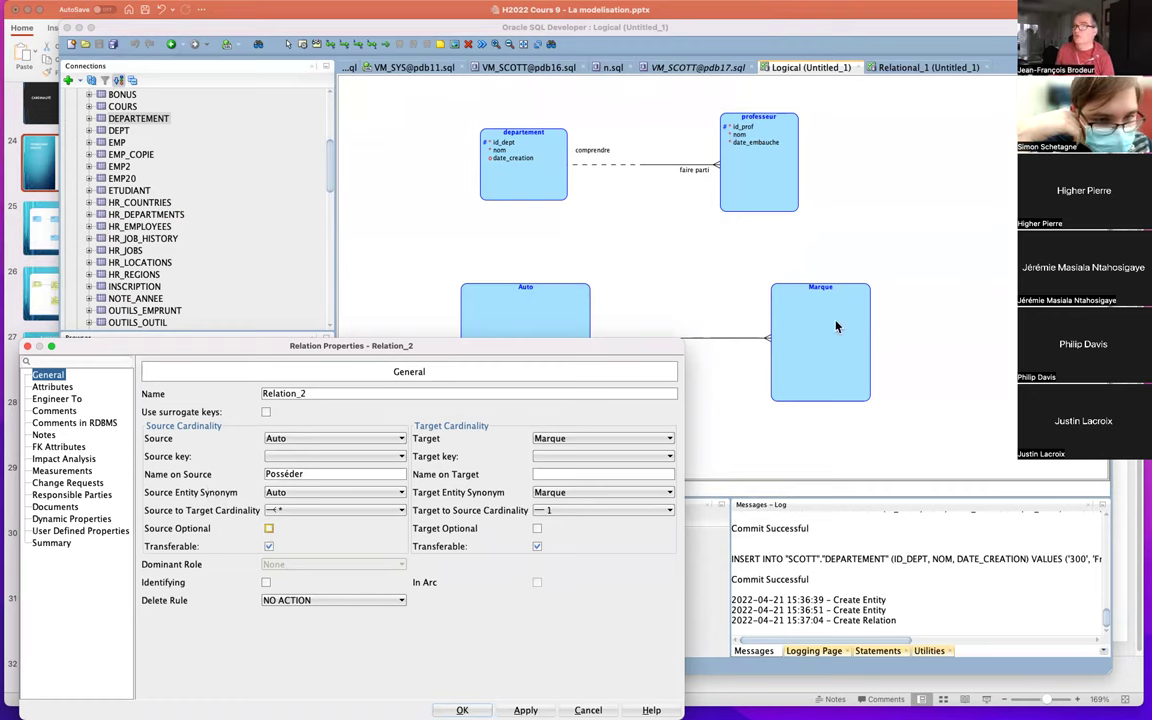
click(578, 474)
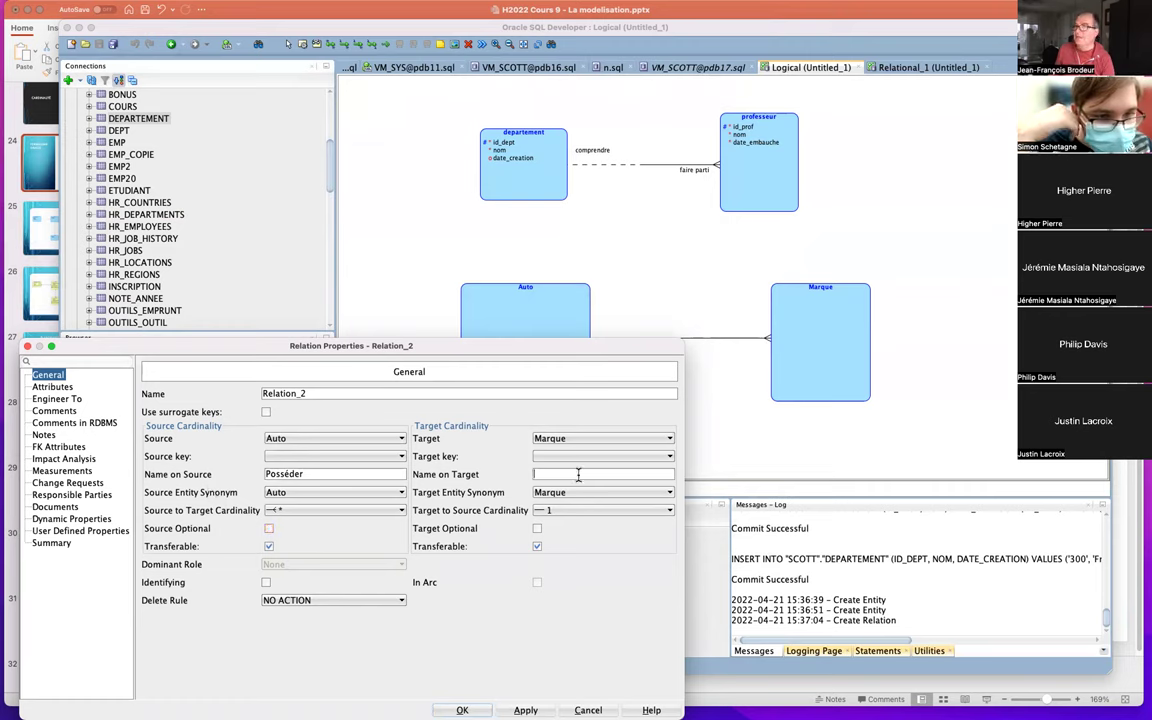
text(c)
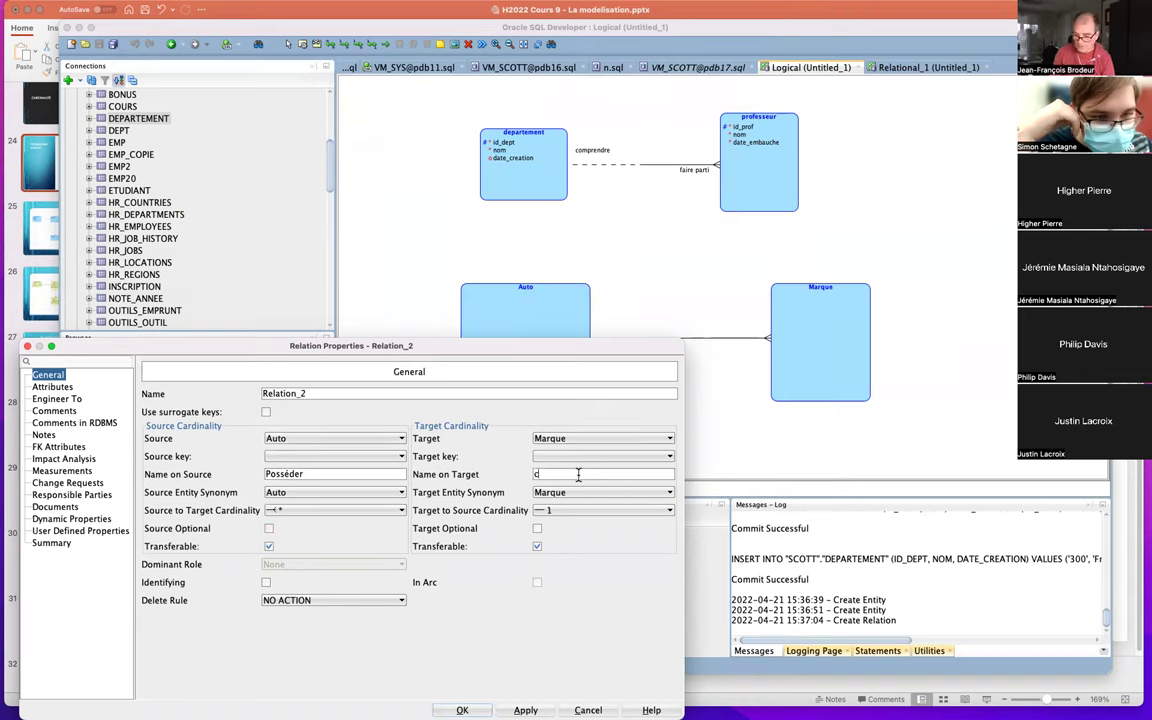
text(omprendre)
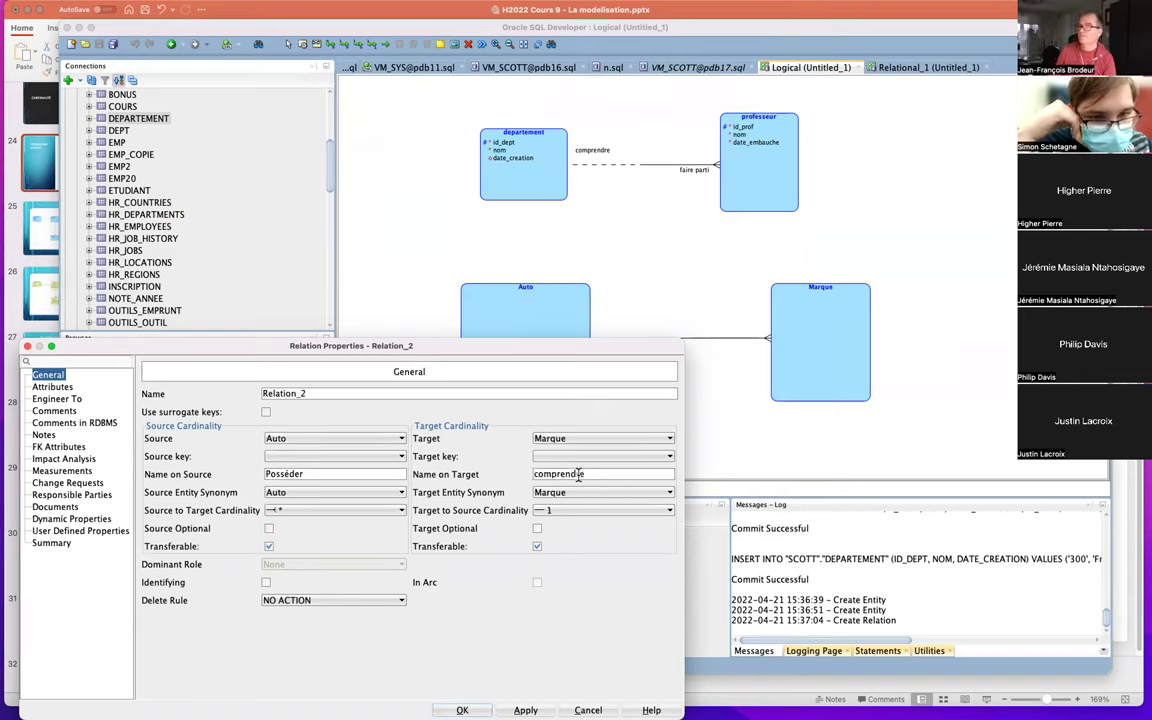
click(537, 528)
click(538, 547)
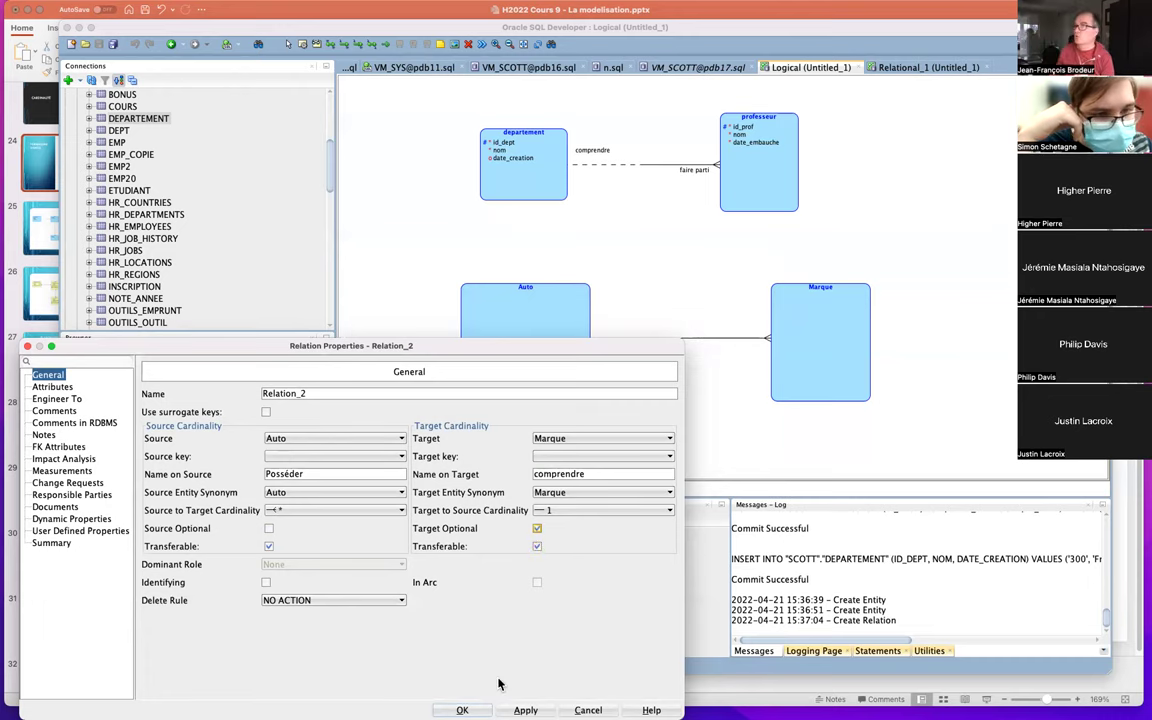
click(462, 709)
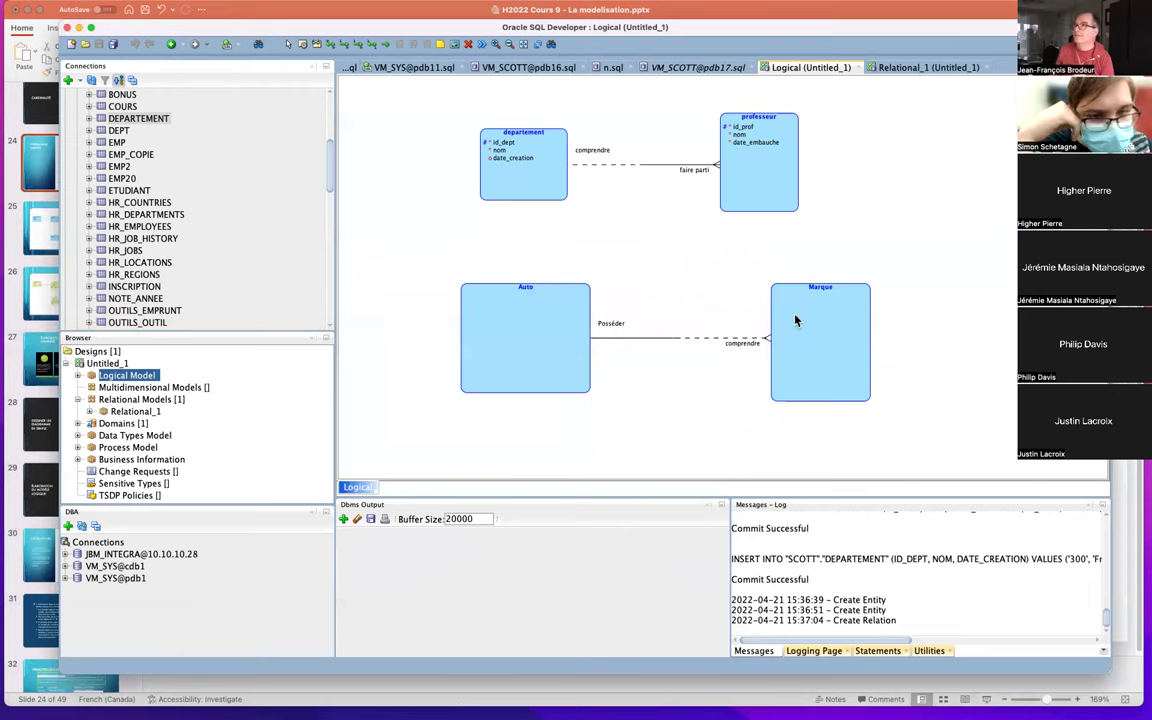
Reverse the Auto–Marque relation's cardinalities: source to target 1 and target to source *
double_click(634, 339)
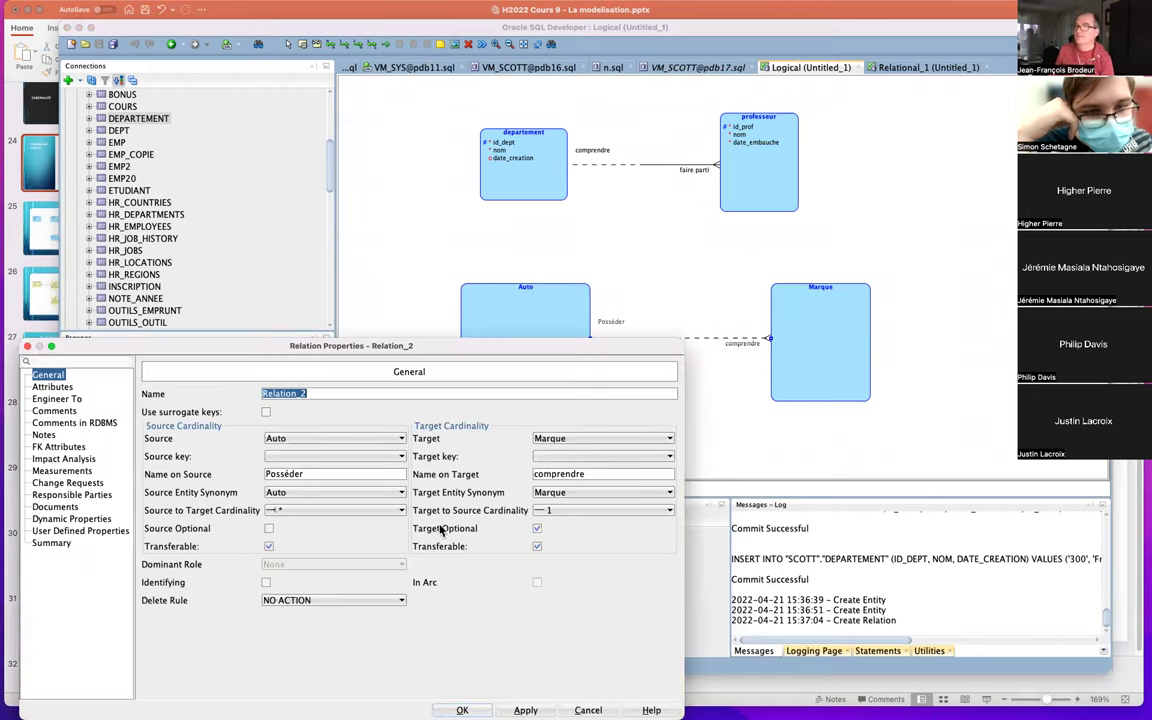
click(348, 511)
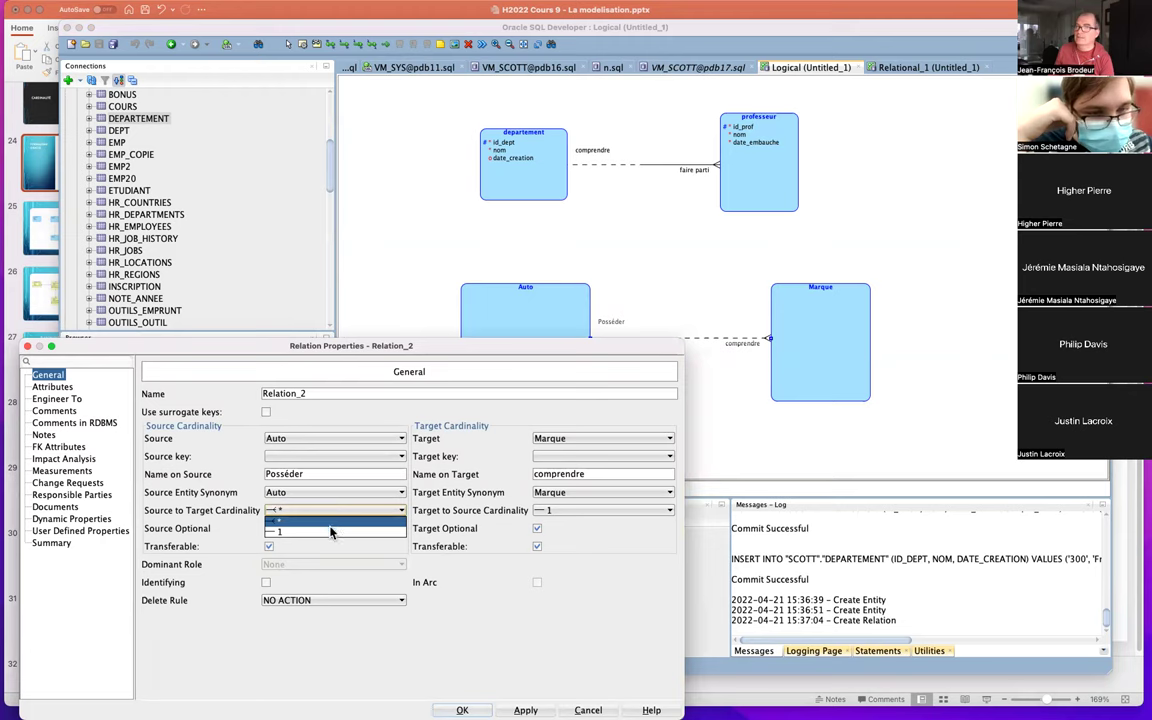
click(320, 531)
click(565, 514)
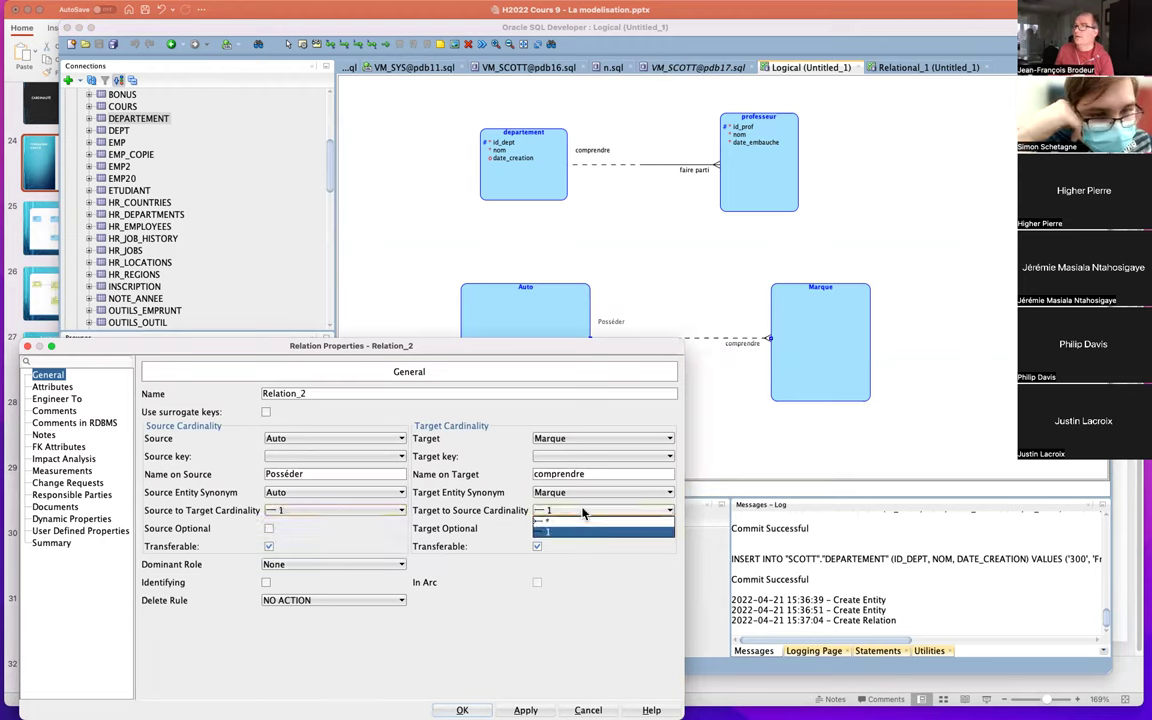
click(574, 524)
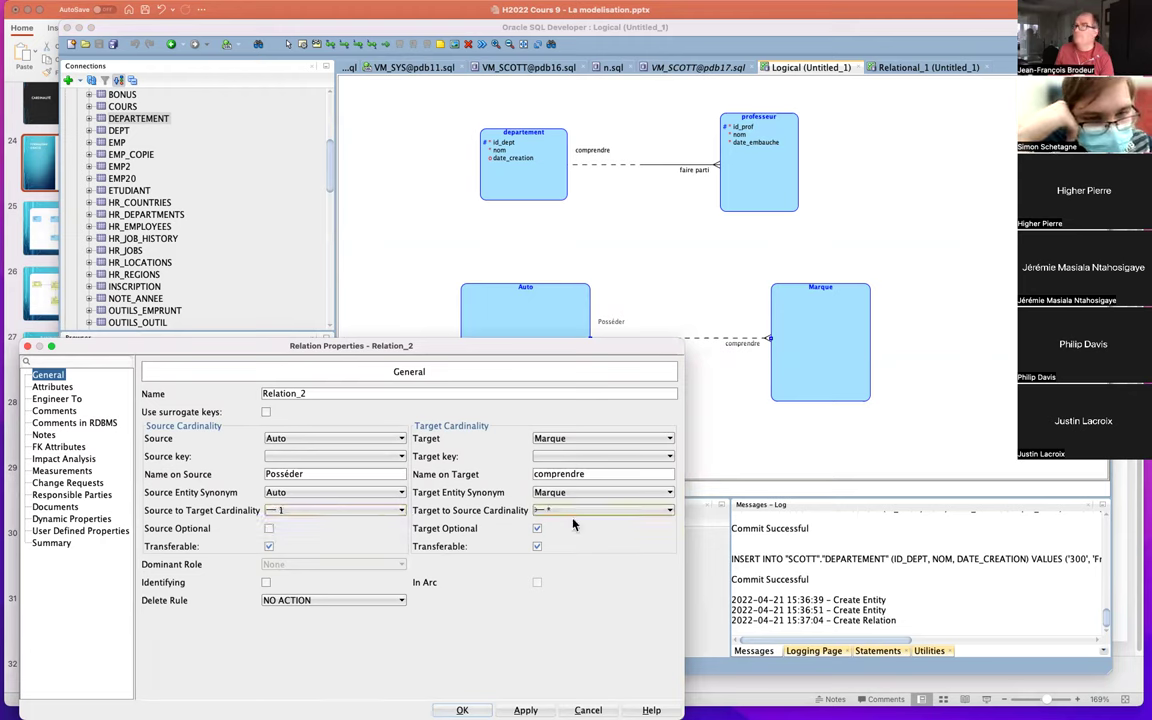
click(533, 710)
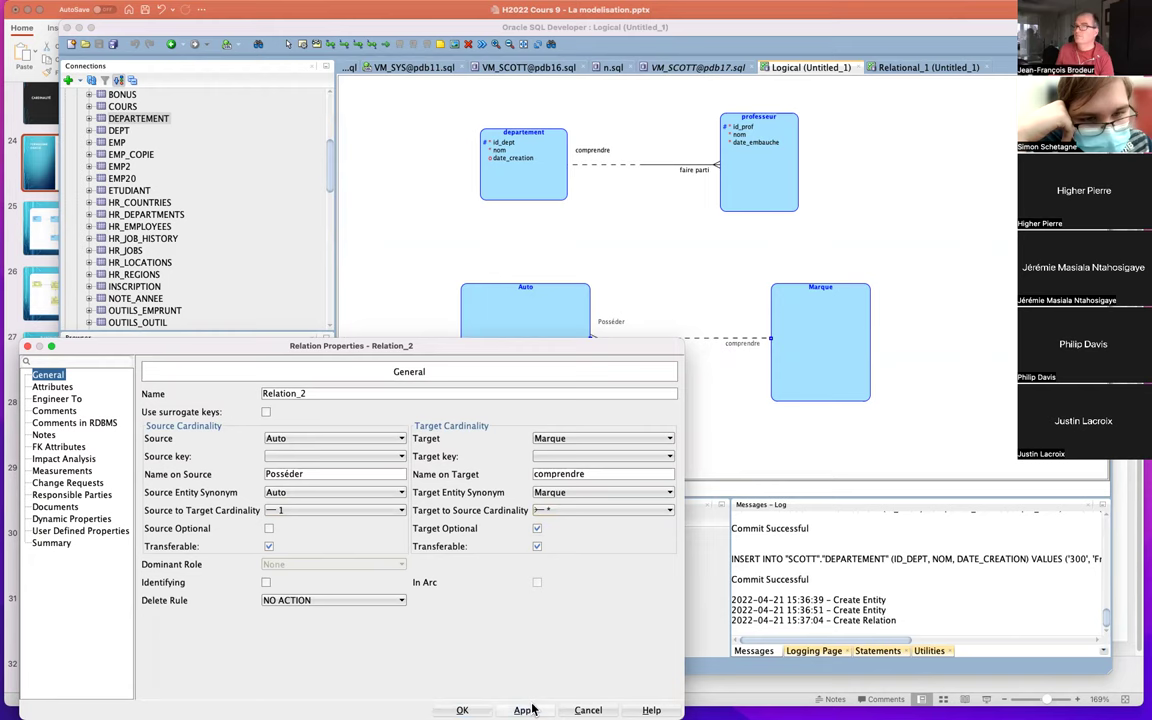
click(462, 710)
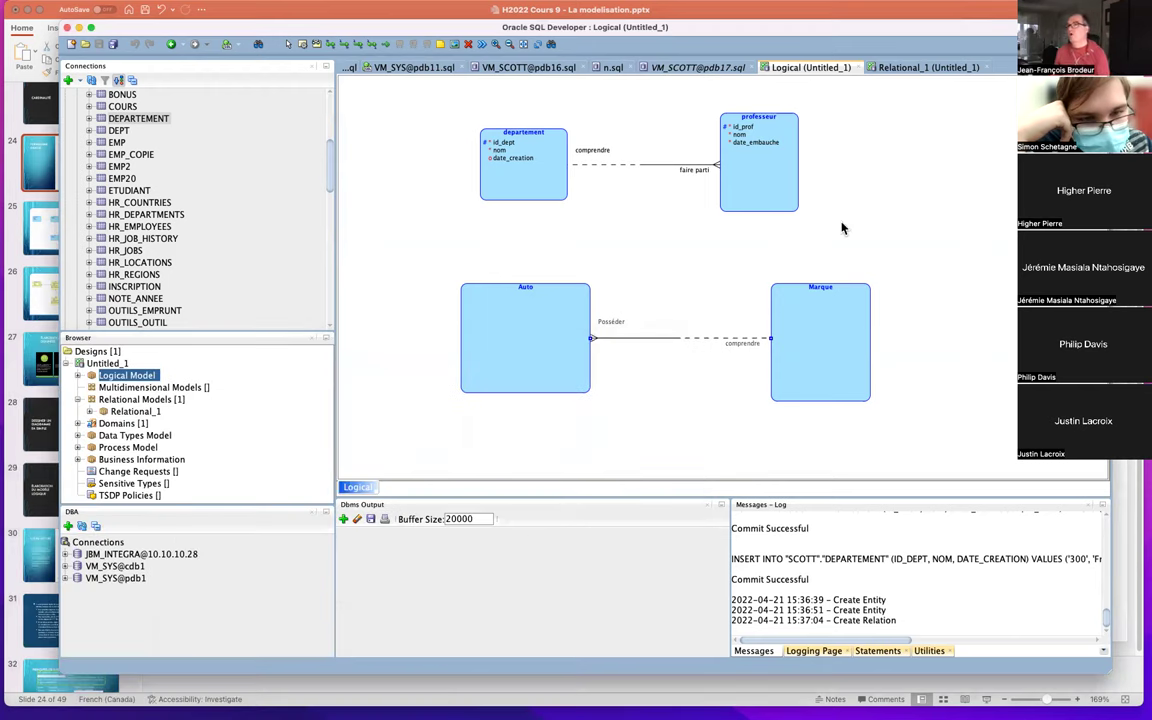
click(920, 293)
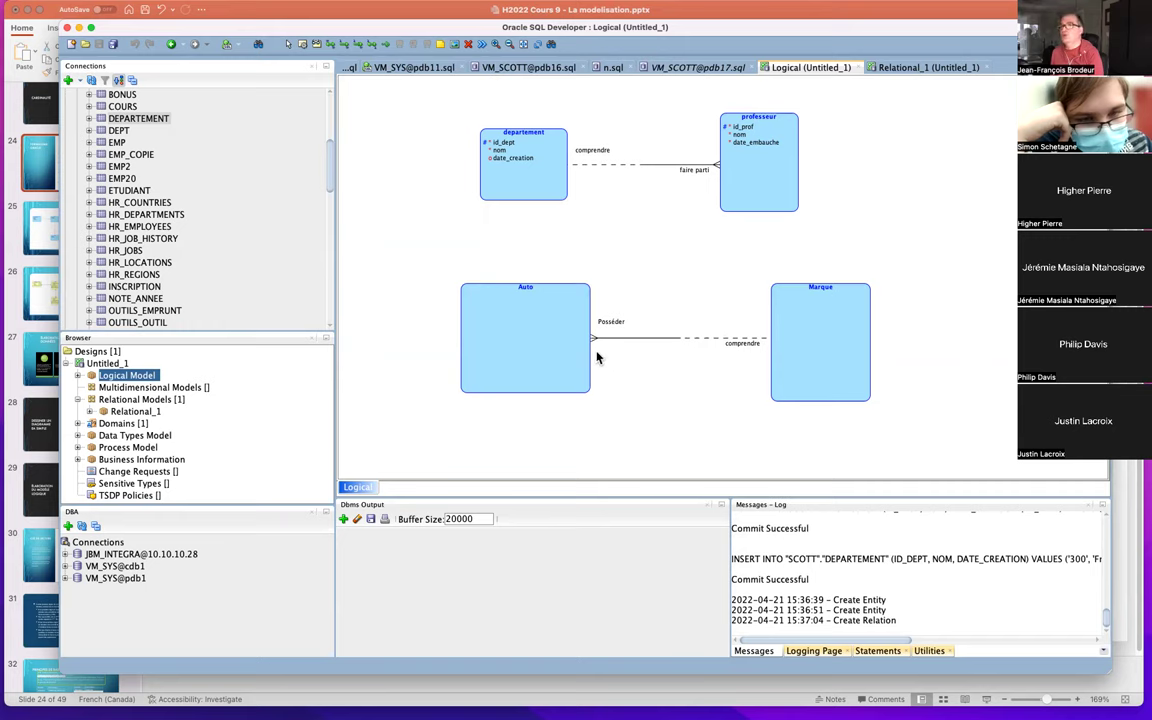
Rename the Auto entity as Modele_Auto
click(532, 335)
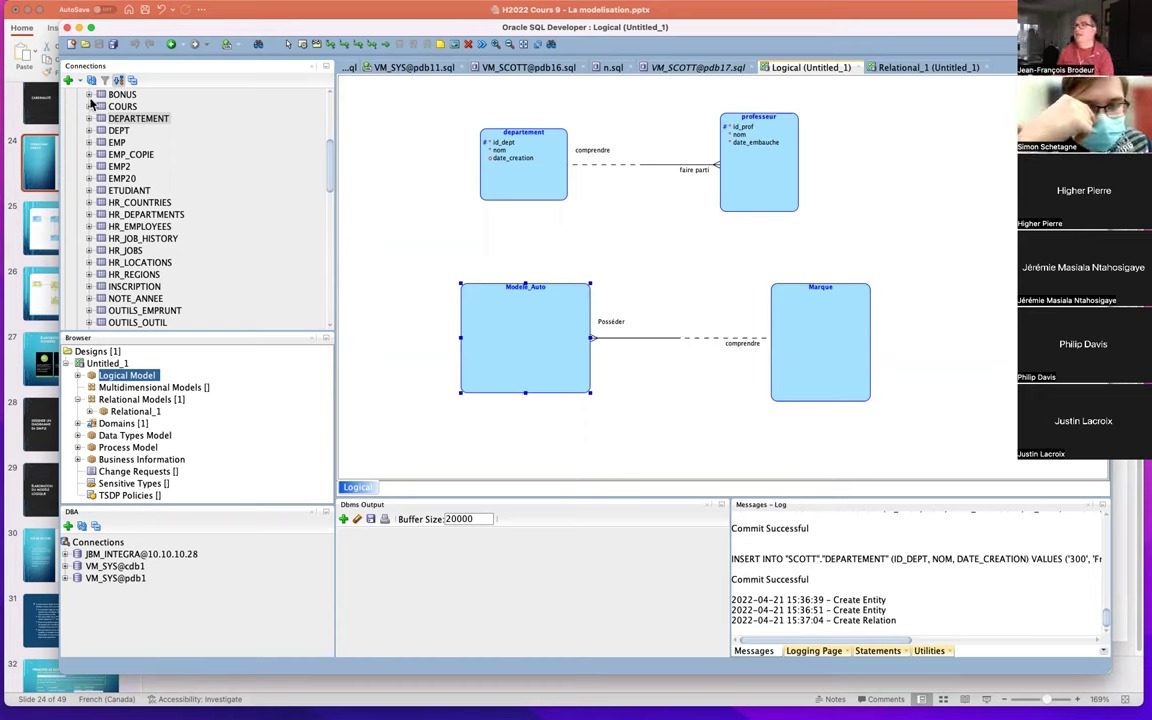
click(425, 258)
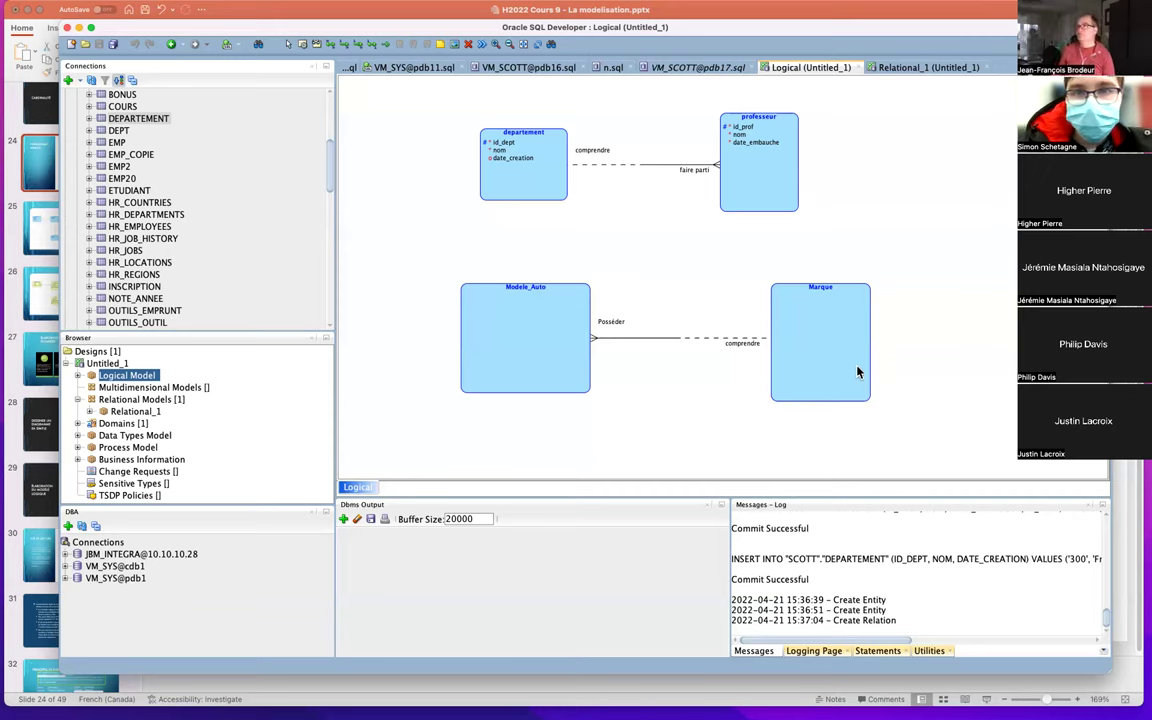
Delete the Marque and Modele_Auto entities from the logical diagram
click(838, 370)
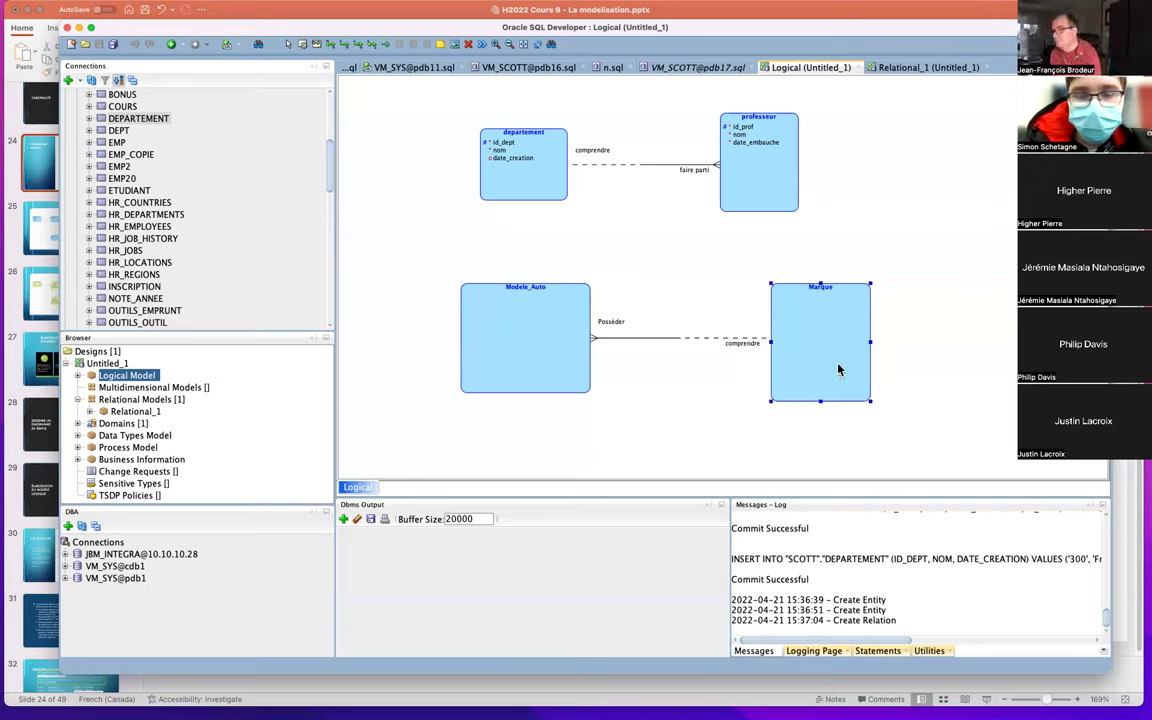
key(Delete)
click(545, 352)
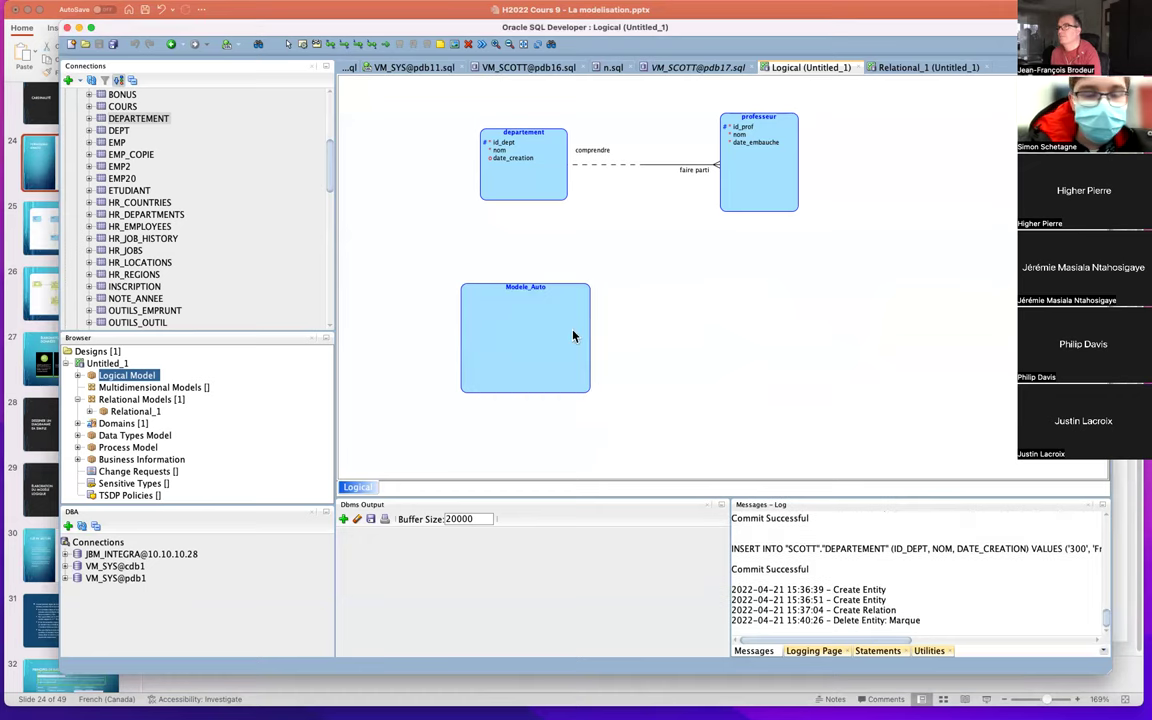
key(Delete)
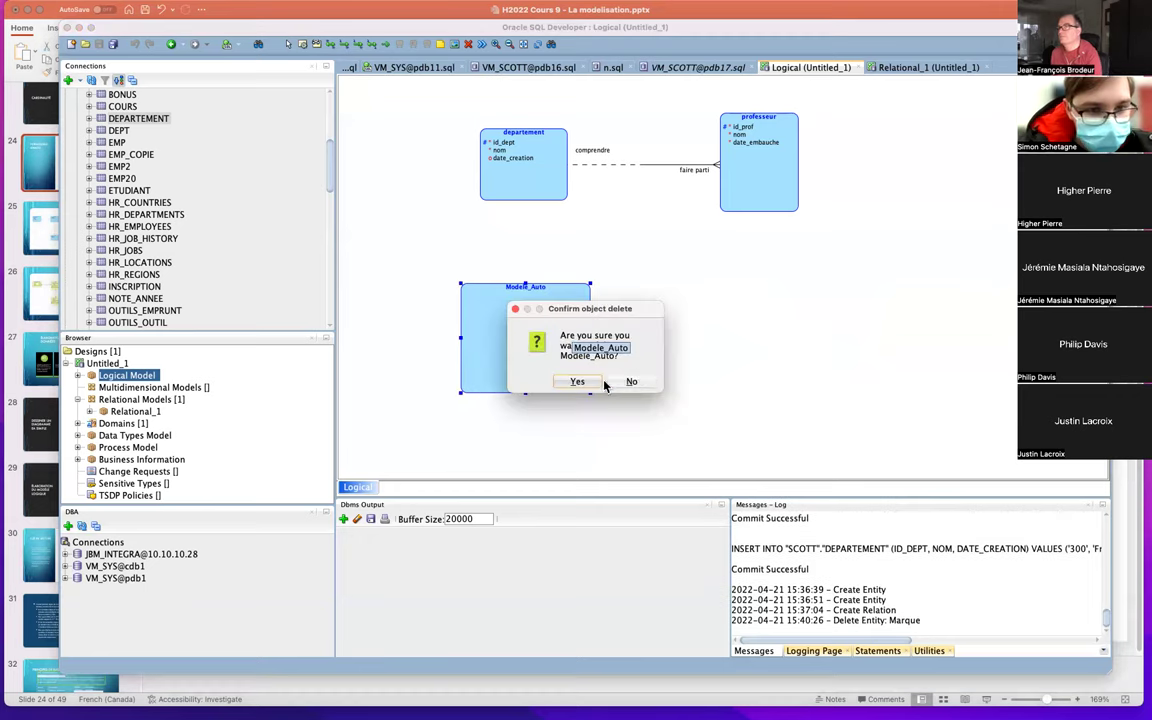
click(580, 382)
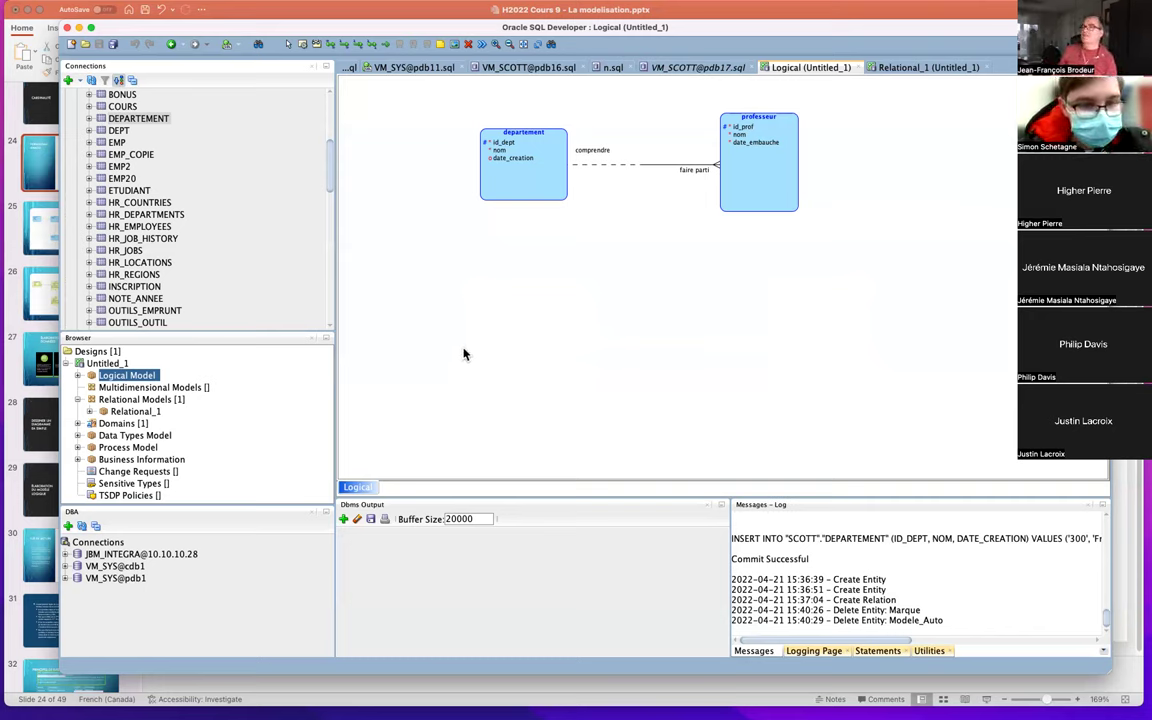
Create two entities side by side below the existing pair, named etudiant and Club
click(302, 44)
drag(417, 295, 529, 410)
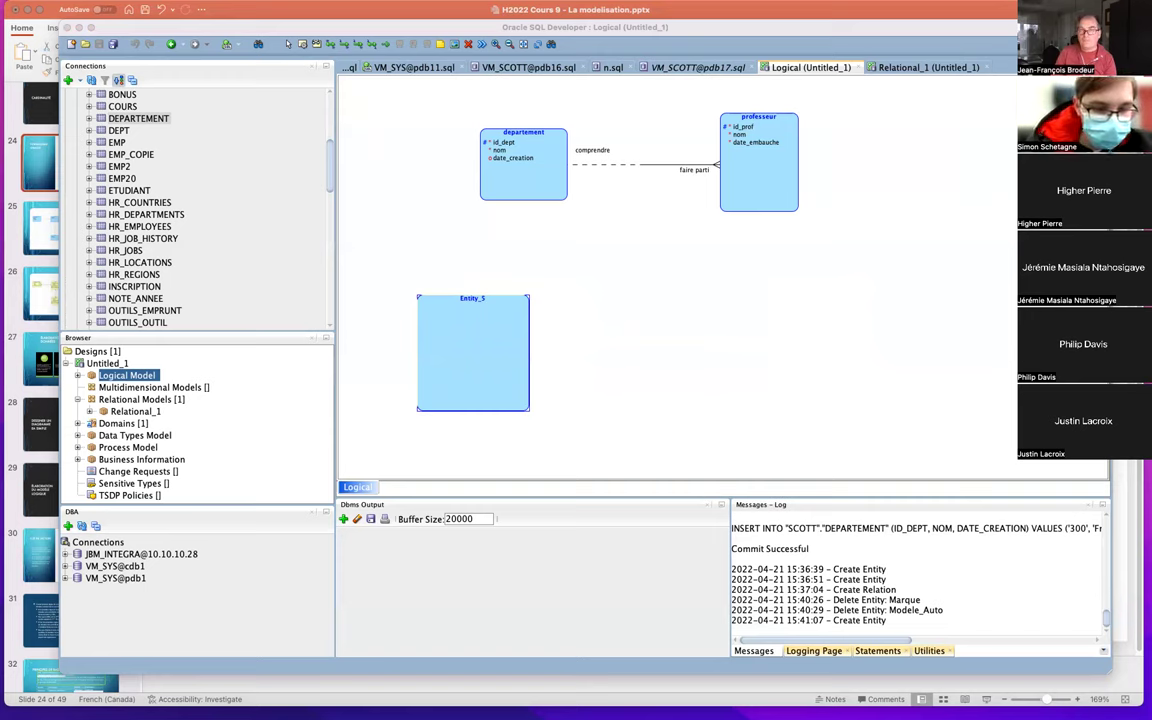
key(Return)
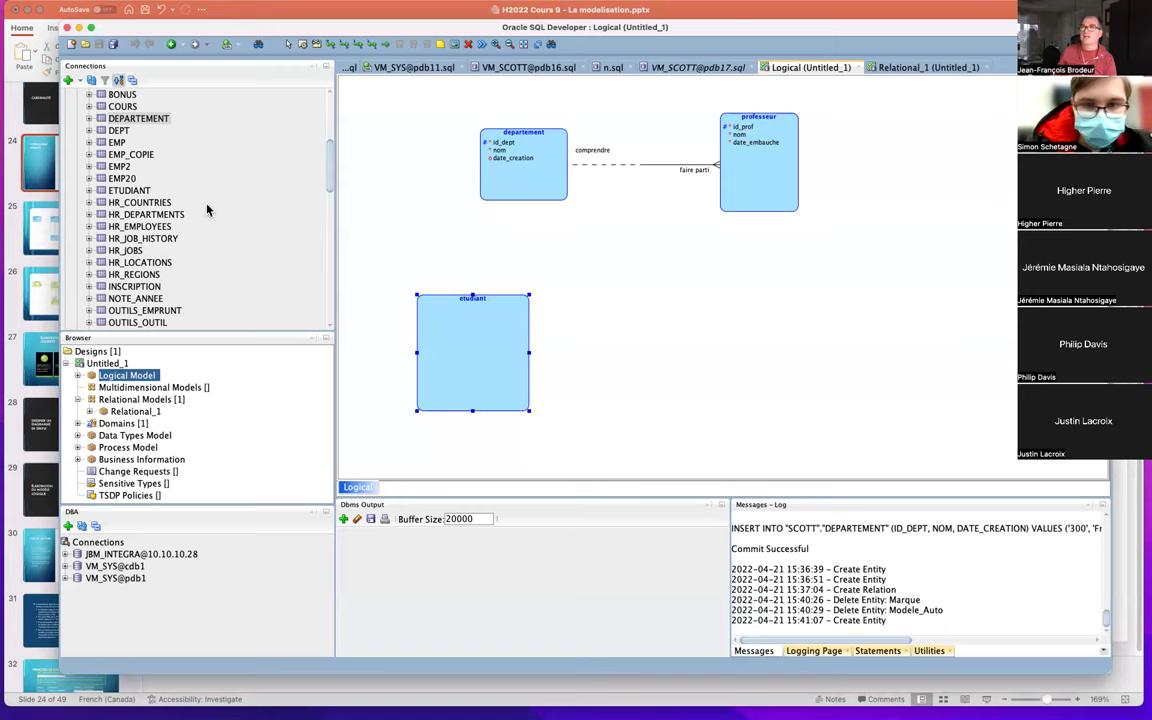
drag(686, 302, 788, 401)
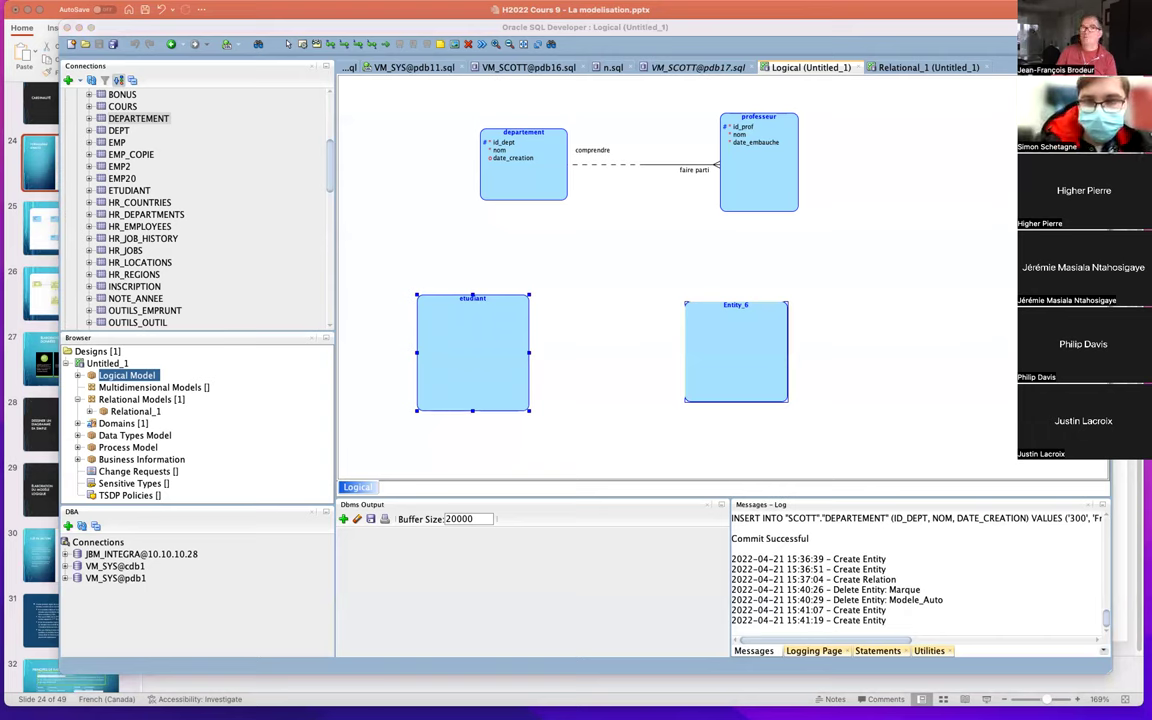
key(Return)
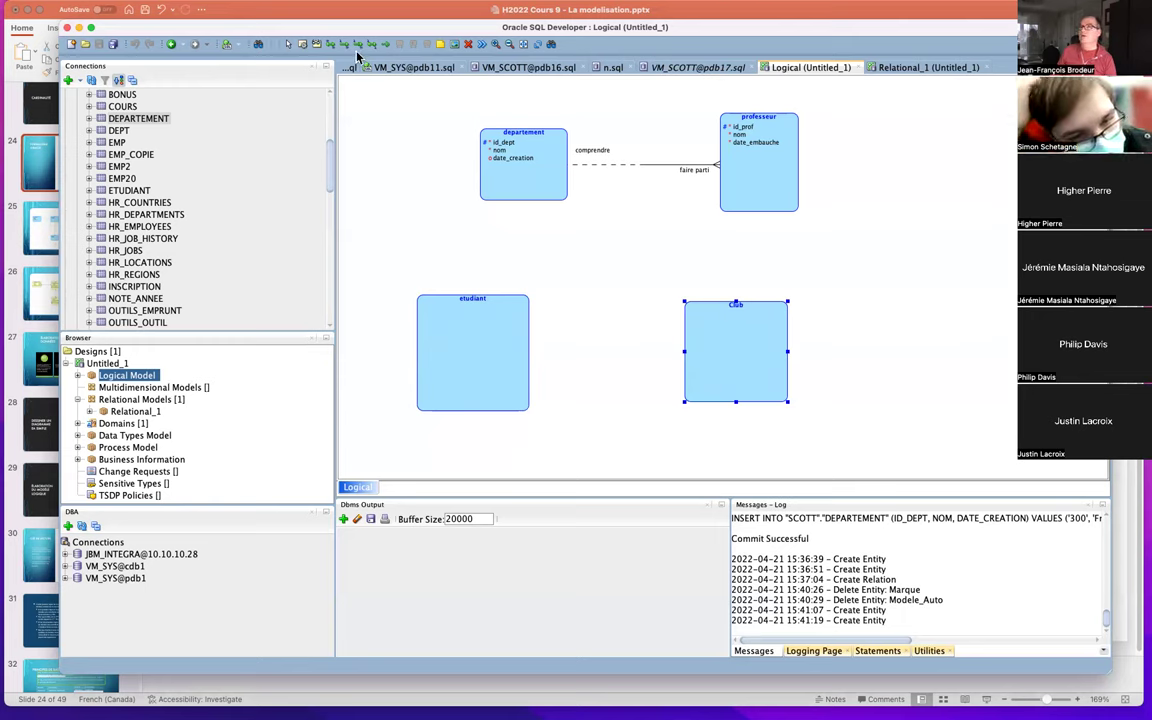
Create a many-to-many relation from etudiant to Club, name it etudiant_club, and make the target optional
click(331, 45)
click(452, 331)
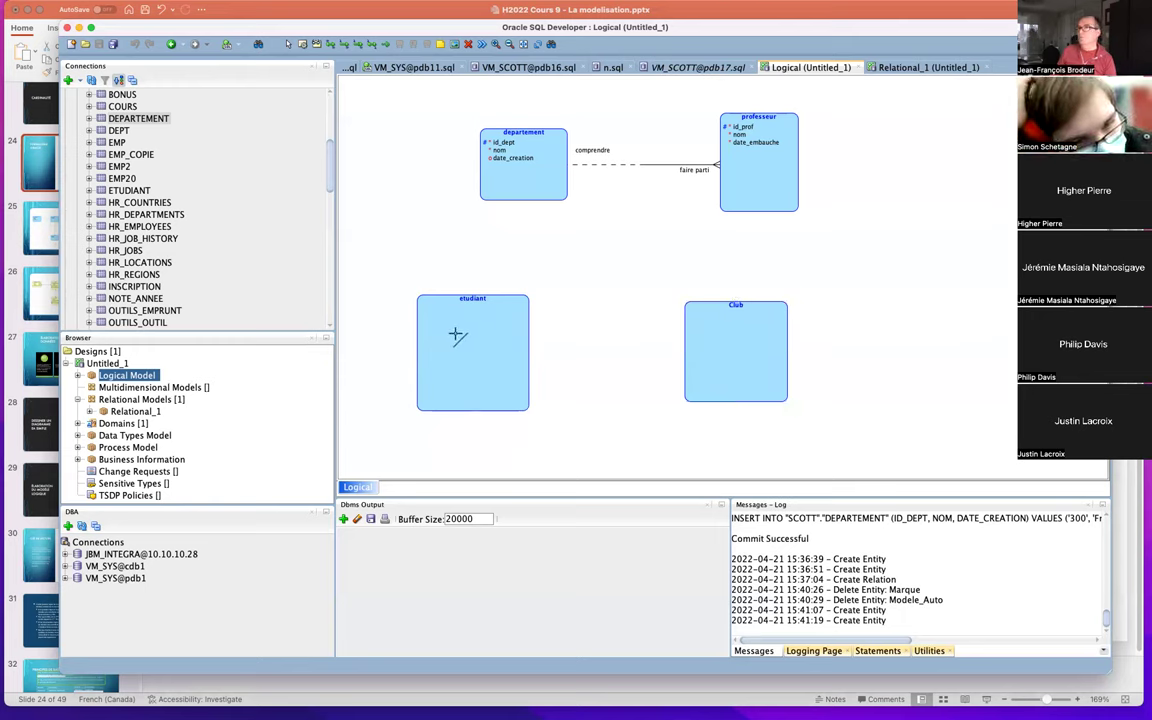
click(727, 340)
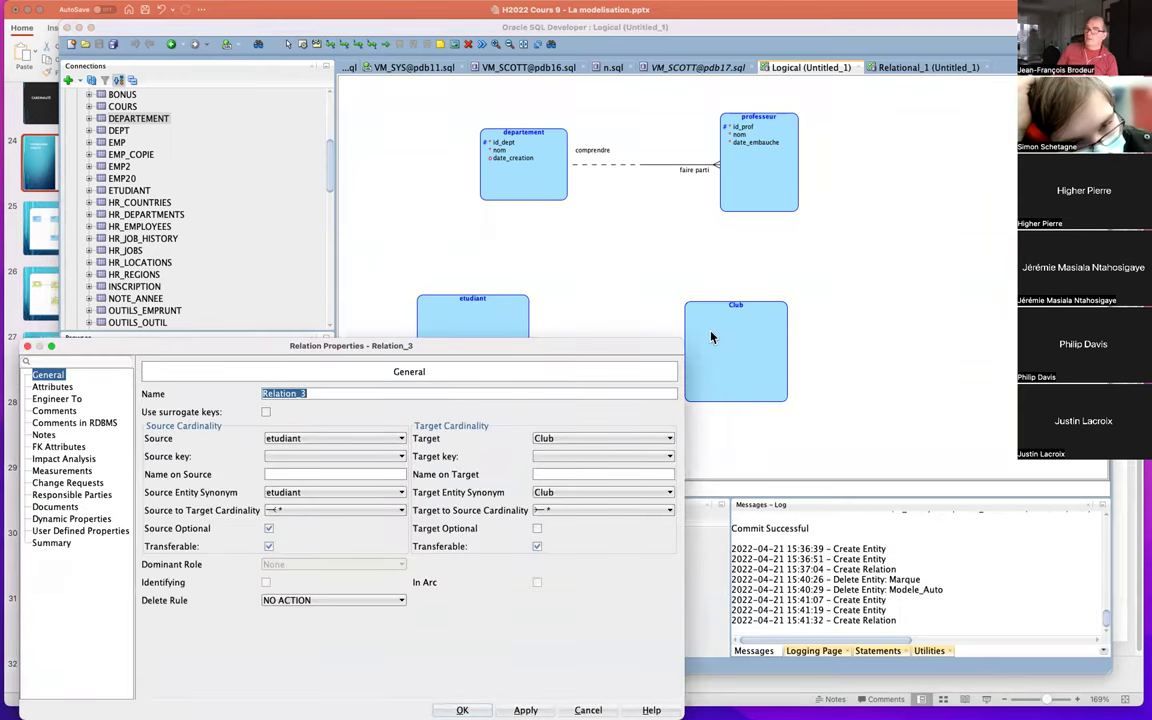
text(etudi)
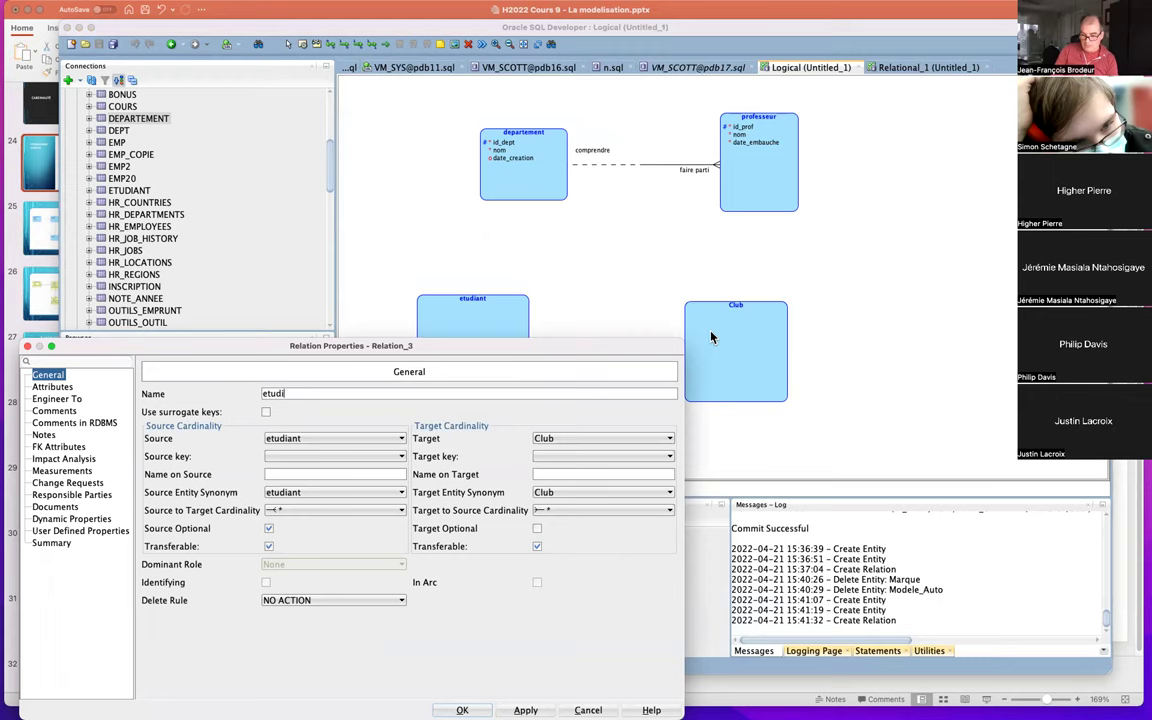
text(ant _club)
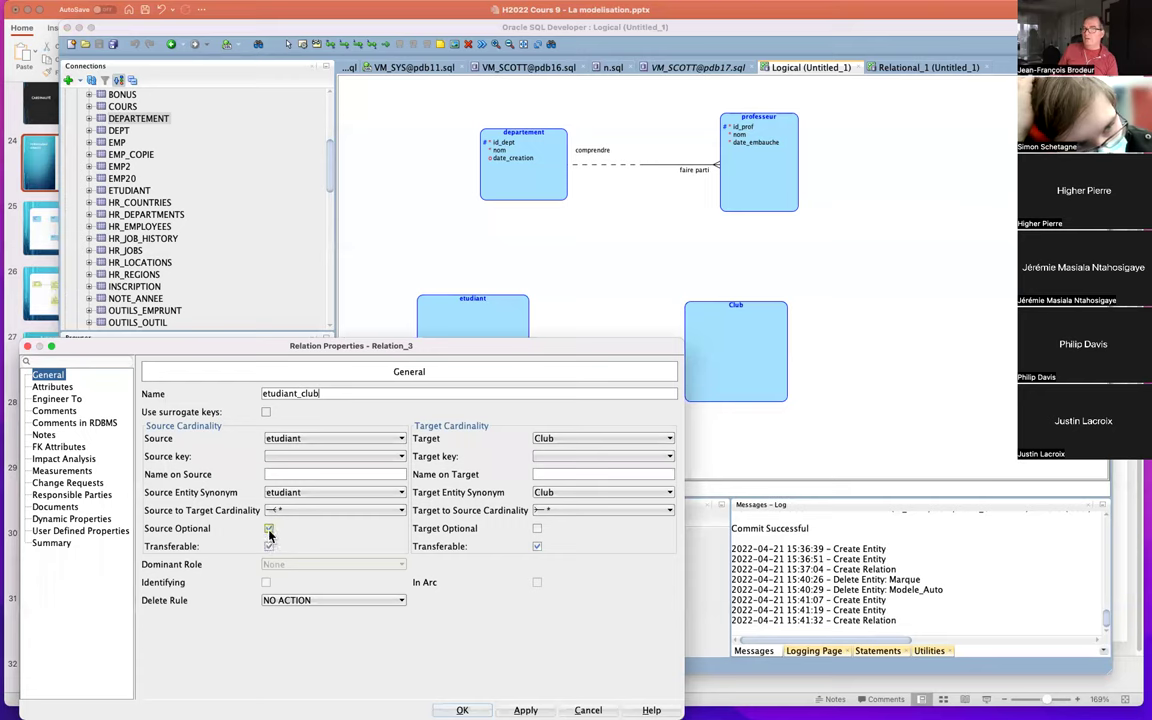
click(538, 529)
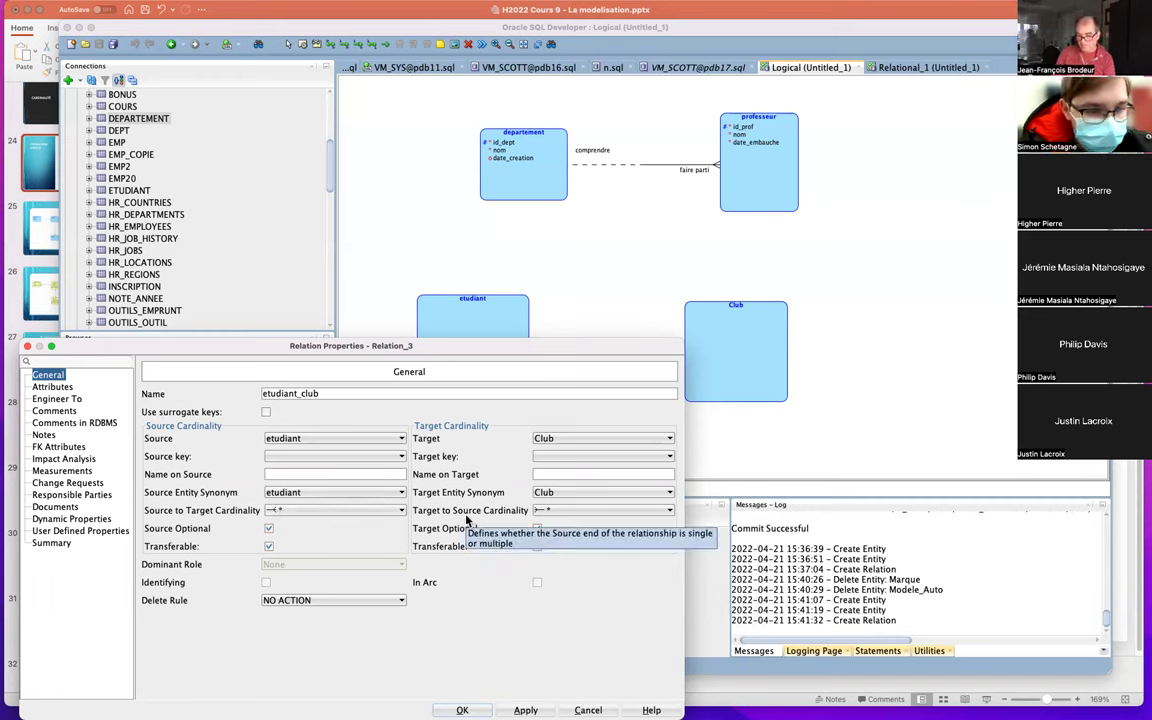
Name the etudiant_club relation s'inscrire on the source end and comporter on the target end, and accept its properties
text(inscr)
key(BackSpace)
key(BackSpace)
key(BackSpace)
key(BackSpace)
key(BackSpace)
text(s)
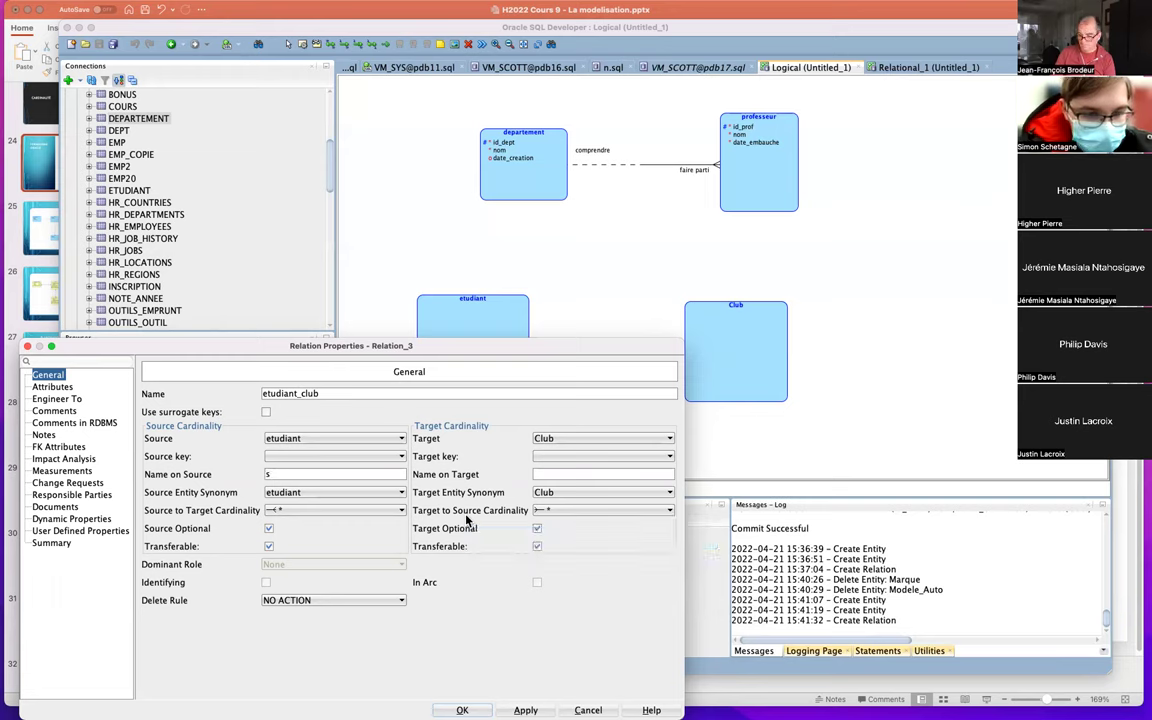
text('inscrire)
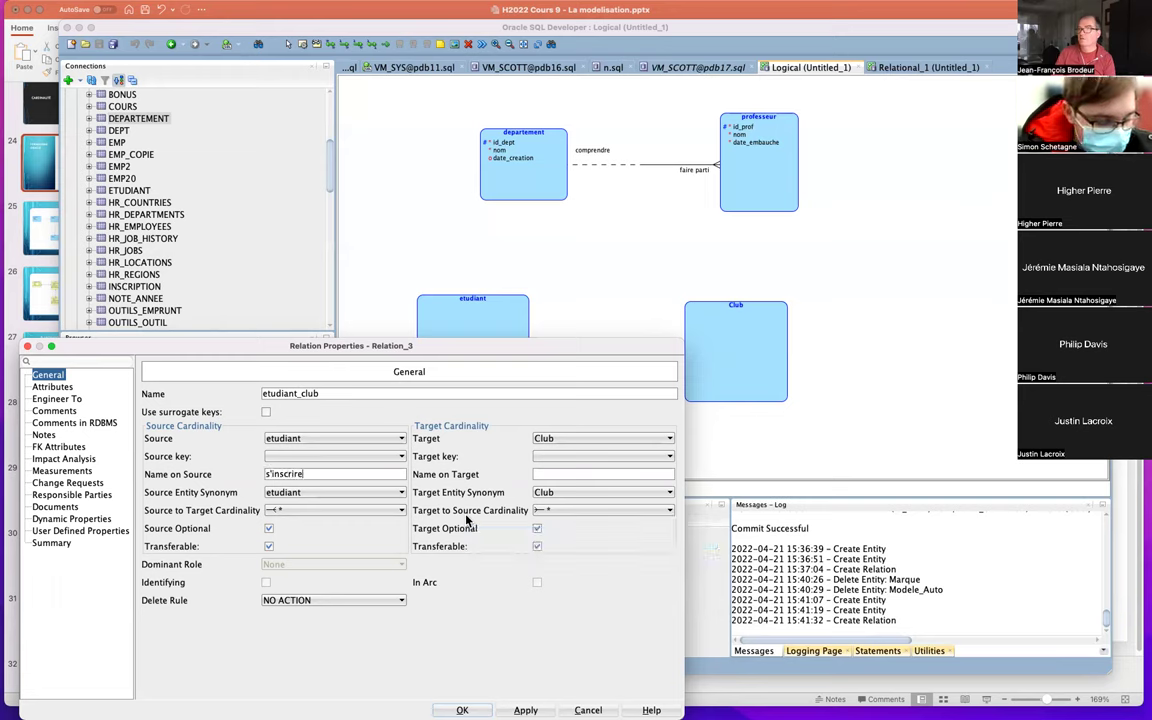
click(561, 475)
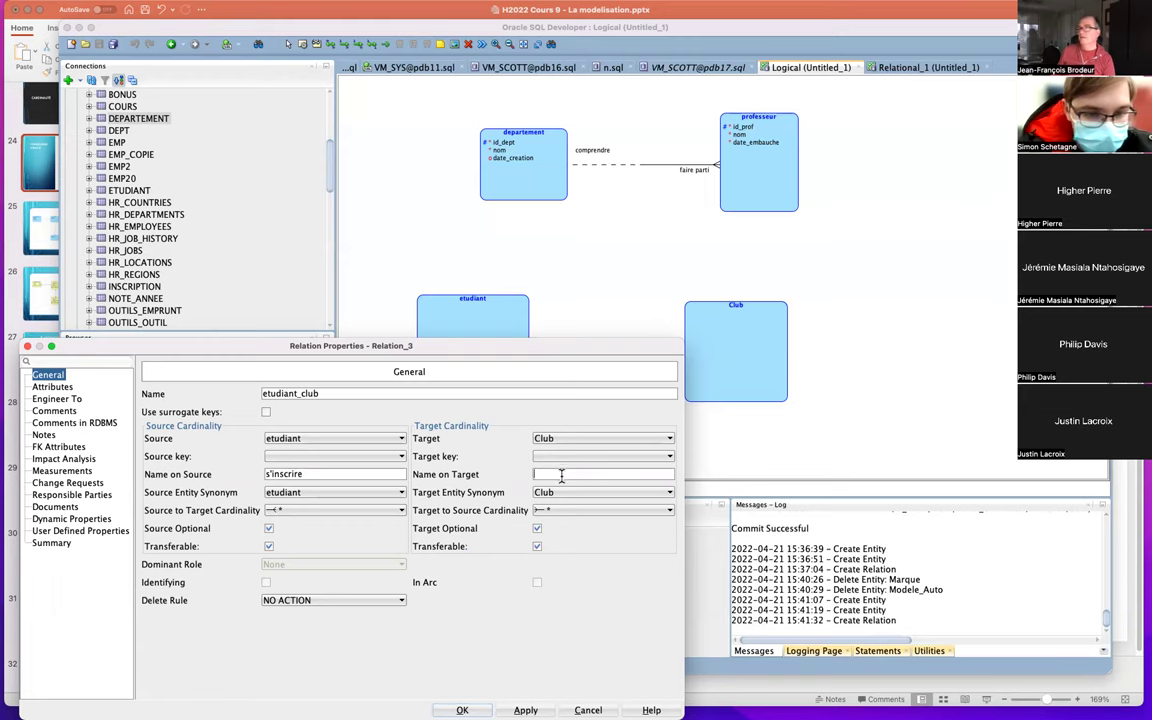
text(comporter)
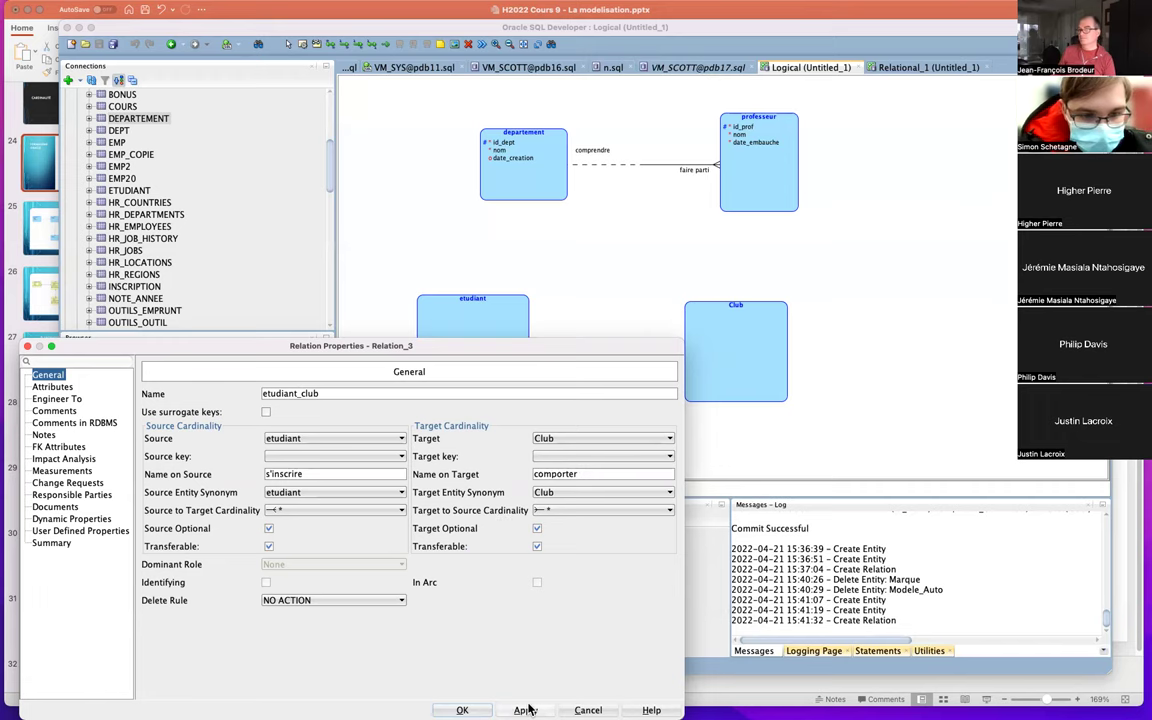
click(460, 709)
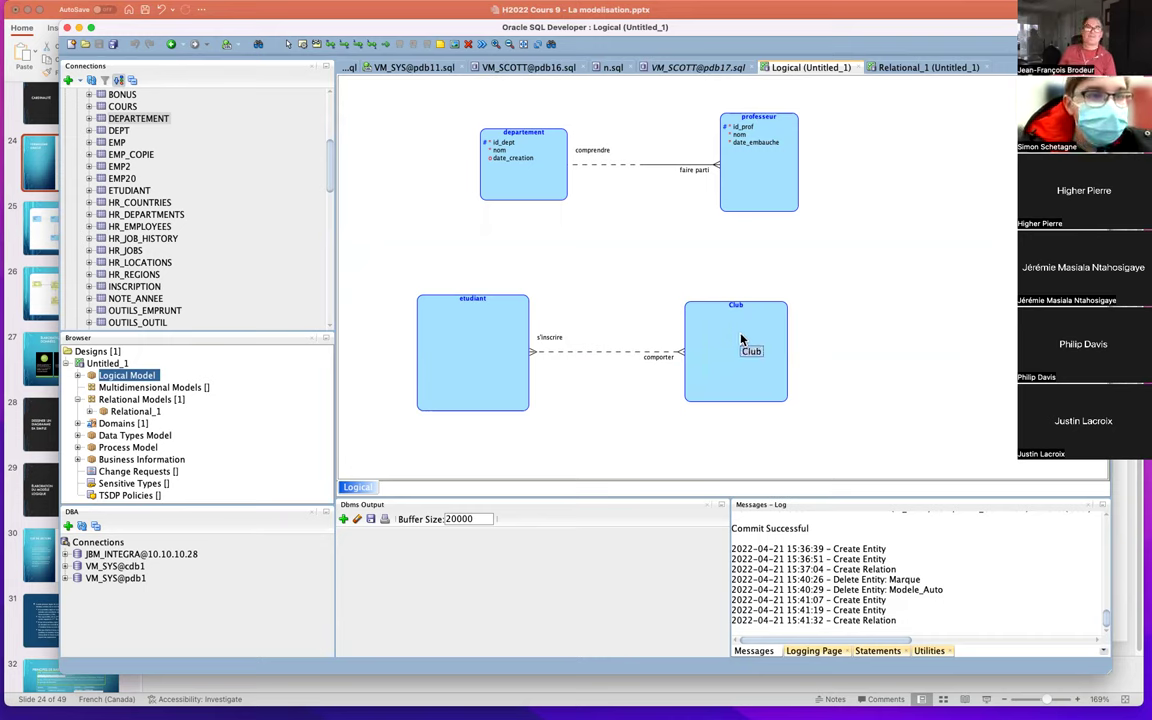
Reduce the height of the etudiant and Club entities and move them closer together just below the departement–professeur pair
drag(742, 341, 828, 265)
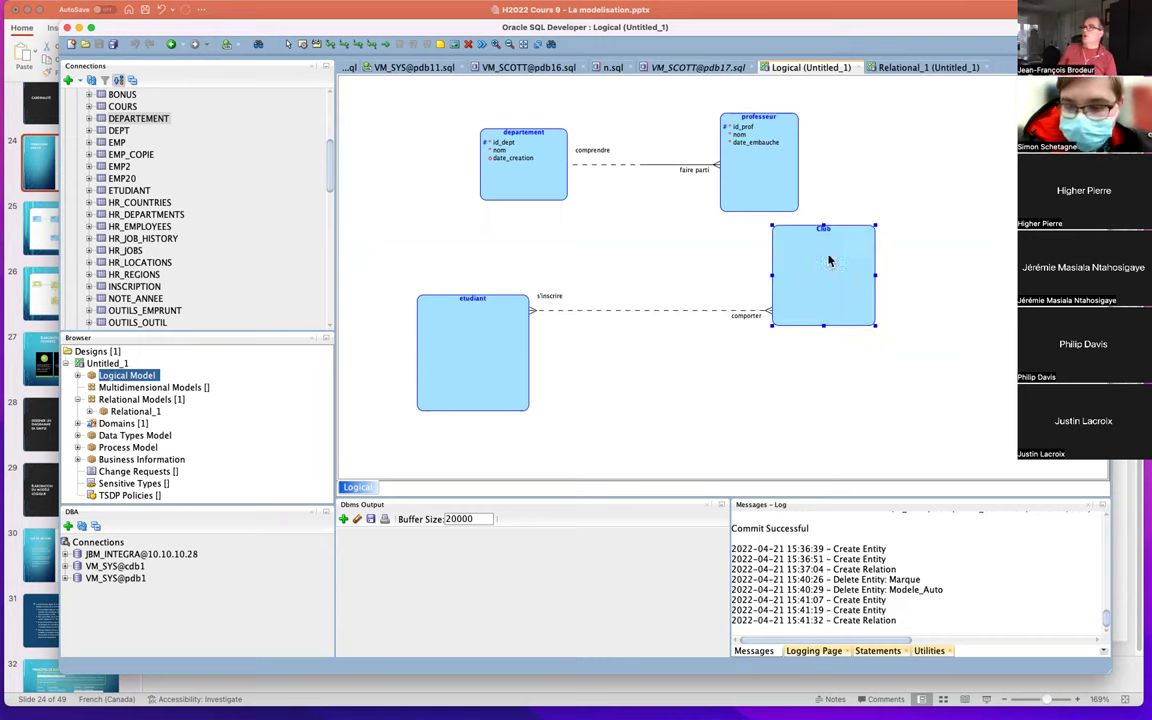
drag(465, 360, 576, 281)
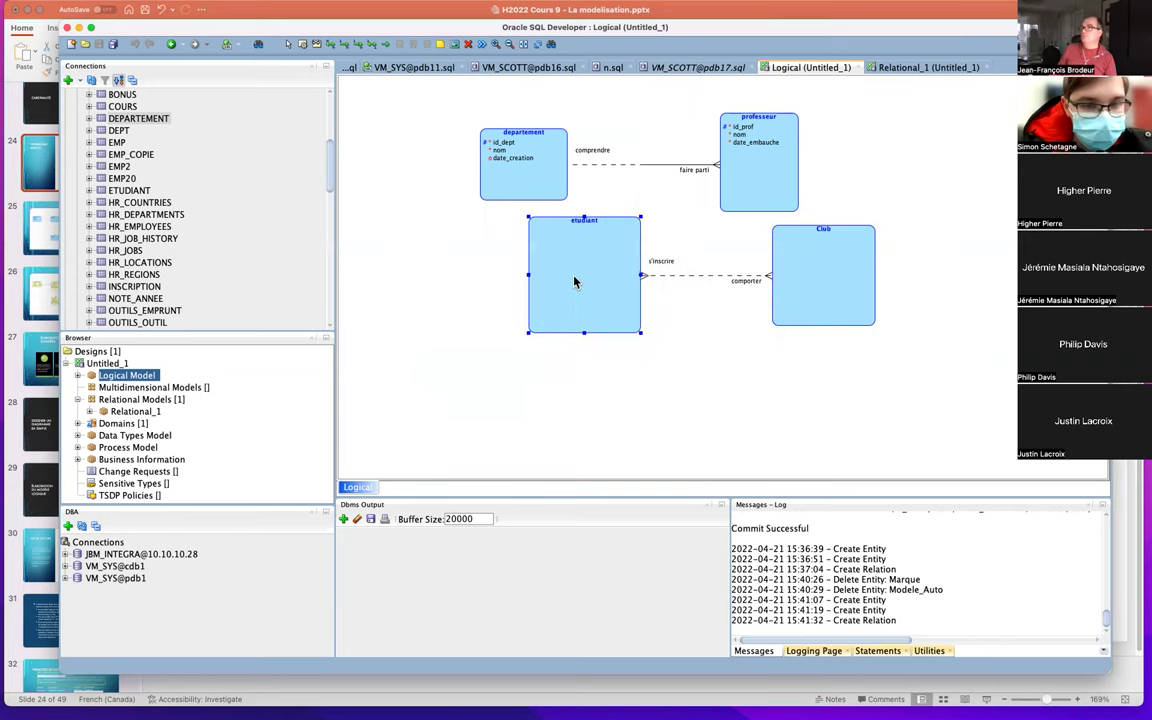
drag(584, 331, 586, 271)
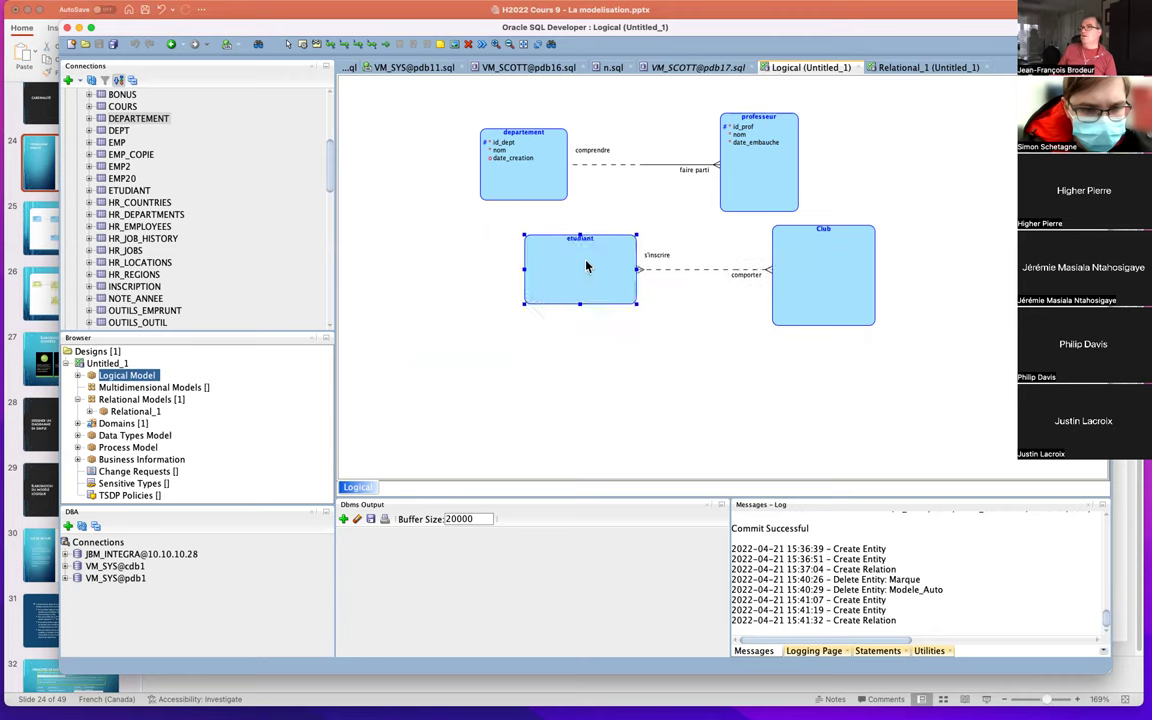
click(830, 307)
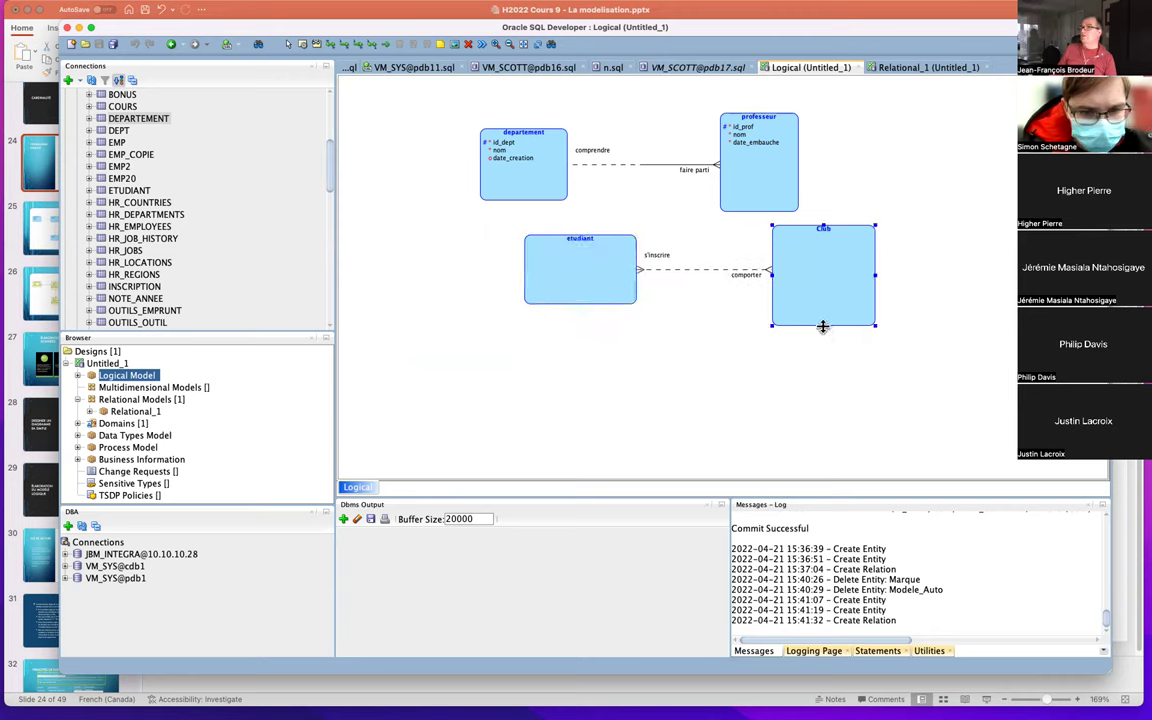
drag(824, 325, 823, 296)
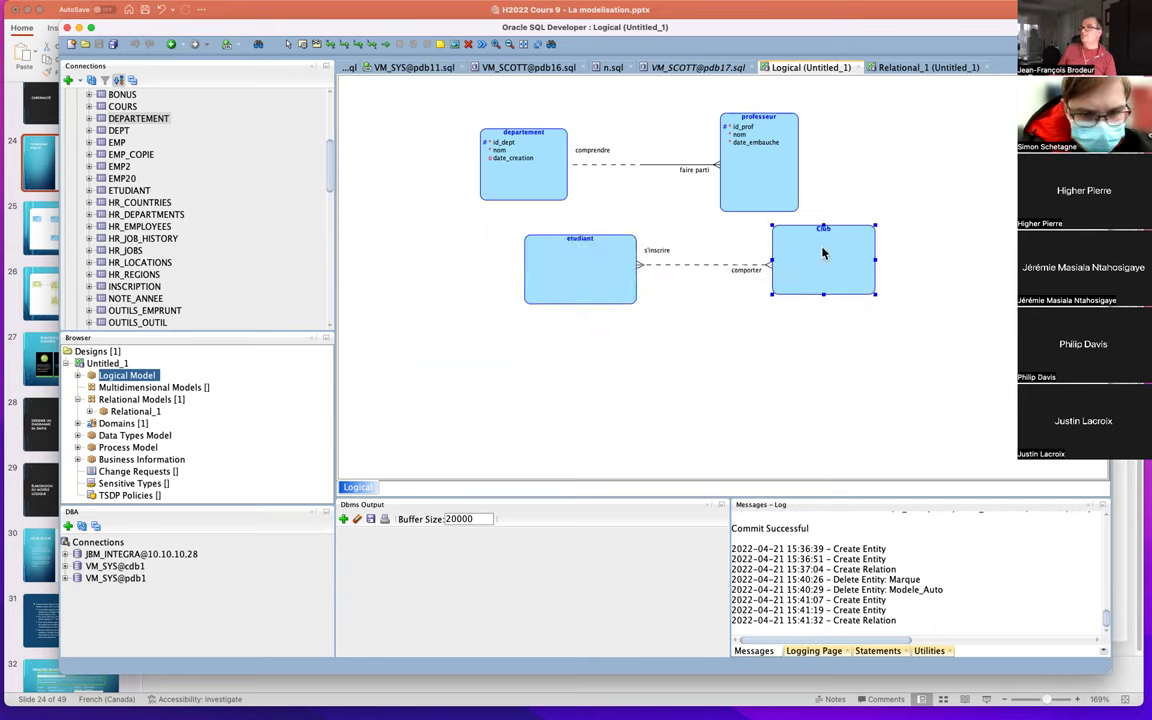
drag(823, 249, 802, 265)
drag(548, 244, 581, 241)
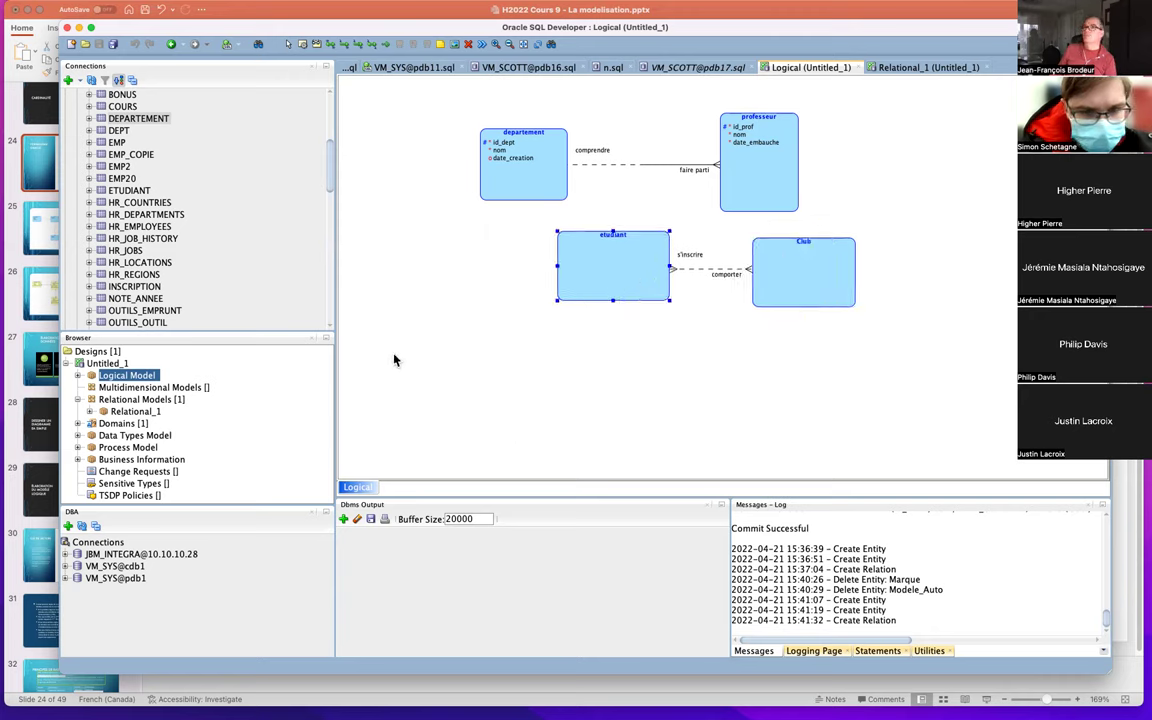
Create two entities side by side below etudiant and Club, named Produit and Commande
click(304, 46)
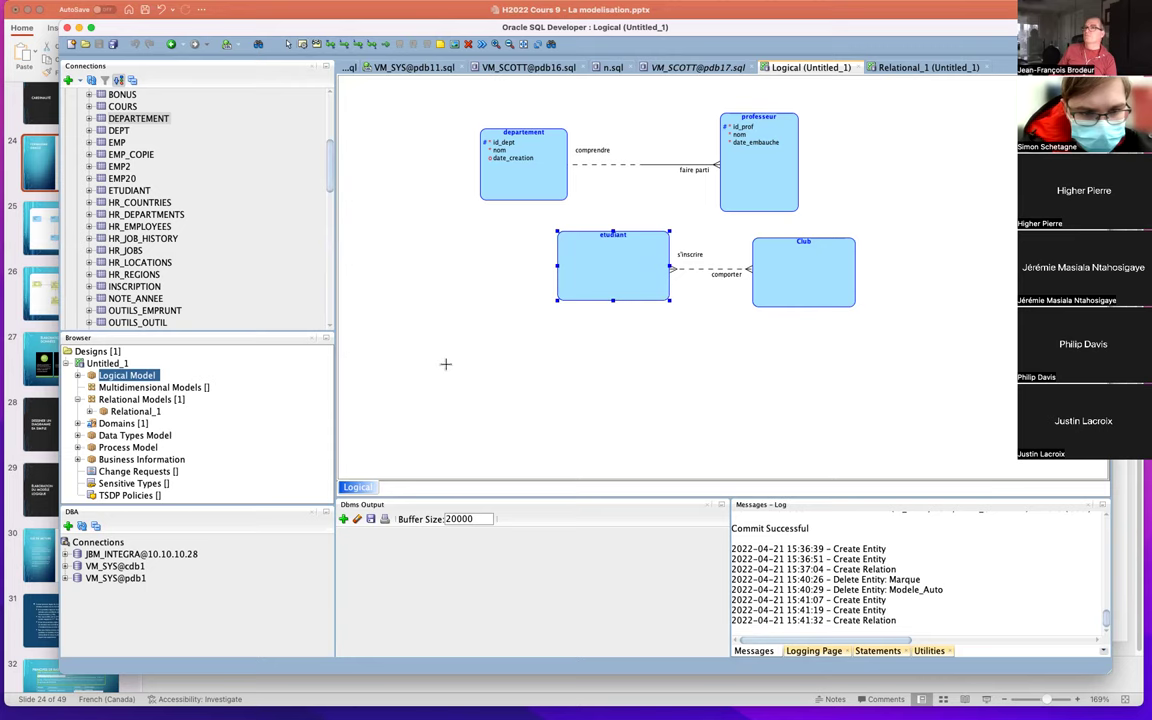
drag(416, 349, 545, 453)
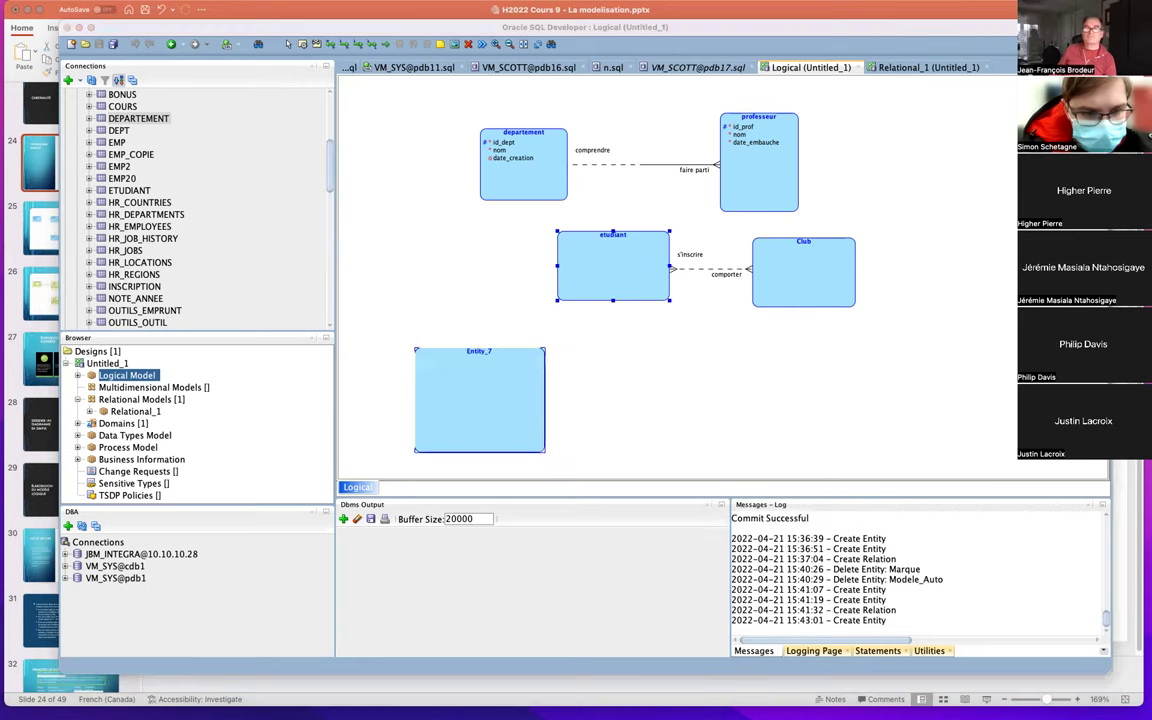
text(Produit)
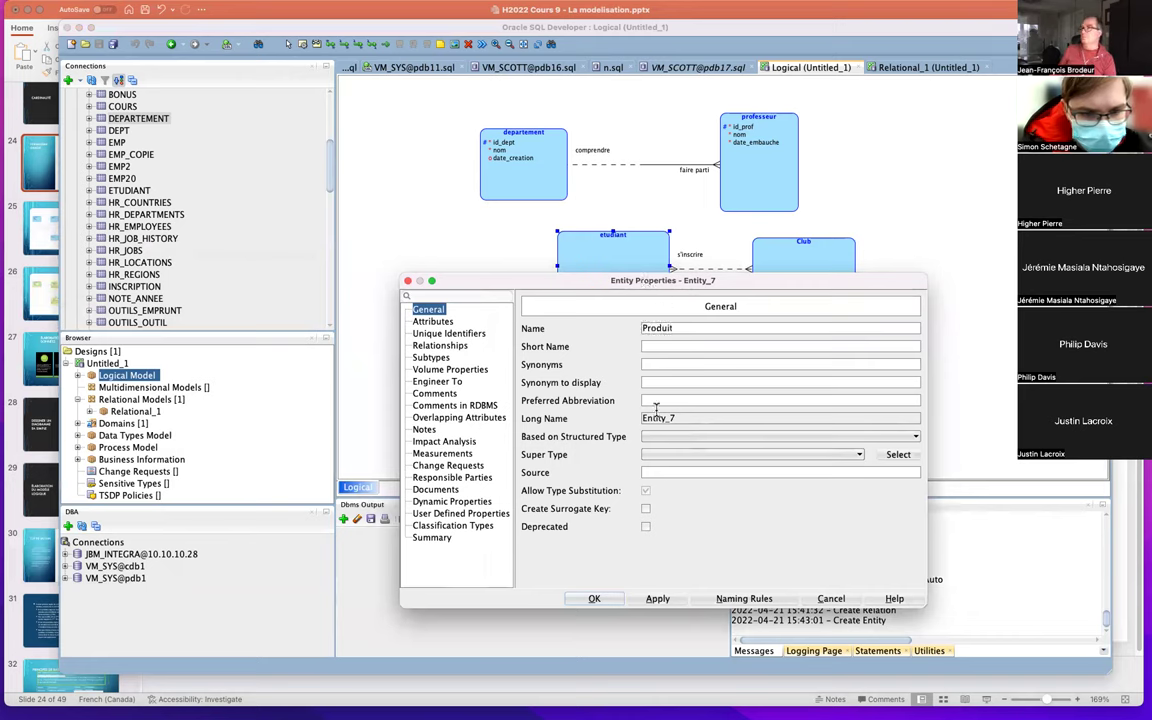
click(598, 600)
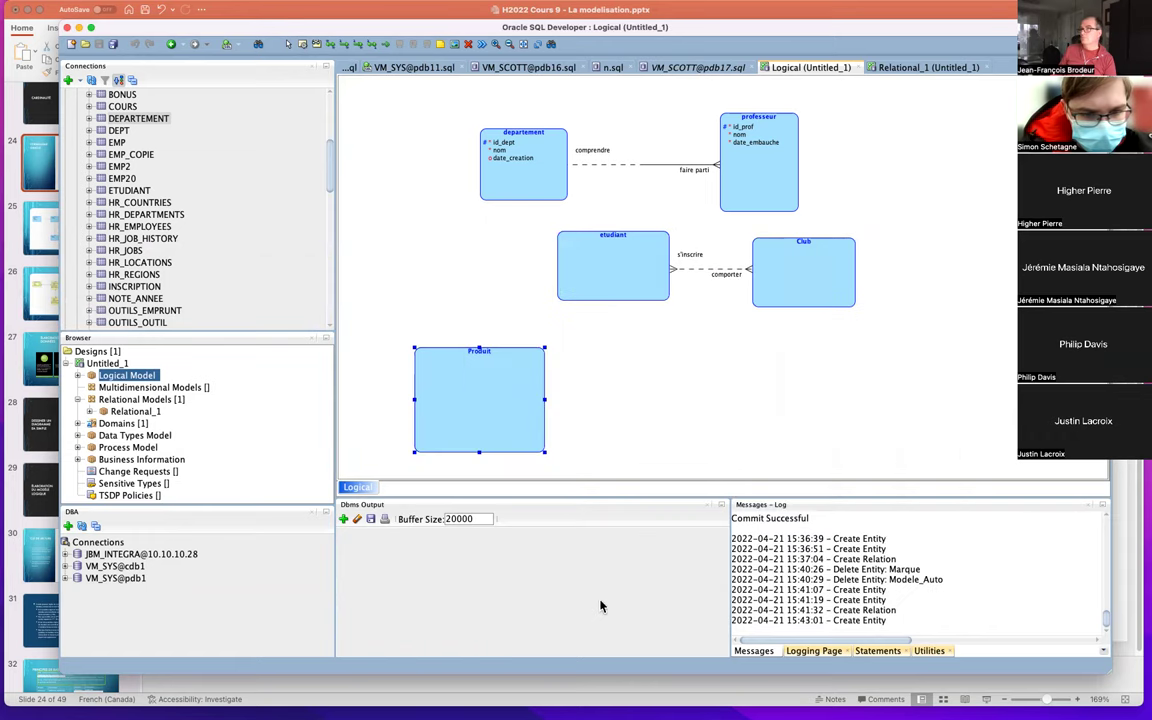
click(304, 45)
drag(709, 347, 805, 454)
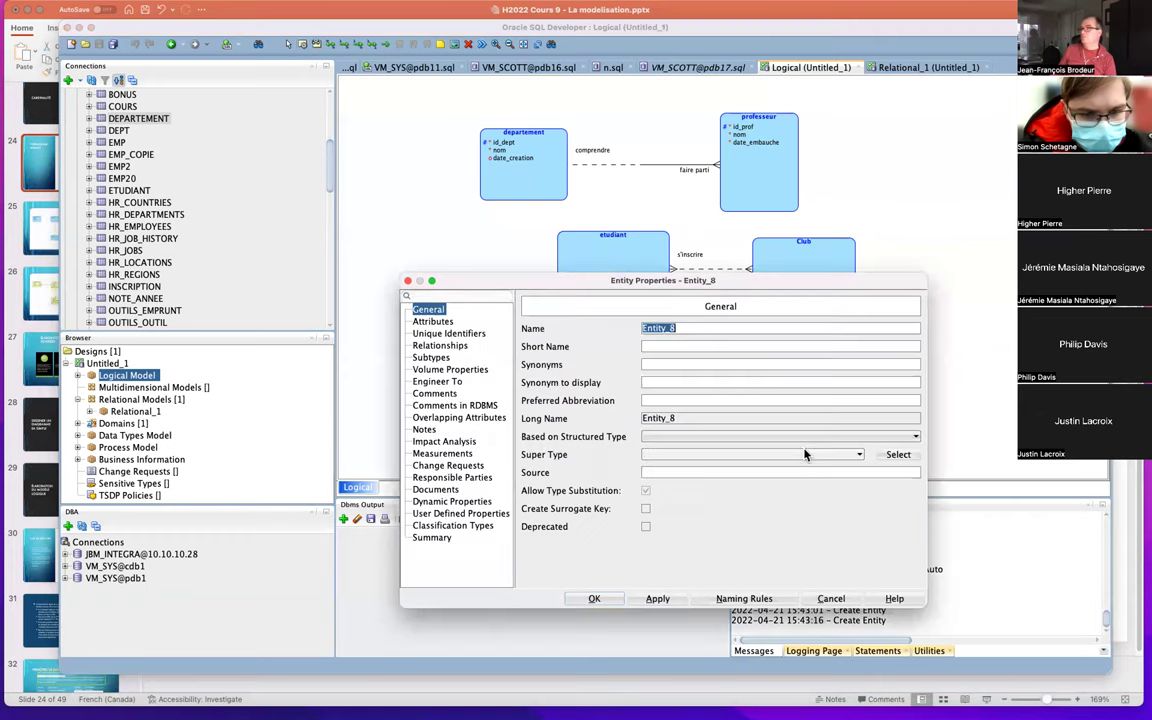
text(Commande)
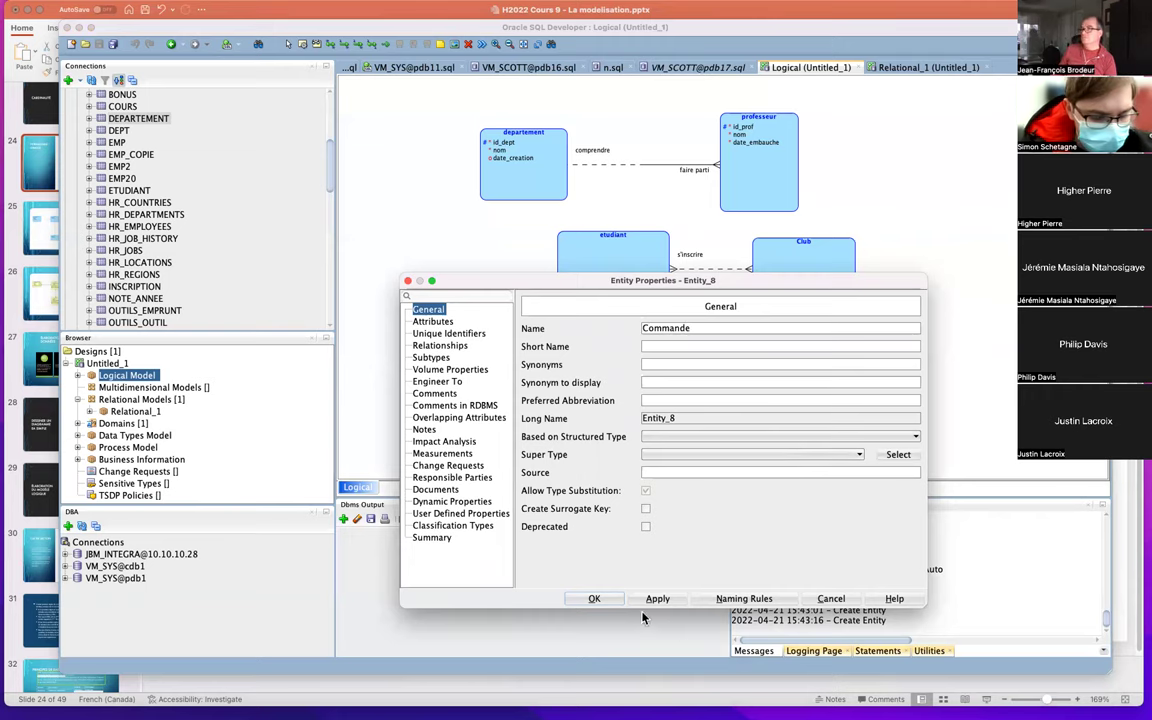
click(595, 600)
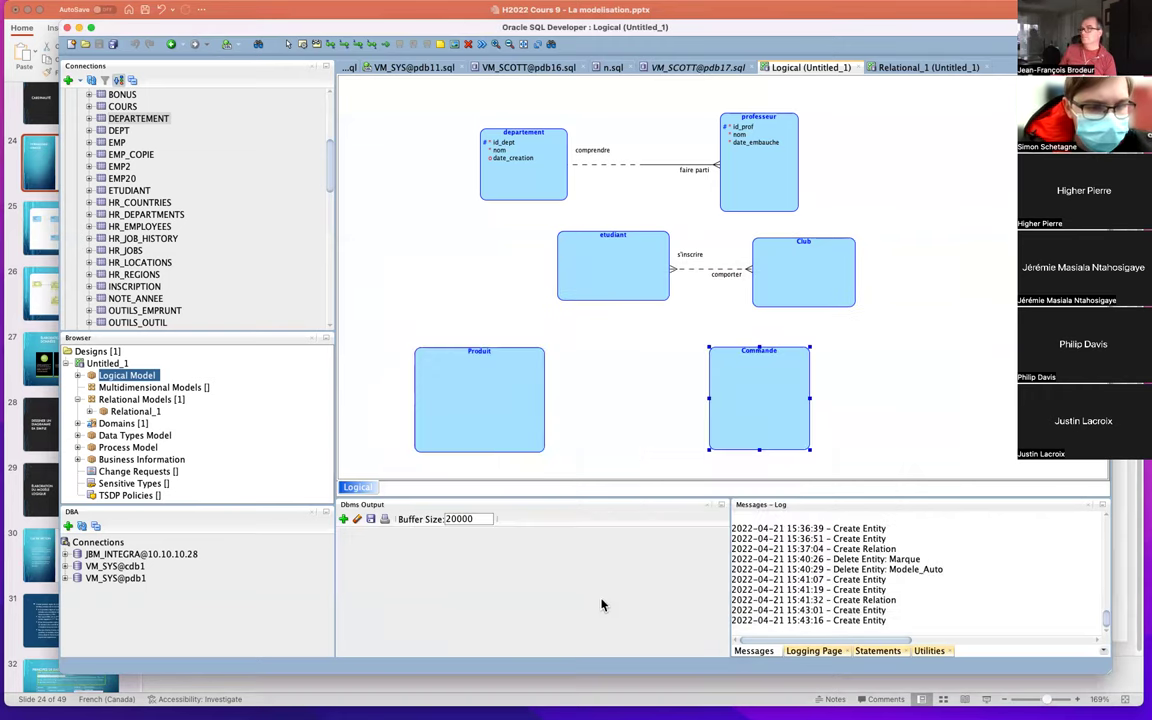
Create a many-to-many relation from Produit to Commande and name it produit_commande
click(338, 47)
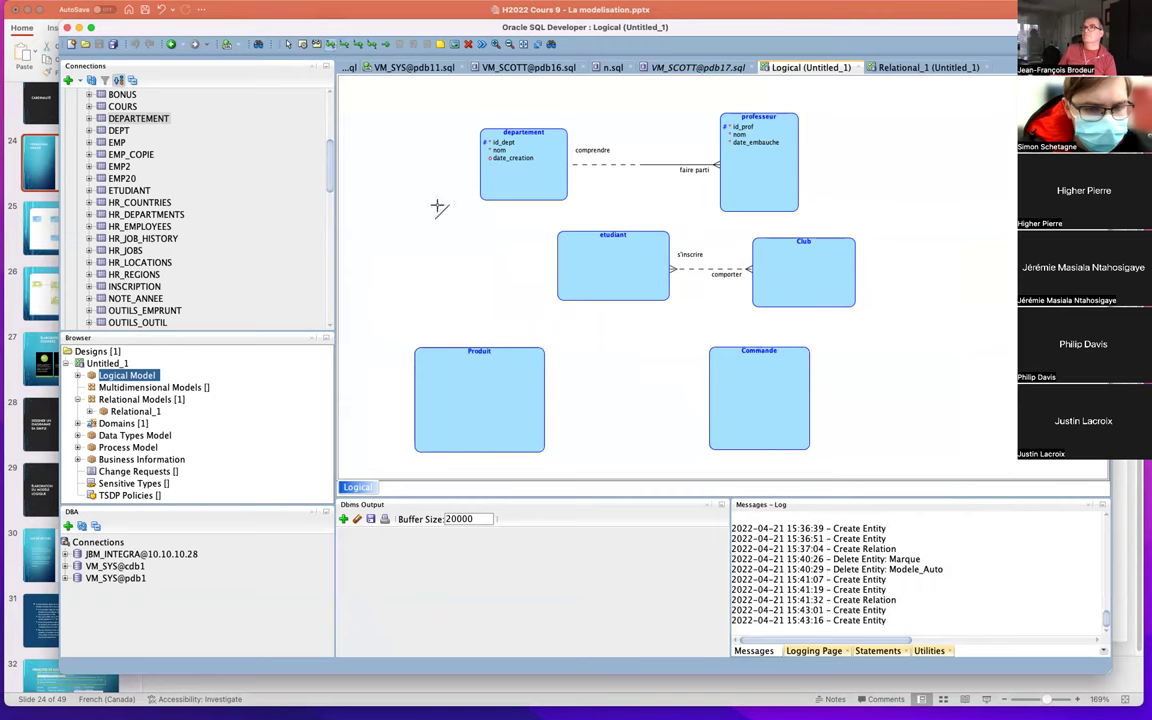
click(469, 381)
click(737, 383)
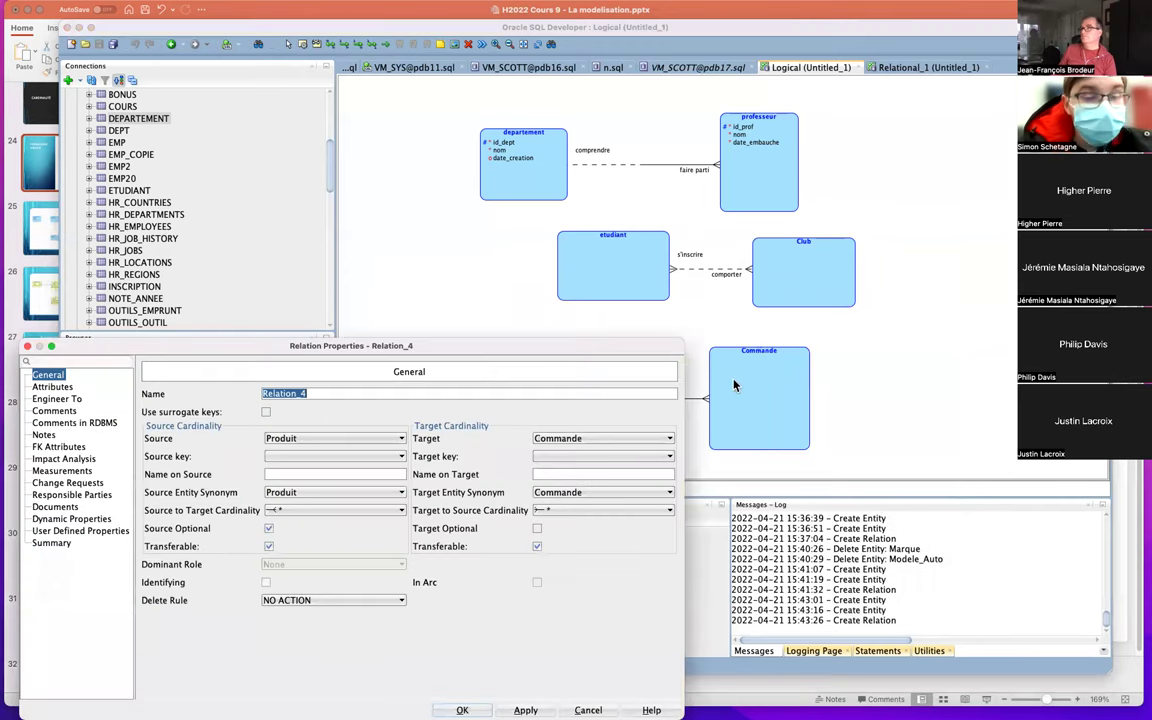
text(produit)
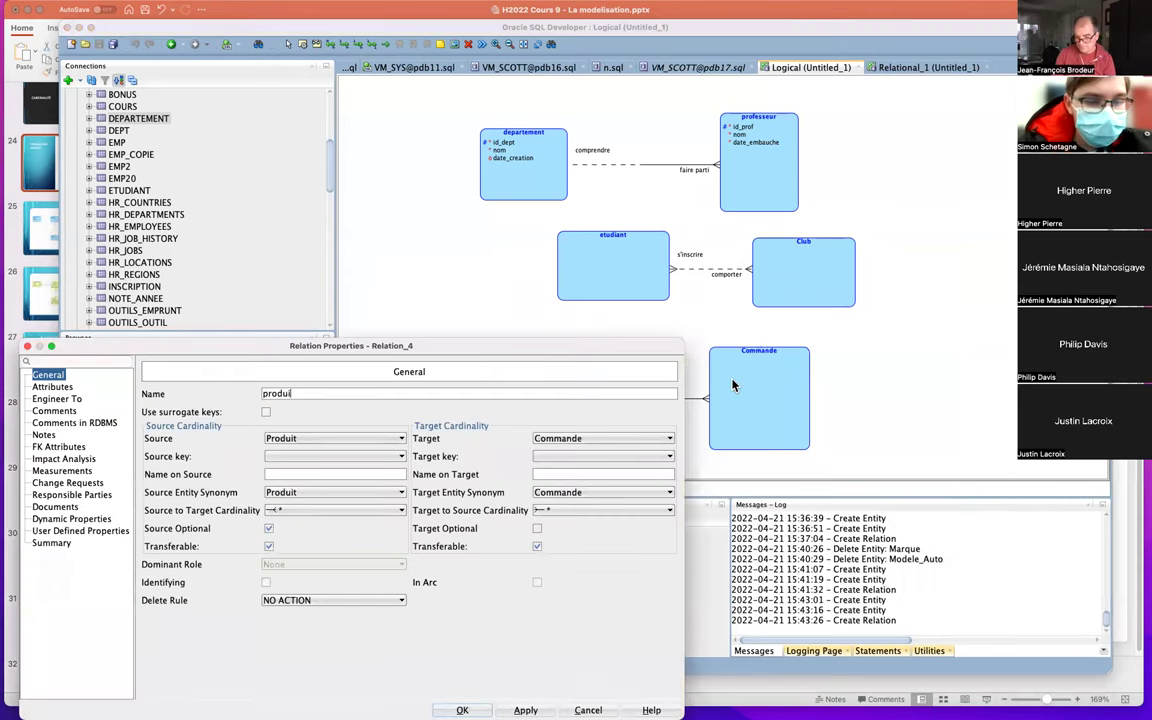
text(_commande)
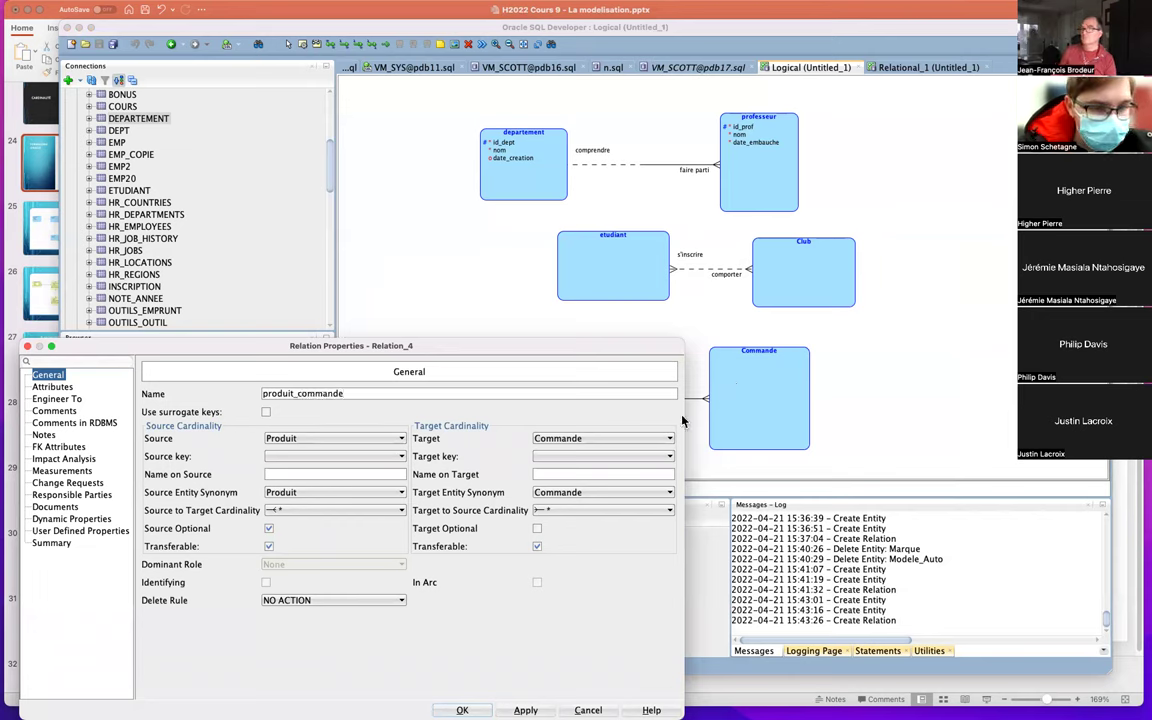
Name the produit_commande relation Assigner on the source end and Comprendre on the target end, and accept its properties
drag(455, 349, 488, 296)
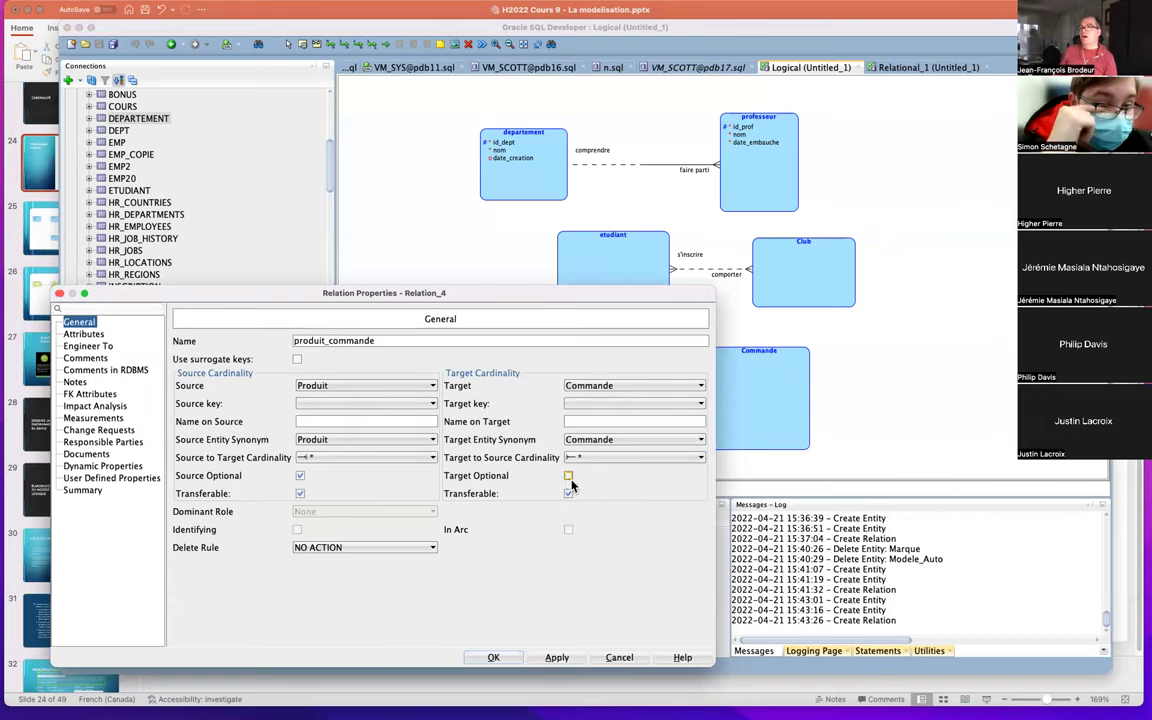
click(329, 420)
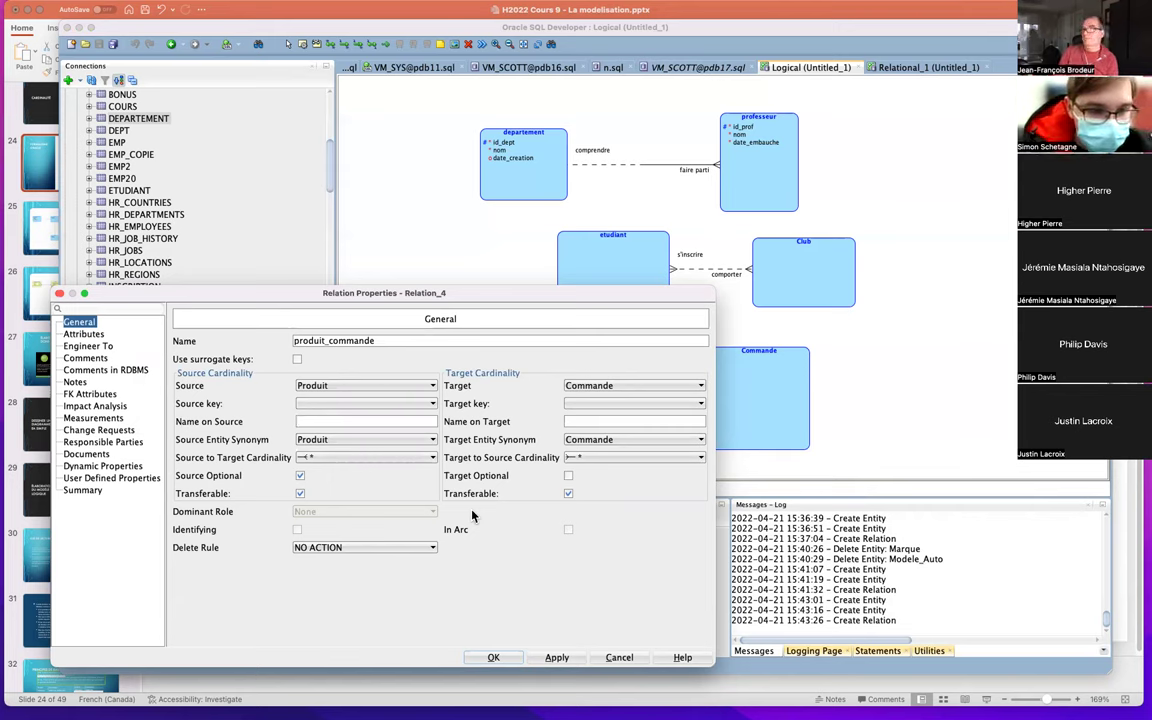
text(A)
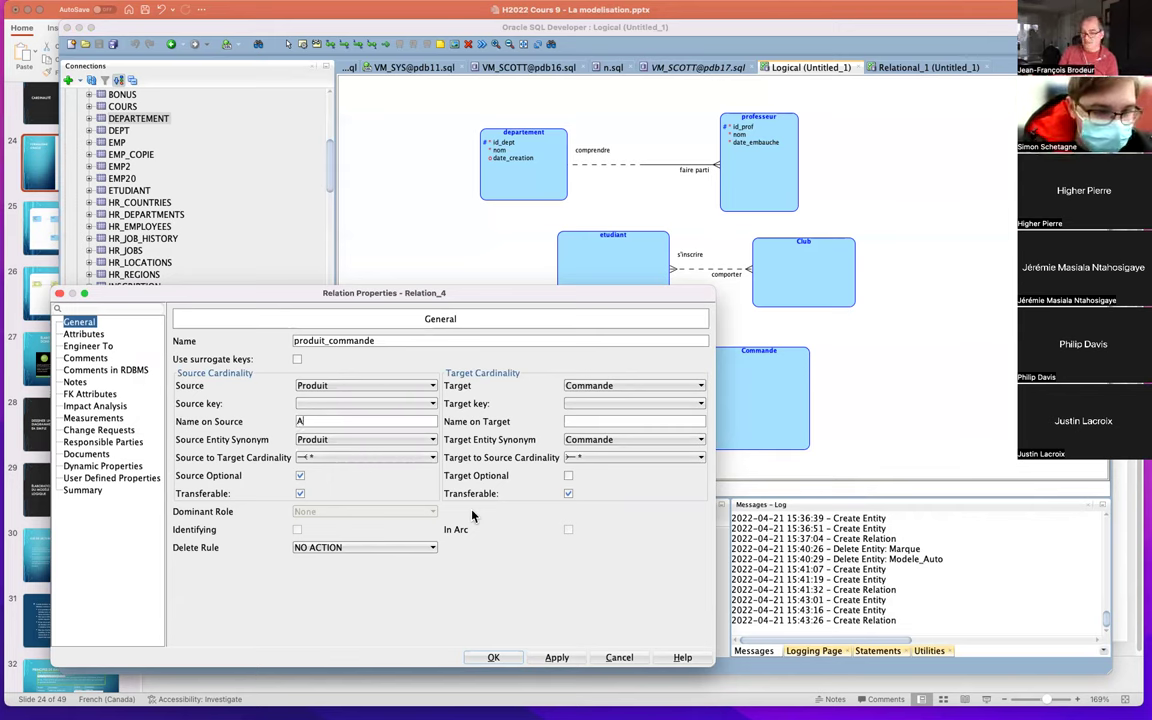
text(ssigner)
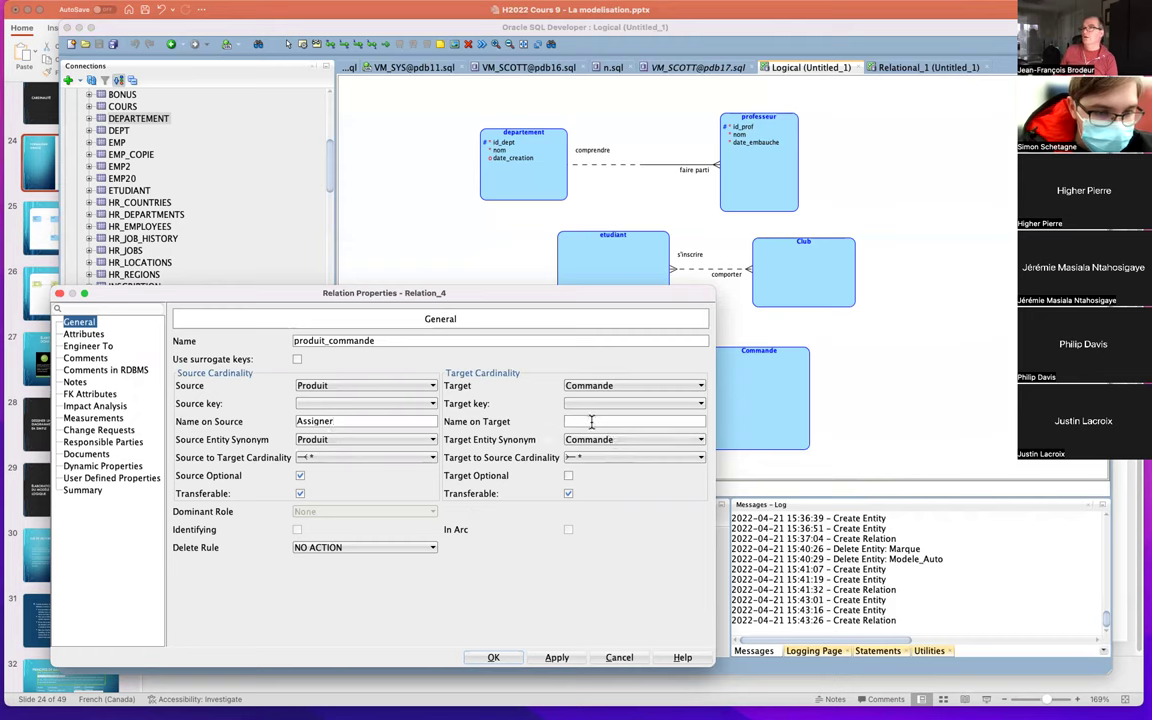
text(Comprendre)
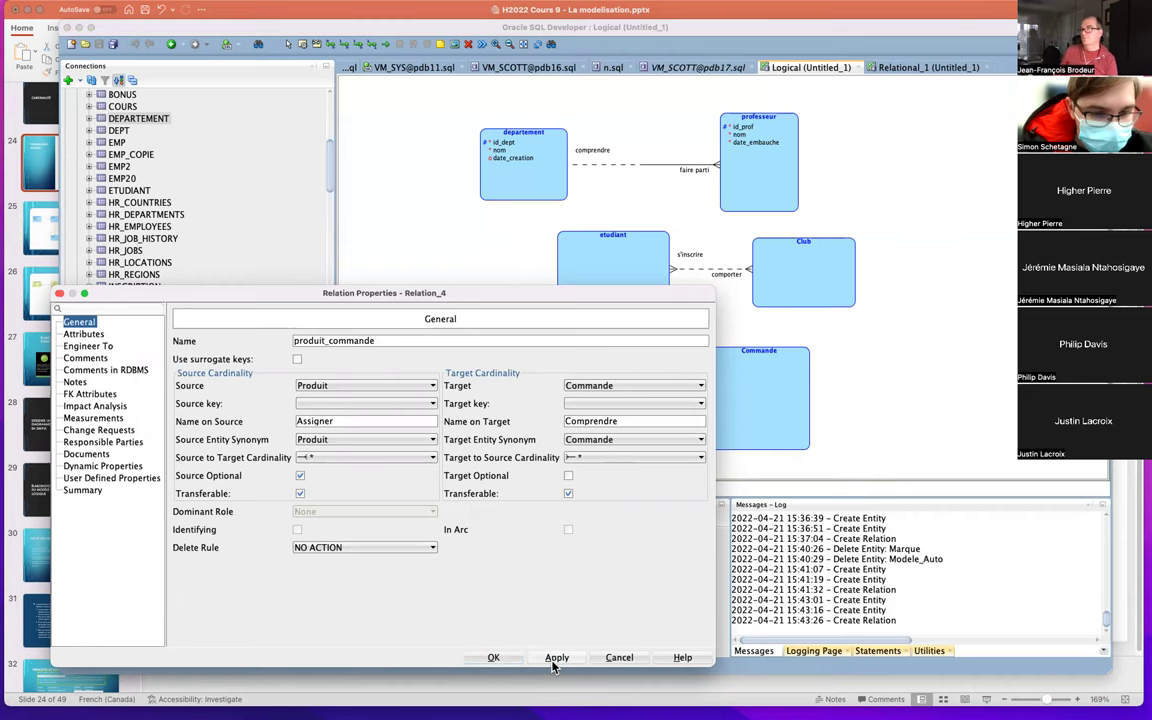
click(493, 658)
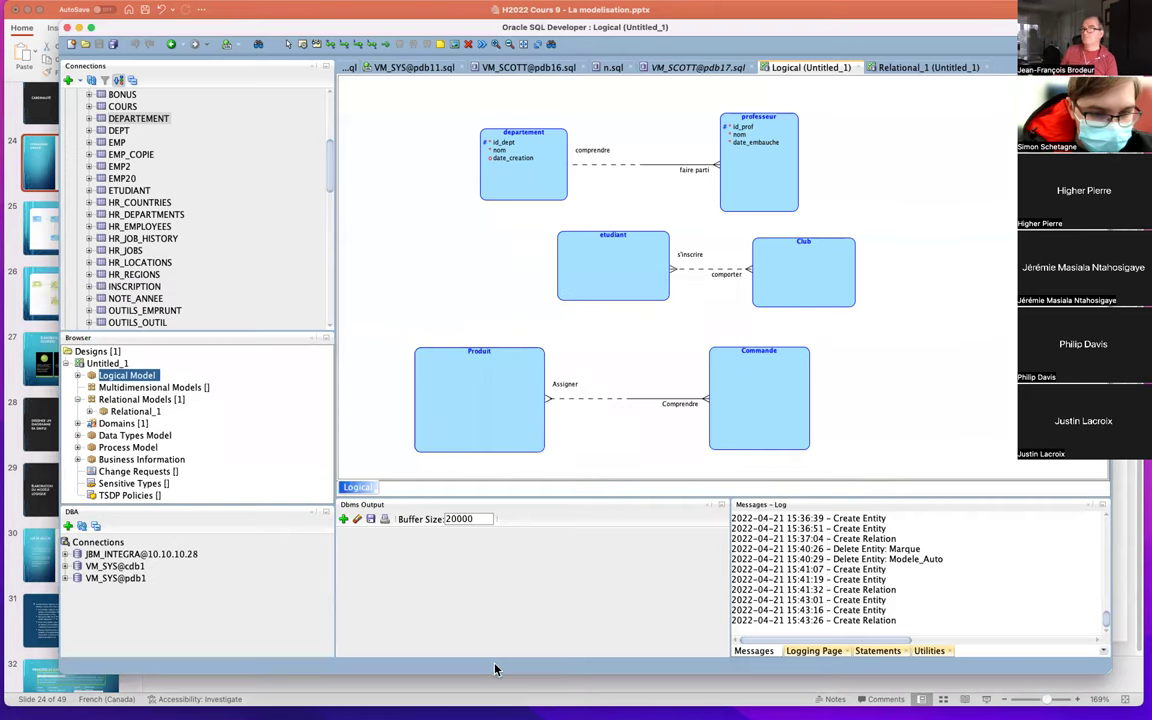
Nudge the Produit entity slightly away from Commande in the logical diagram
drag(473, 419, 467, 419)
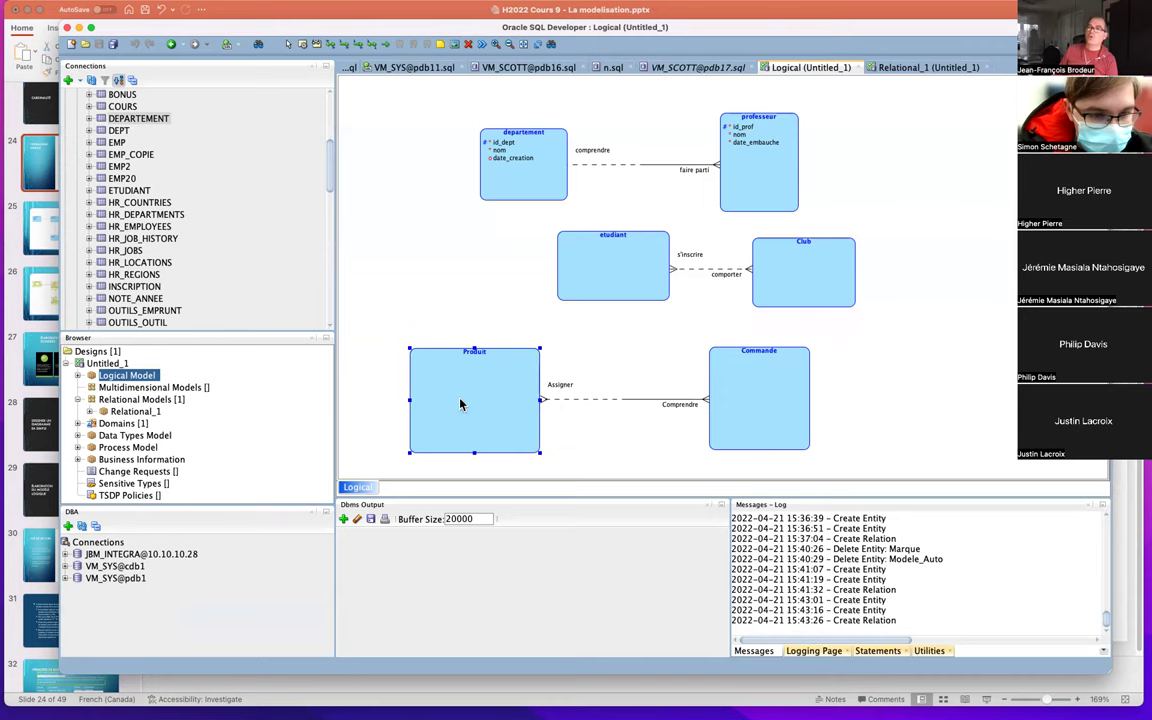
drag(411, 458, 462, 441)
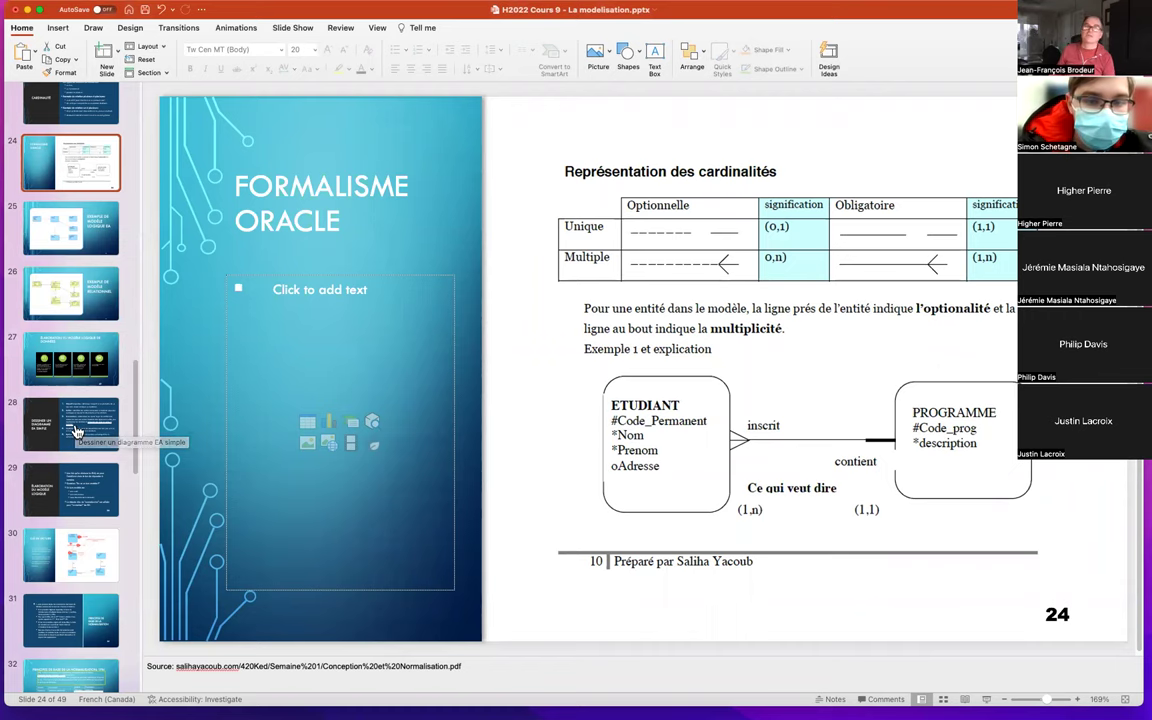
Switch to Oracle SQL Developer and move the etudiant entity farther from Club, roughly in line with the Produit entity below
key(super+Tab)
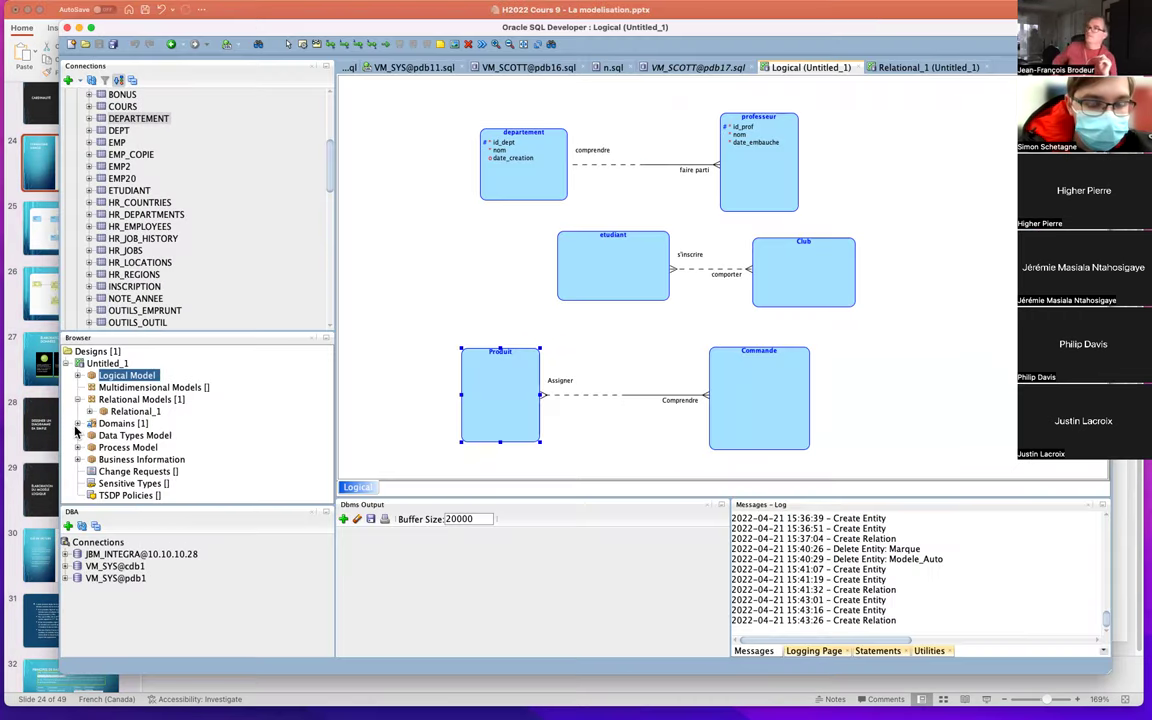
drag(600, 278, 505, 285)
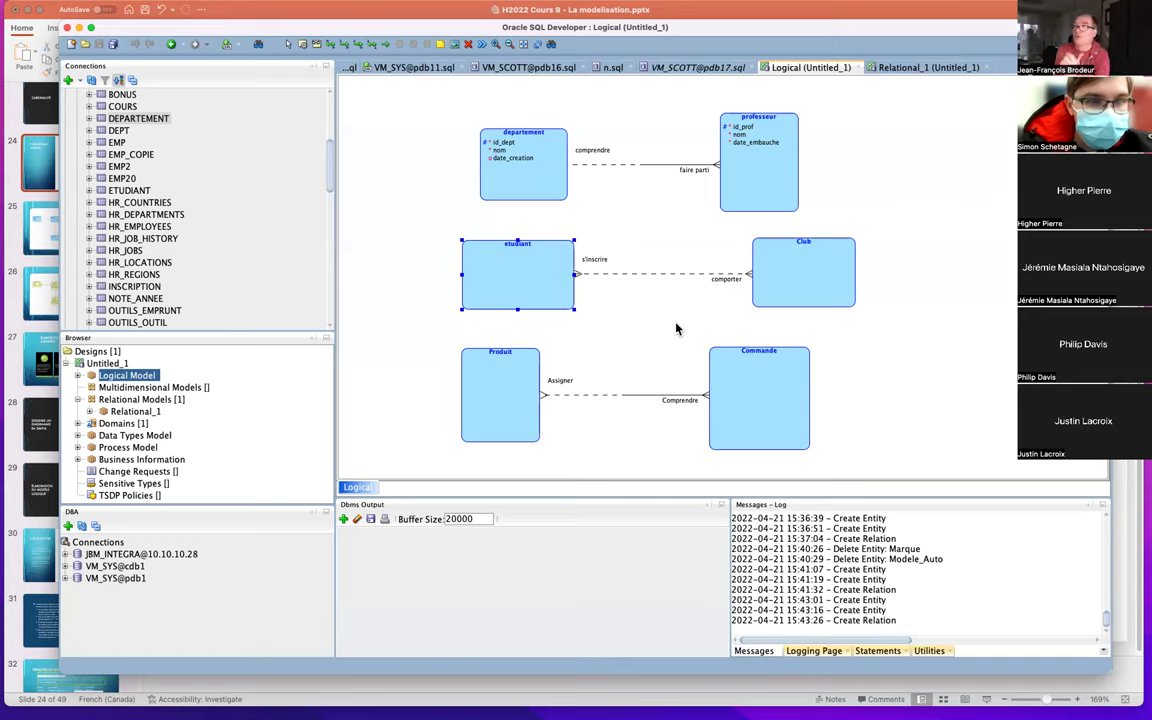
Rename the source end of the etudiant_club relation to être membre, accept its properties, and switch back to the PowerPoint slides
click(593, 262)
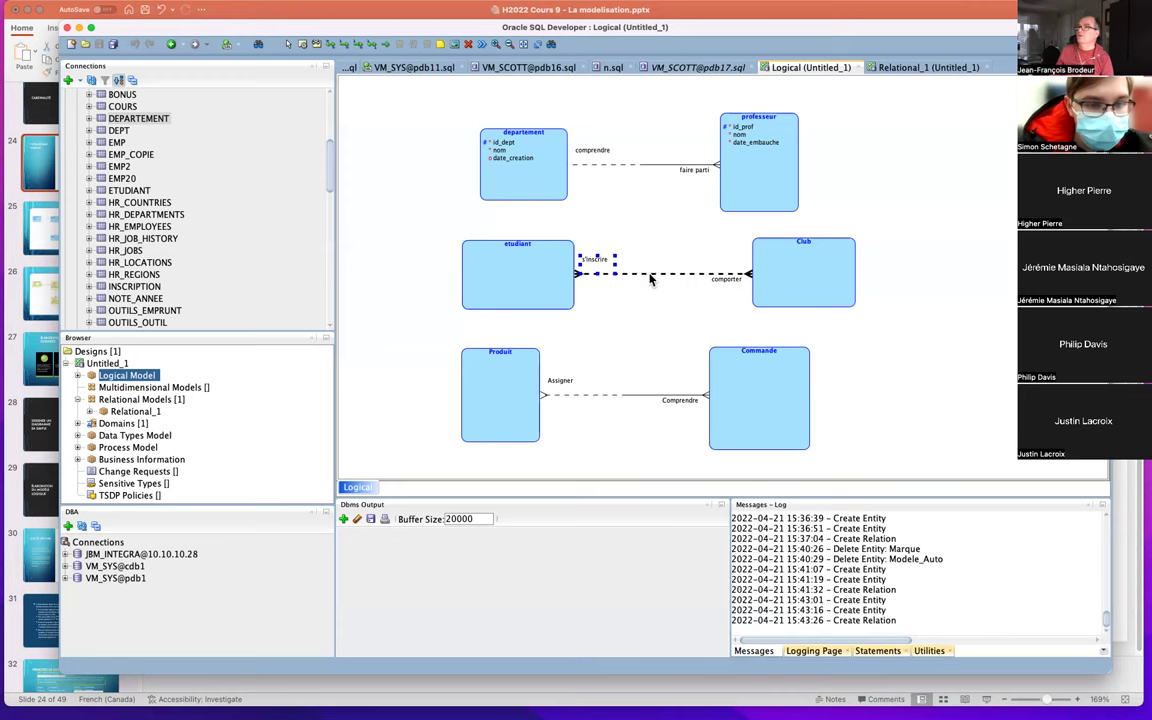
double_click(591, 258)
triple_click(355, 420)
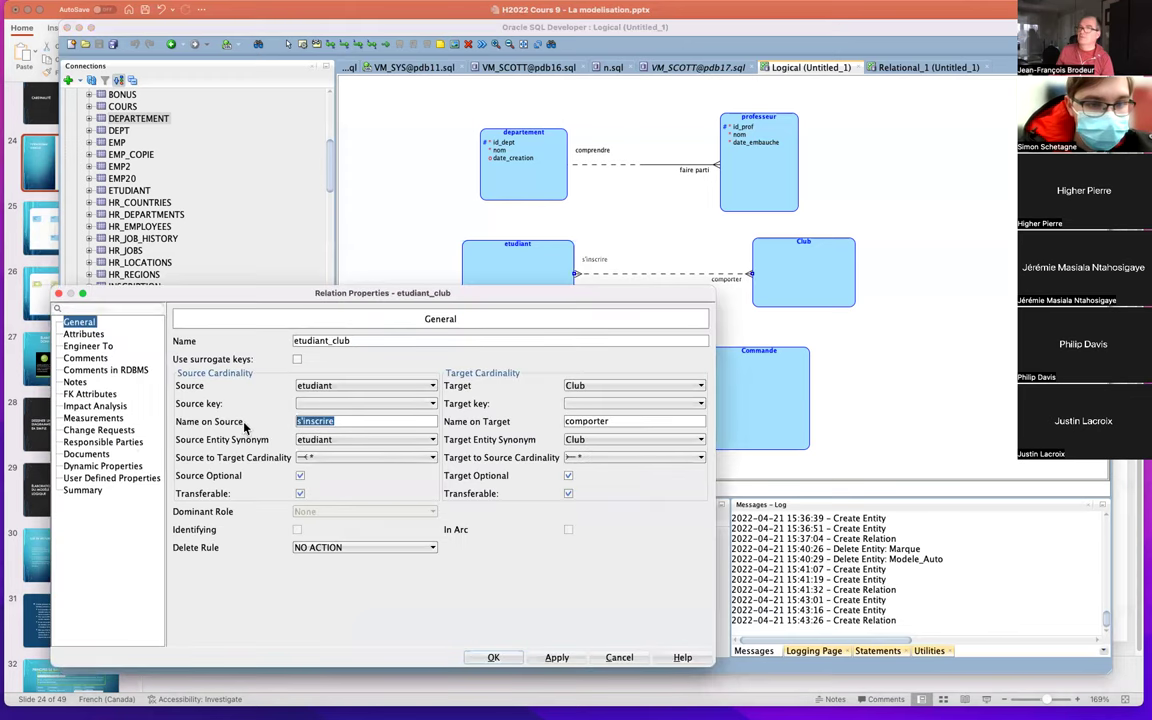
text(êtr)
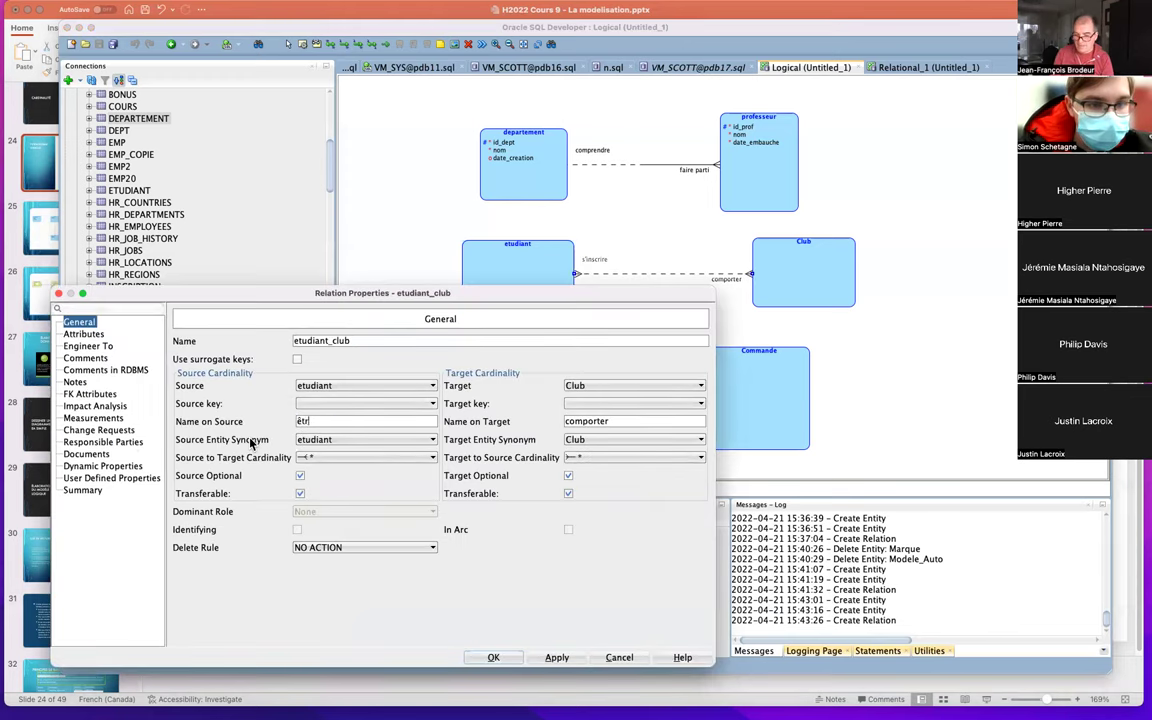
text(e membre)
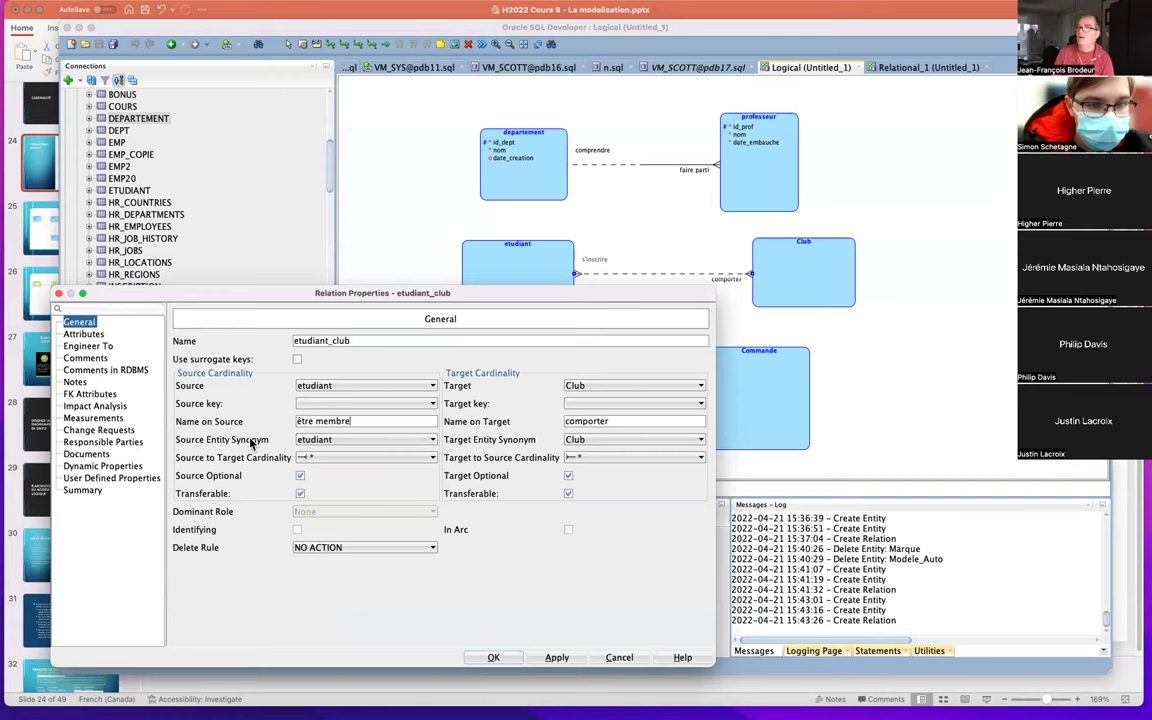
click(491, 657)
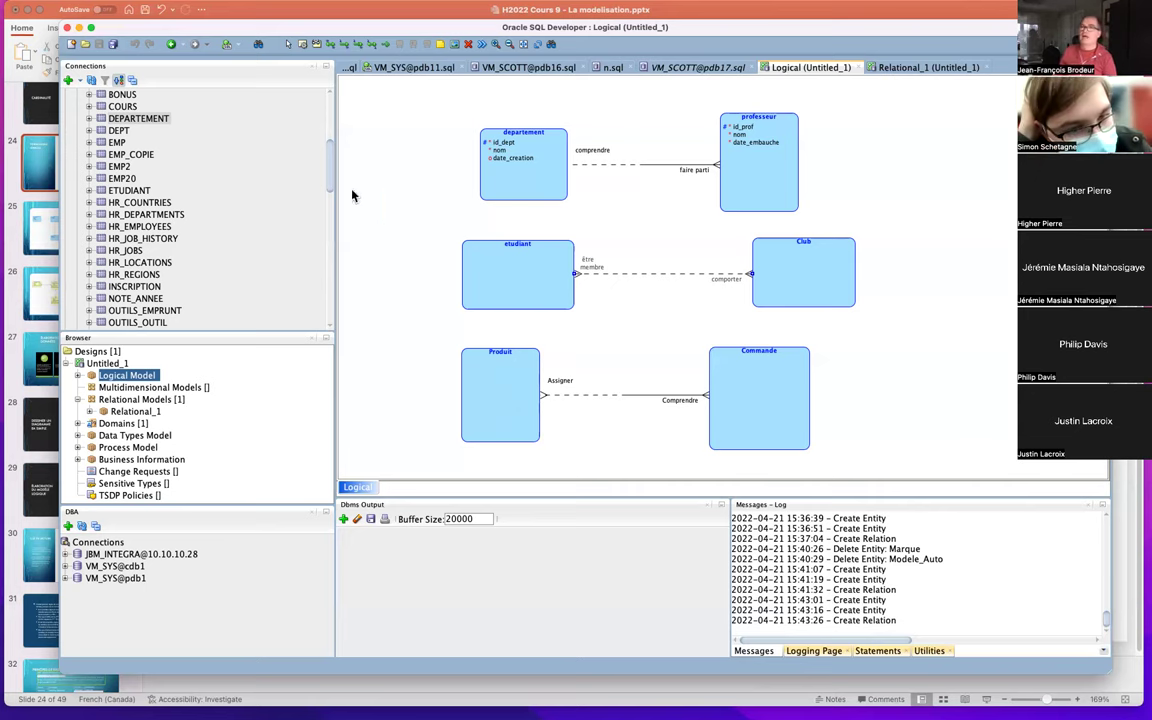
click(34, 270)
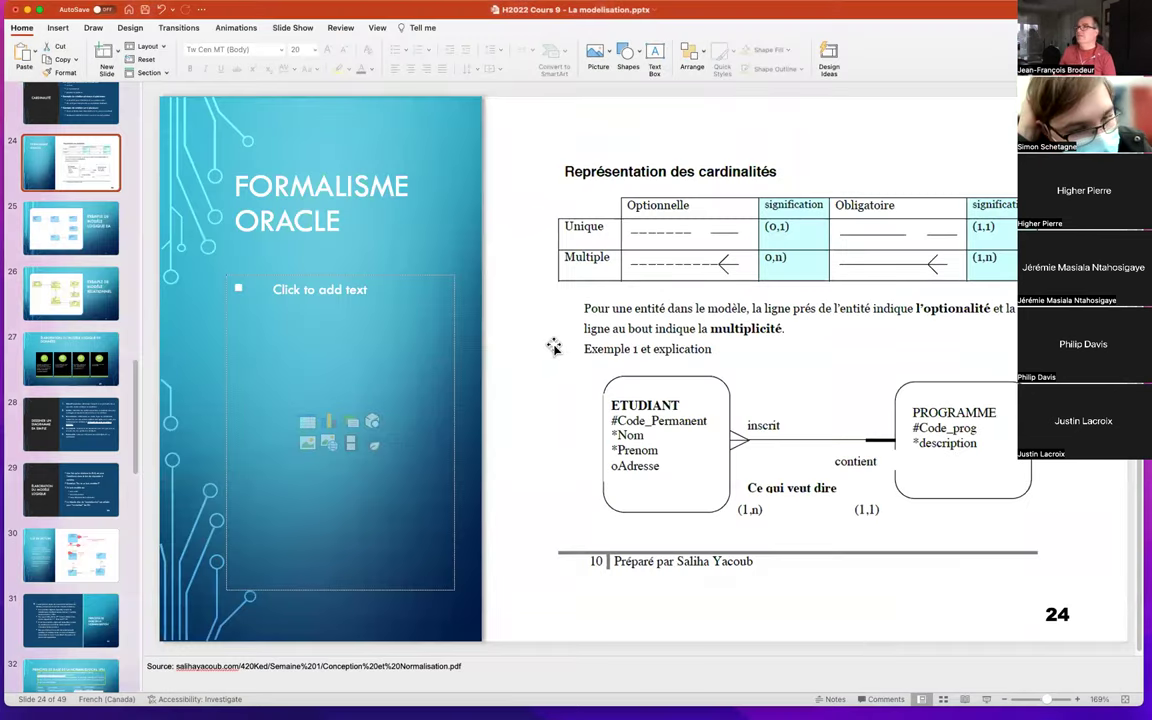
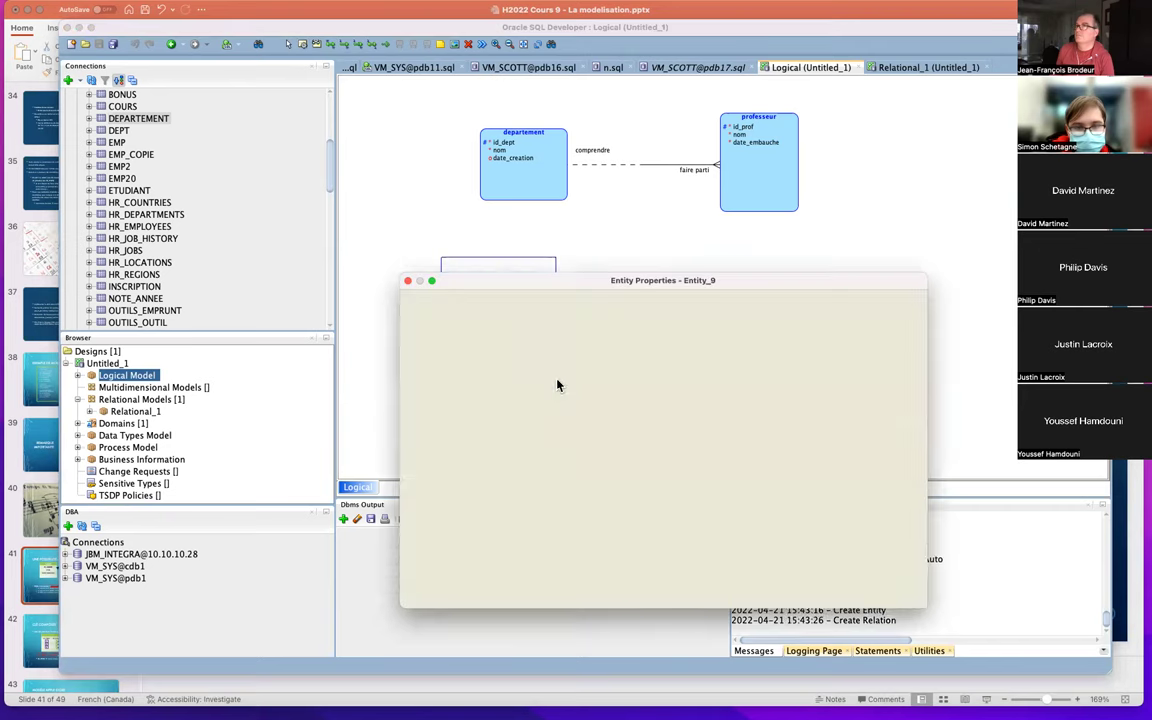
Name the new entity below departement Chanson and accept its properties
text(Ch)
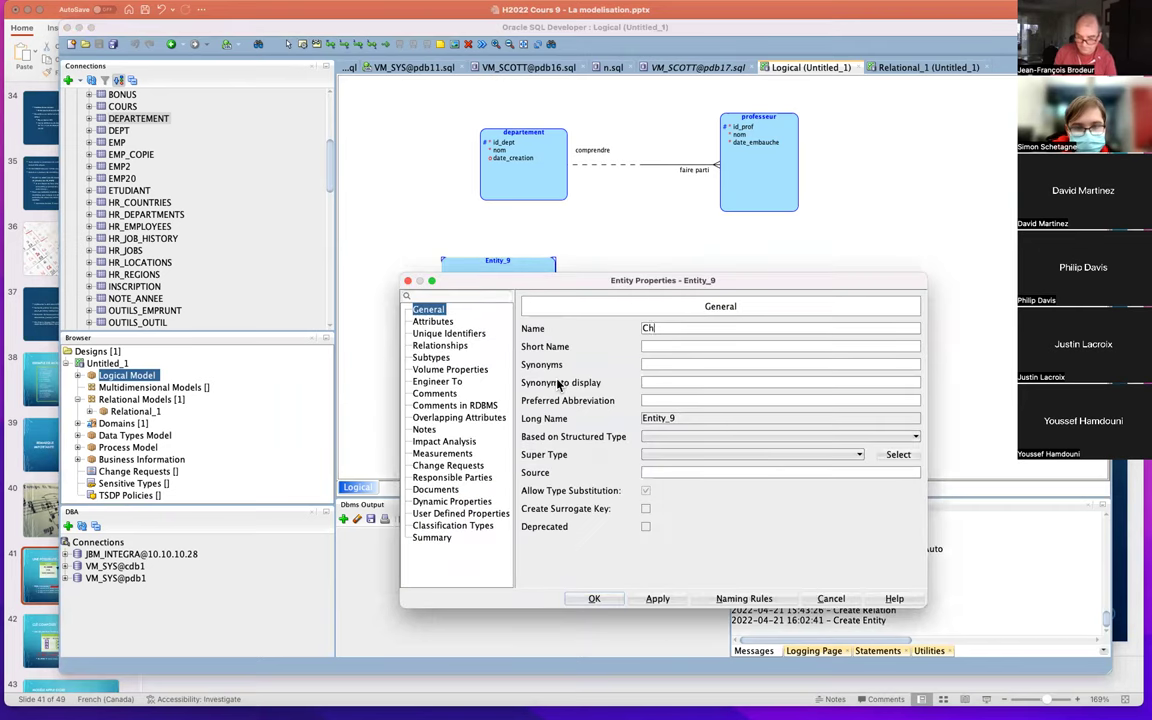
text(ansons)
key(BackSpace)
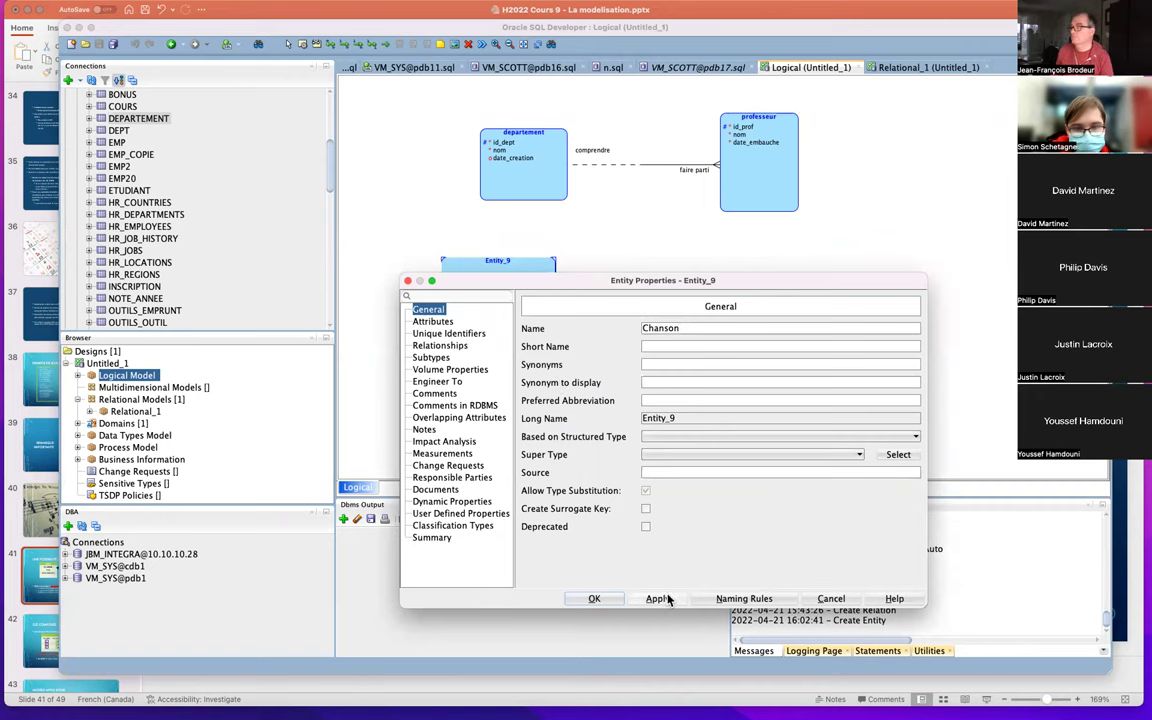
click(594, 599)
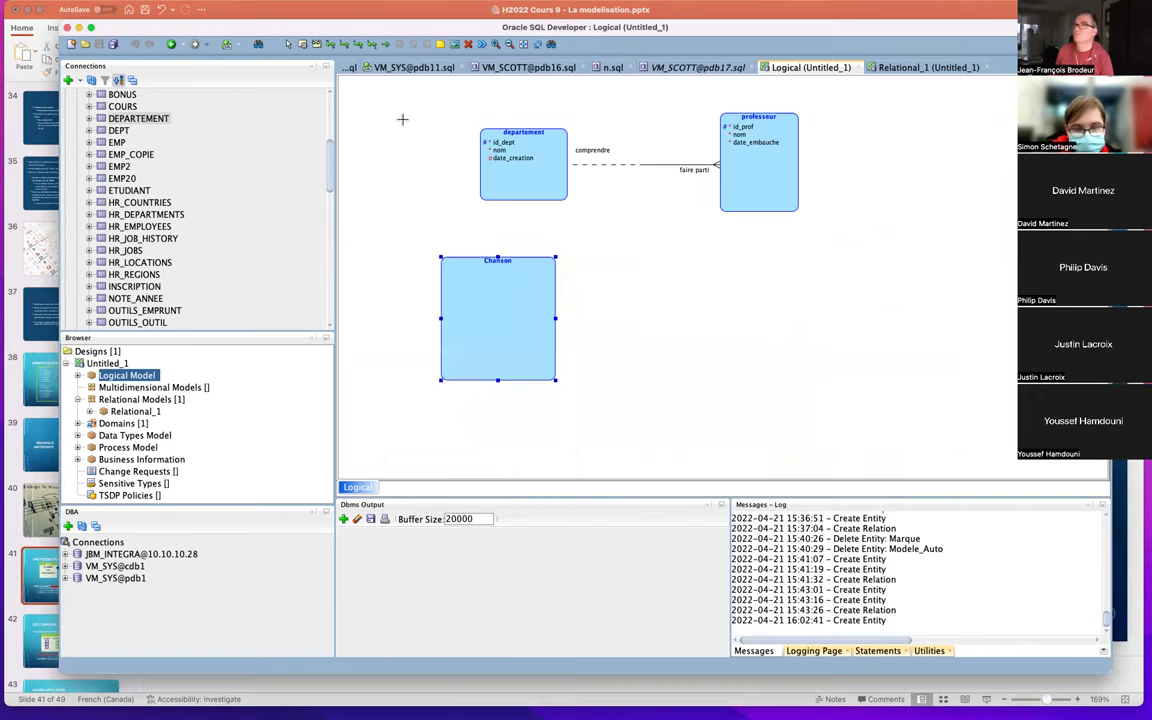
Create an entity named Album beside Chanson, below professeur, at about the same size as Chanson
click(738, 251)
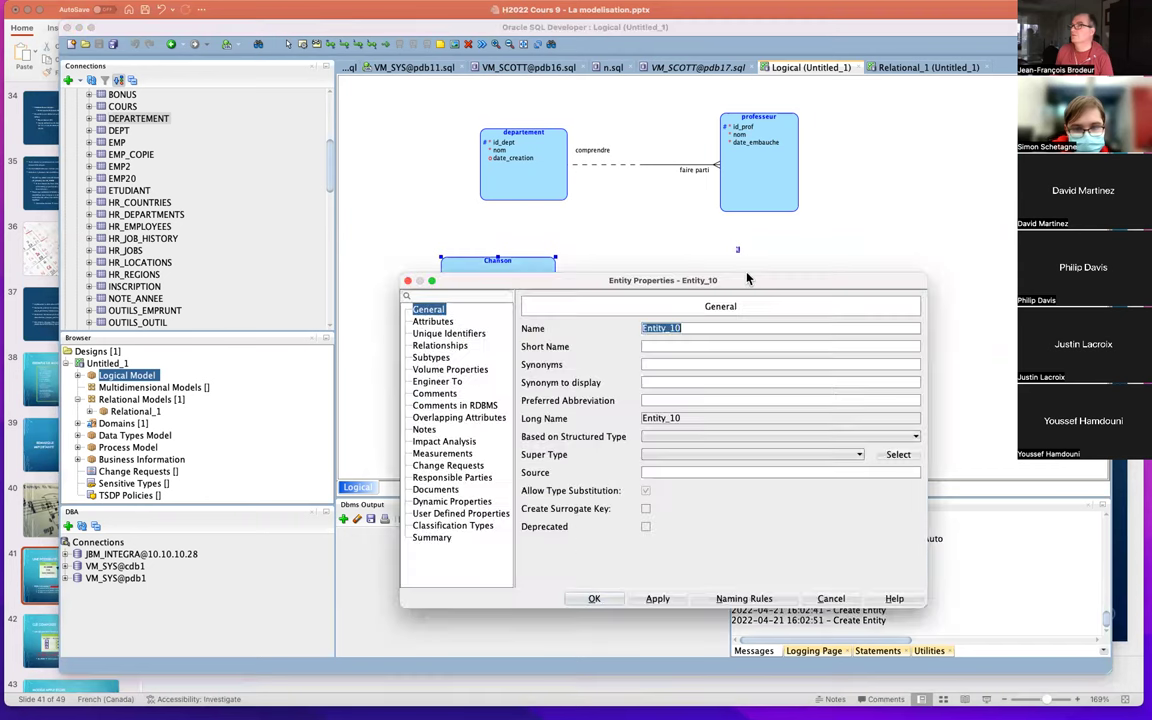
click(831, 599)
drag(696, 256, 820, 378)
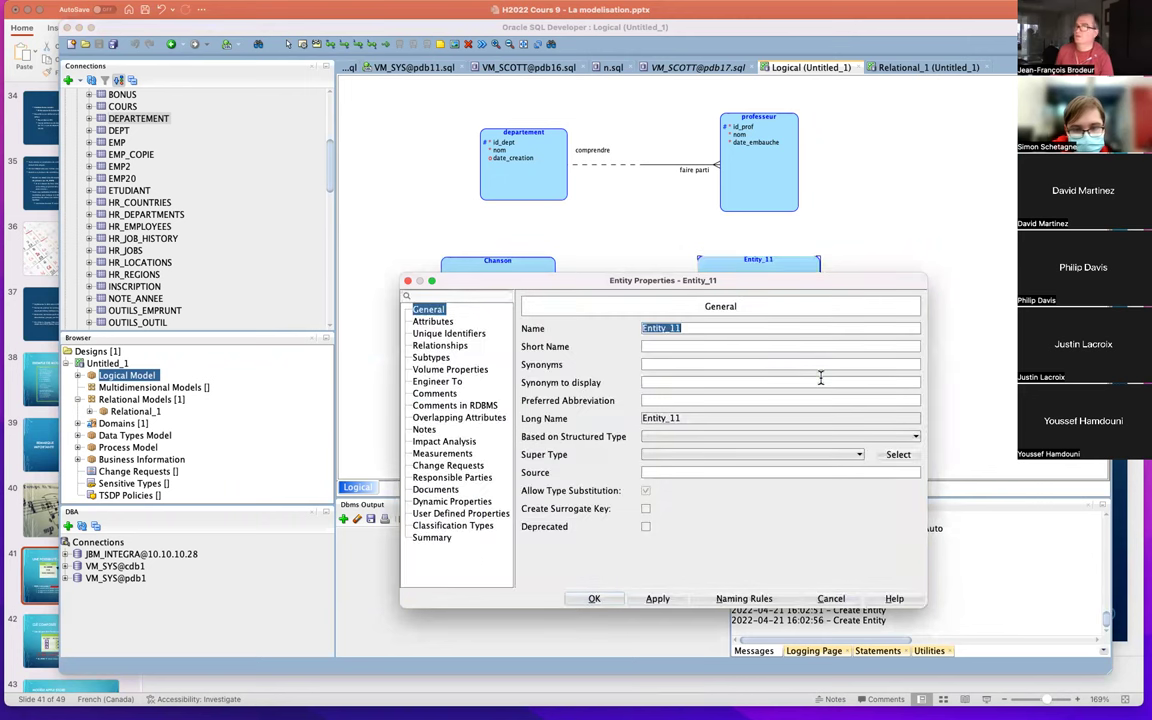
text(Album)
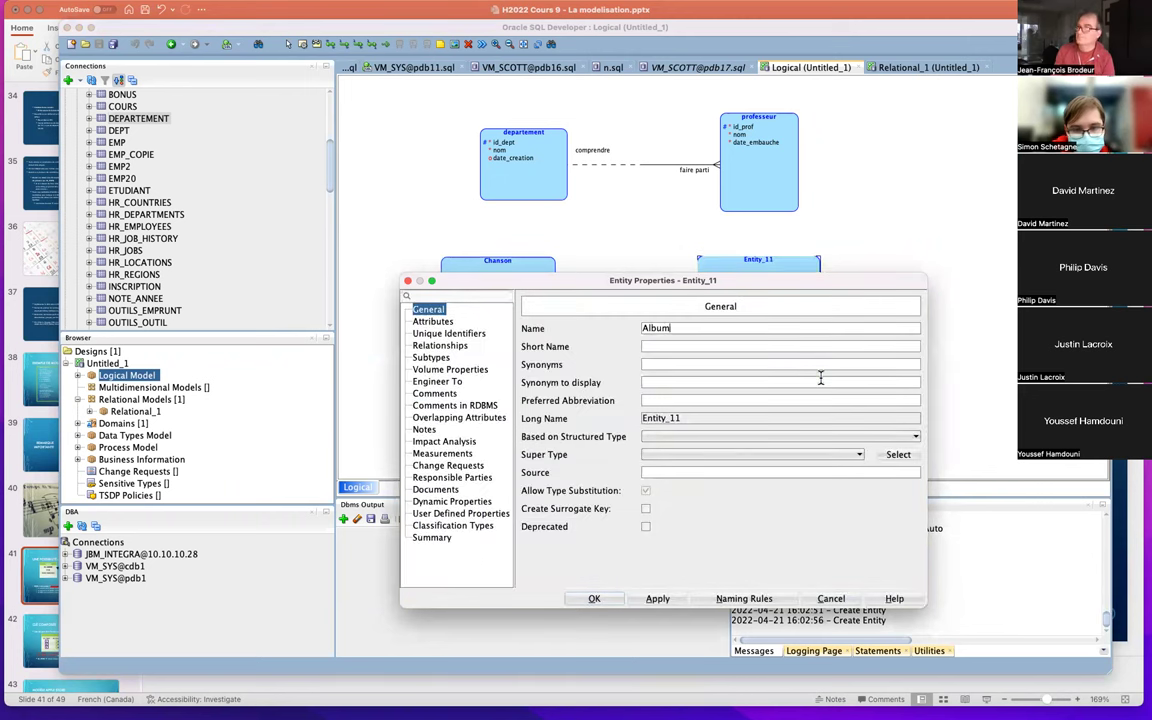
click(594, 597)
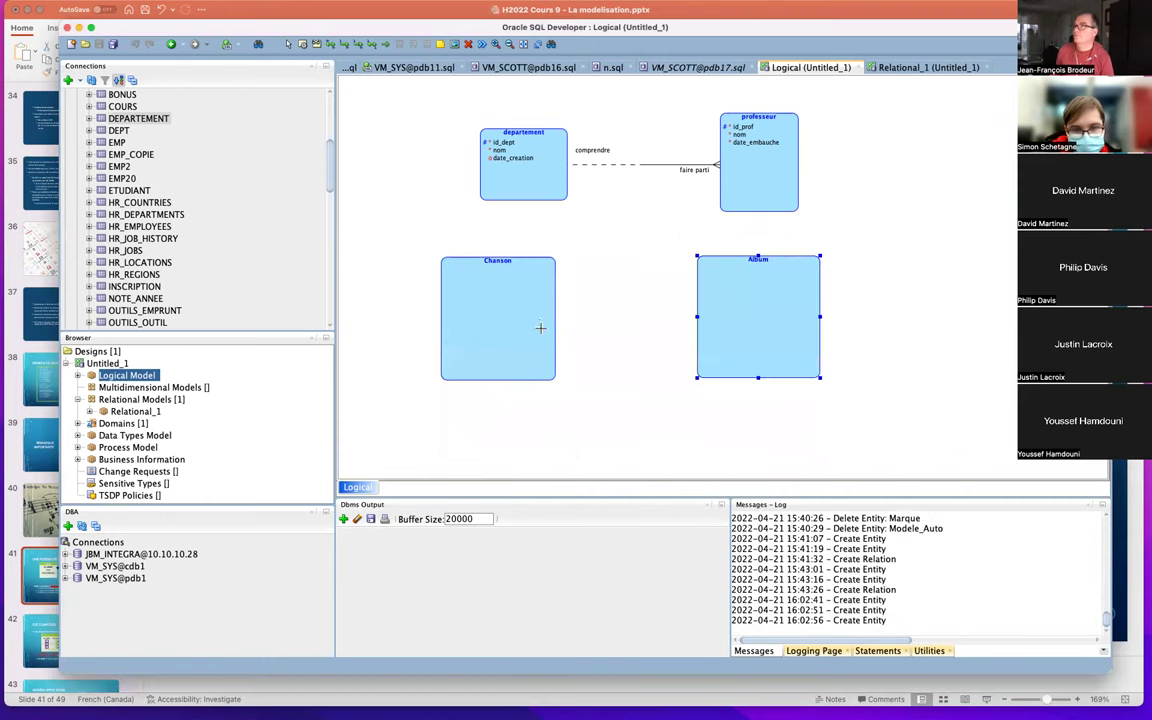
mouse_move(536, 317)
mouse_down()
mouse_move(650, 329)
mouse_move(537, 320)
mouse_up()
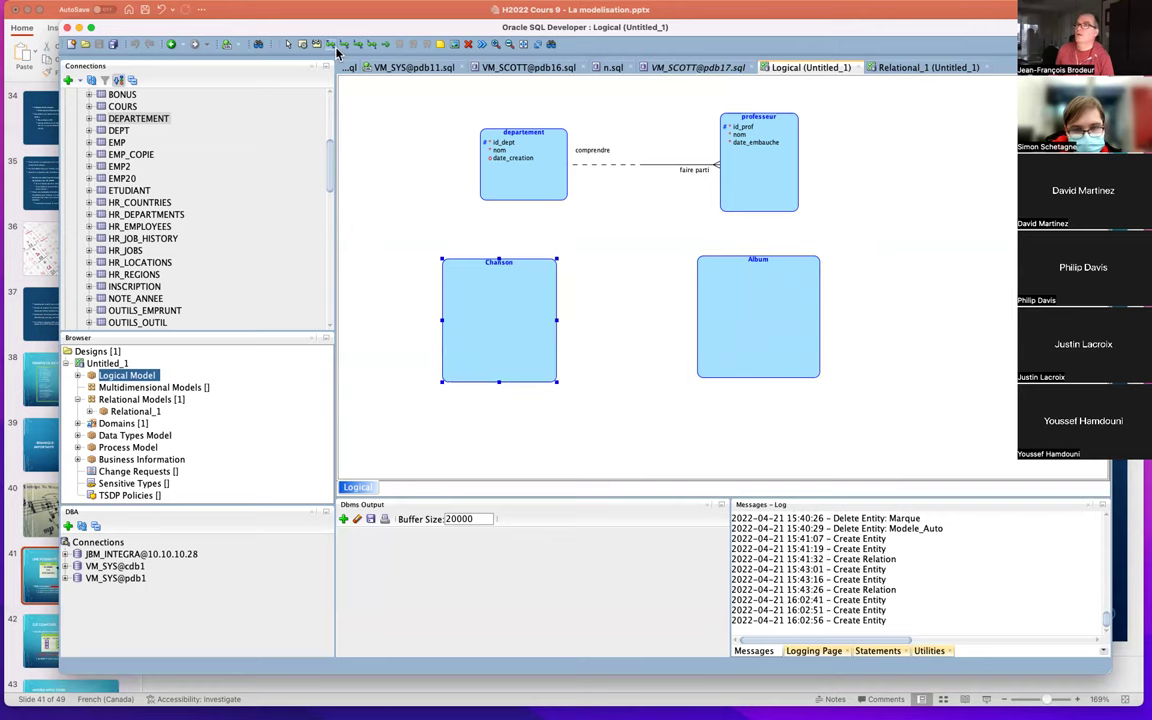
click(333, 46)
click(742, 323)
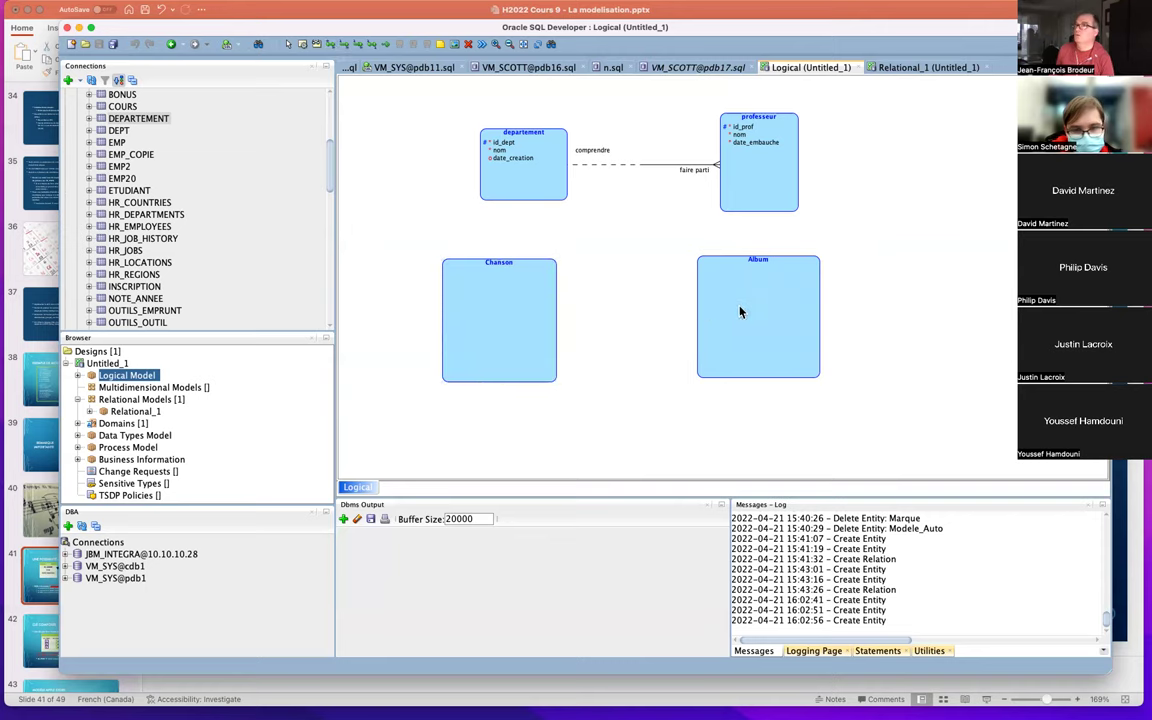
click(742, 316)
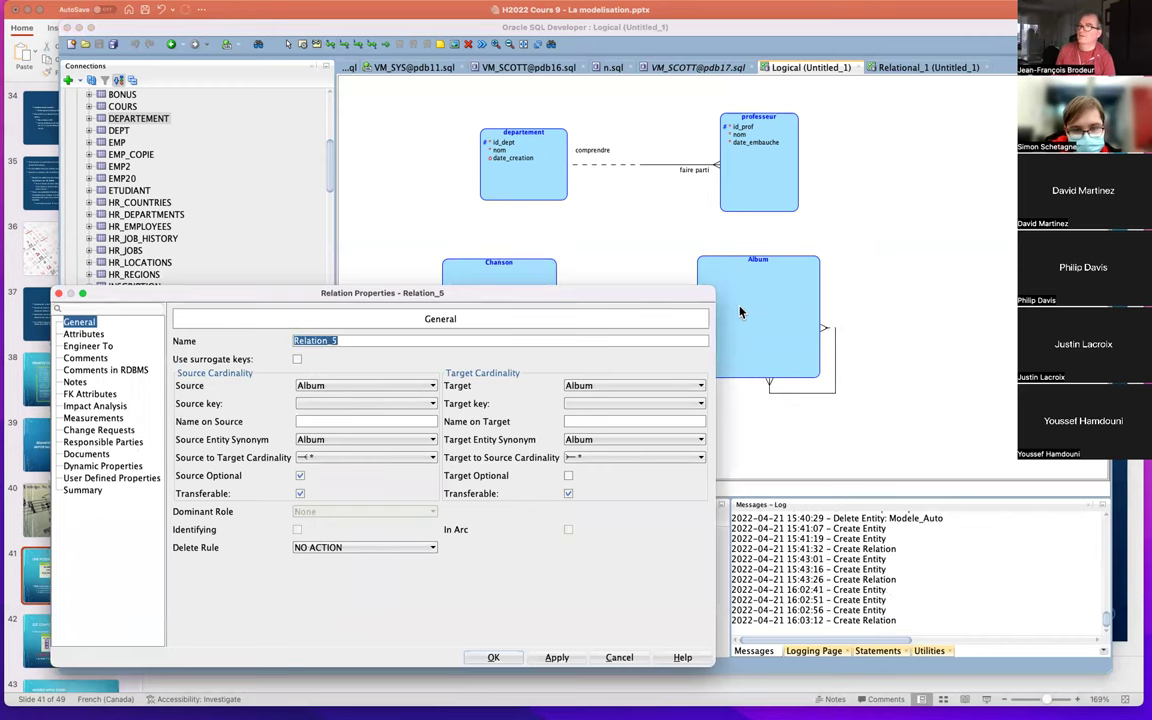
click(619, 657)
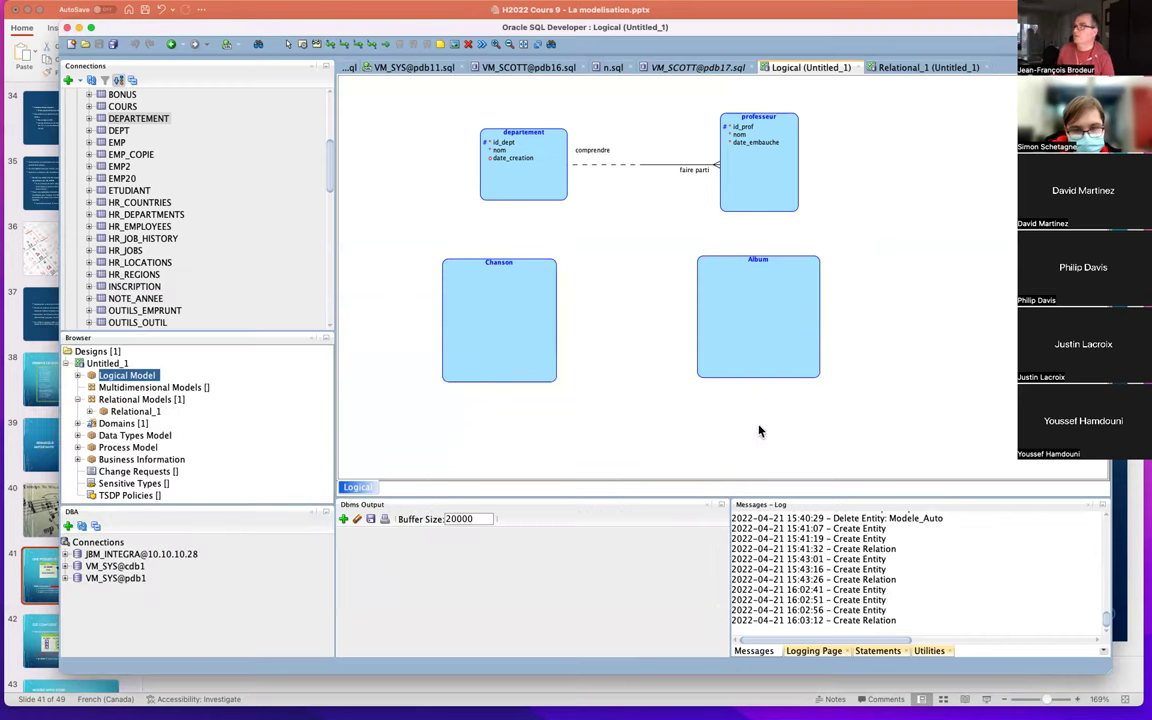
Create a many-to-many relation from Chanson to Album and name it piste
click(300, 44)
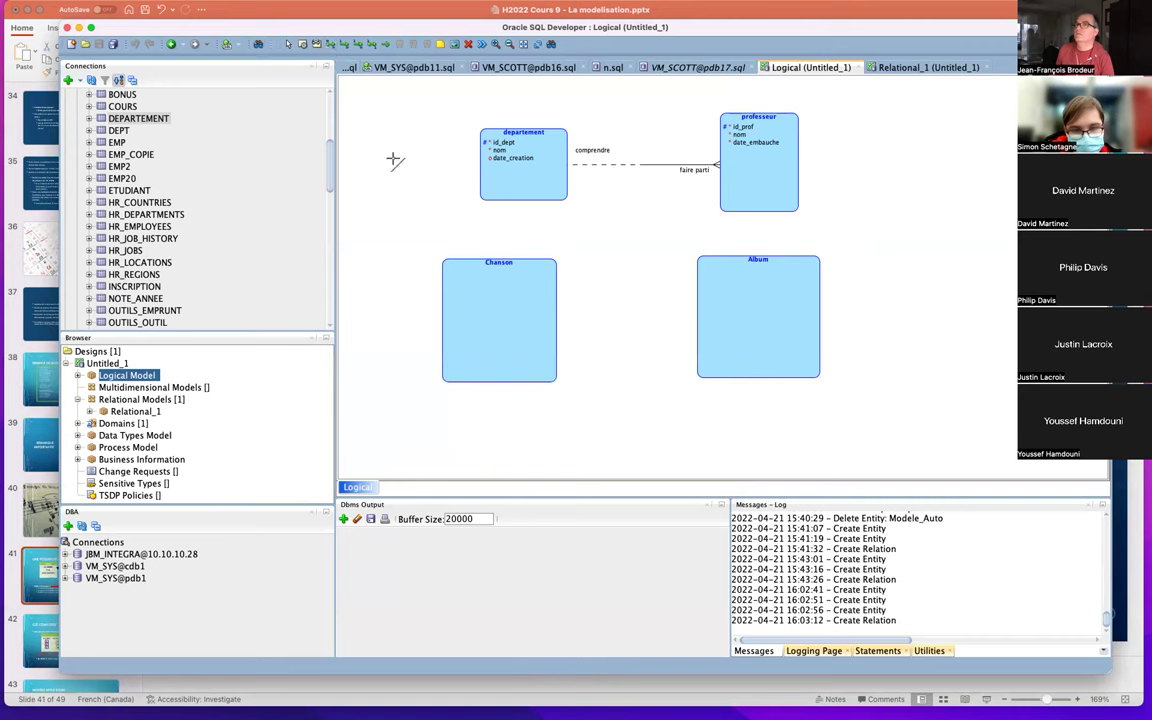
click(494, 347)
click(743, 342)
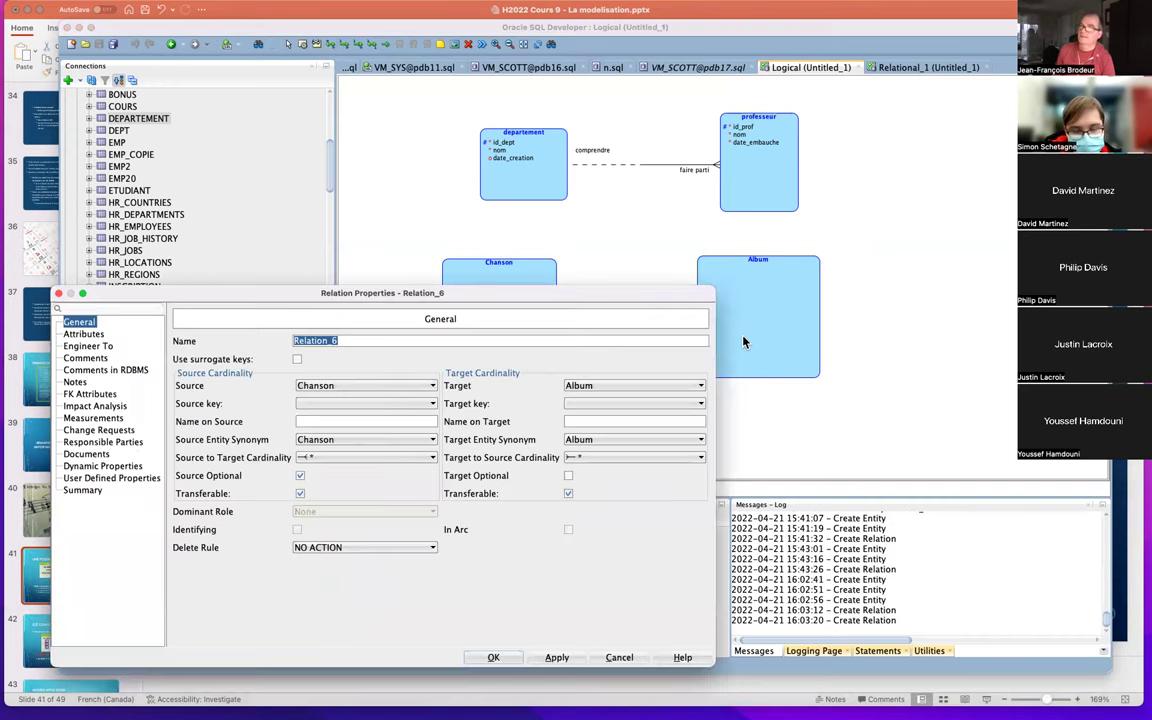
text(piste)
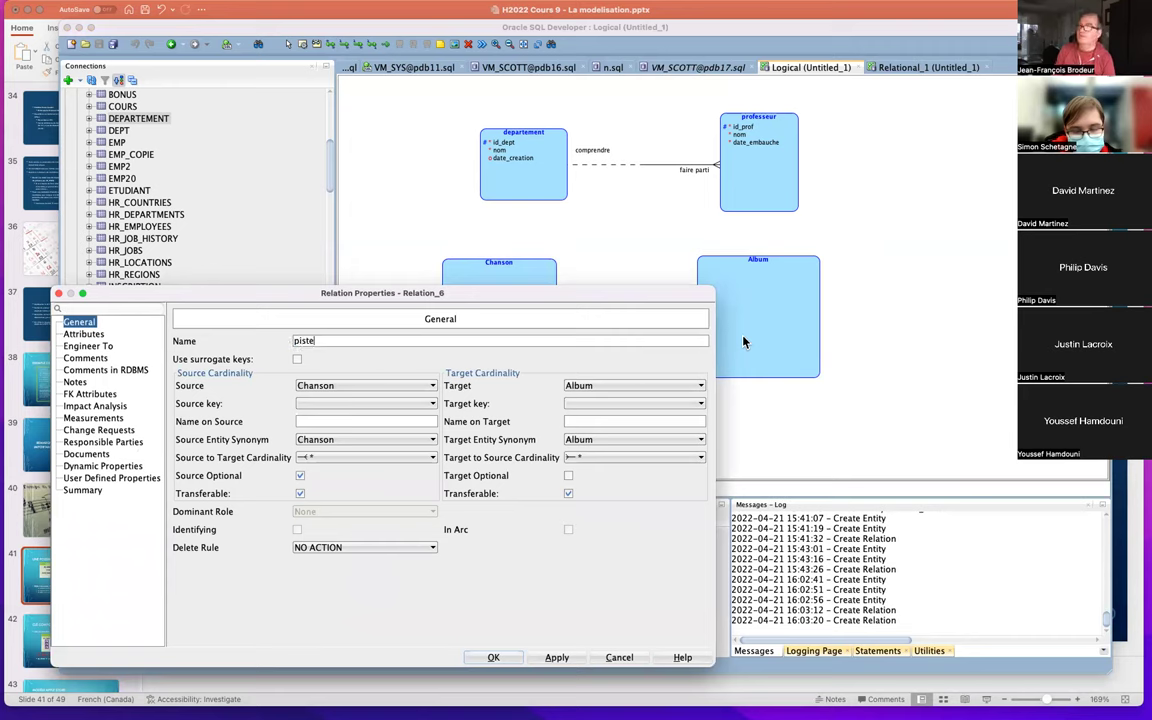
Add an attribute named Ordre with the logical type NUMERIC to the piste relation and accept the relation's properties
click(75, 336)
click(203, 370)
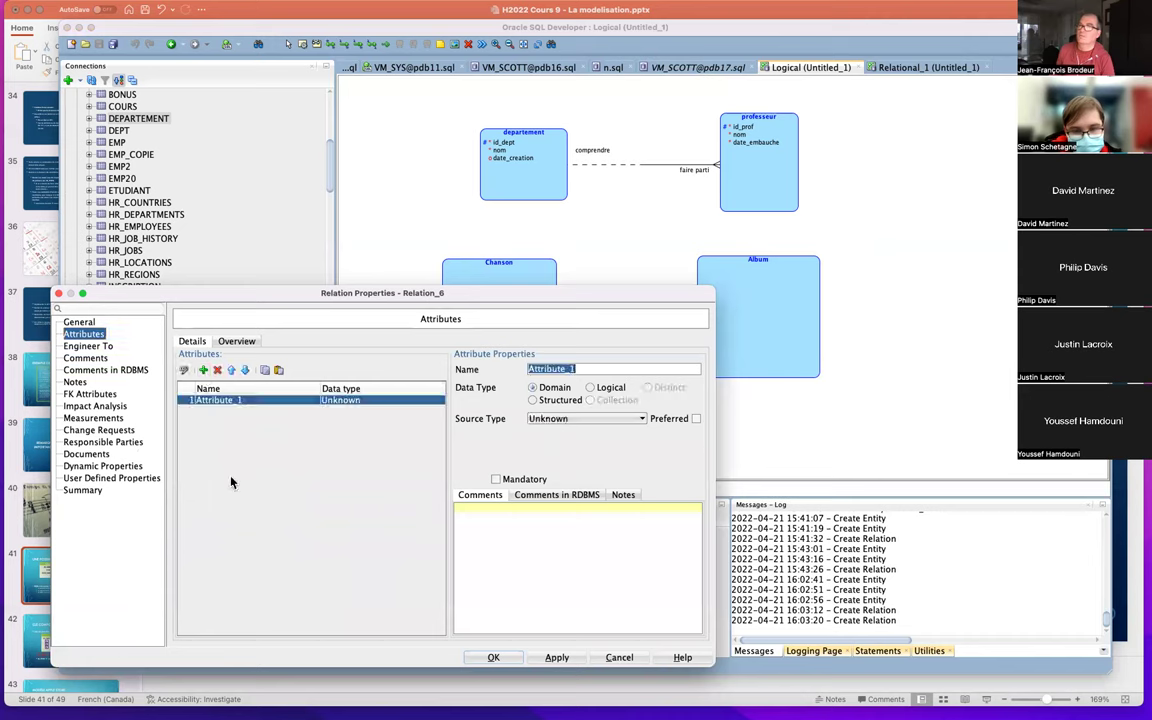
text(Order)
key(BackSpace)
key(BackSpace)
text(re)
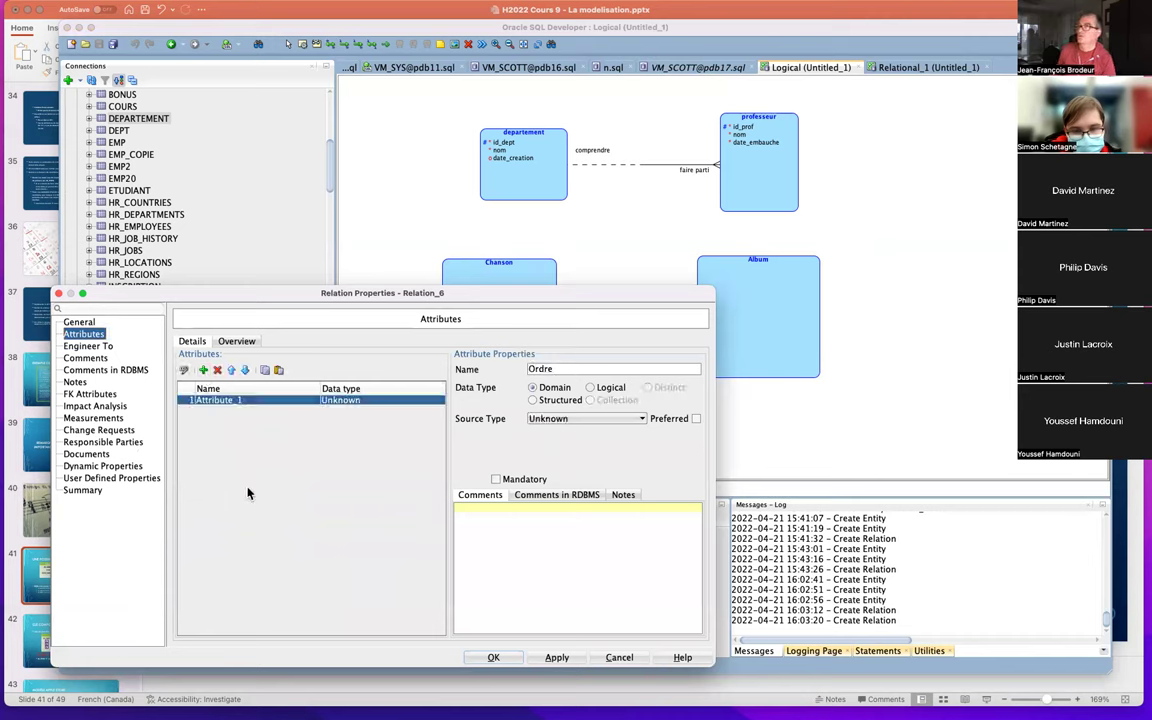
click(596, 420)
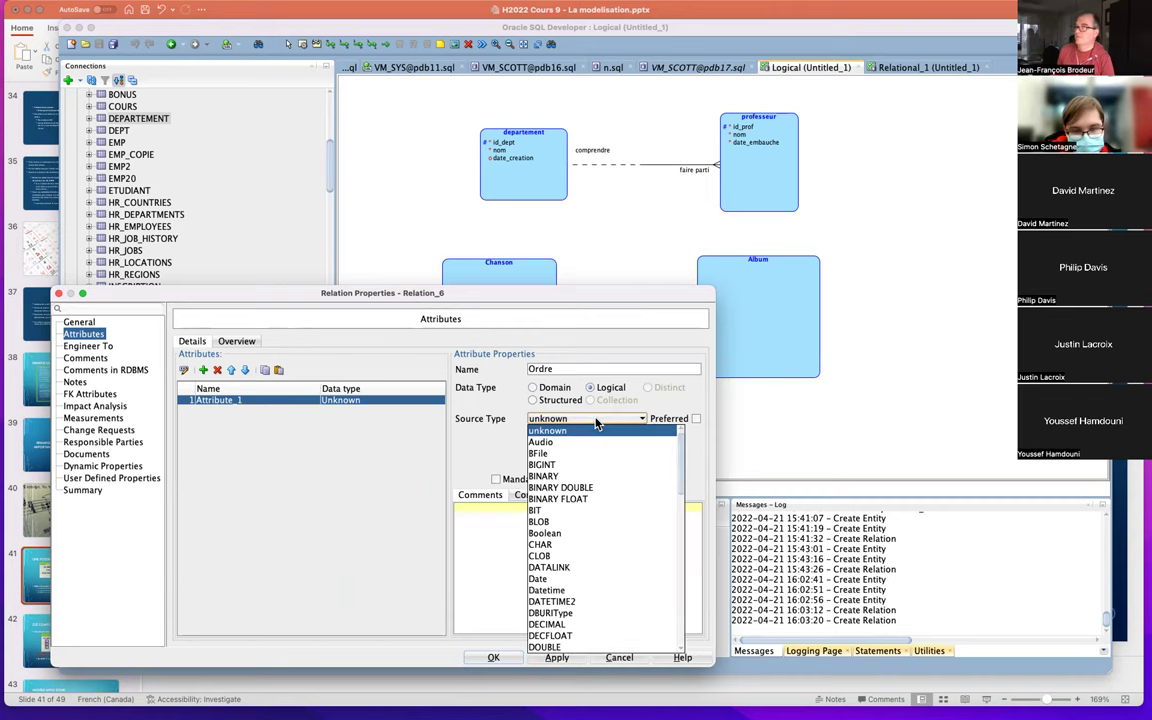
key(n)
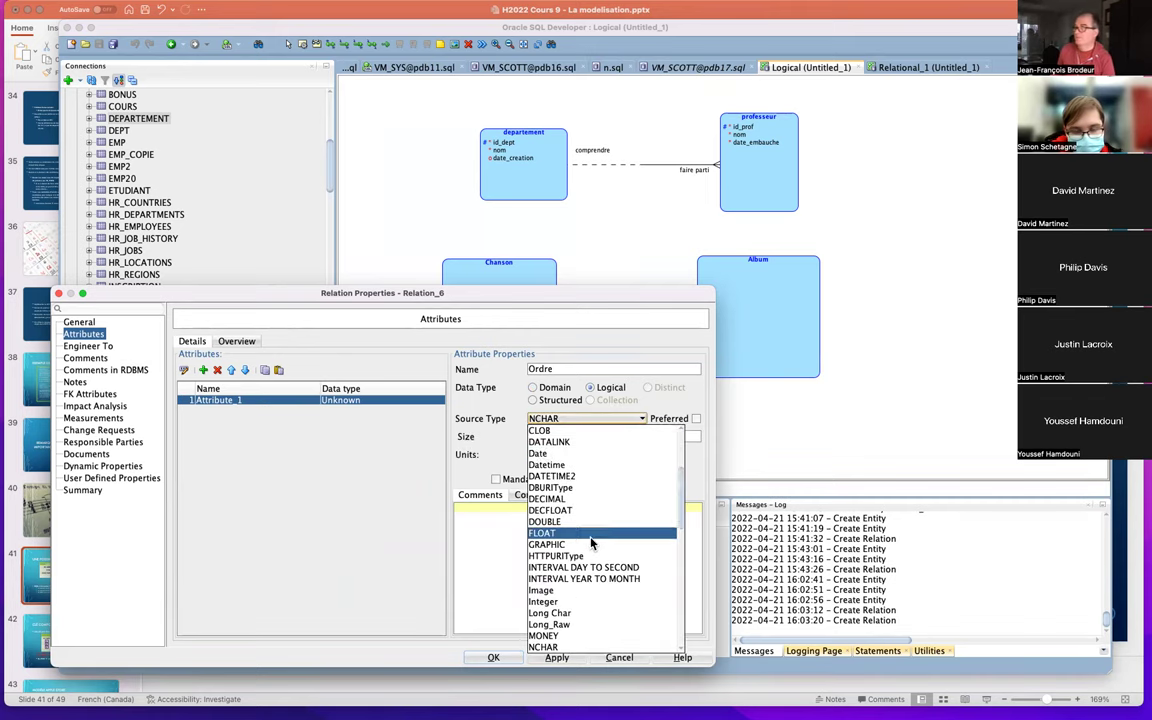
scroll(589, 571, down, 2)
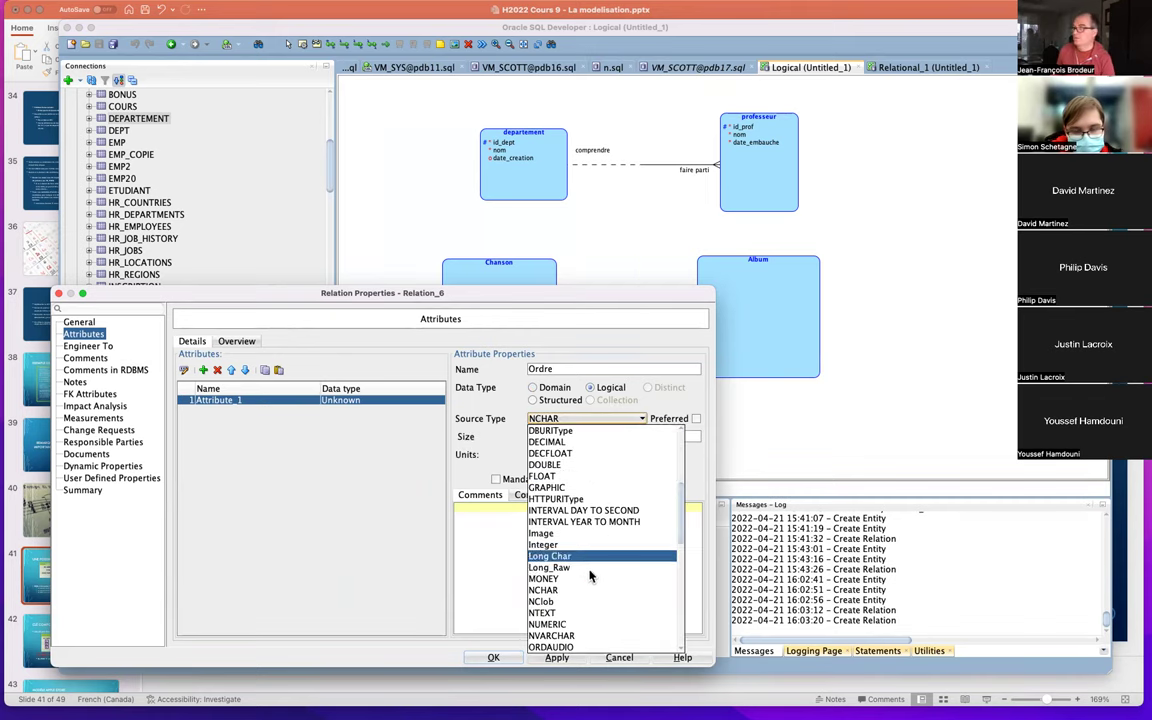
click(580, 624)
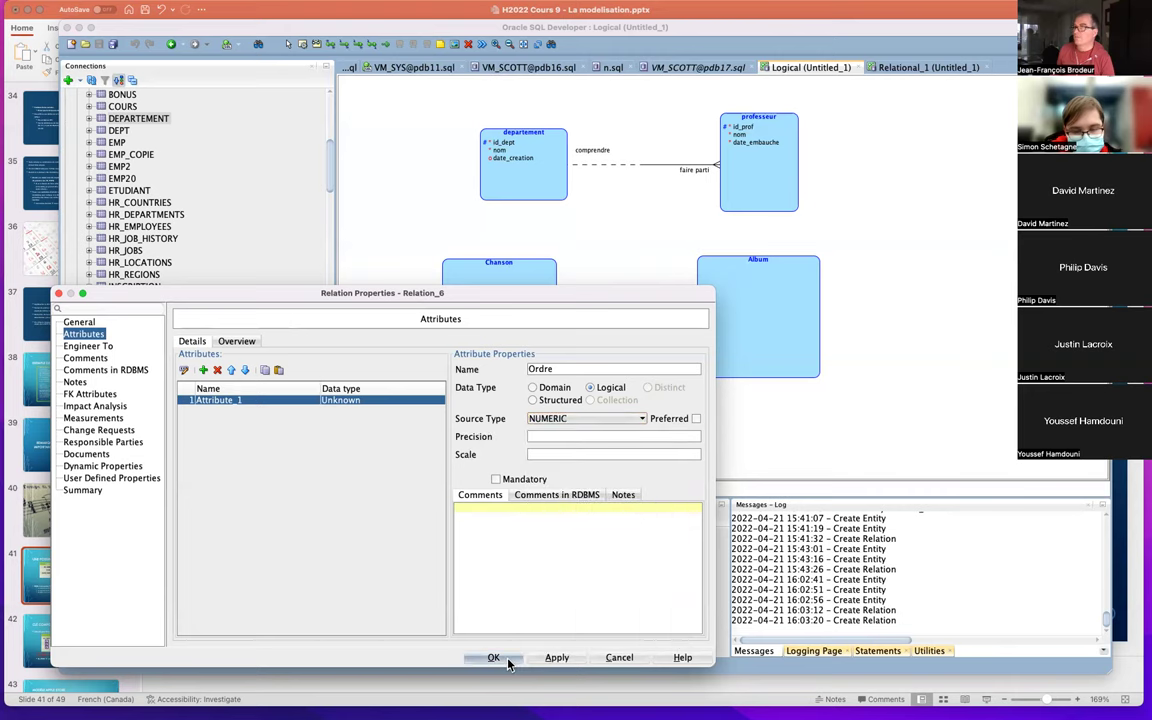
click(505, 661)
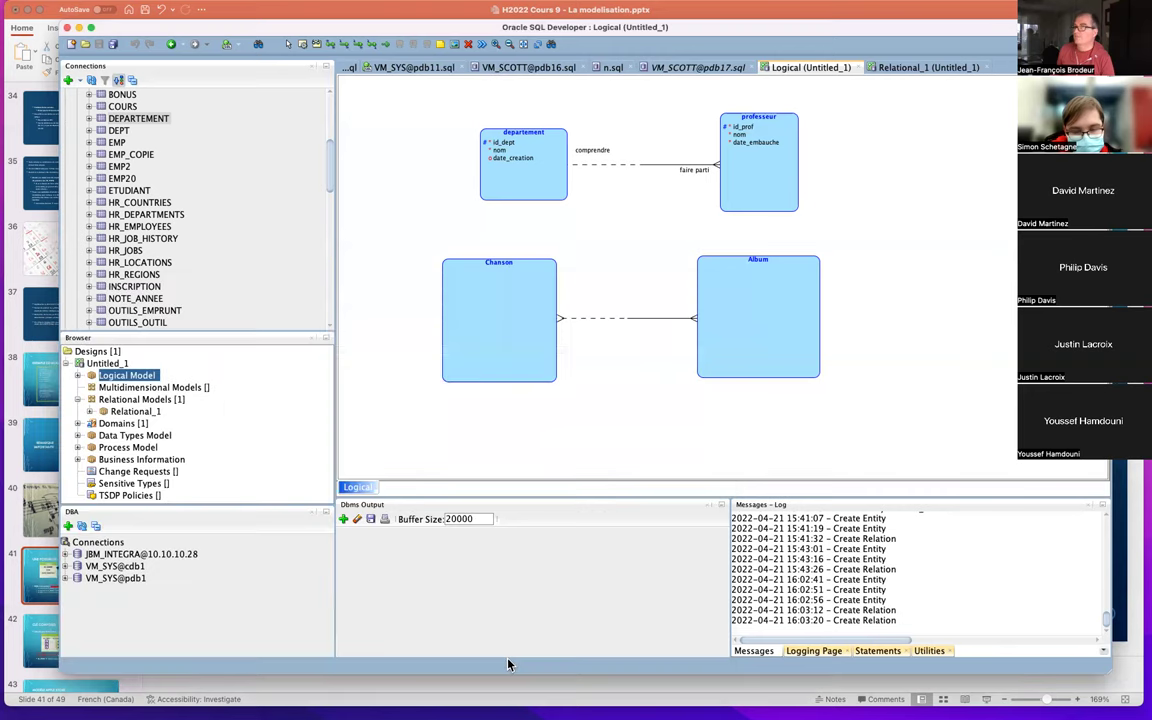
Name the piste relation être inclus on the source end and comprendre on the target end, and accept its properties
double_click(615, 322)
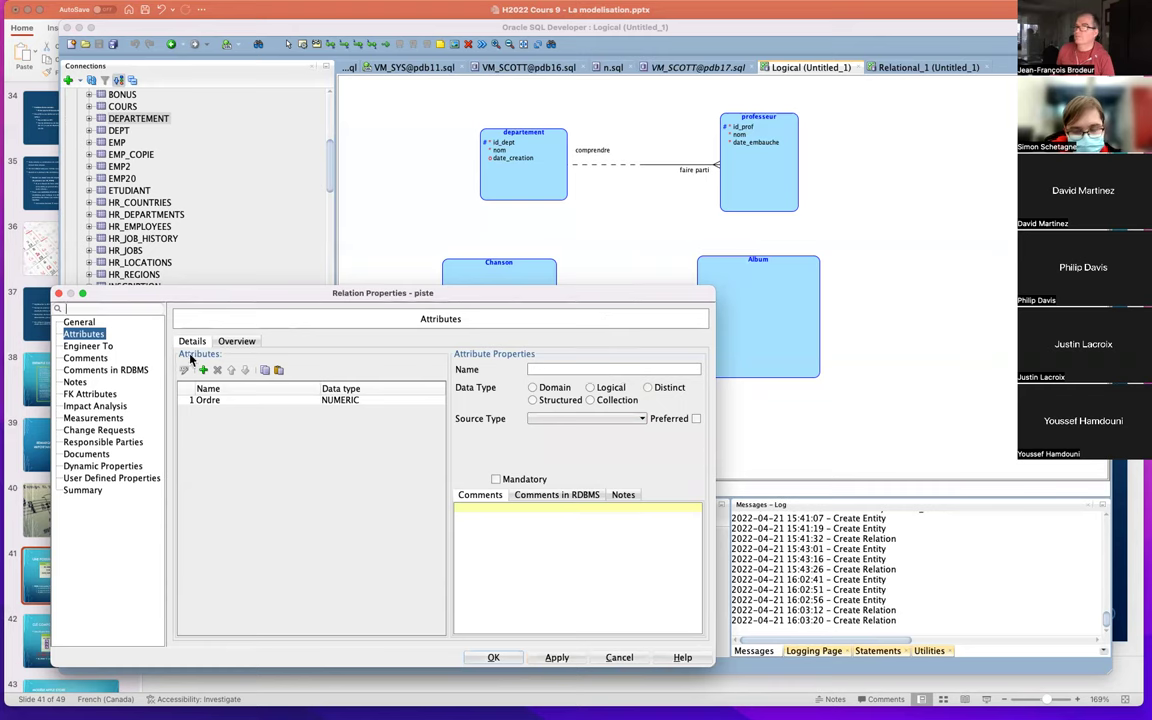
click(80, 322)
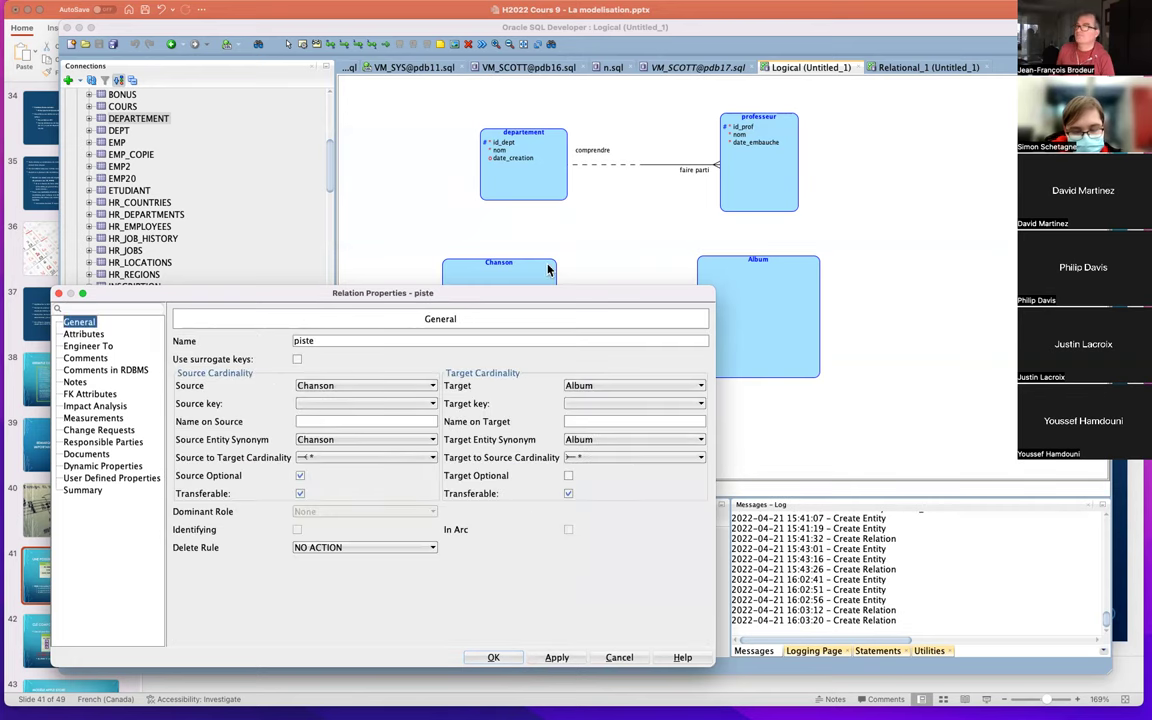
drag(548, 293, 662, 377)
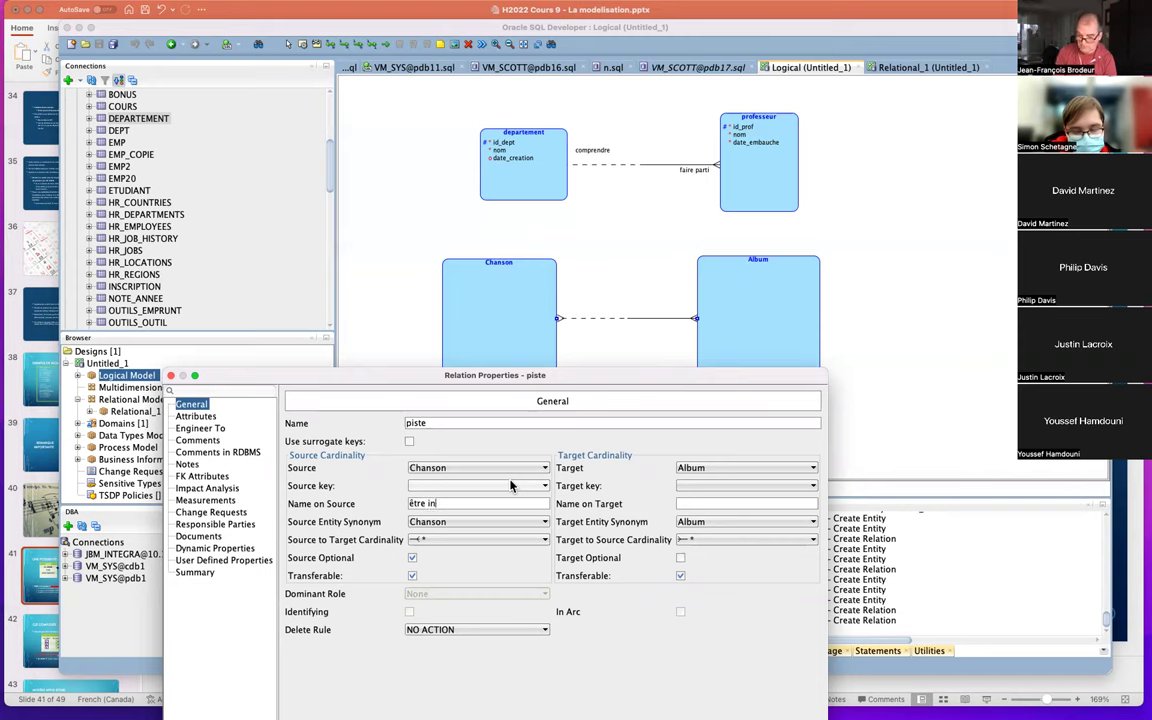
text(s)
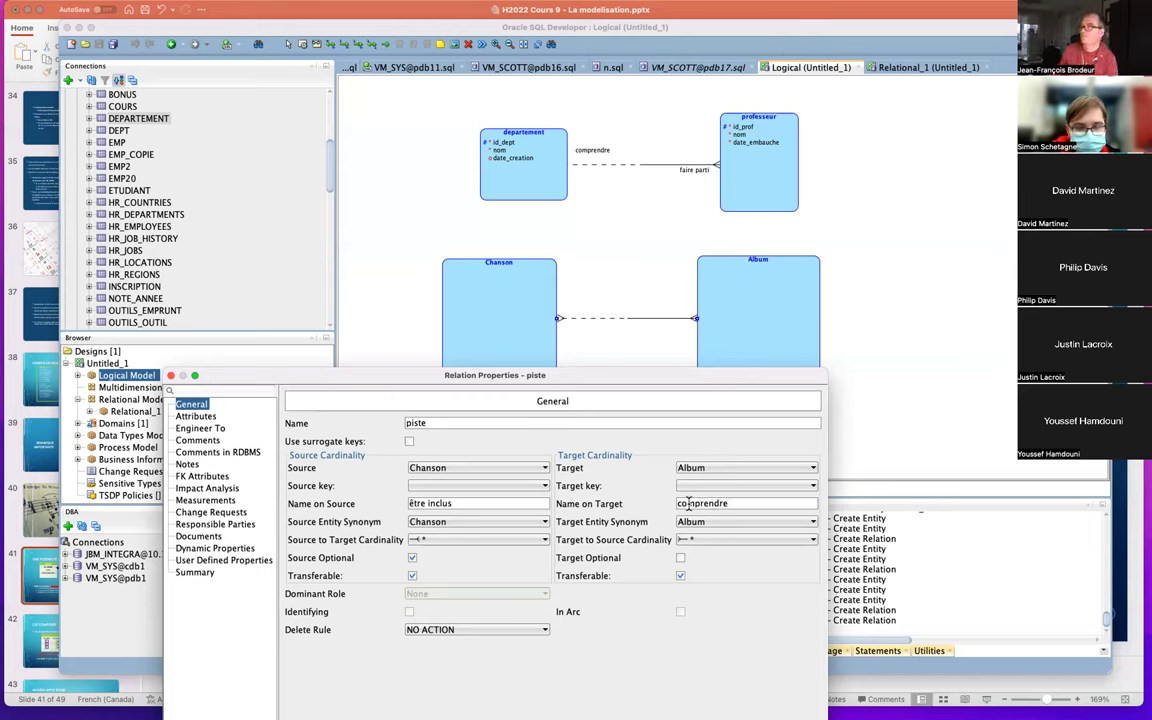
drag(355, 376, 345, 221)
click(600, 588)
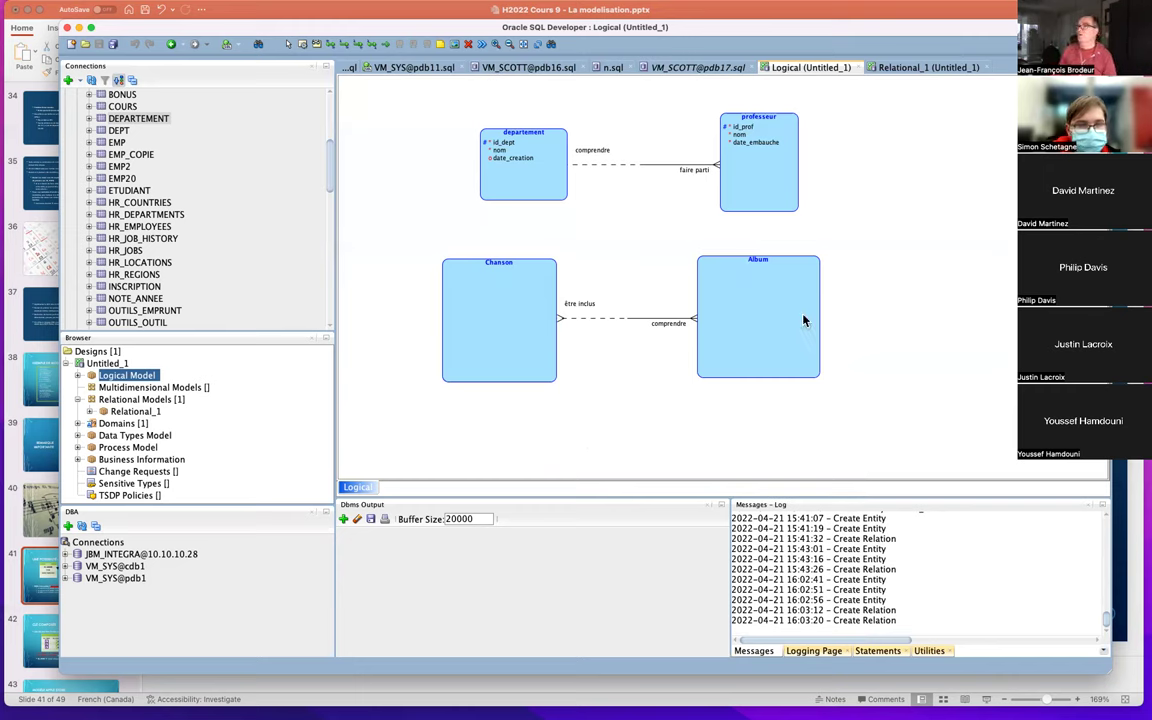
Shift Album and Chanson sideways to make room, and create a smaller entity named Artiste beside Chanson, vertically aligned with it
drag(771, 324, 943, 327)
drag(524, 361, 652, 356)
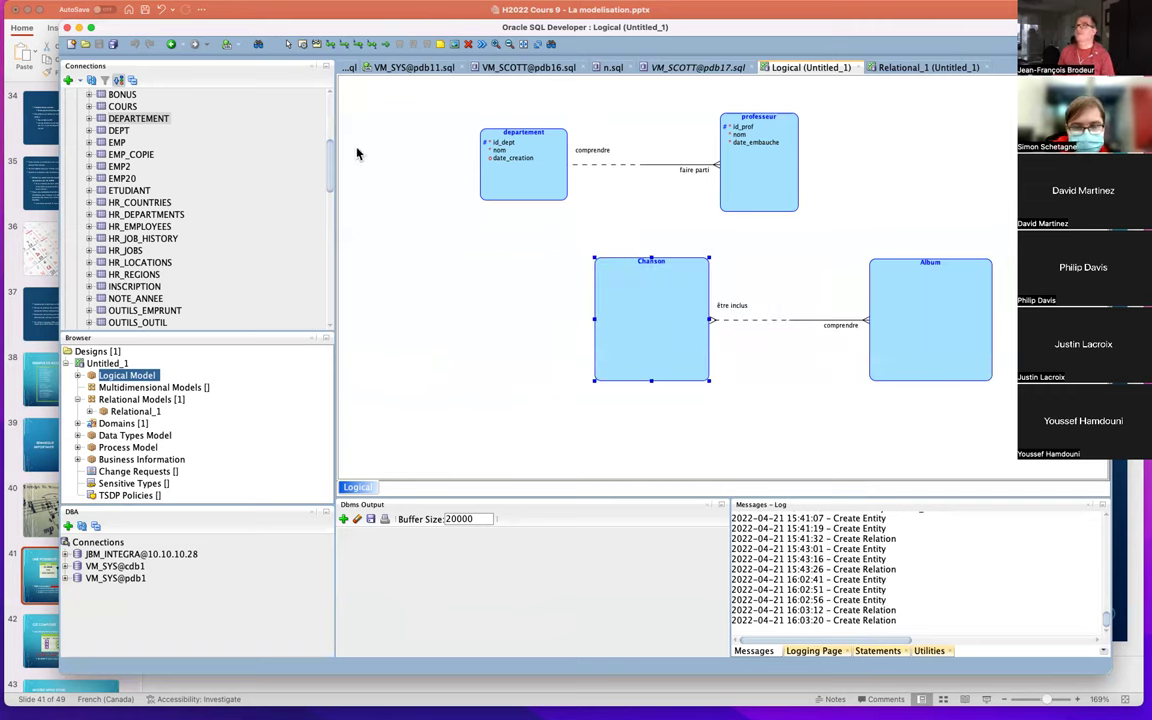
click(303, 44)
drag(363, 254, 484, 384)
text(A)
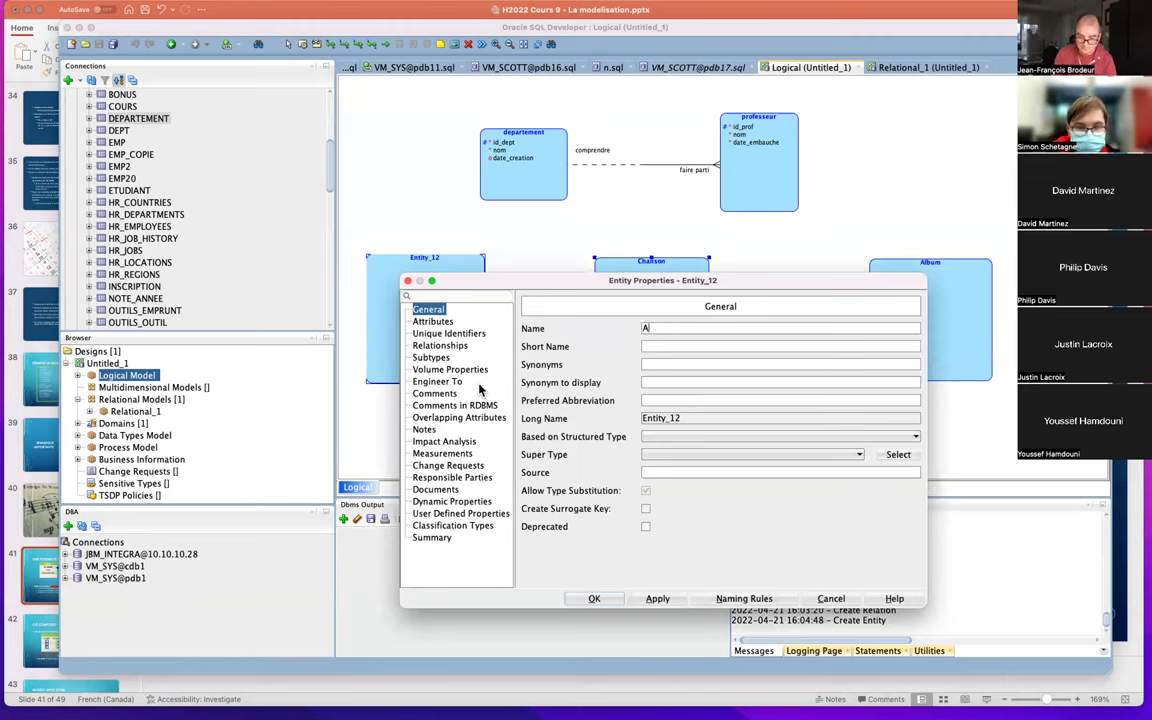
text(rtiste)
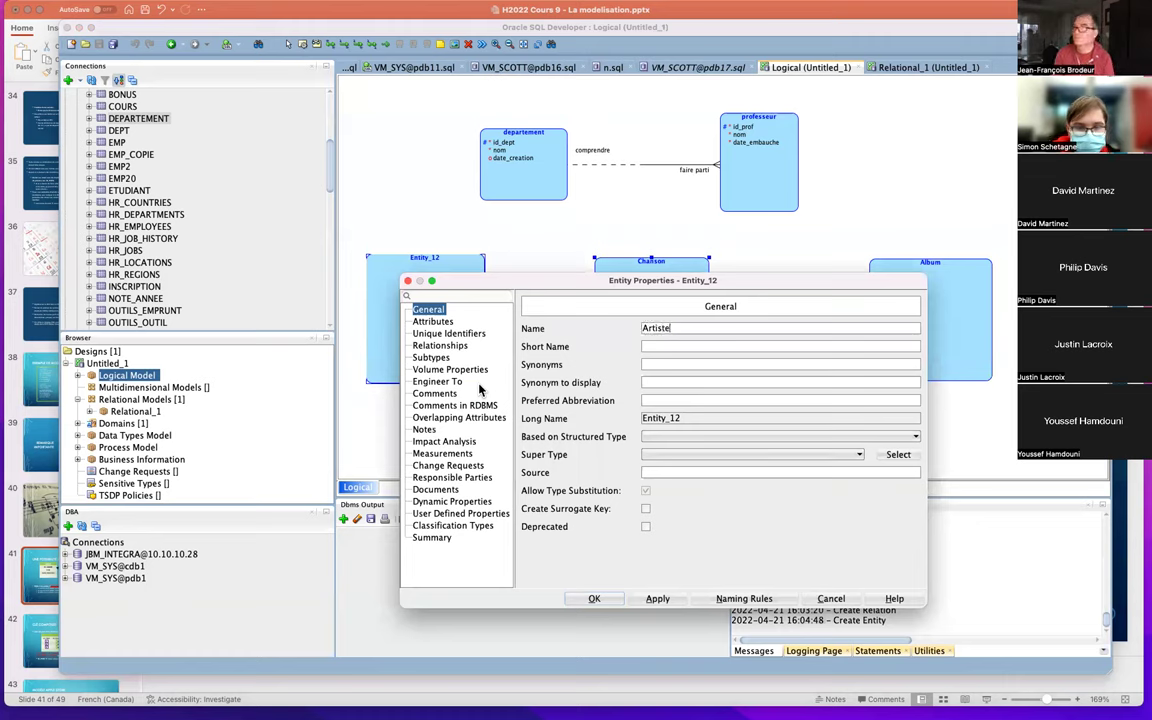
click(595, 599)
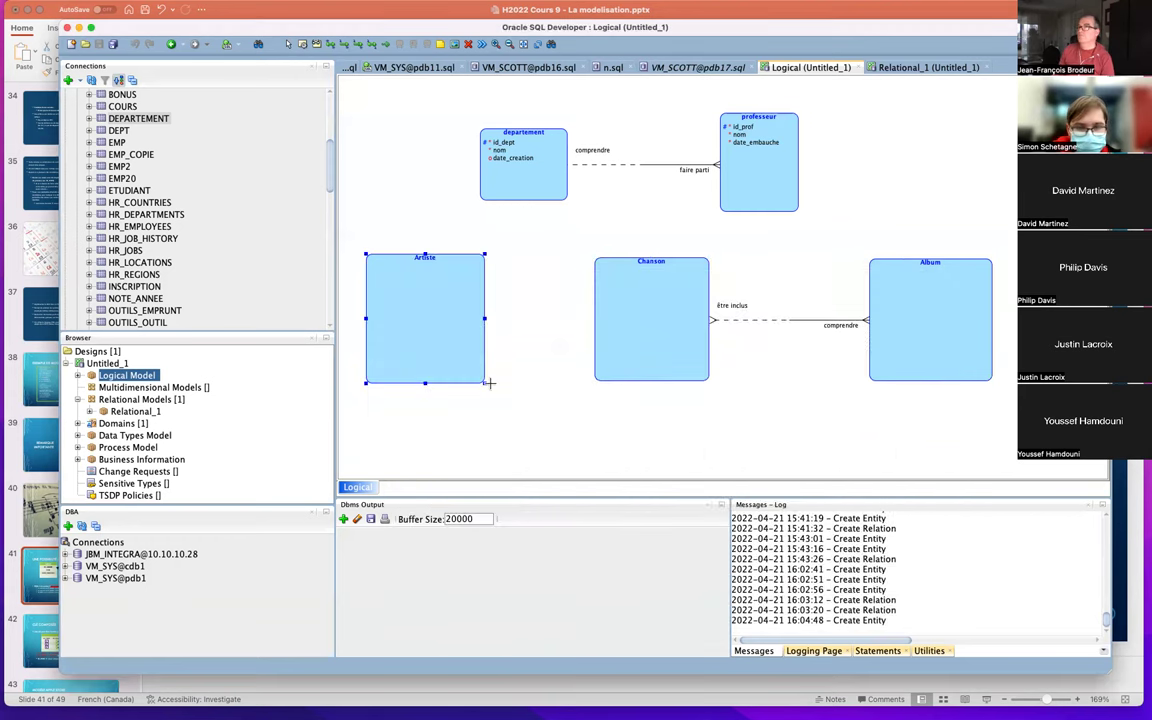
drag(482, 380, 455, 360)
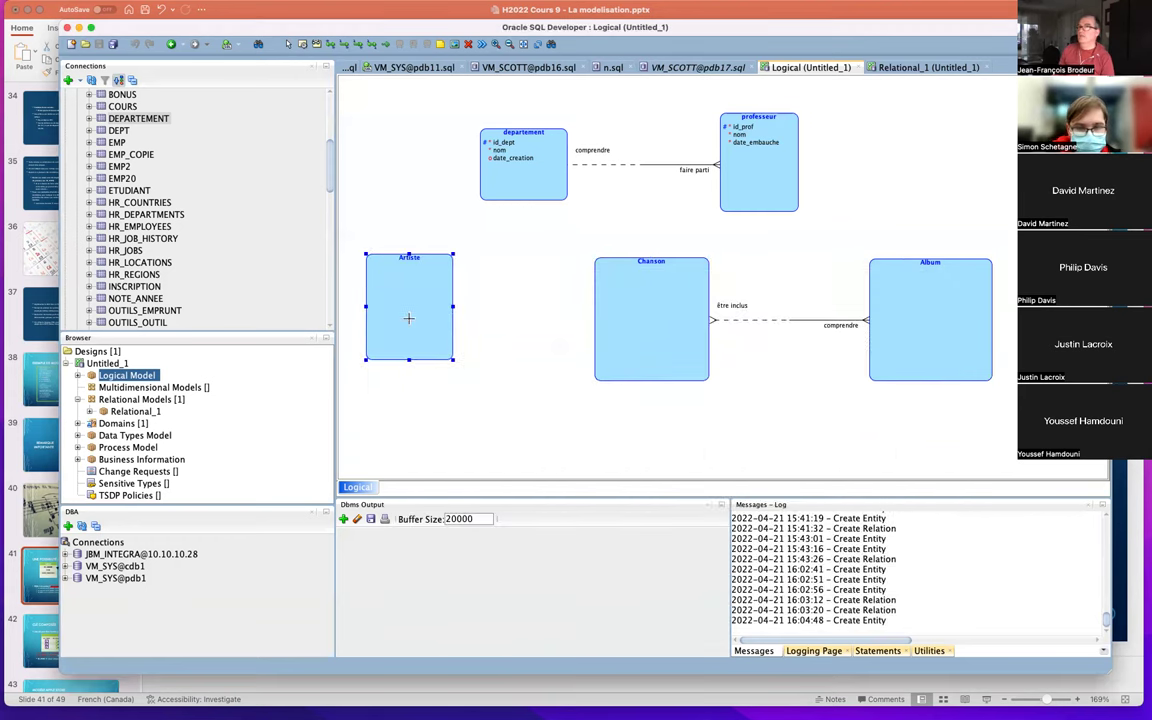
drag(407, 323, 406, 329)
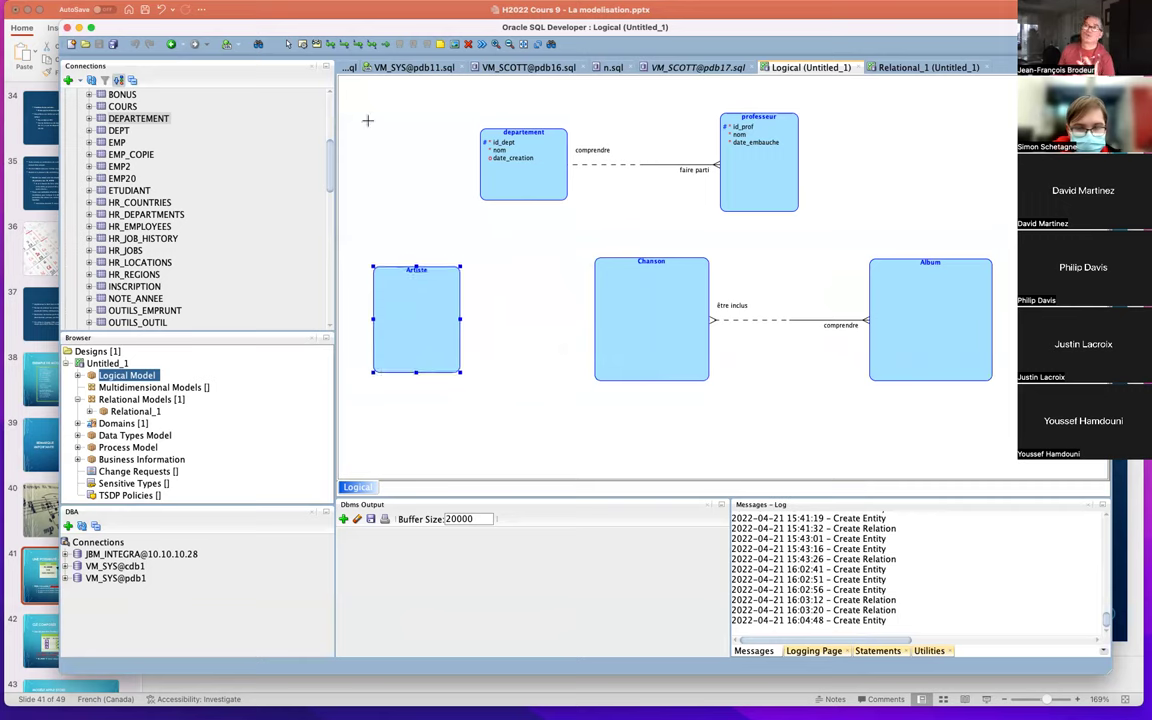
Create a one-to-many relation from Artiste to Chanson, optional at the source, with Posséder as the name on source
click(316, 44)
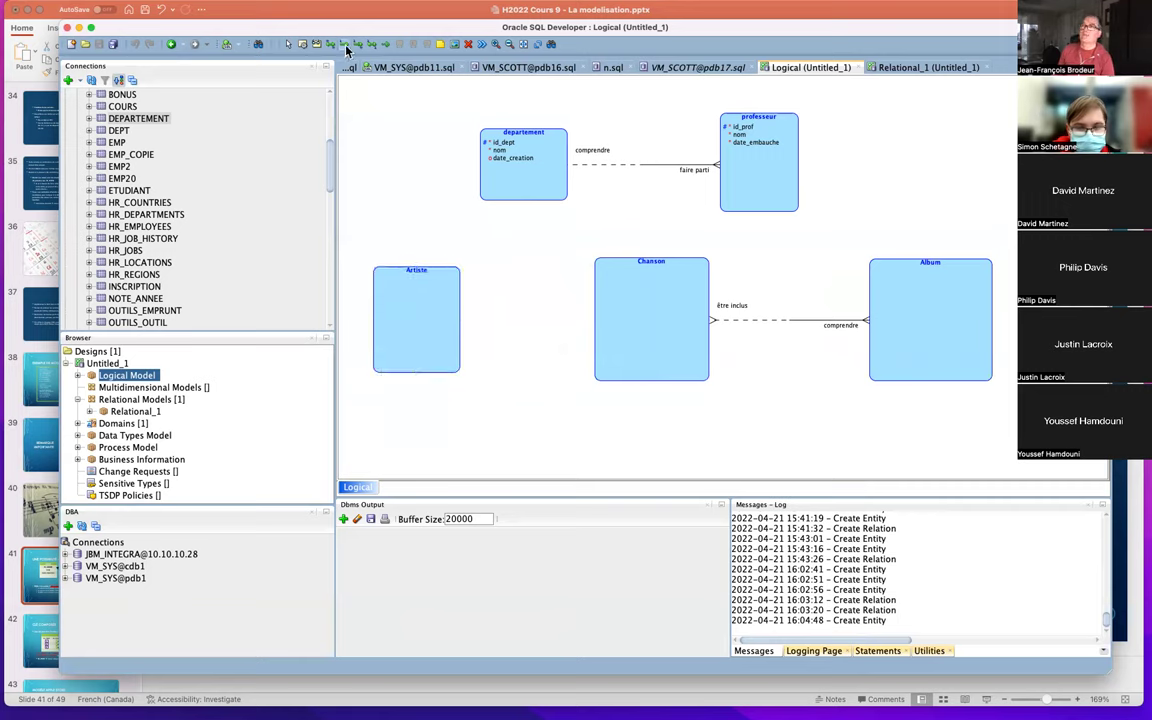
click(434, 328)
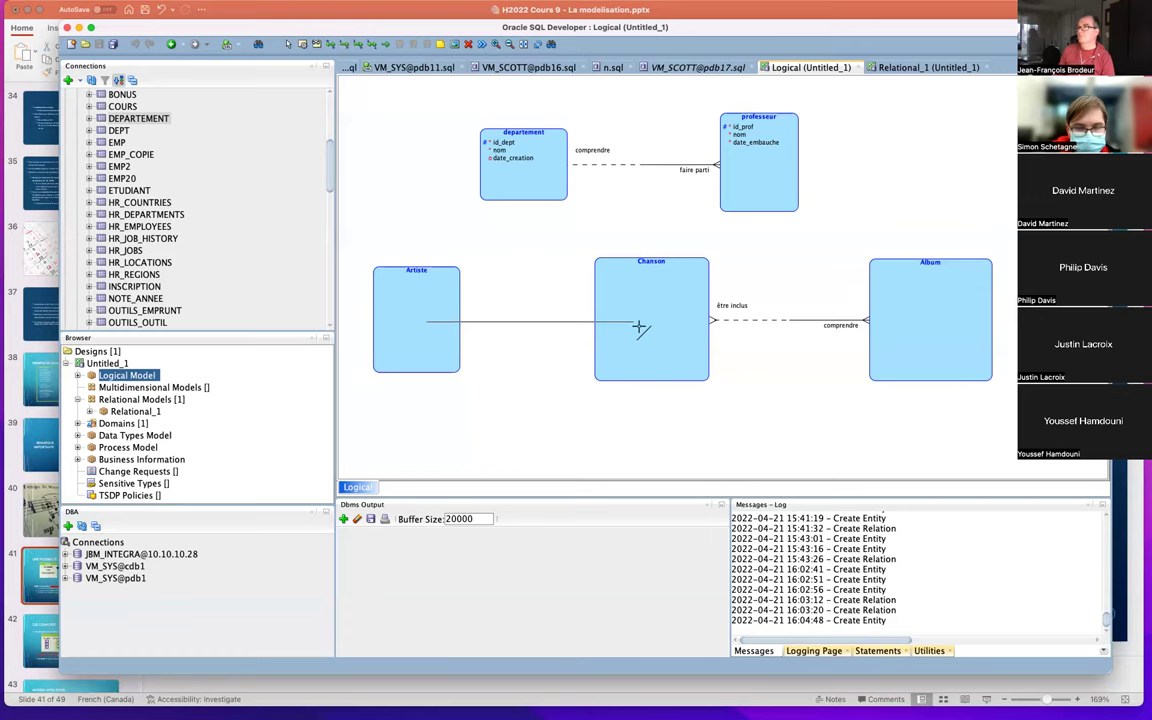
click(636, 327)
click(447, 349)
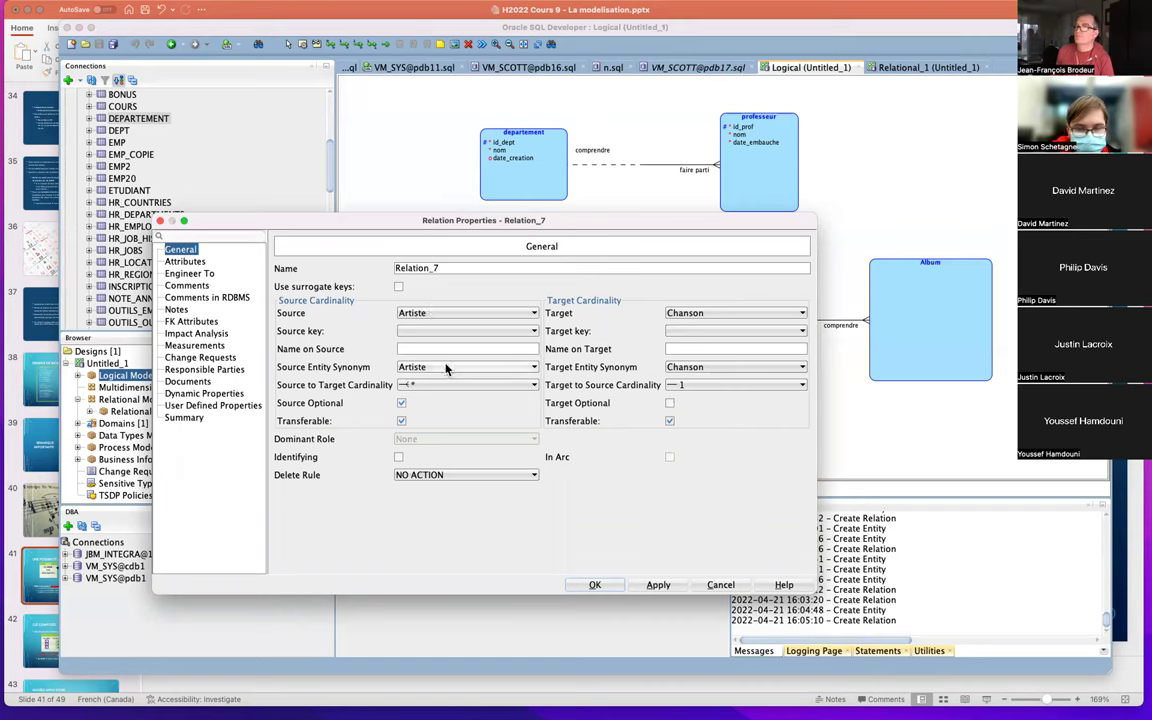
text(Posséder)
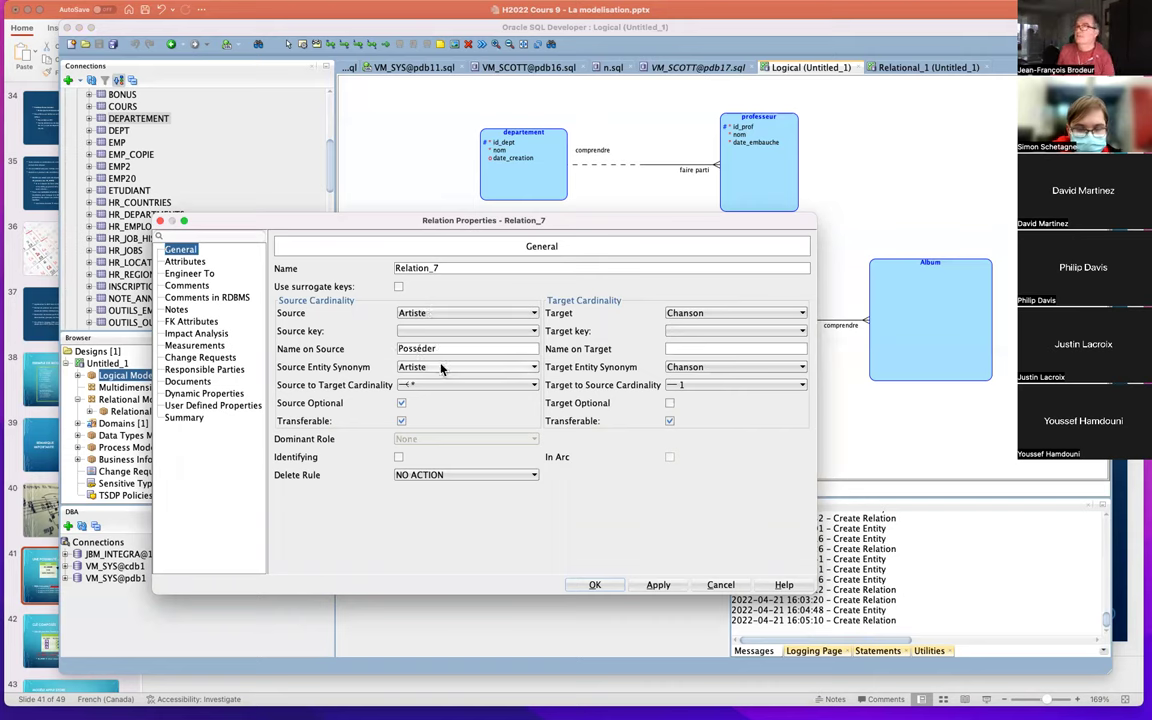
click(401, 402)
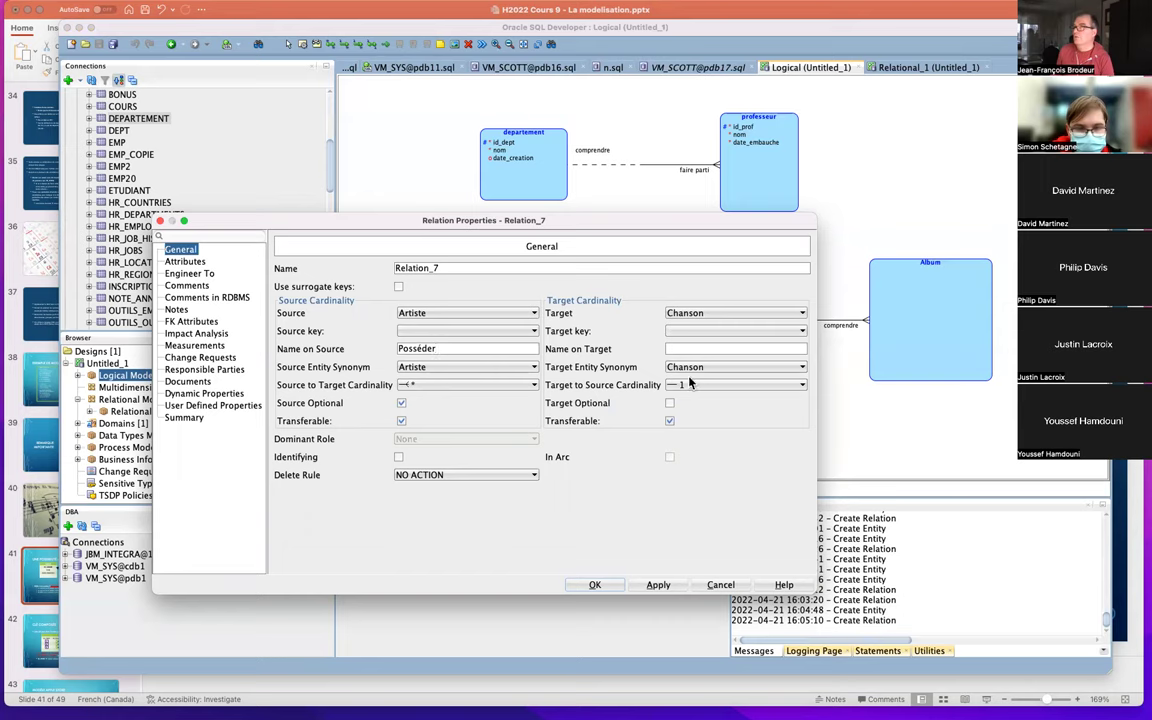
click(596, 585)
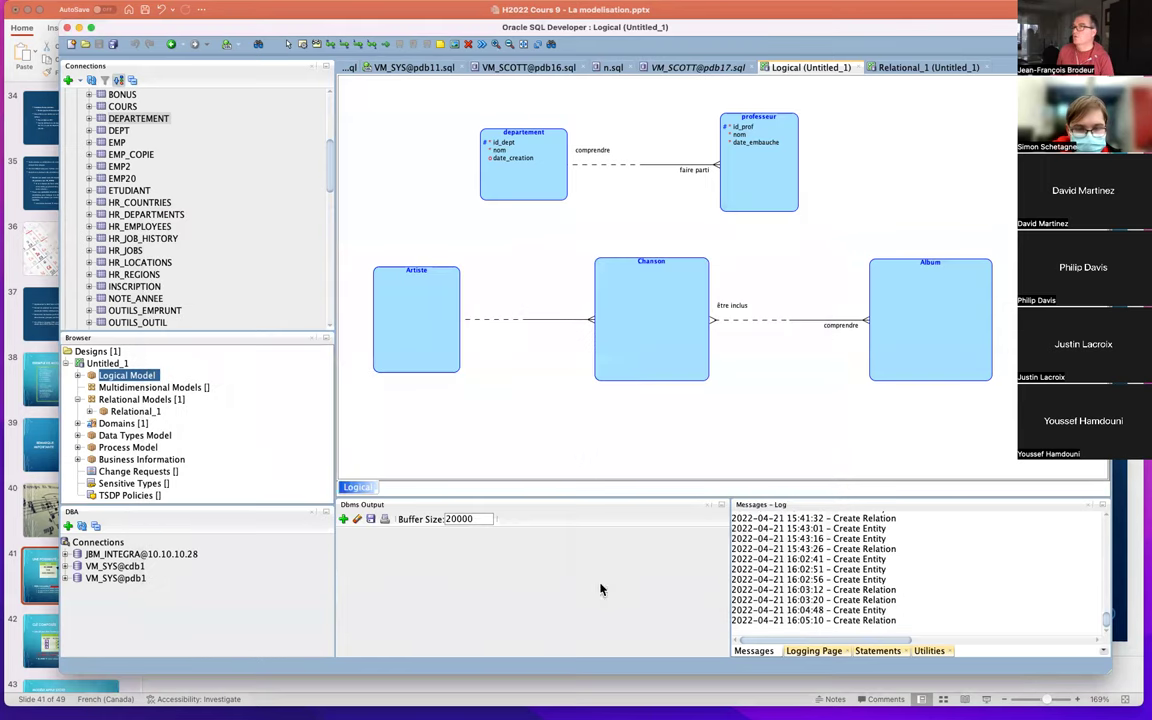
Name the Artiste–Chanson relation posséder on the source end and appartenir on the target end, and accept its properties
double_click(511, 325)
click(675, 349)
drag(685, 228, 748, 355)
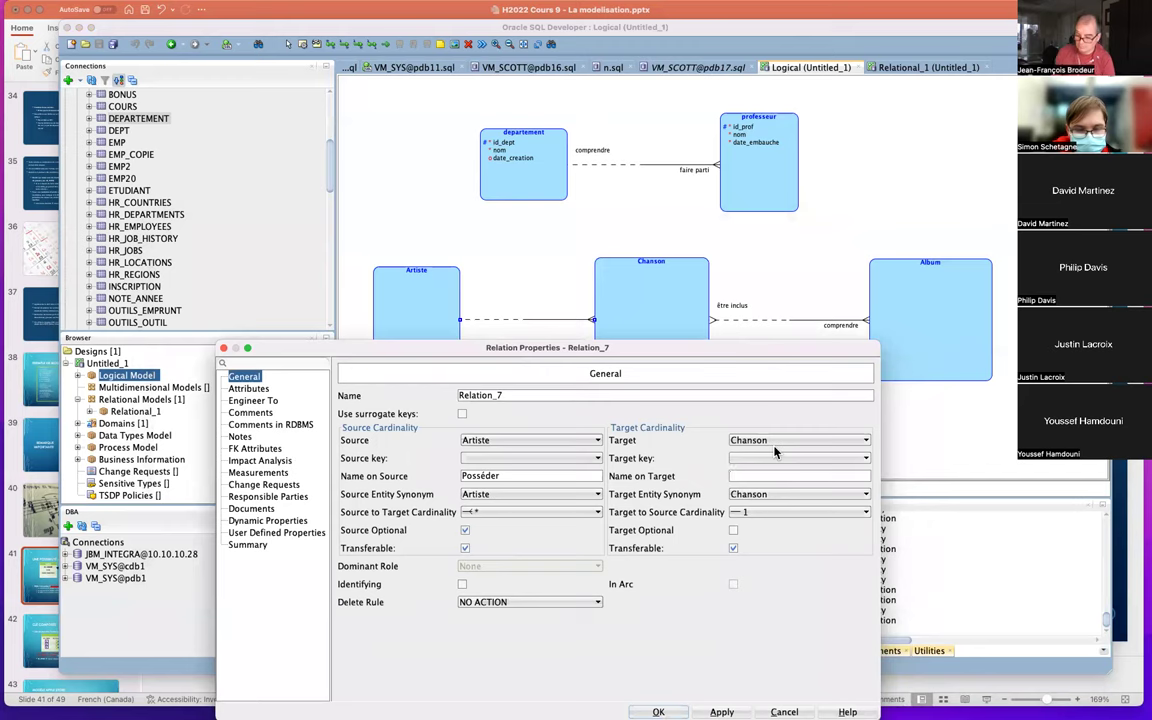
text(appartenir)
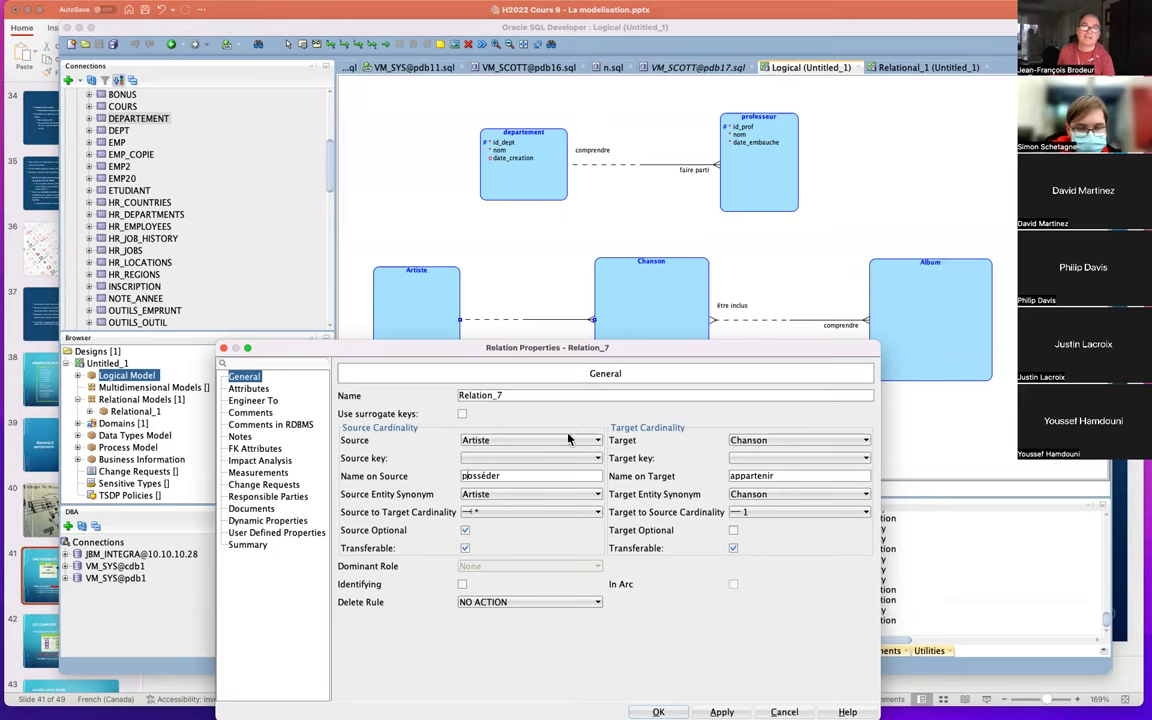
click(658, 711)
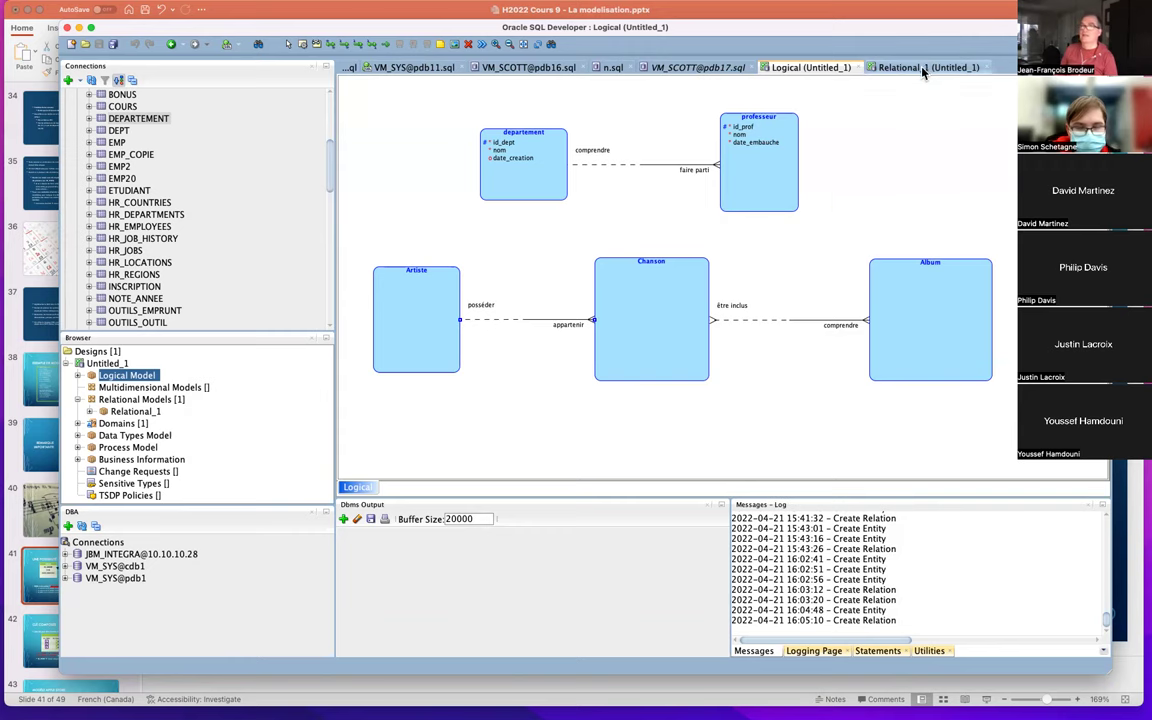
Engineer the whole logical model to the relational model Relational_1
right_click(146, 377)
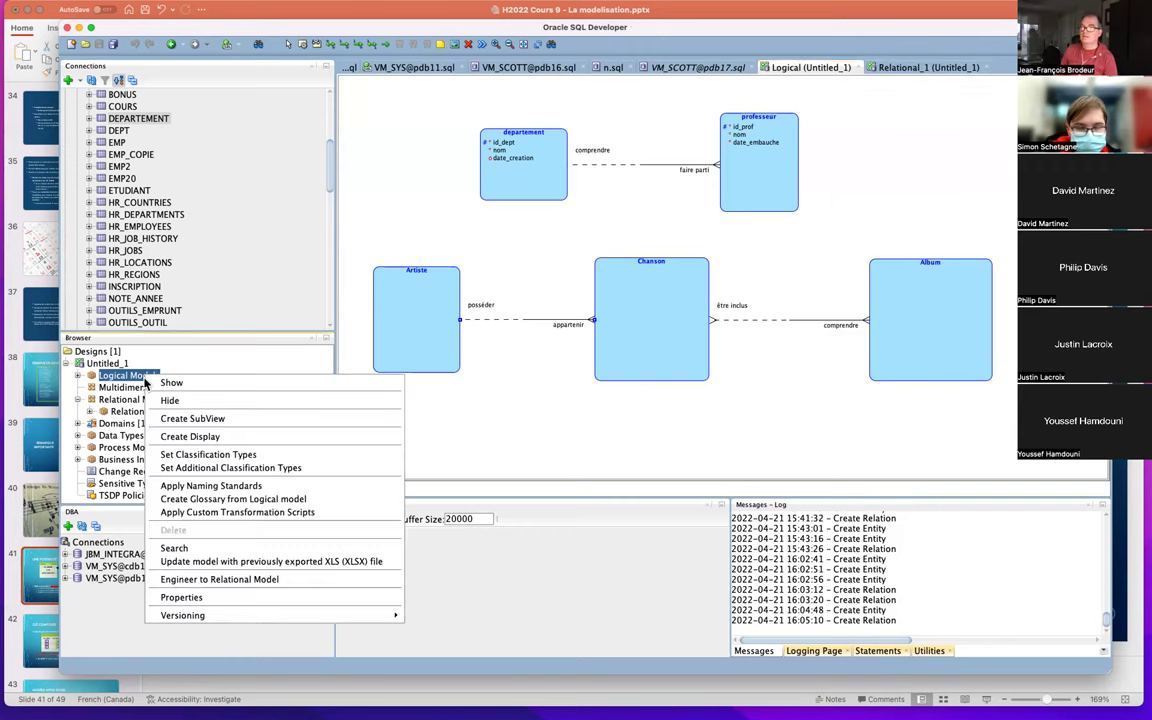
click(240, 579)
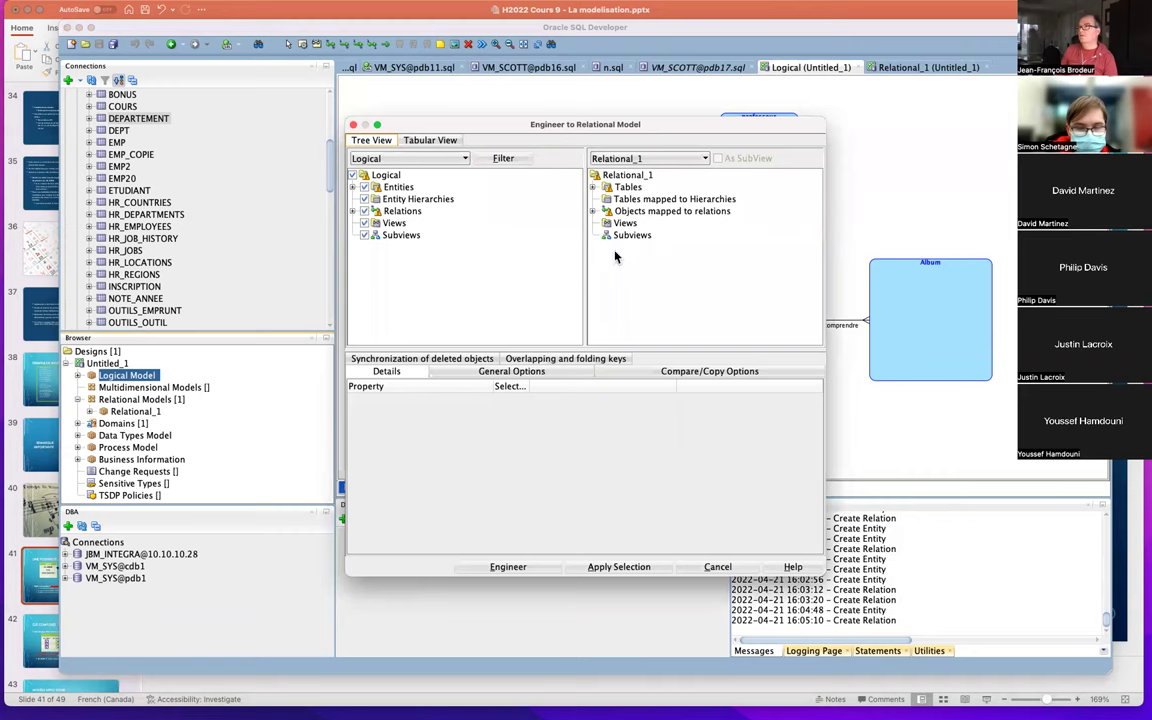
click(512, 567)
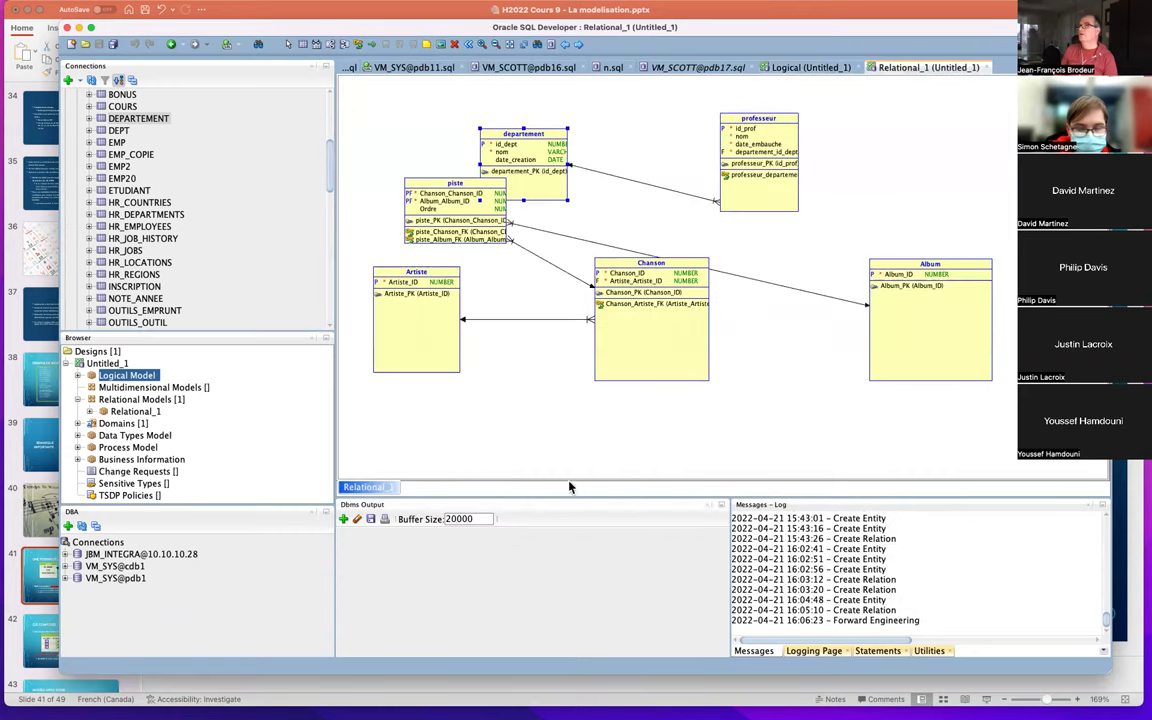
Rearrange the relational diagram with departement and professeur spread apart above, and piste placed between Chanson and Album
drag(562, 178, 631, 148)
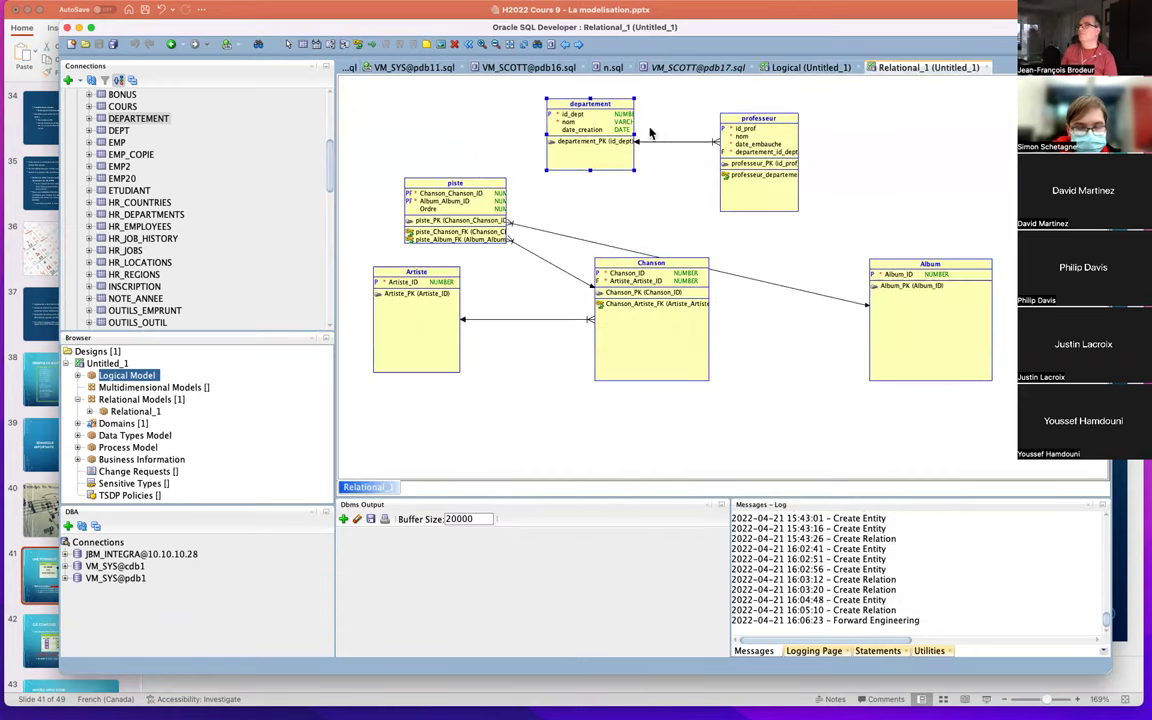
drag(766, 147, 882, 127)
drag(660, 315, 612, 312)
click(955, 312)
drag(955, 312, 1010, 307)
drag(453, 222, 760, 316)
drag(592, 330, 578, 327)
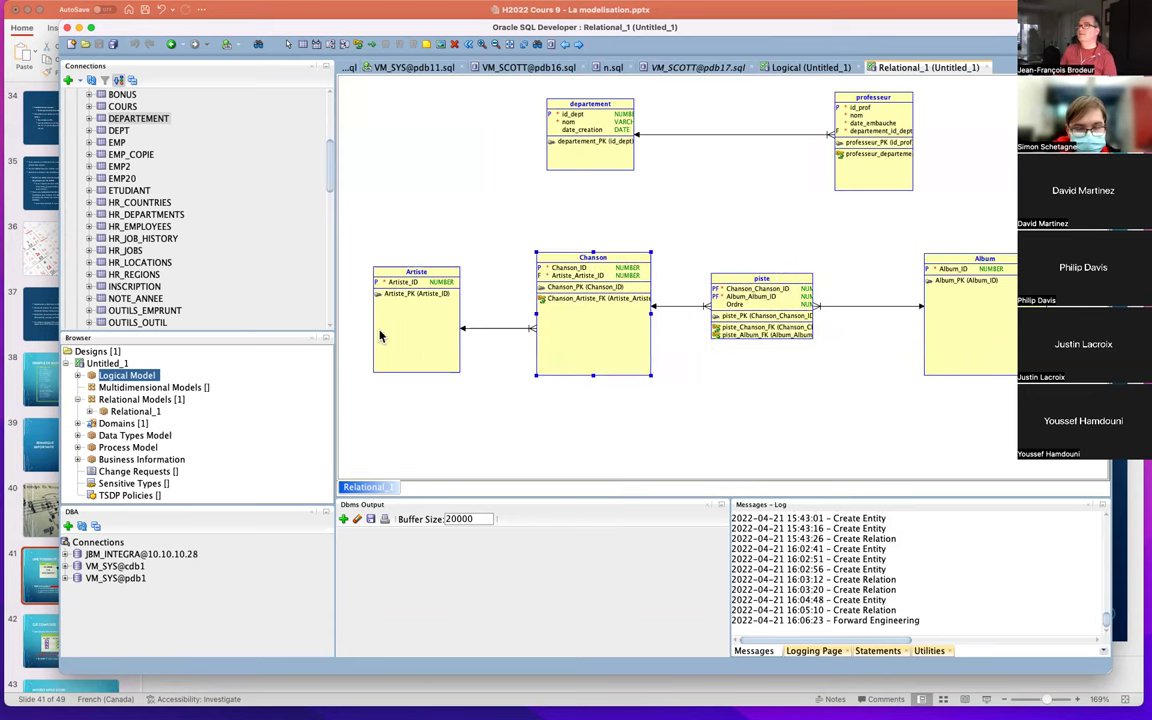
drag(769, 321, 791, 320)
drag(984, 304, 951, 304)
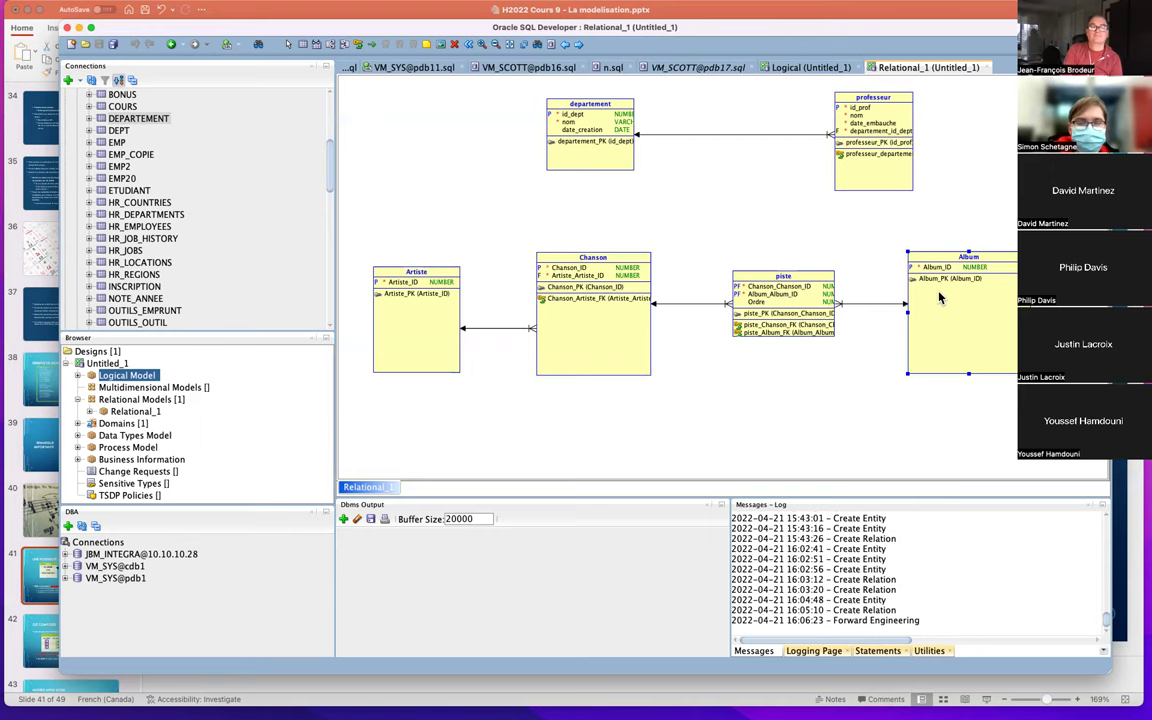
Switch to the PowerPoint presentation and go through the slides up to slide 46, the Supermarché example
click(28, 588)
scroll(60, 500, down, 3)
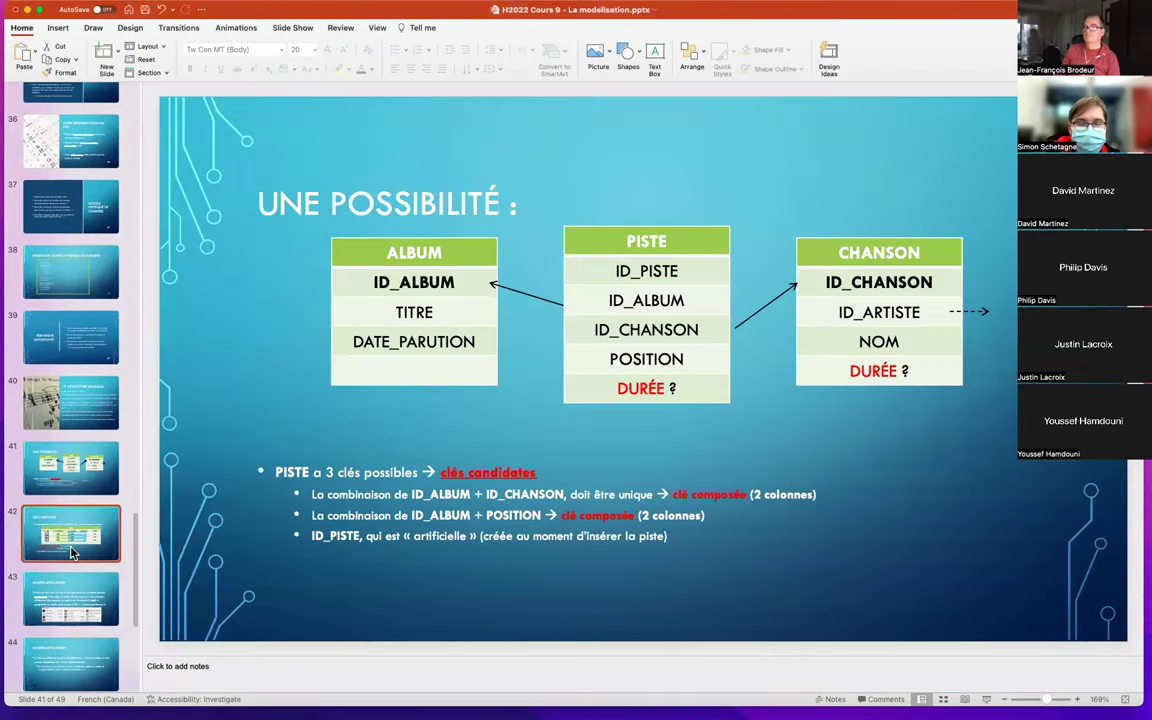
click(70, 552)
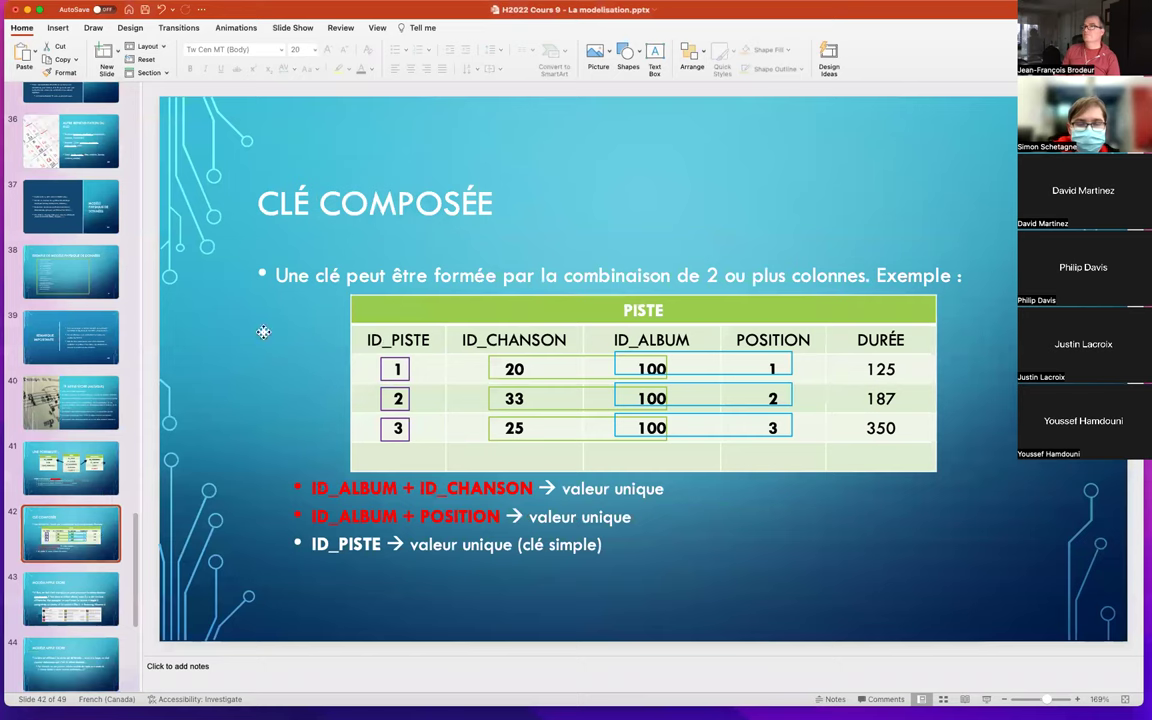
scroll(104, 505, down, 5)
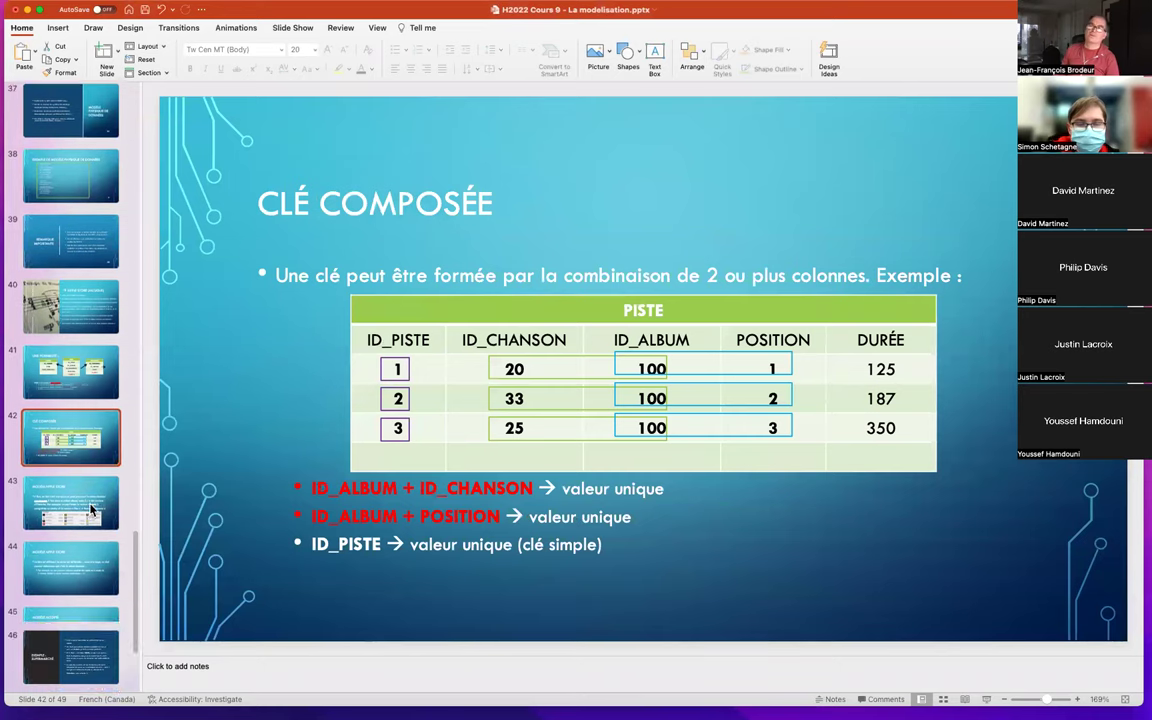
click(72, 488)
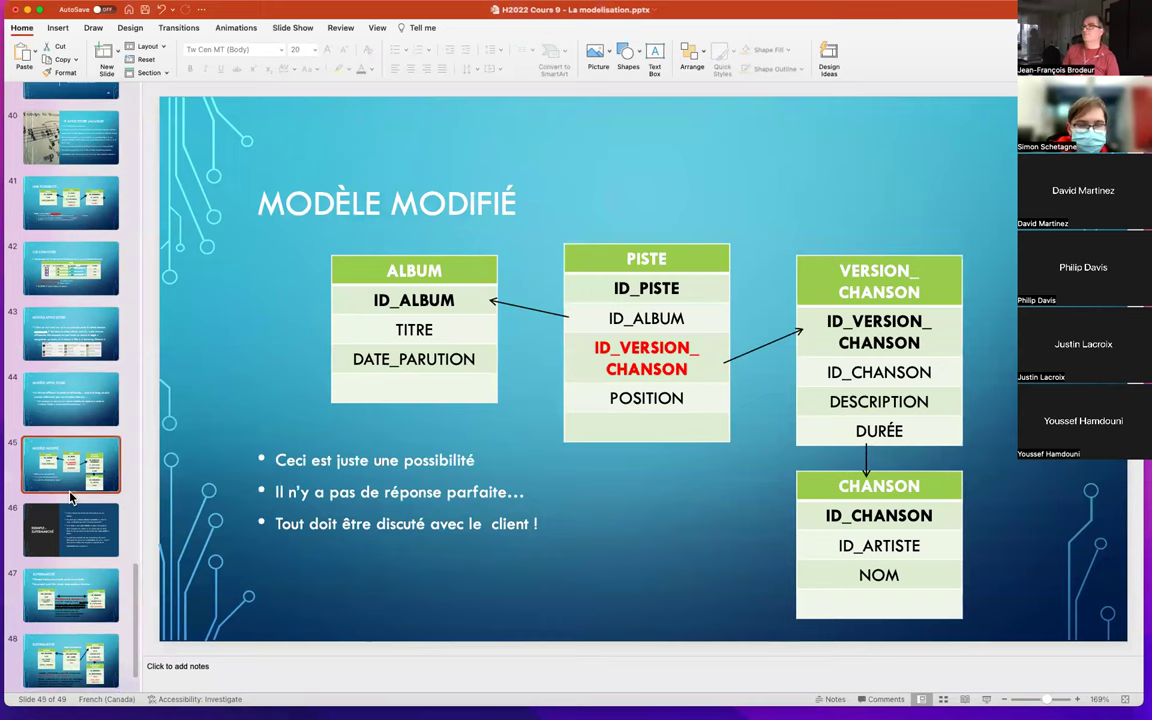
scroll(80, 490, down, 2)
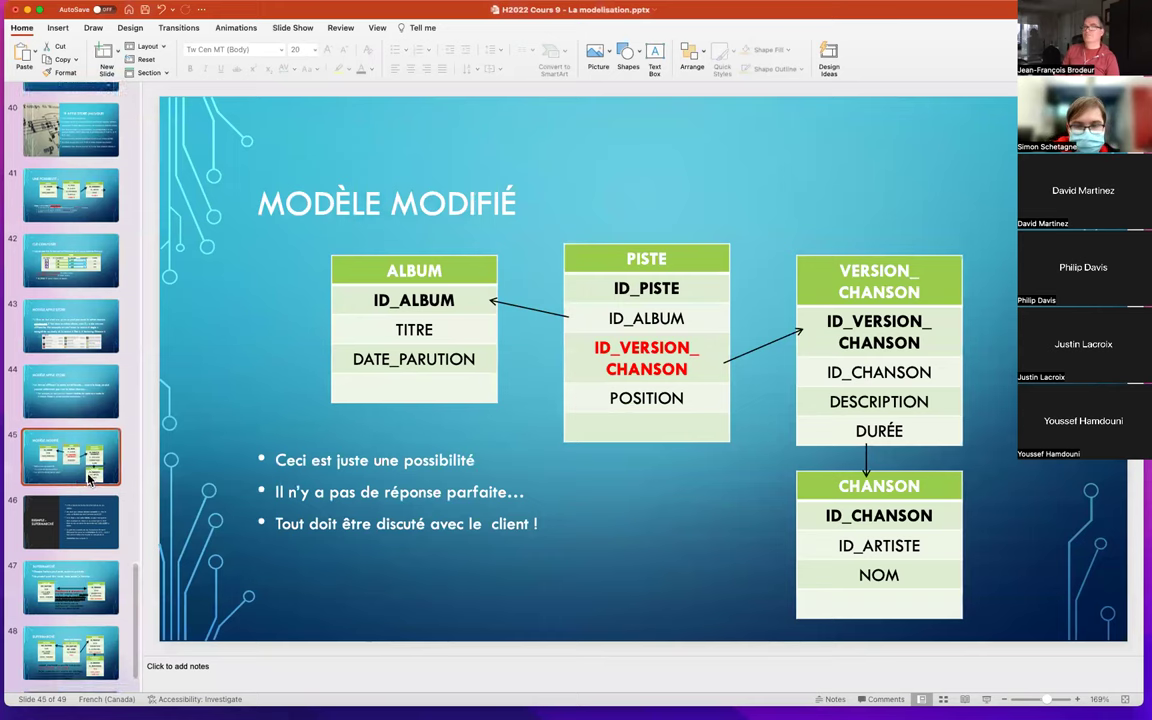
click(78, 470)
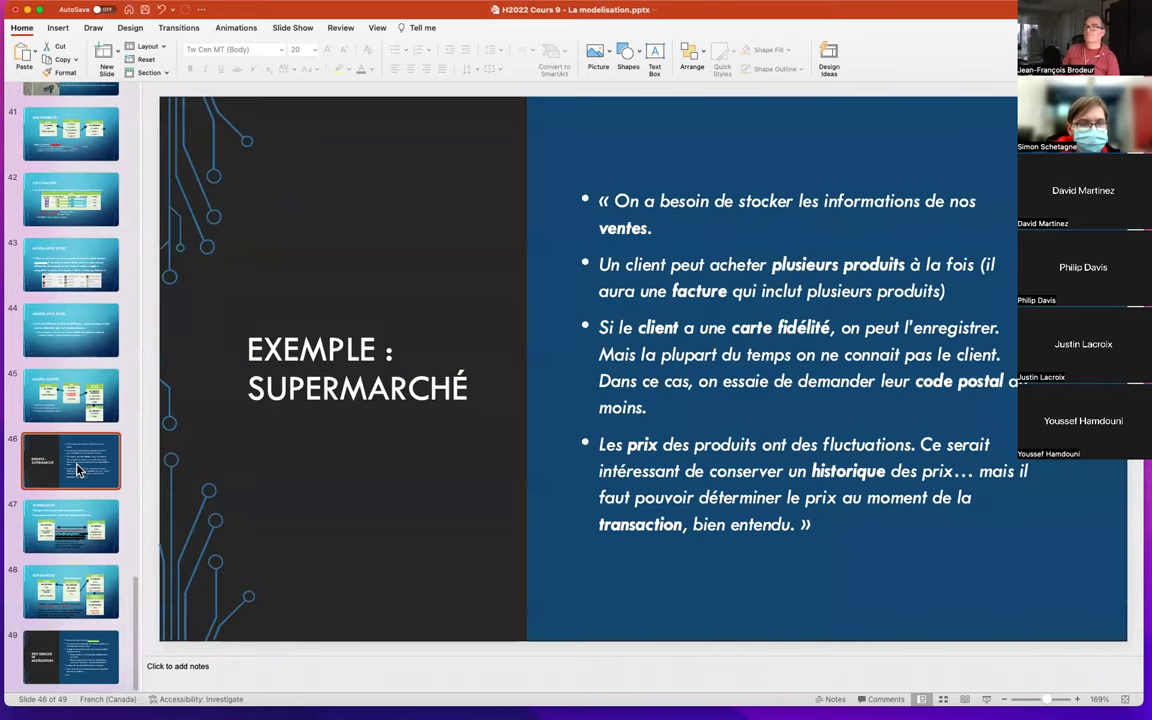
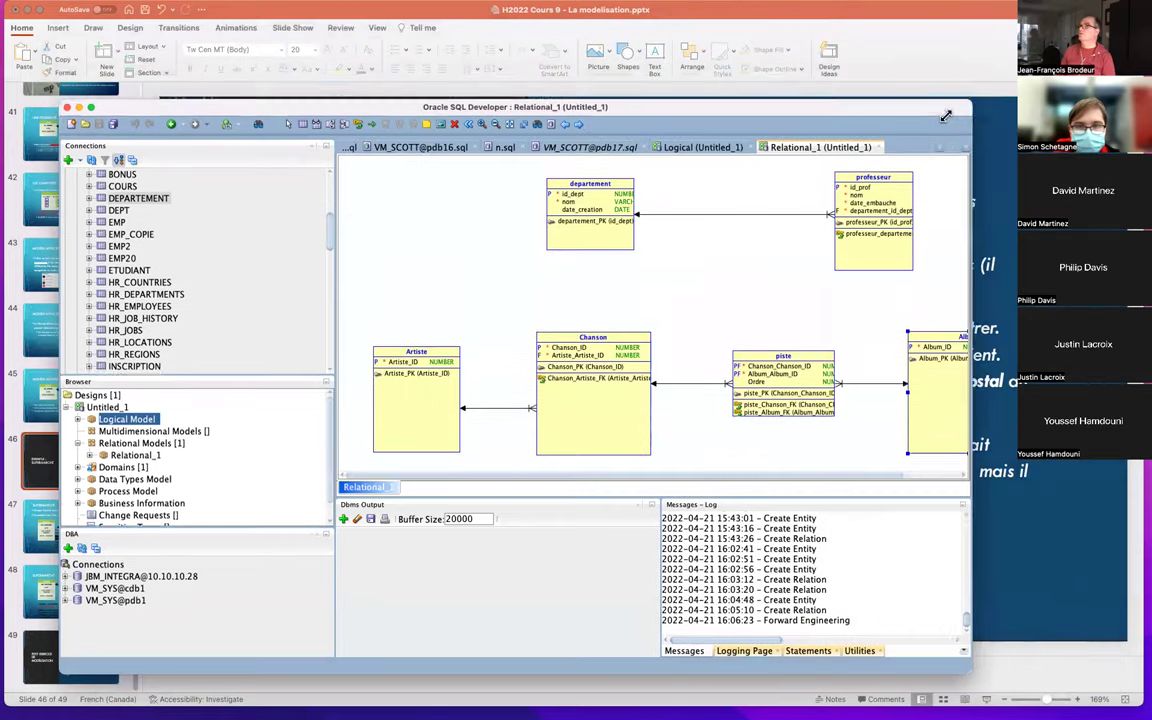
Move the Oracle SQL Developer window aside and return to the Supermarché slide in PowerPoint
drag(755, 112, 298, 95)
key(super+Tab)
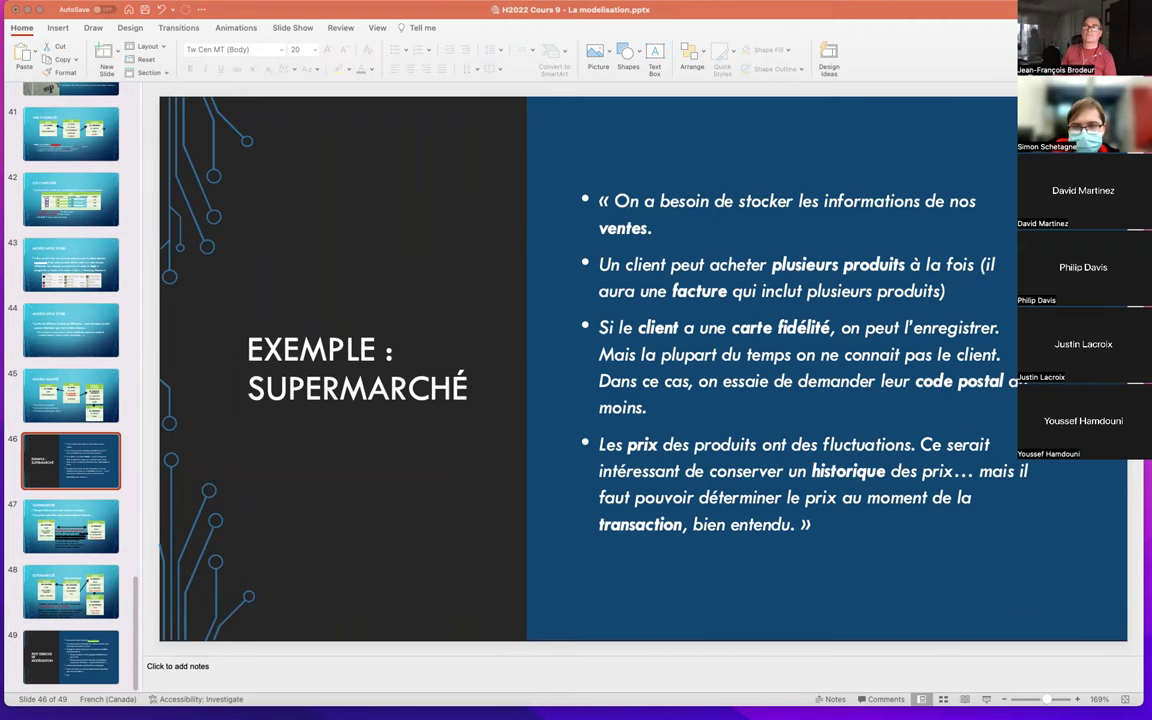
mouse_move(628, 9)
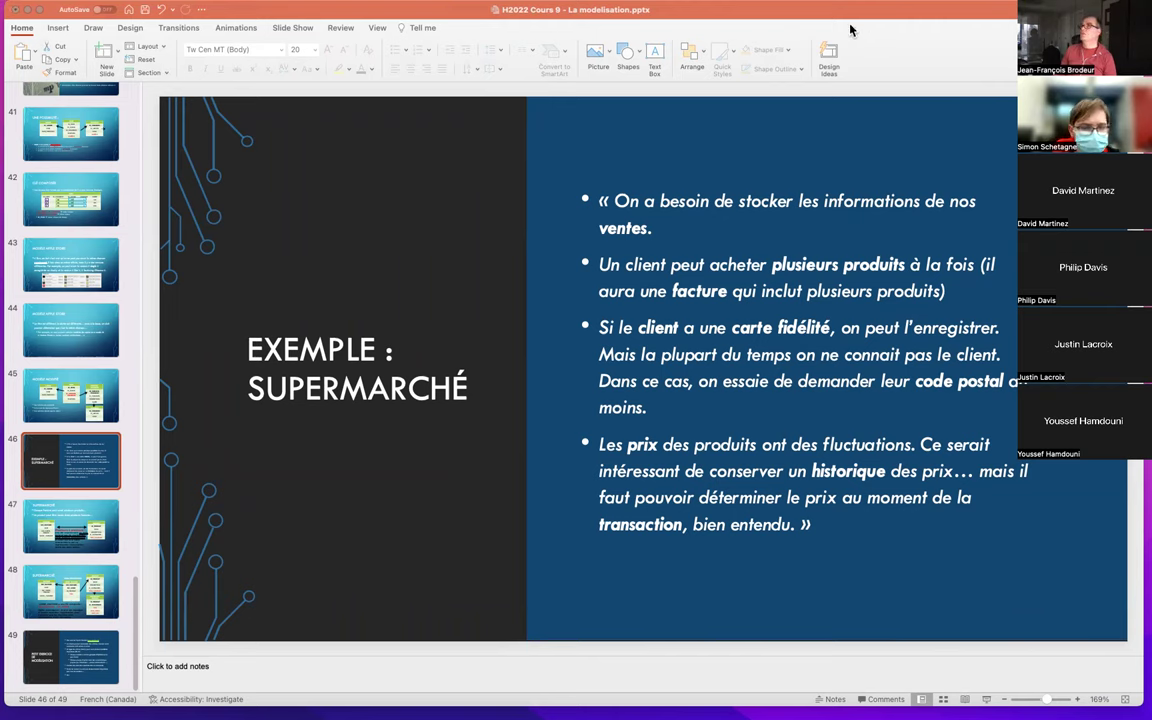
Switch to Oracle SQL Developer, engineer the supermarket logical model to Relational_1, and move the window higher on the screen
key(super+Tab)
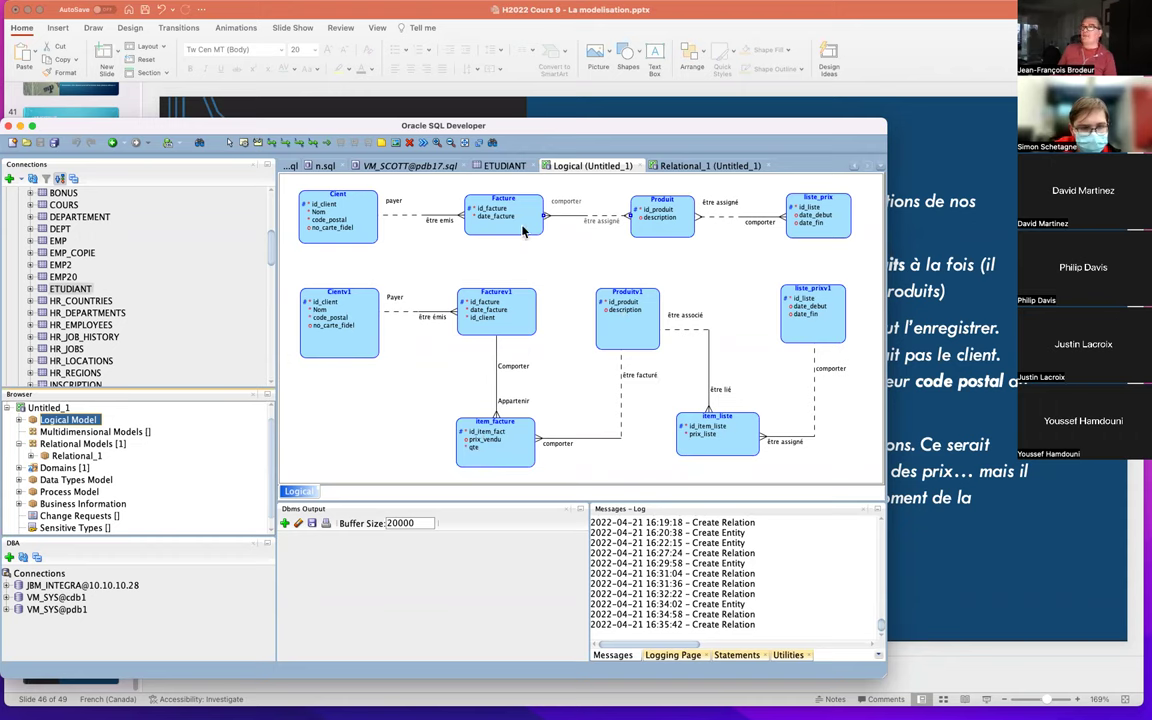
right_click(95, 420)
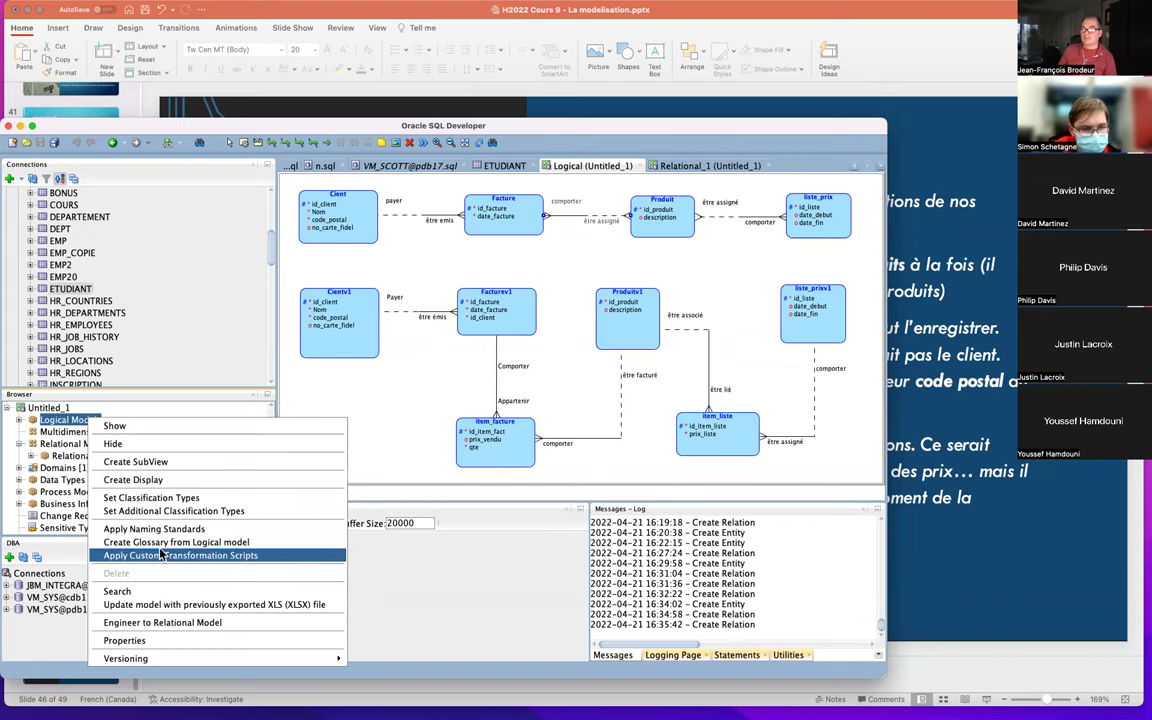
click(191, 623)
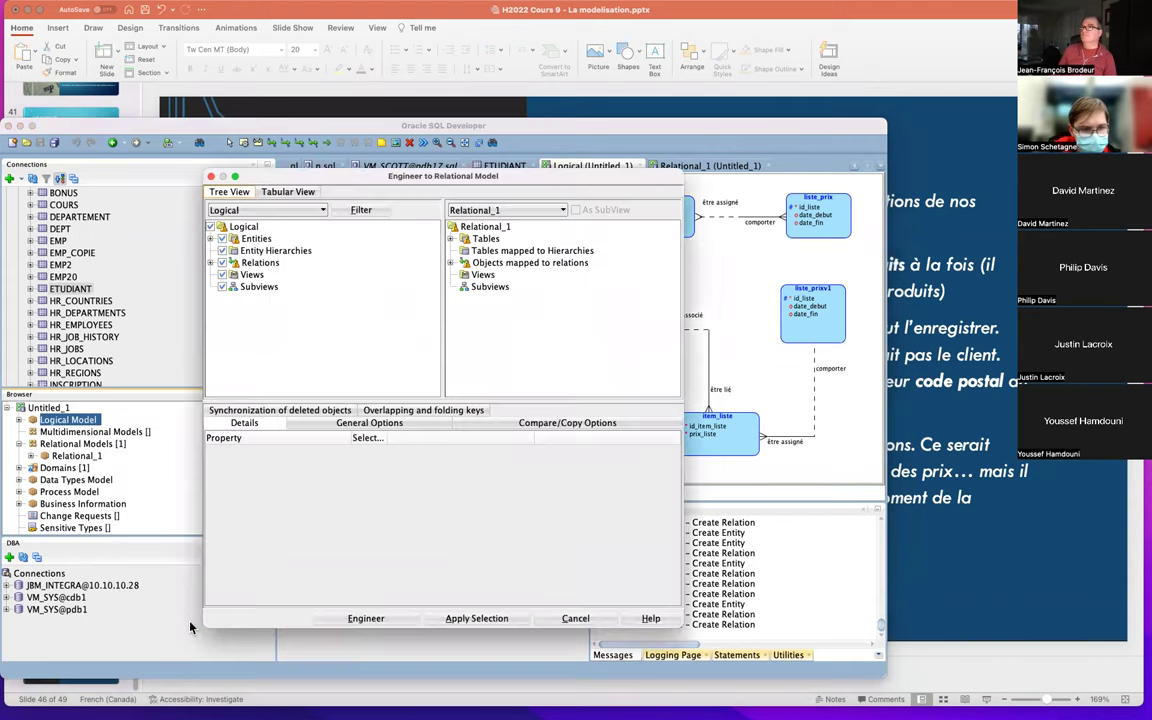
click(368, 619)
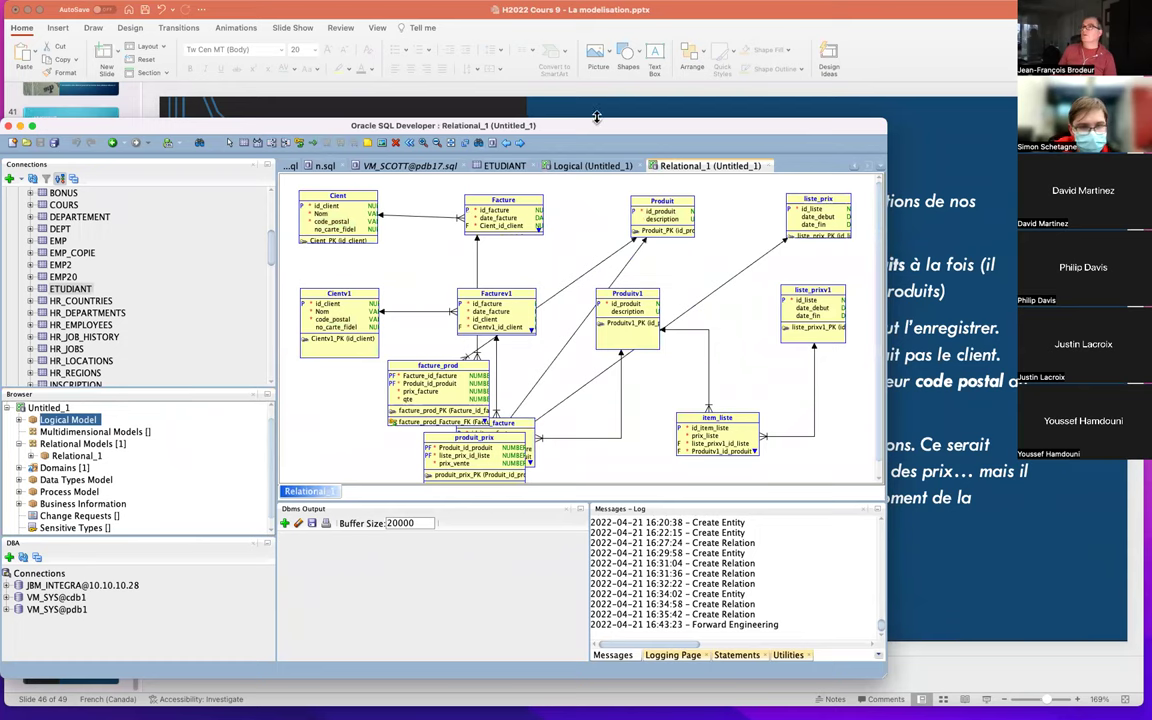
drag(601, 128, 601, 30)
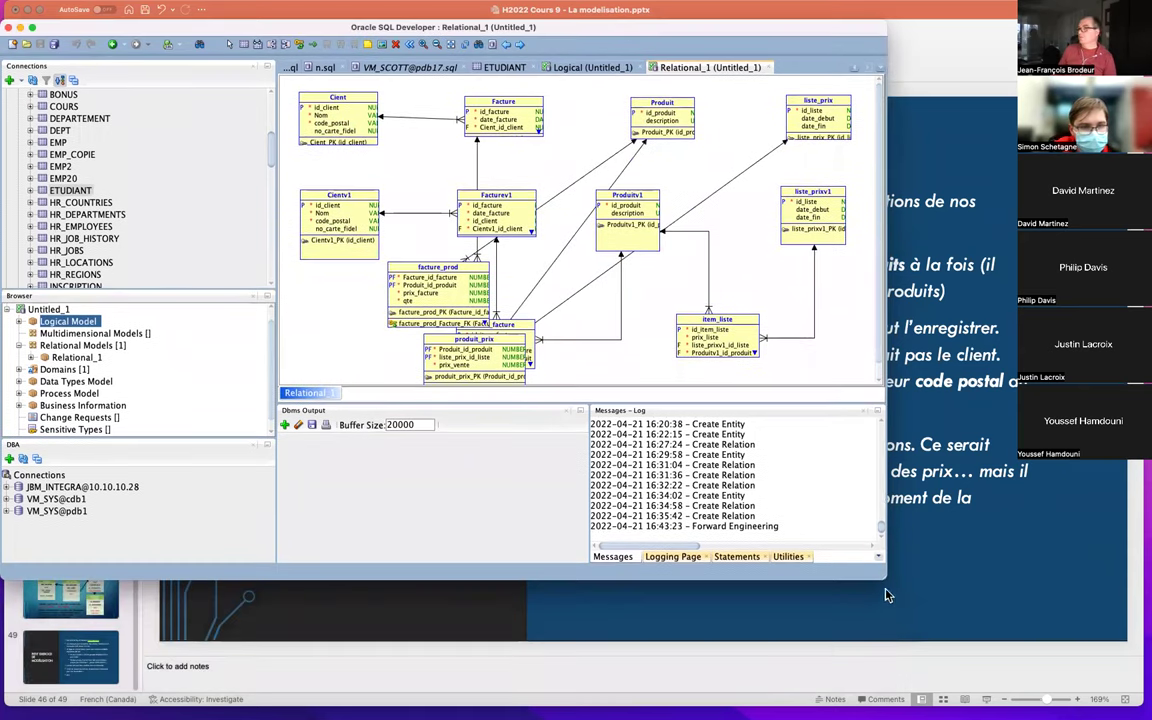
Enlarge the SQL Developer window and place the produit_prix table between Produit and liste_prix in the relational diagram
drag(886, 576, 1041, 672)
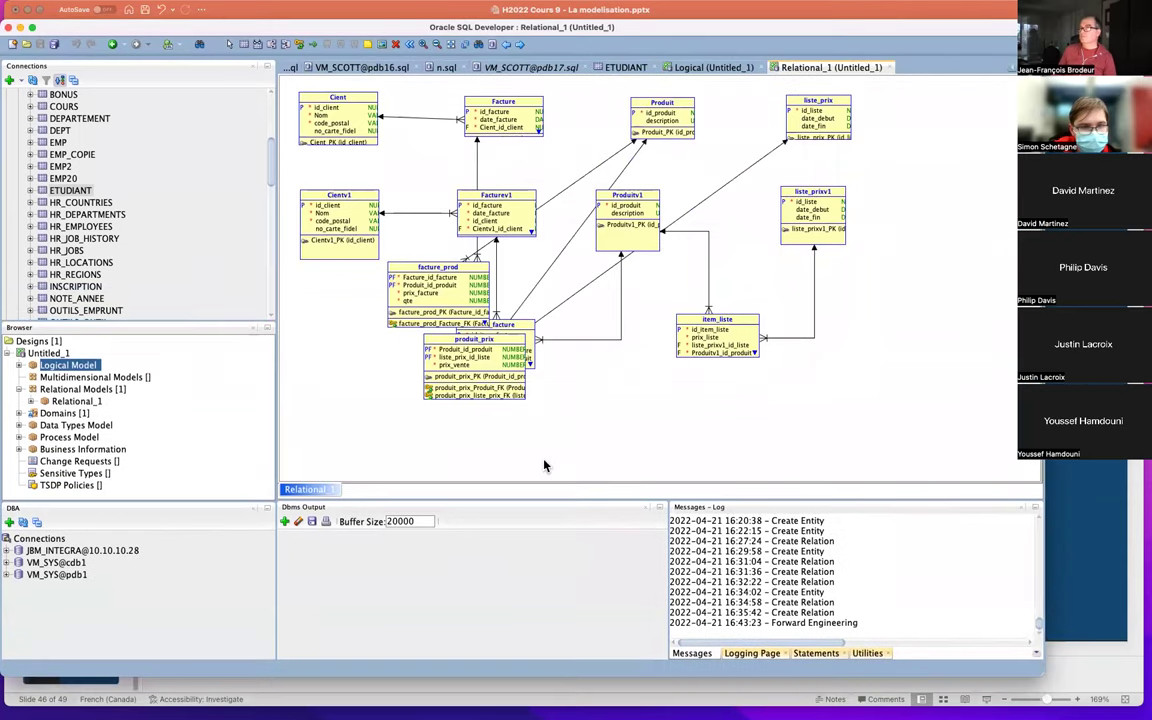
drag(424, 340, 690, 340)
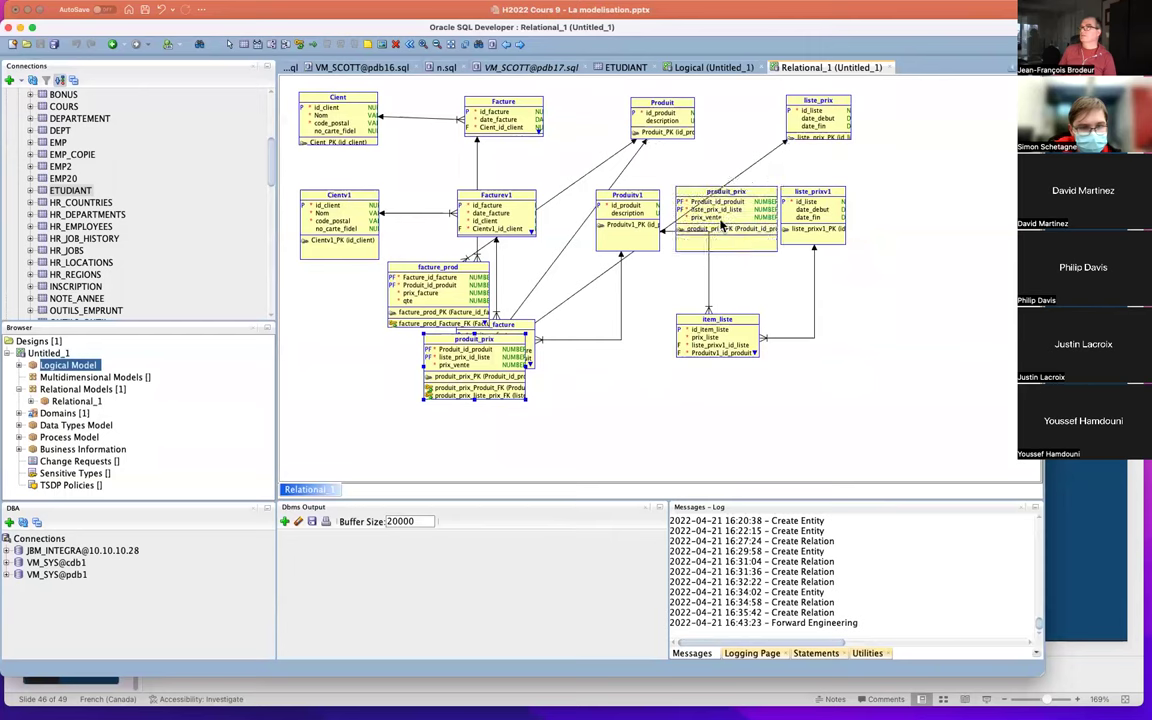
drag(718, 220, 672, 140)
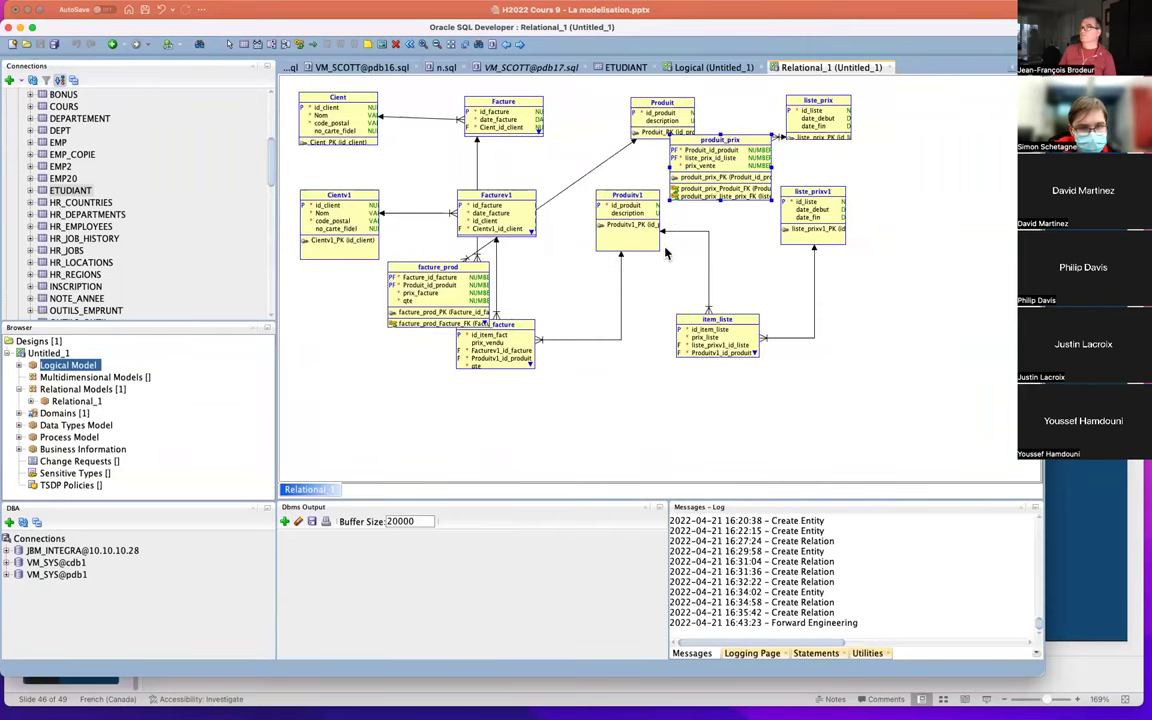
Move item_facture, Facturev1, Cientv1 and Produitv1 lower in the diagram, and place facture_prod just below Facture
drag(507, 349, 502, 432)
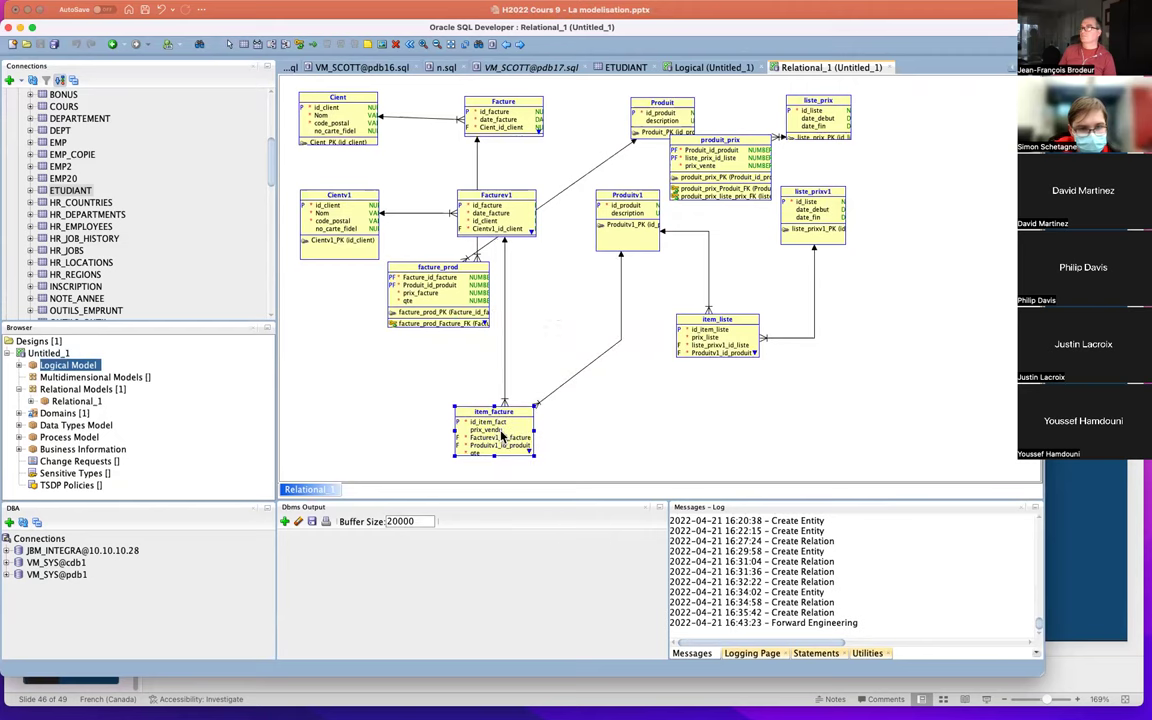
drag(516, 232, 521, 375)
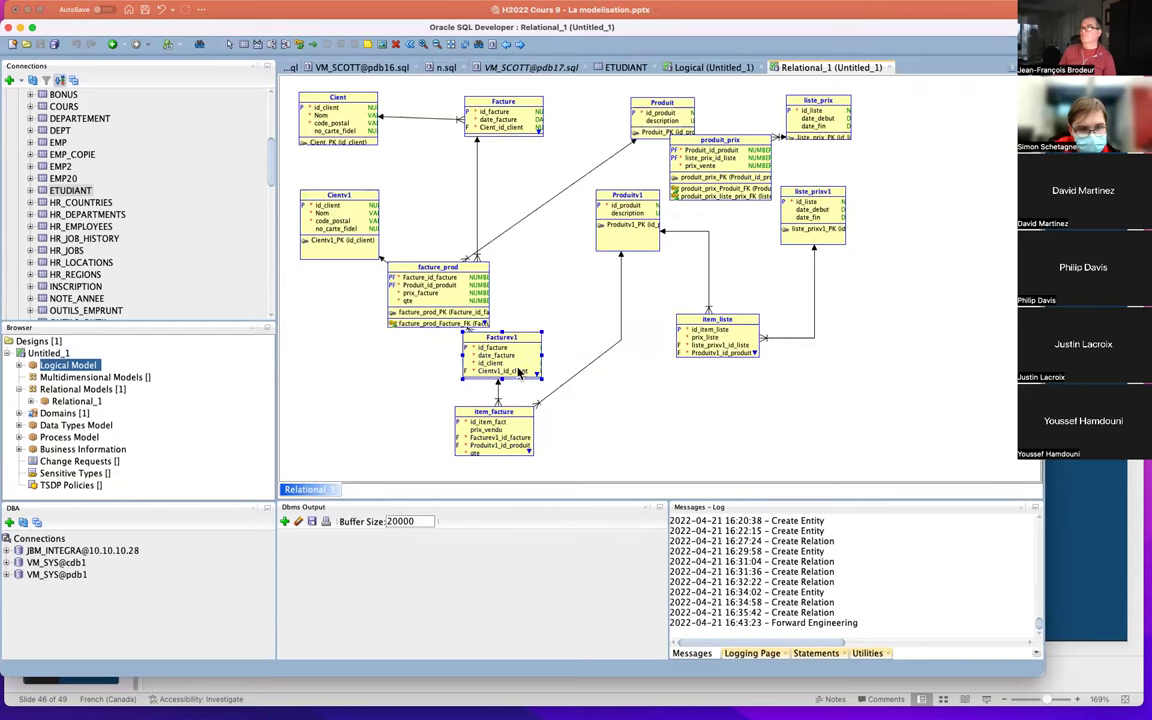
drag(312, 214, 366, 348)
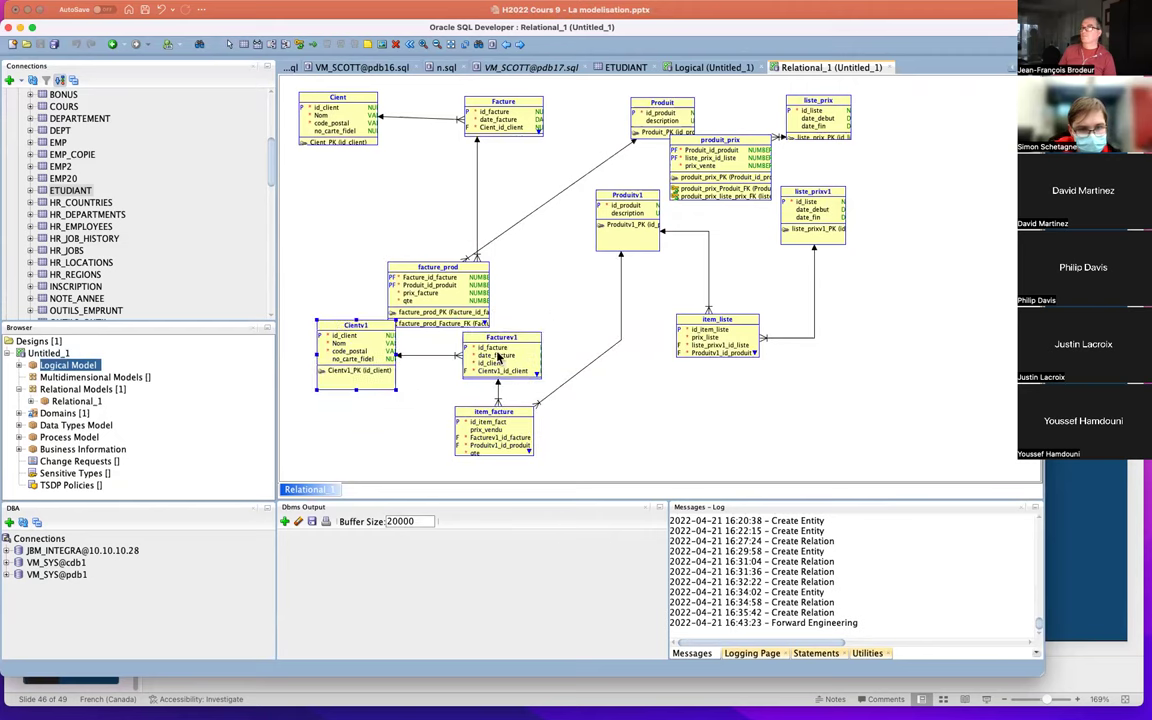
drag(446, 296, 446, 197)
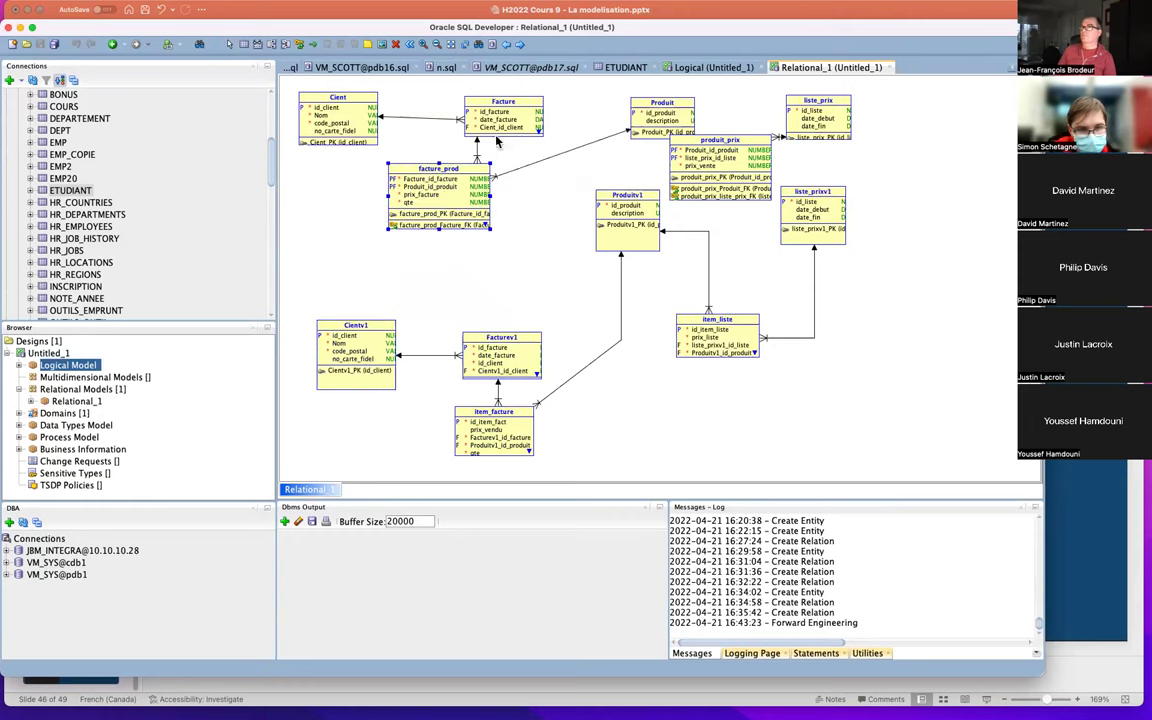
drag(631, 230, 643, 342)
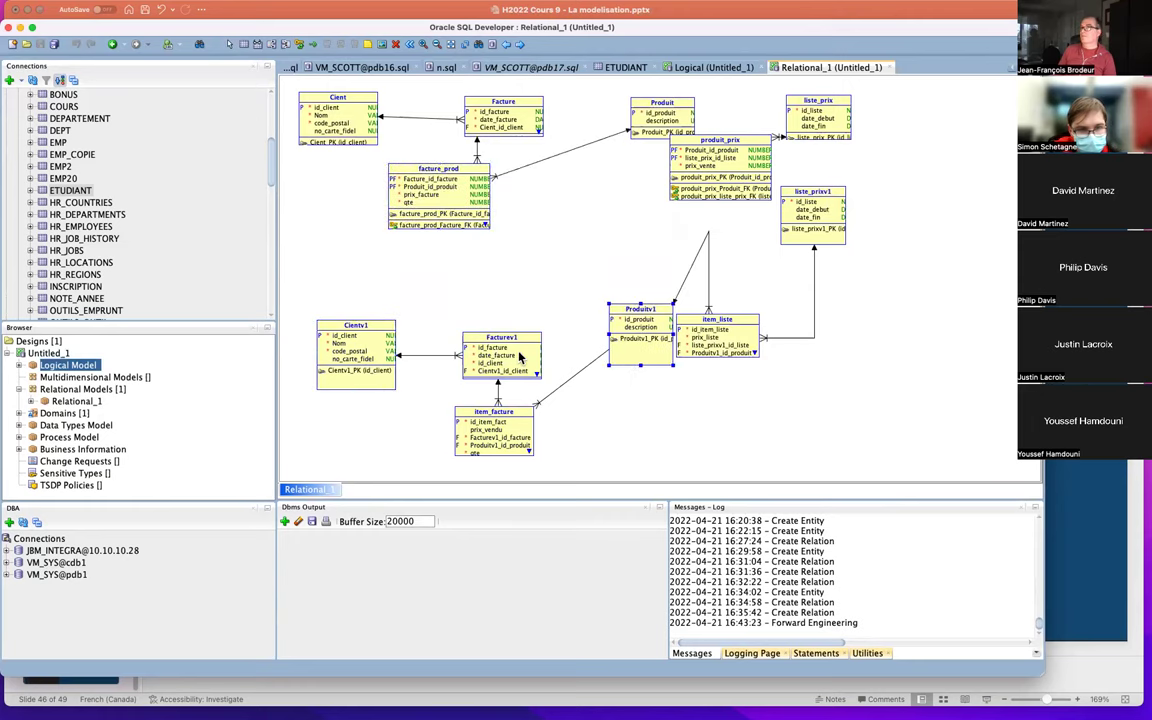
Raise Facturev1 and Cientv1 slightly, lower Produitv1, and spread item_liste and liste_prixv1 out beside it
drag(498, 362, 497, 297)
drag(348, 370, 350, 320)
drag(727, 350, 814, 404)
drag(657, 346, 653, 420)
drag(825, 226, 915, 281)
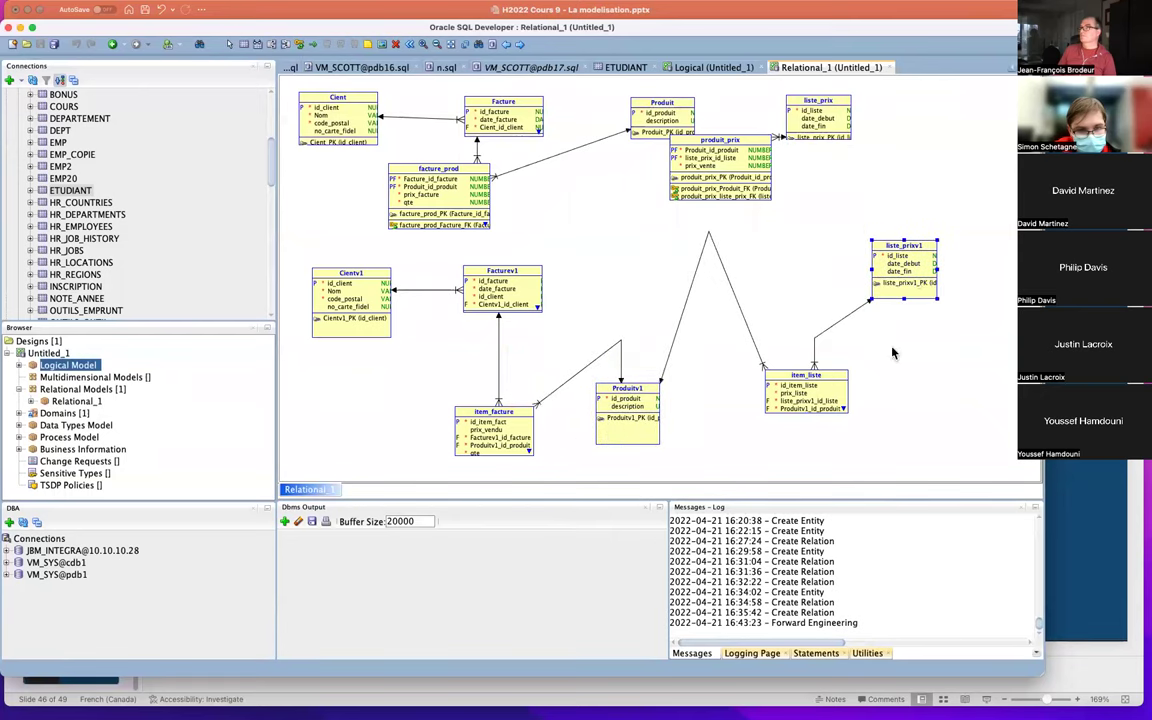
Straighten the relation lines linking Produitv1 to item_liste and to item_facture
right_click(715, 250)
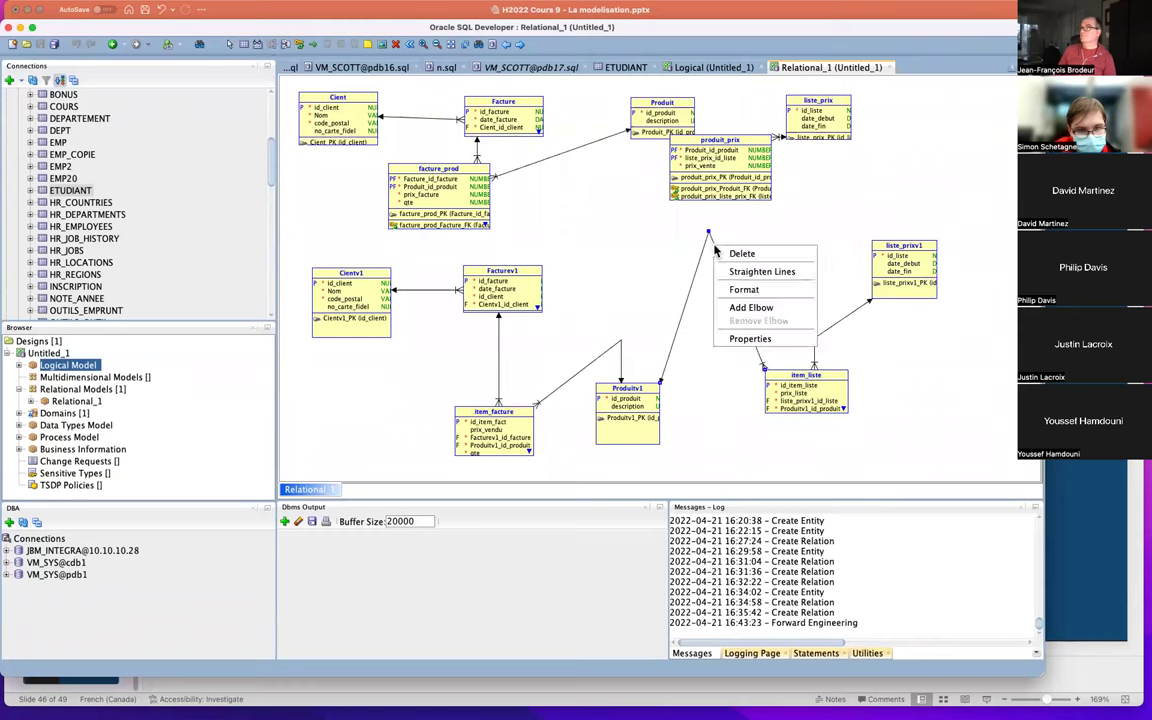
click(733, 270)
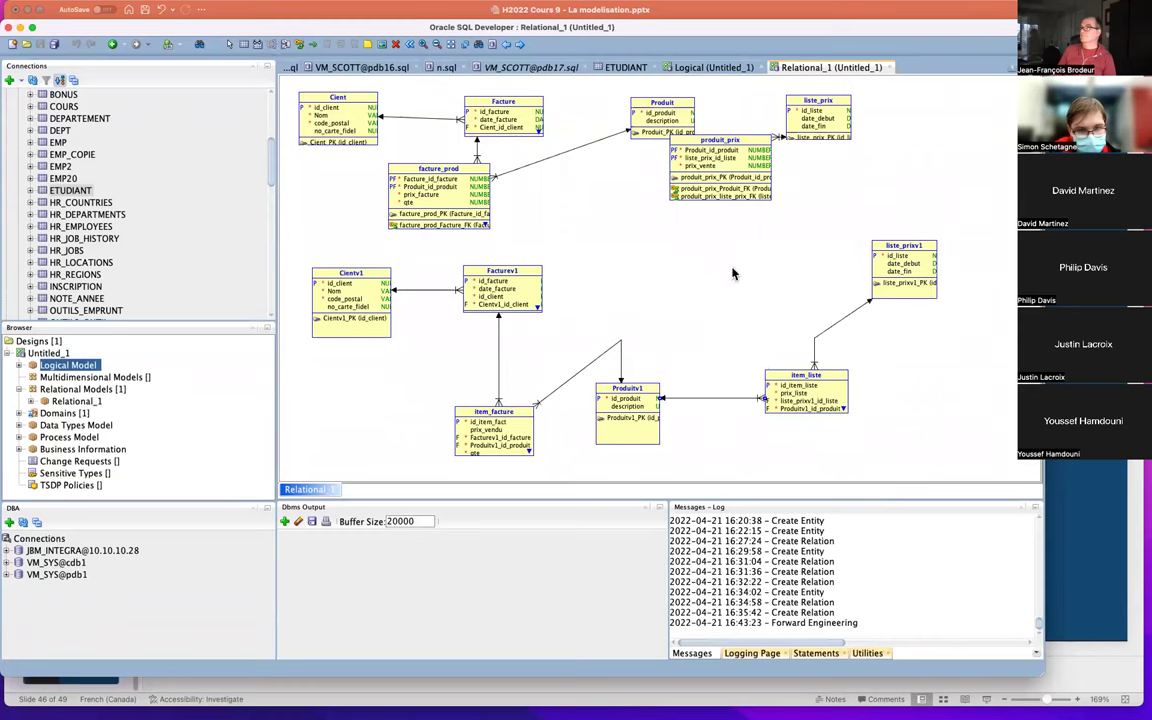
right_click(592, 367)
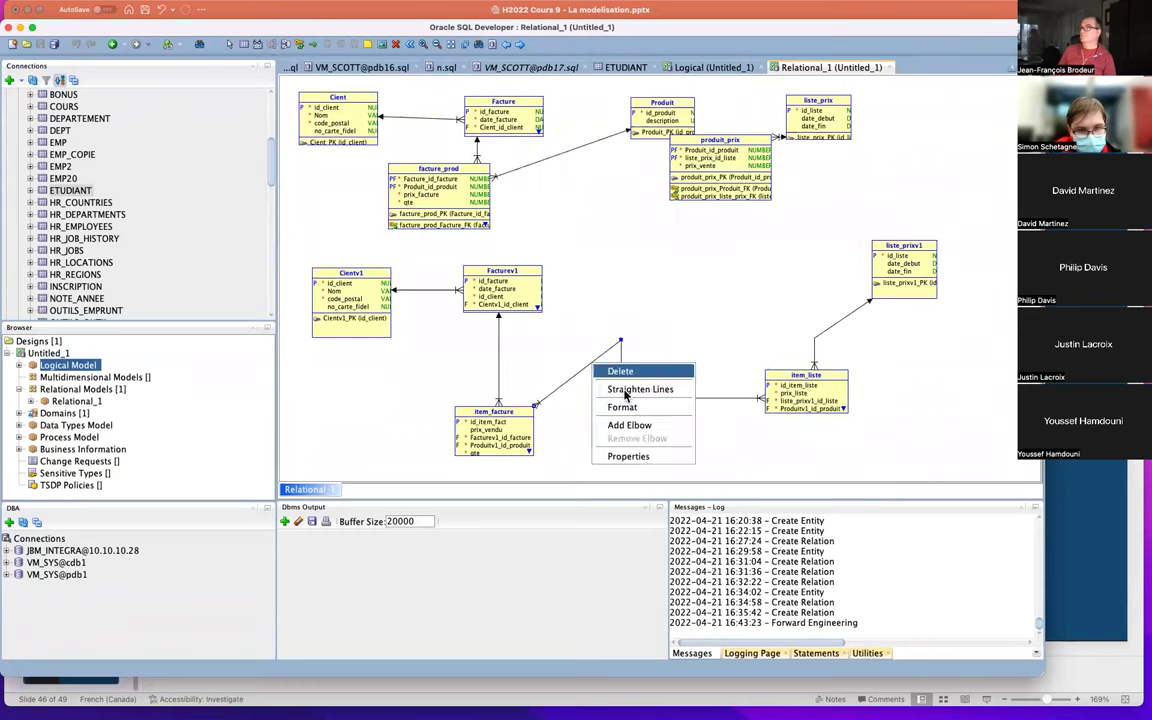
click(615, 388)
Tighten the layout of the v1 tables, with Cientv1 beside Facturev1 and item_facture, Produitv1, item_liste and liste_prixv1 running across
drag(900, 262, 954, 334)
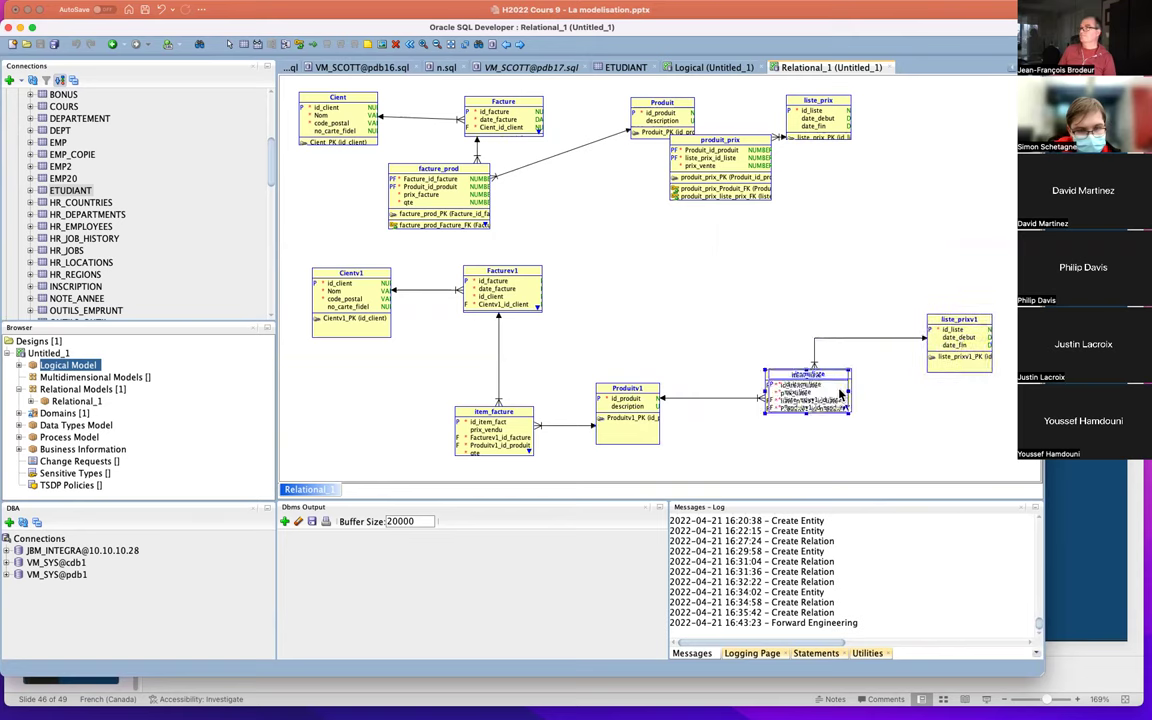
drag(816, 397, 856, 393)
drag(613, 415, 690, 398)
mouse_move(513, 429)
mouse_down()
mouse_move(525, 415)
mouse_move(500, 405)
mouse_move(519, 408)
mouse_move(505, 425)
mouse_move(518, 406)
mouse_up()
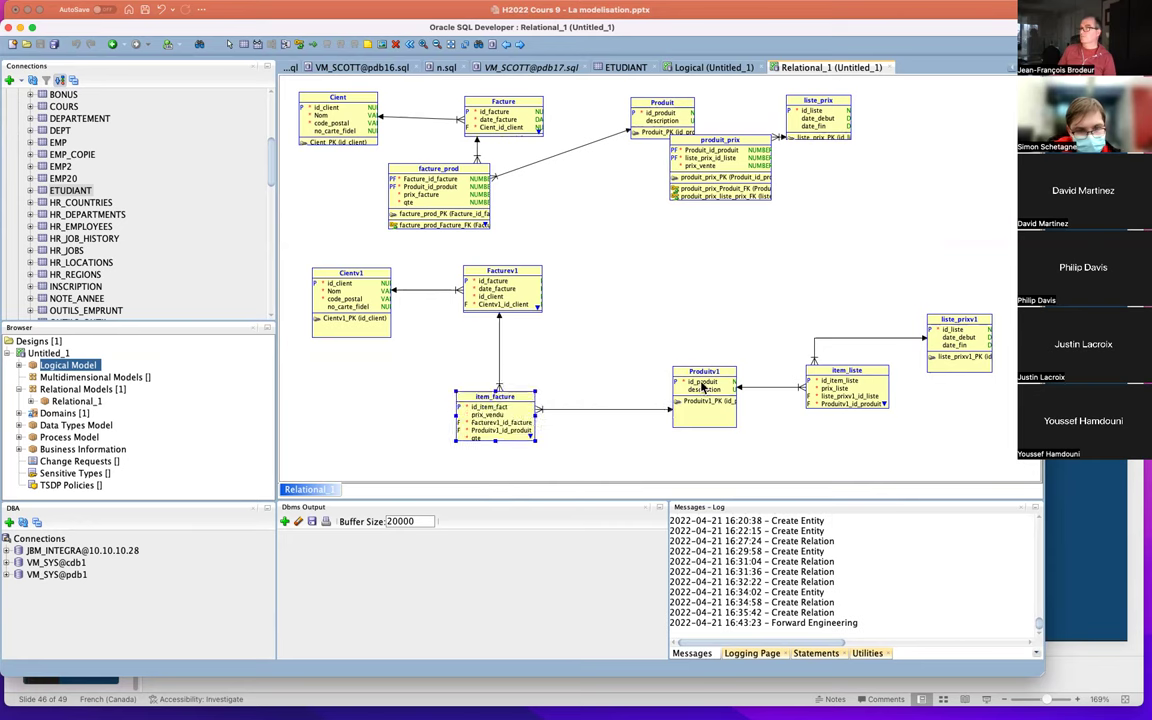
drag(475, 428, 550, 419)
drag(508, 295, 587, 316)
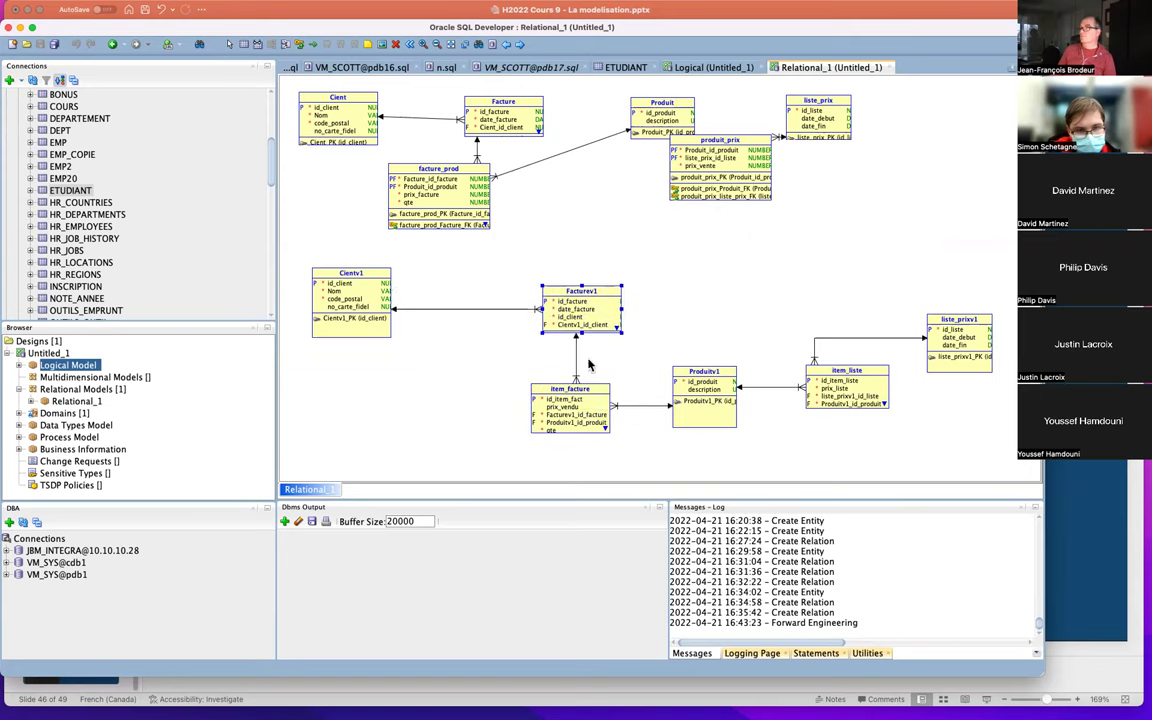
drag(577, 408, 578, 430)
drag(577, 314, 577, 342)
drag(359, 303, 424, 343)
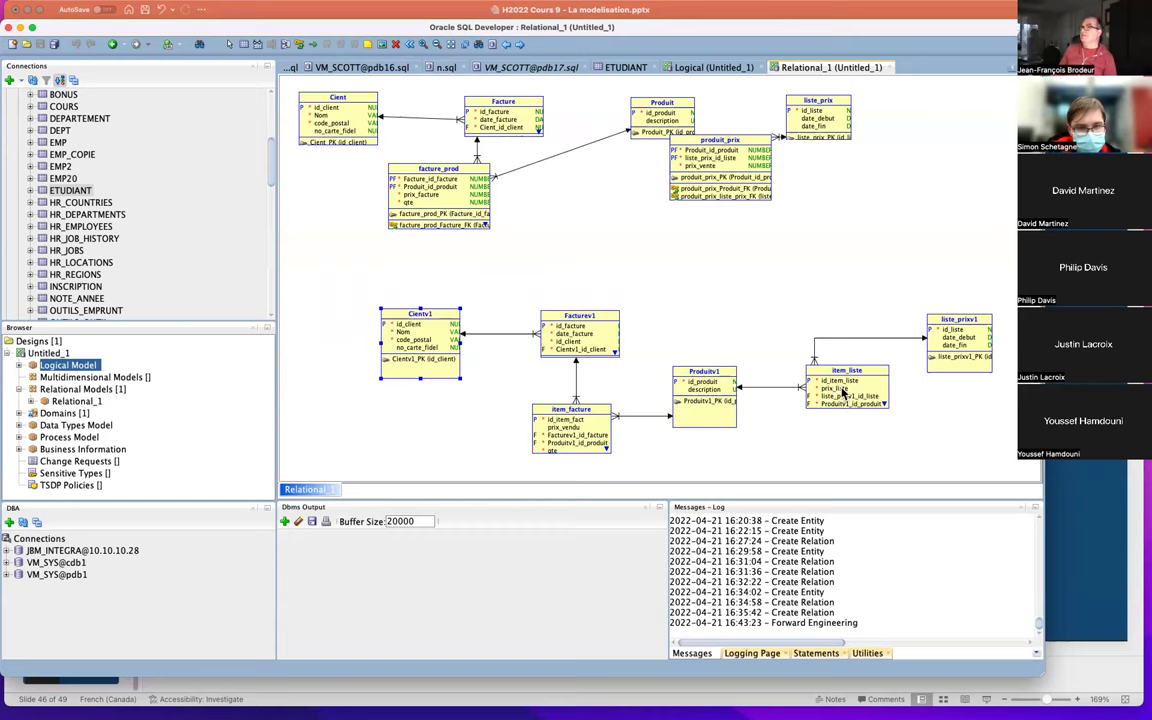
Rearrange the first supermarket model with Cient beside Facture, facture_prod below Facture, and produit_prix clear below Produit and liste_prix
drag(706, 176, 734, 249)
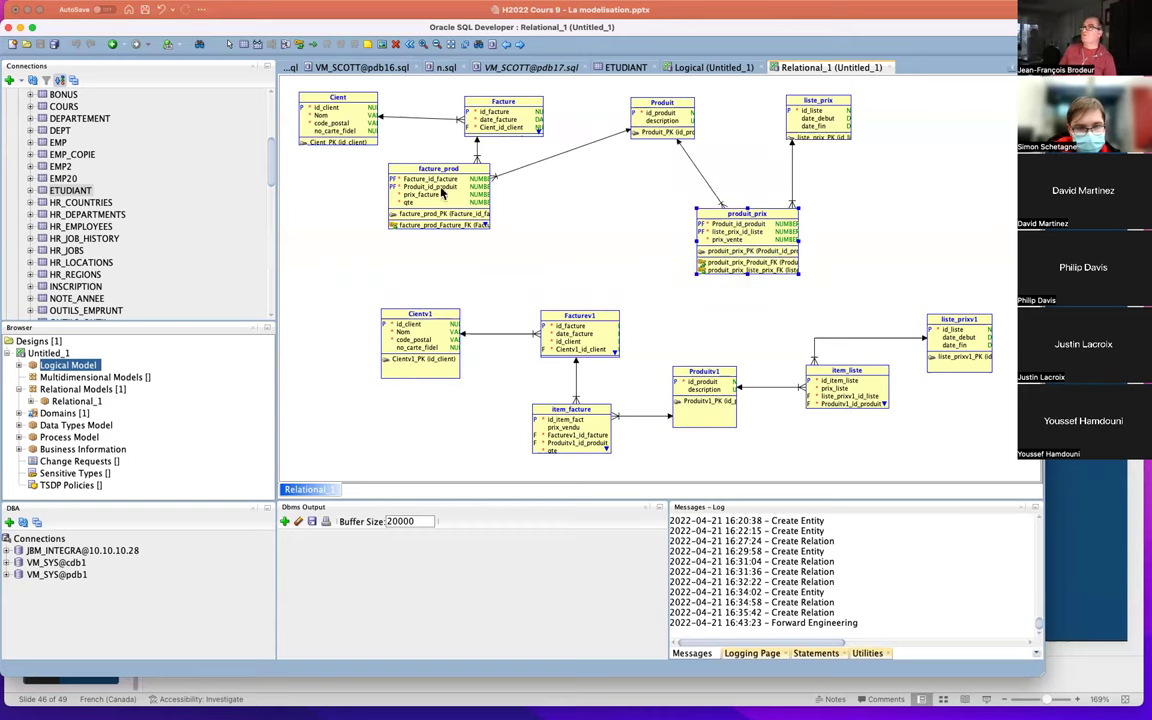
drag(432, 197, 534, 215)
drag(310, 112, 340, 130)
drag(519, 119, 455, 130)
drag(343, 141, 337, 129)
drag(449, 127, 461, 125)
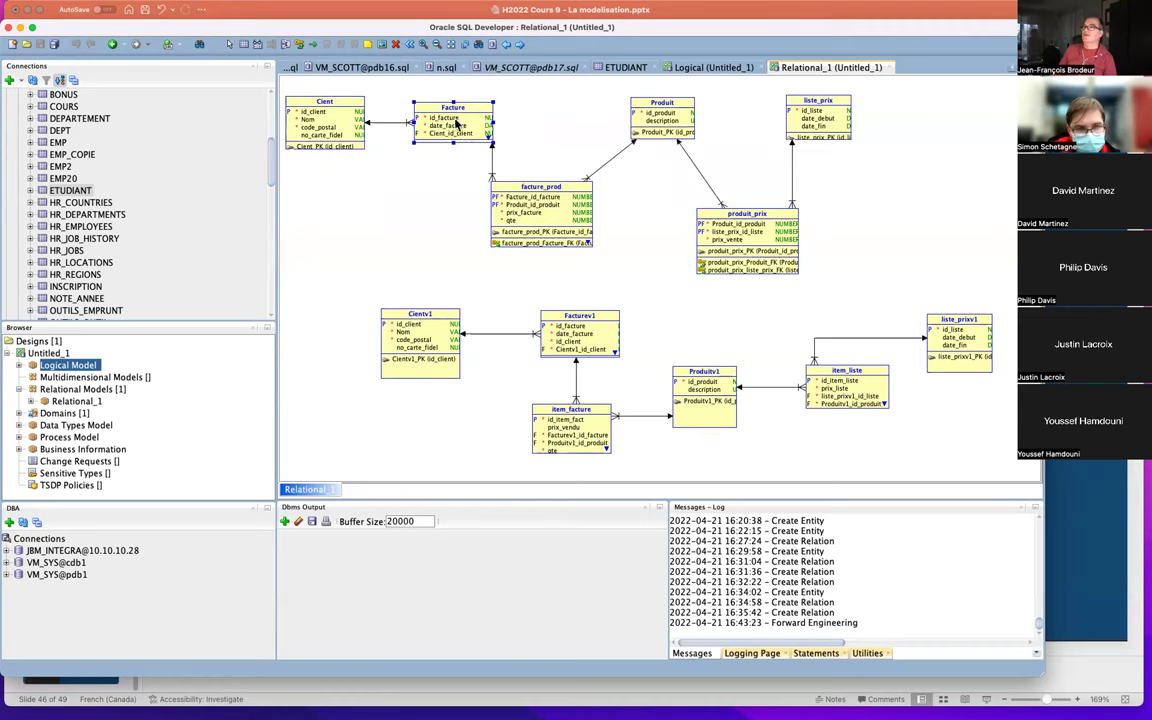
drag(546, 215, 505, 221)
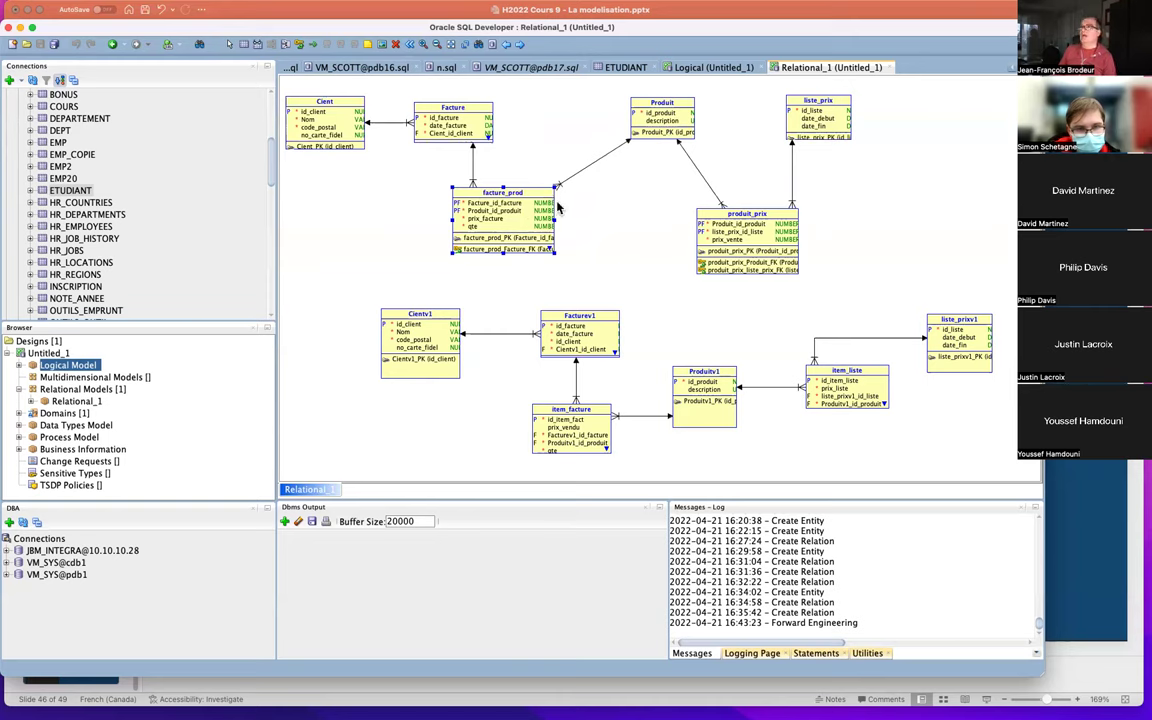
Widen the Produit table and add an elbow to the facture_prod_Produit_FK relation so it runs at a right angle
drag(635, 122, 560, 121)
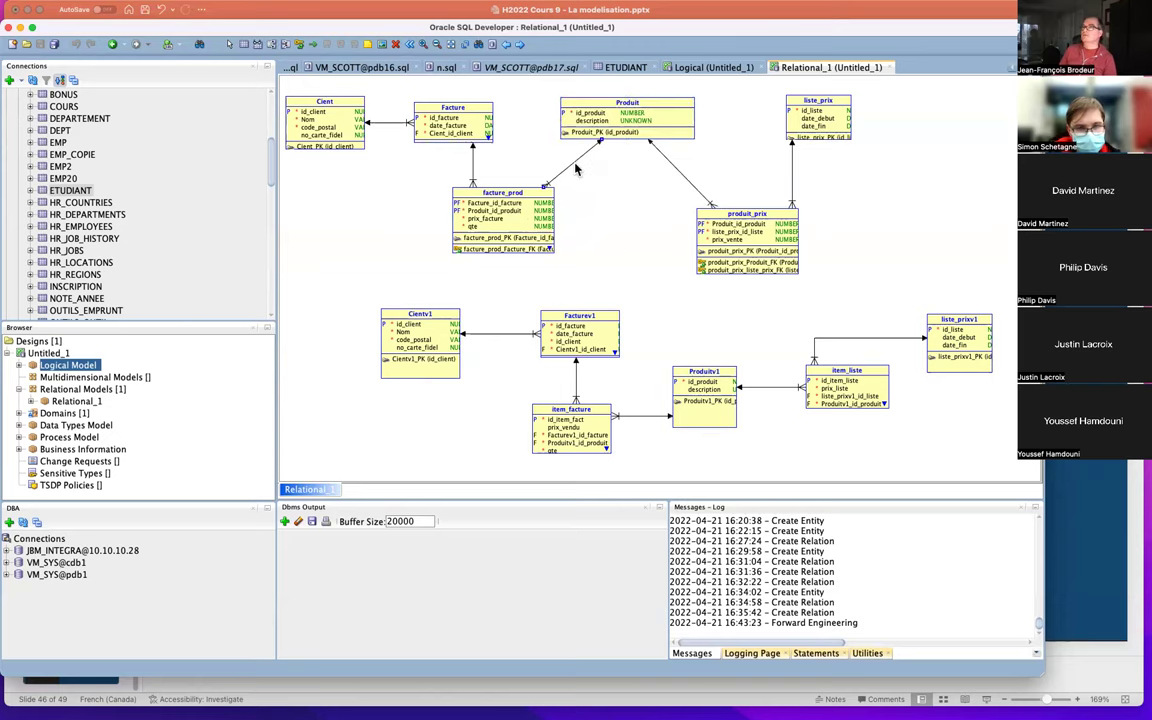
double_click(575, 170)
right_click(575, 170)
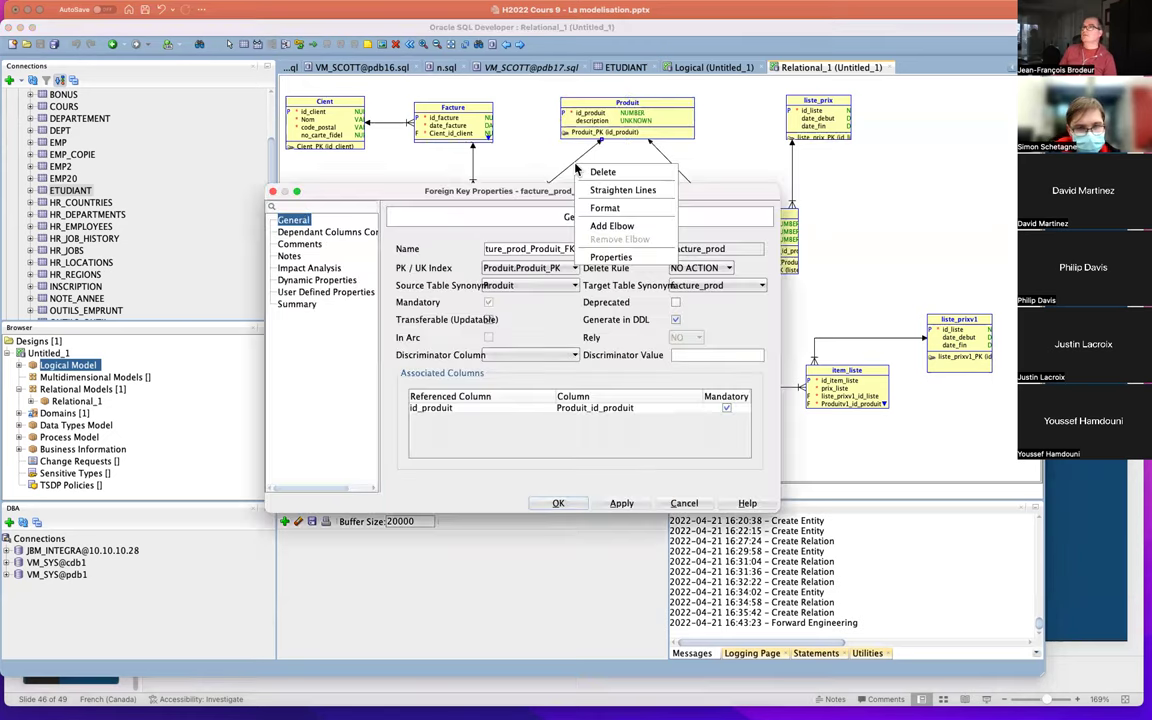
click(603, 229)
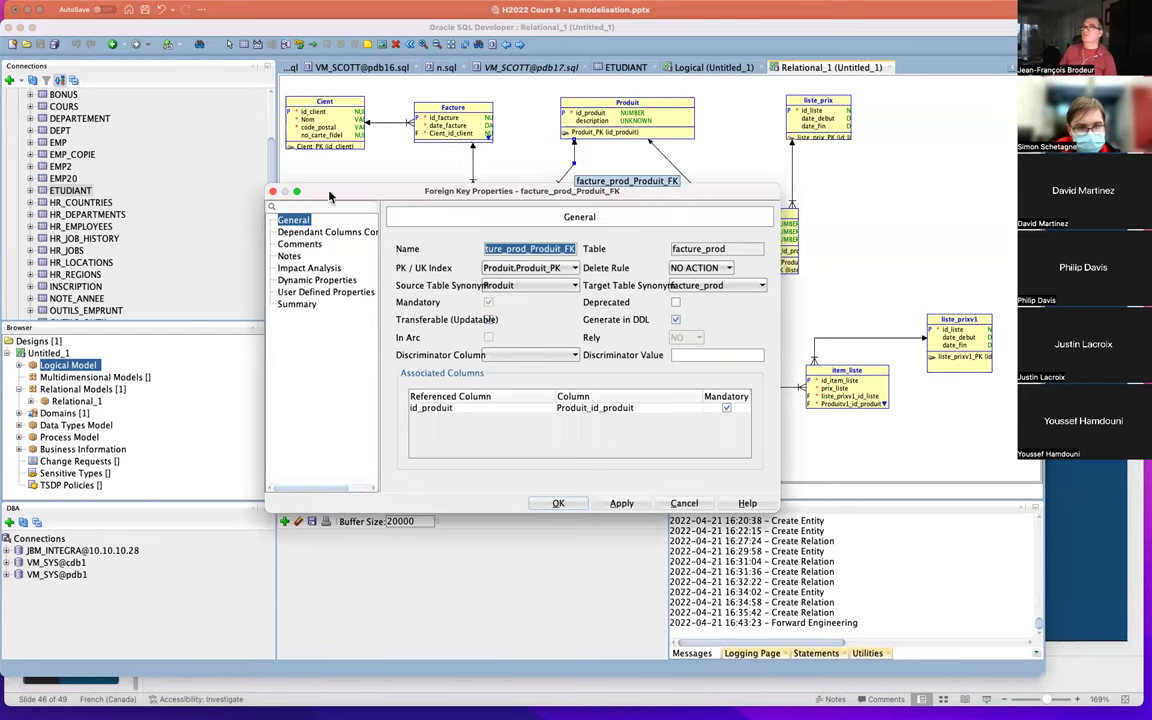
click(273, 192)
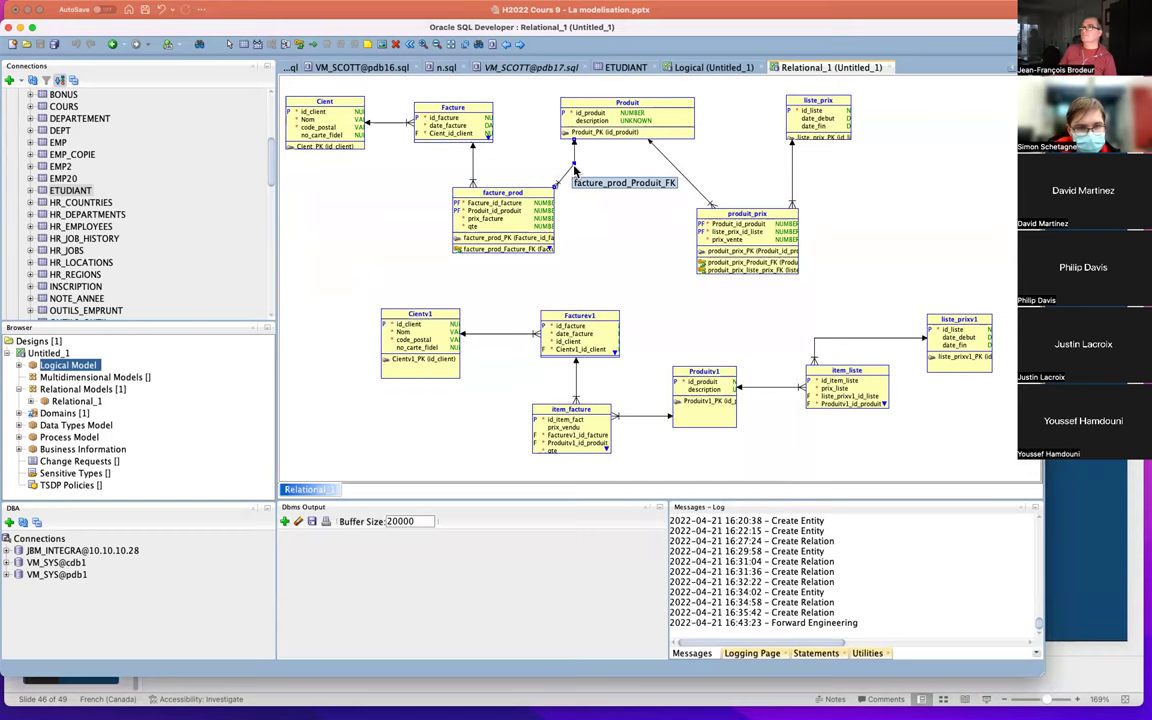
drag(573, 164, 585, 221)
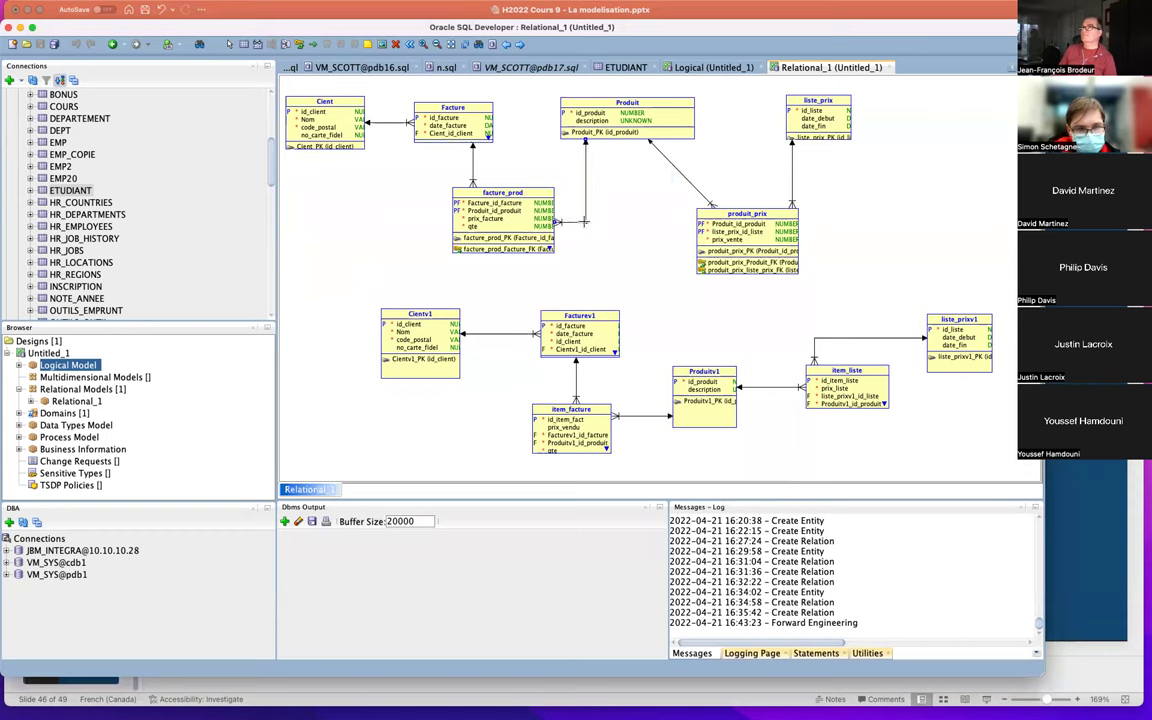
Add an elbow to the Produit–produit_prix relation, bend it at a right angle, and move produit_prix slightly up
right_click(681, 180)
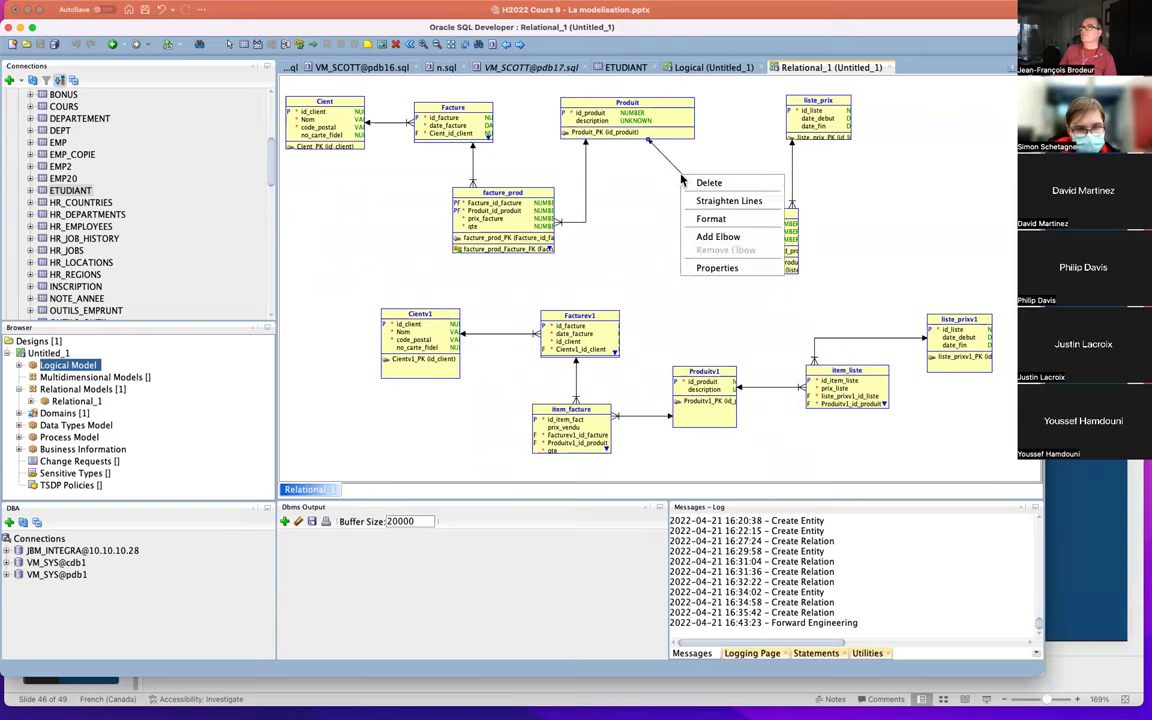
click(712, 235)
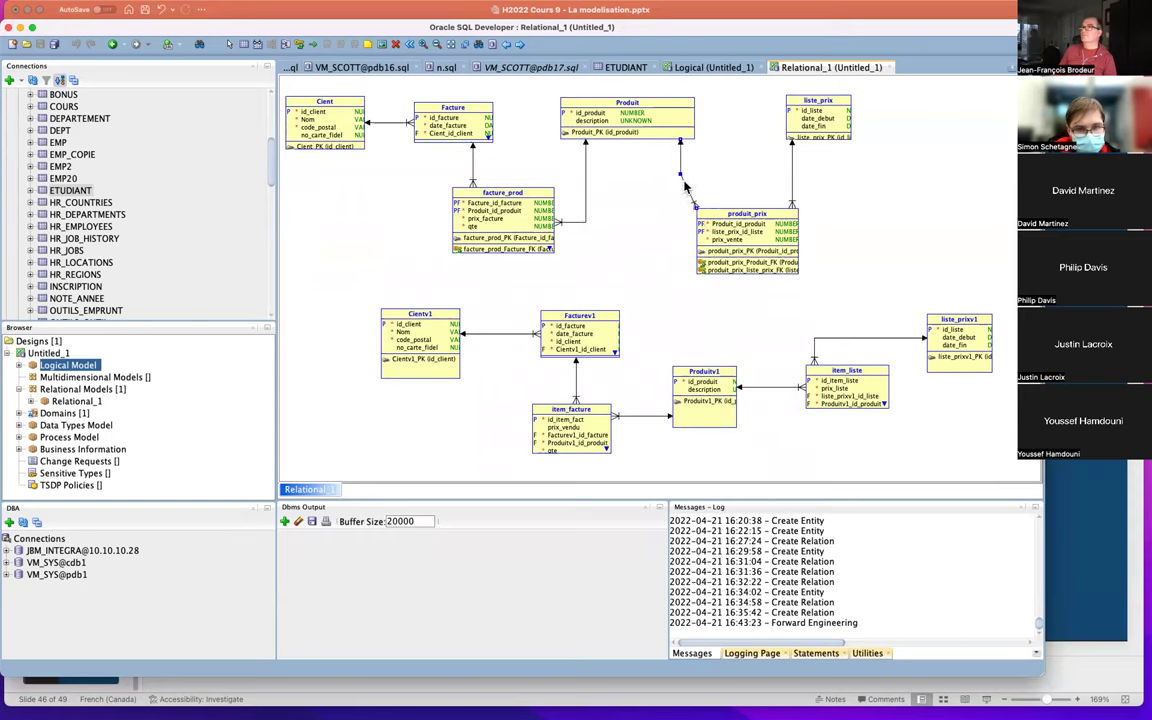
drag(680, 175, 636, 235)
drag(753, 235, 741, 205)
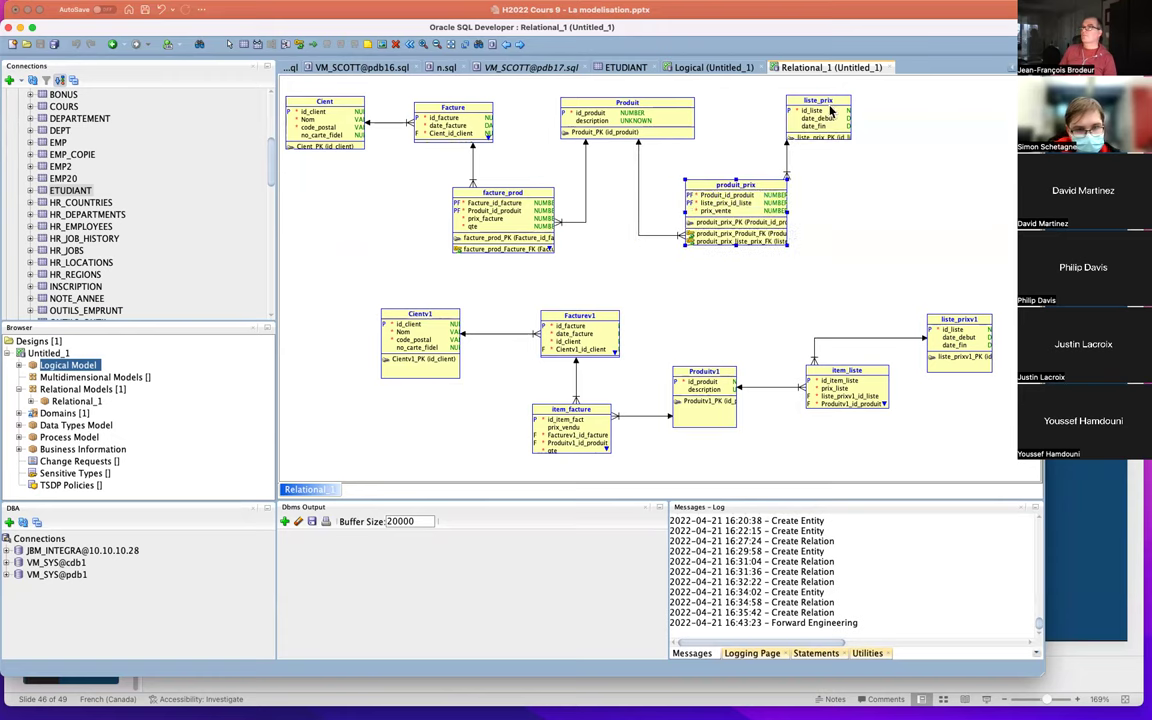
Add an elbow to the liste_prix–produit_prix relation, shift liste_prix outward, and bend the line at a right angle
right_click(787, 162)
click(825, 220)
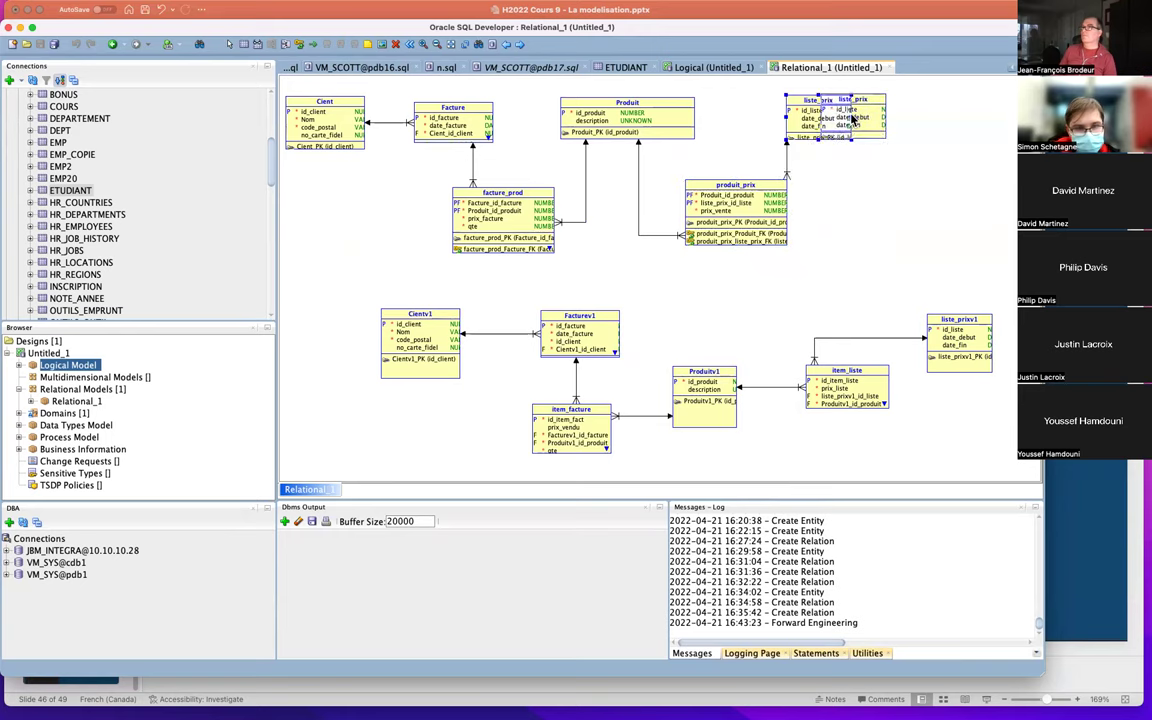
drag(819, 122, 853, 120)
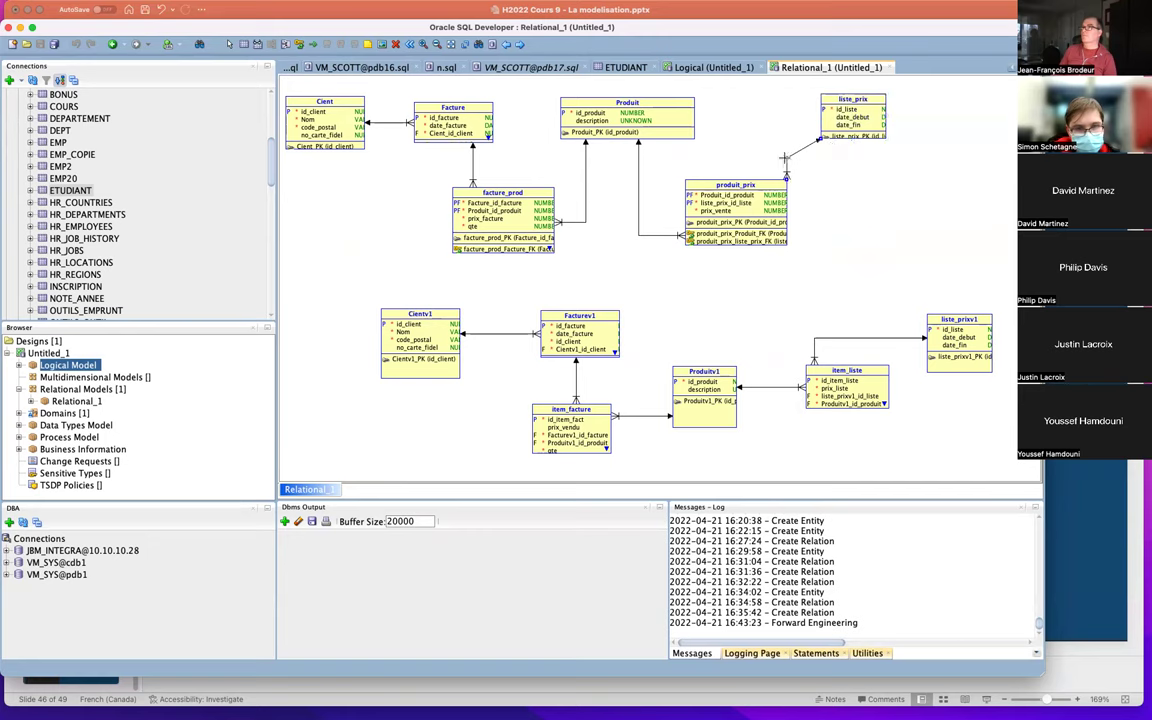
drag(784, 157, 785, 115)
Enlarge the produit_prix table to fit its key constraints, and compare the relational diagram with the logical model
drag(787, 211, 837, 228)
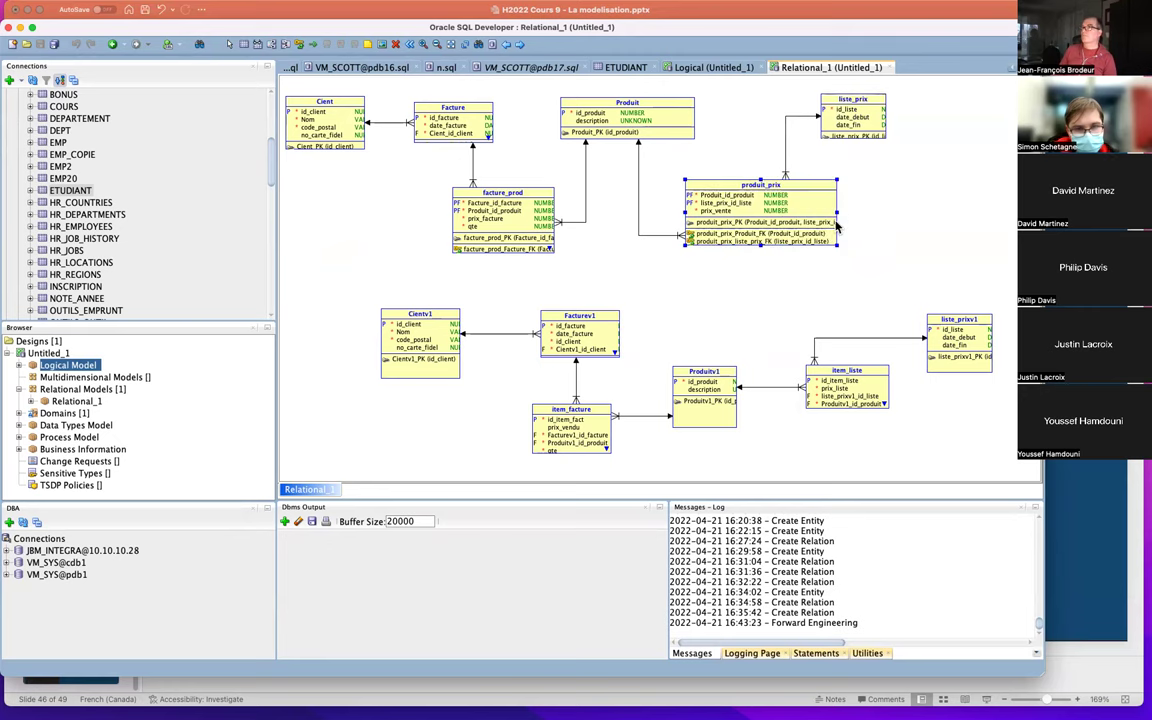
drag(758, 248, 759, 261)
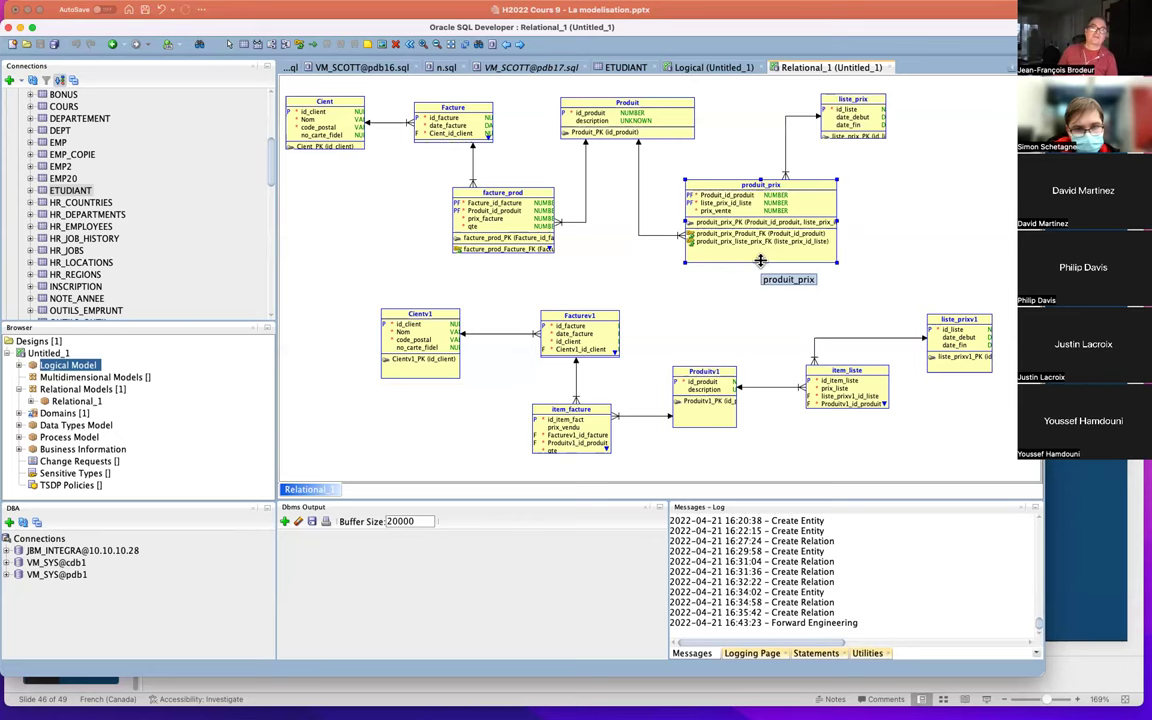
click(694, 68)
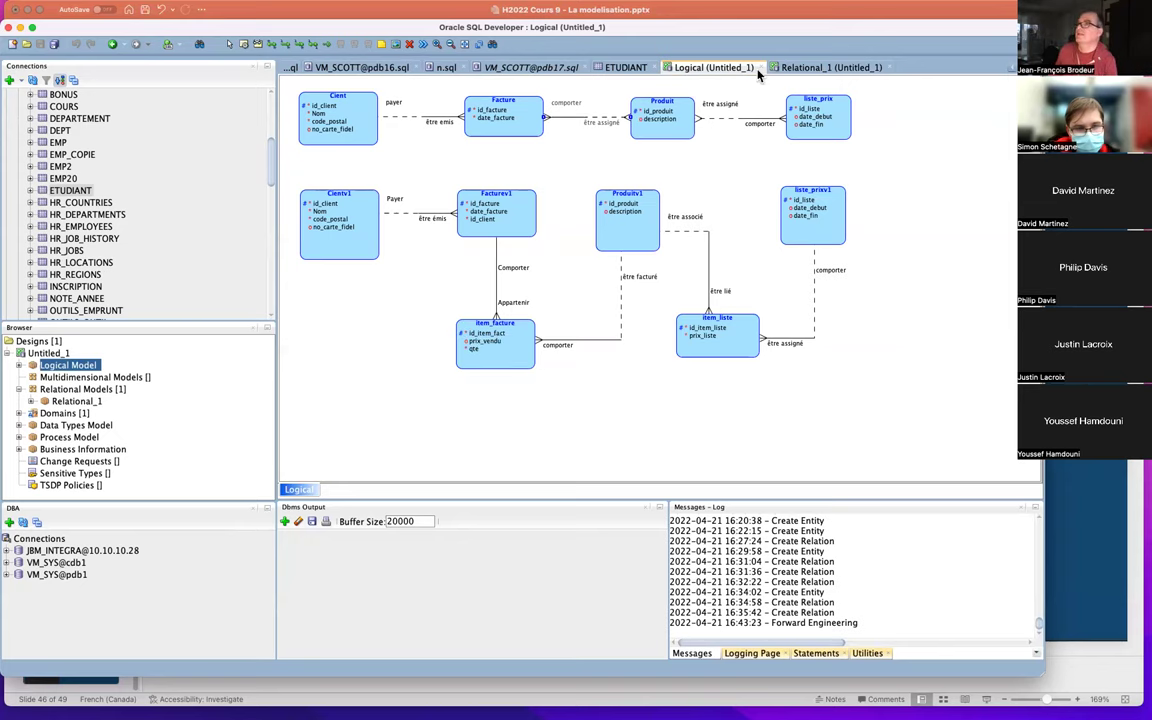
click(797, 70)
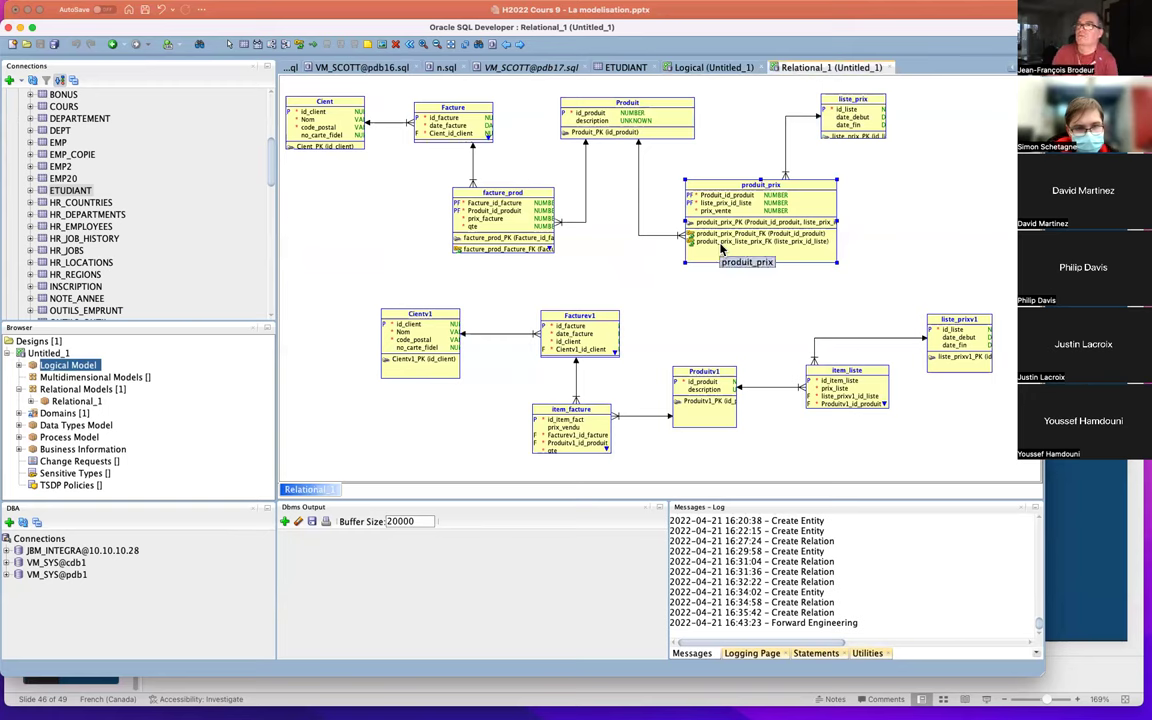
Enlarge the Facture and Cient tables to fit their keys, and adjust the positions of Facture, facture_prod and Produit
click(510, 238)
drag(510, 238, 512, 245)
click(452, 120)
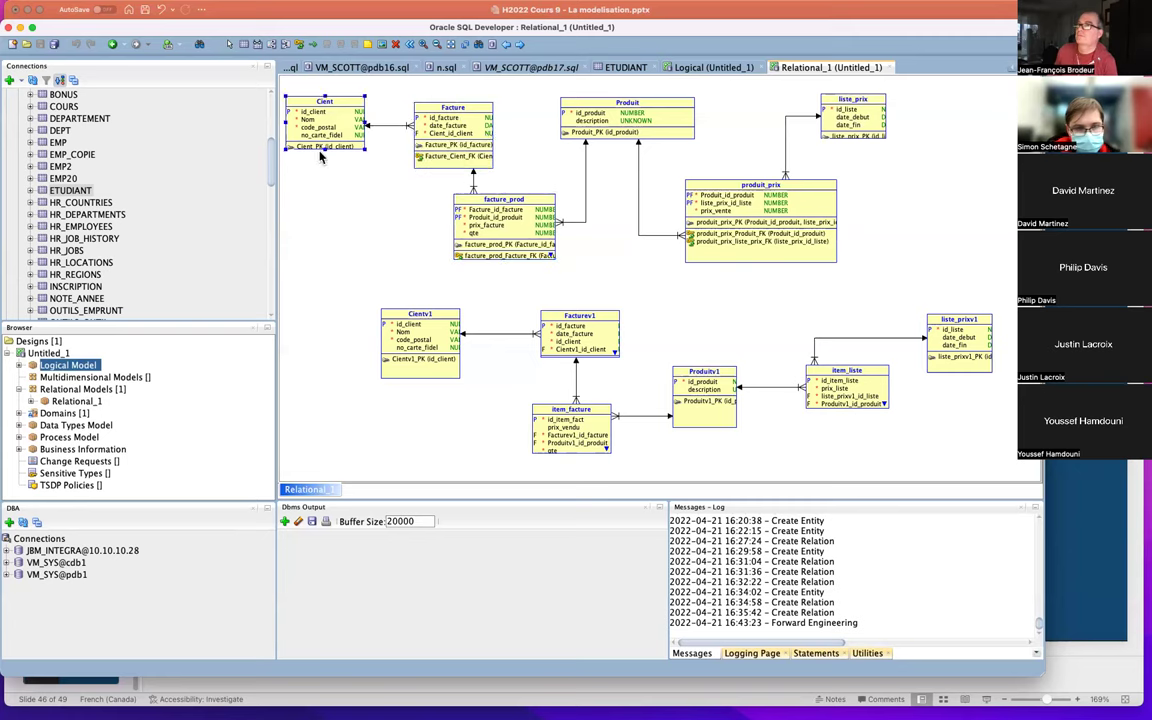
mouse_move(323, 145)
mouse_down()
mouse_move(321, 179)
mouse_move(321, 165)
mouse_up()
drag(365, 130, 423, 106)
drag(498, 213, 502, 218)
mouse_move(606, 118)
mouse_down()
mouse_move(626, 116)
mouse_move(606, 118)
mouse_up()
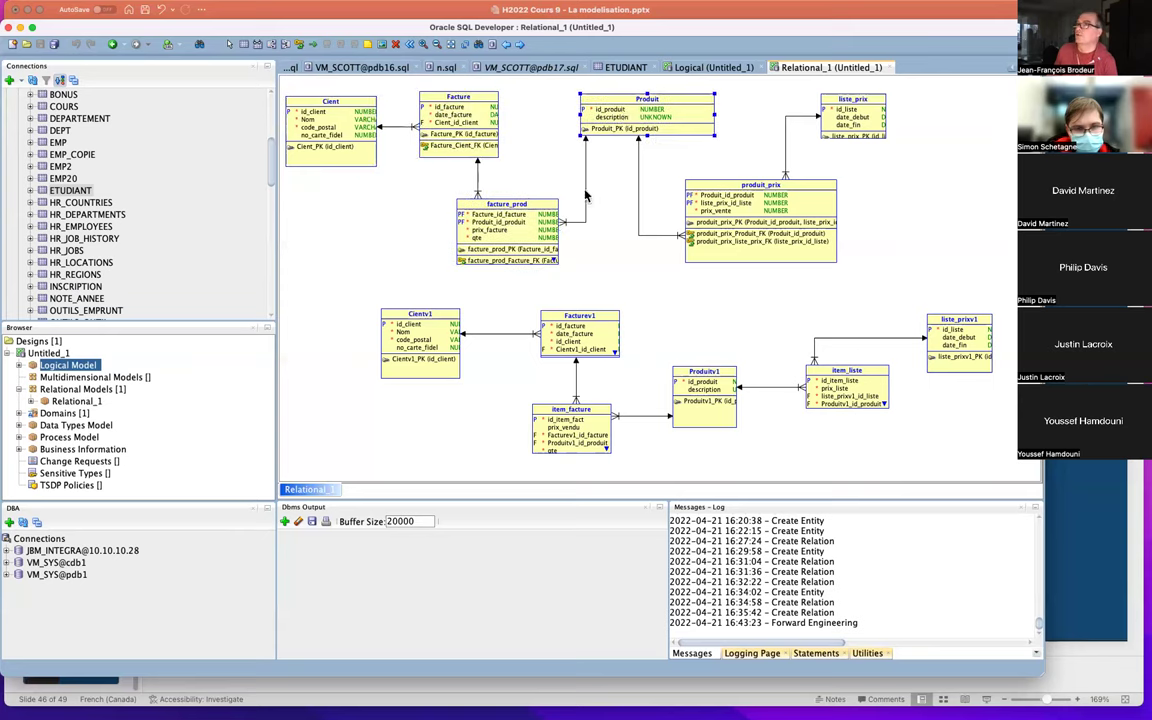
Widen the Facture table, and widen and heighten facture_prod to show their full columns and key constraints
click(432, 128)
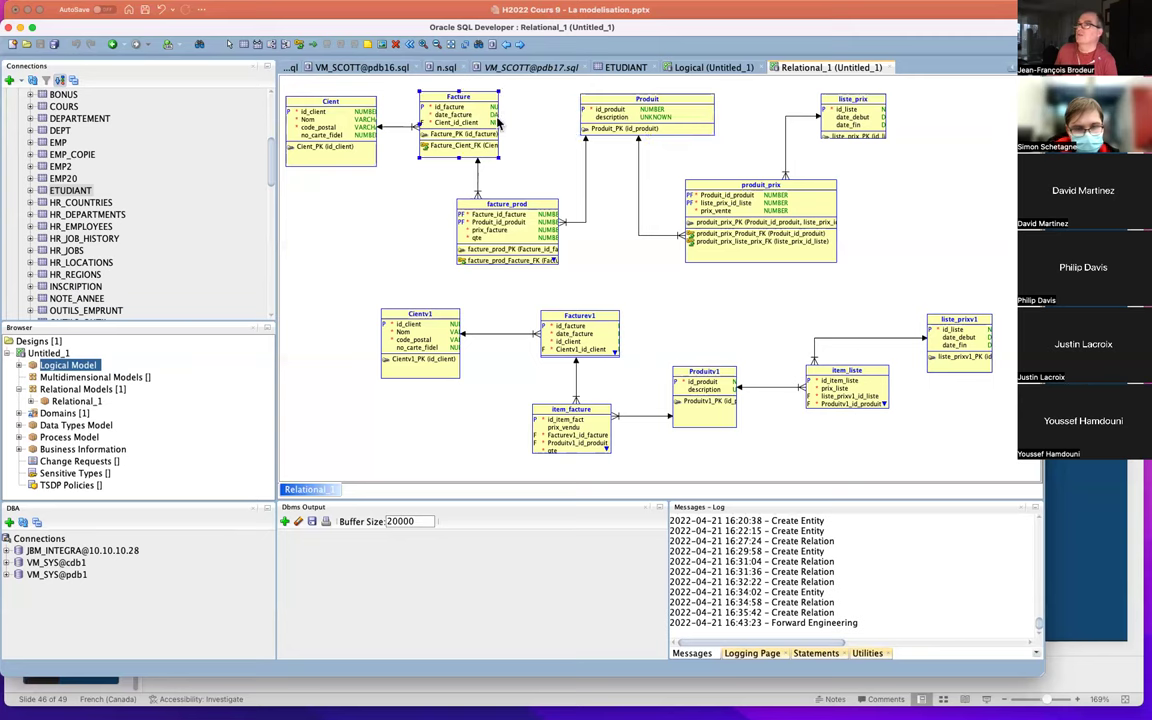
drag(497, 120, 544, 124)
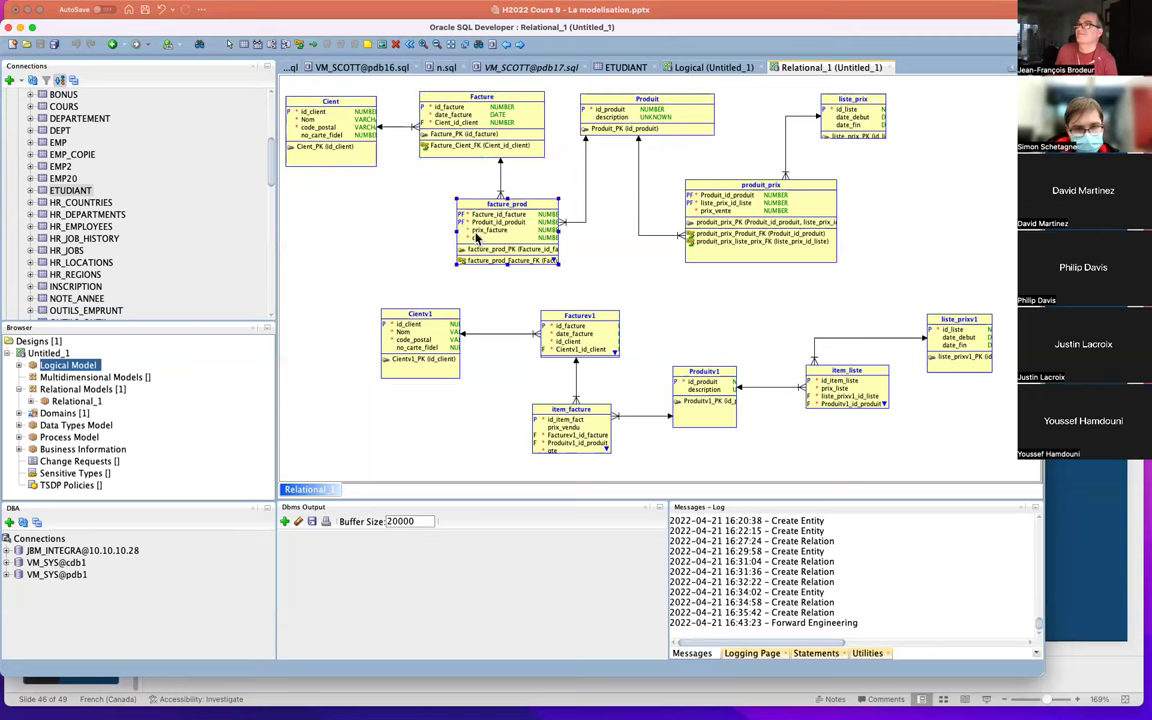
drag(457, 229, 400, 231)
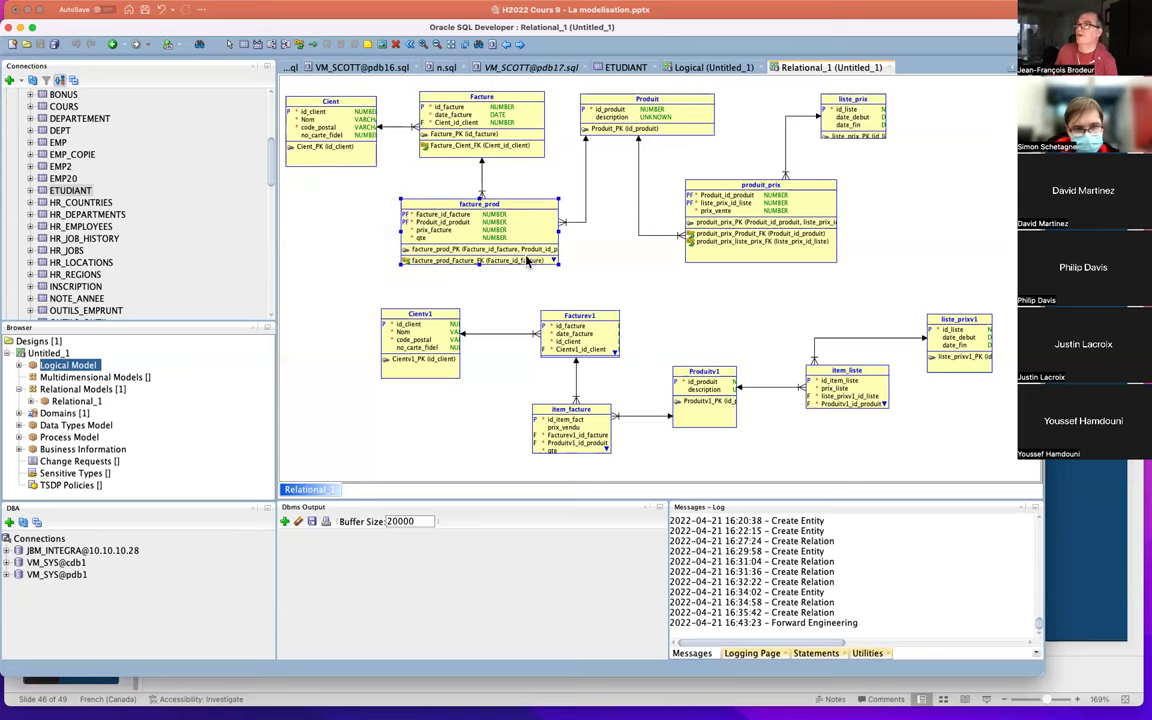
drag(478, 263, 478, 290)
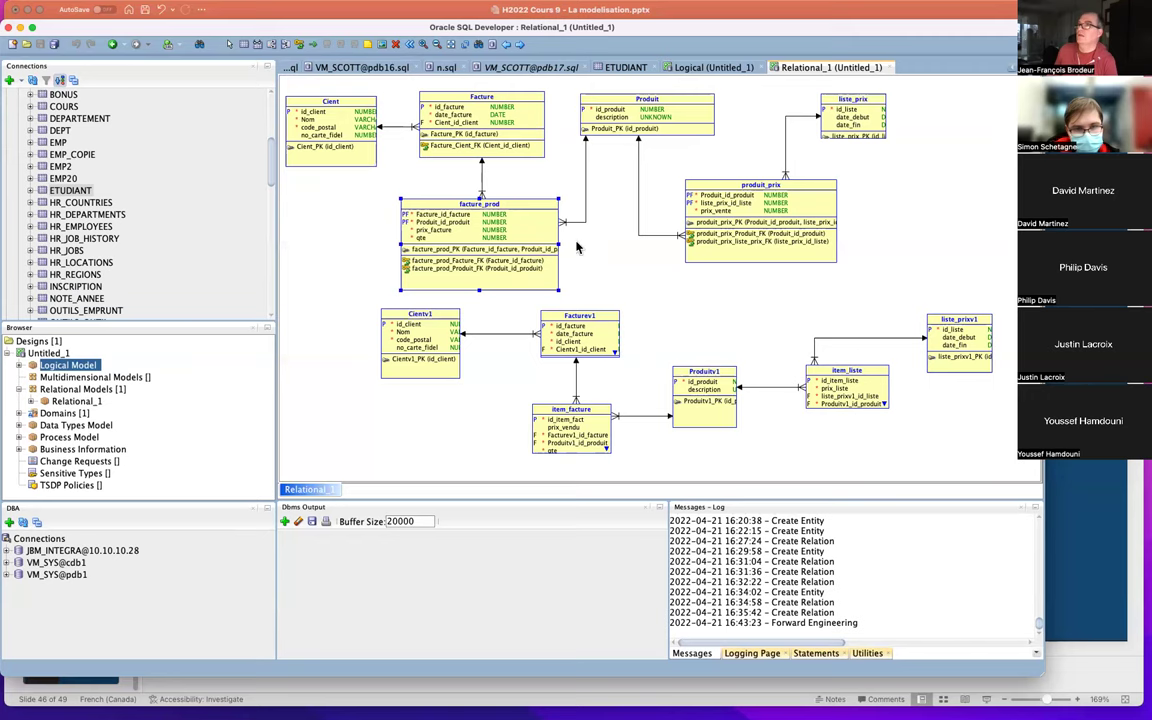
mouse_move(559, 243)
mouse_down()
mouse_move(589, 239)
mouse_move(555, 245)
mouse_move(570, 251)
mouse_up()
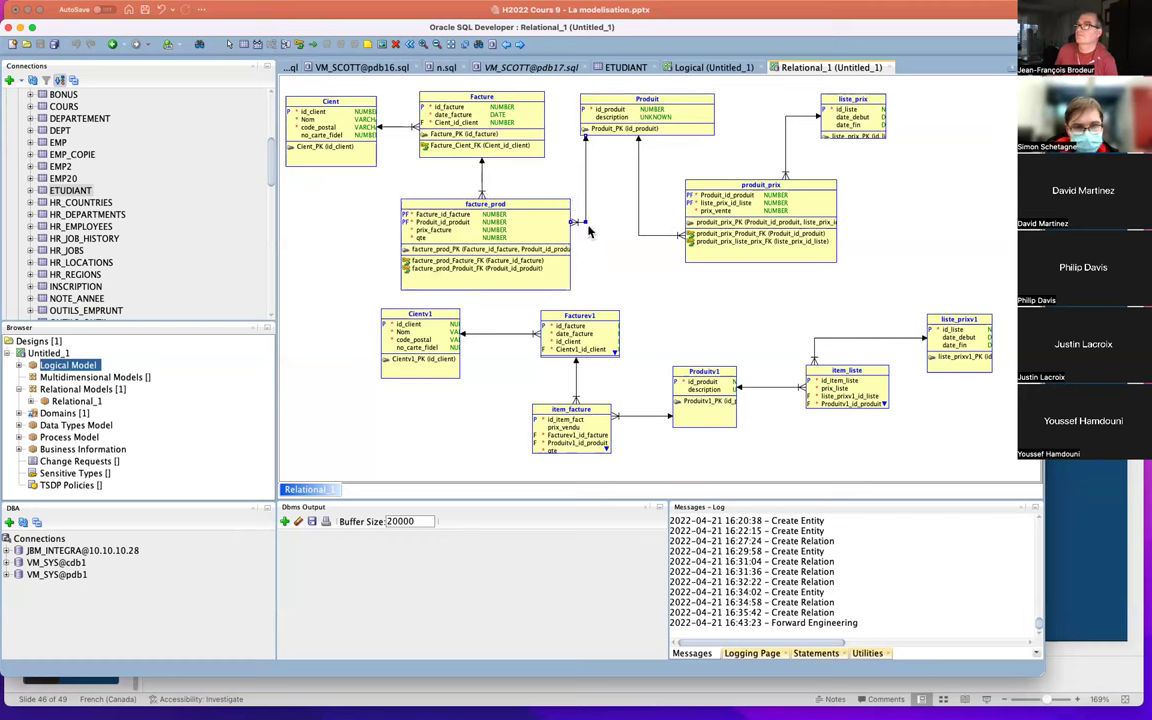
Shift the facture_prod–Produit relation's vertical segment towards Produit's middle, and raise the Produit–produit_prix line and the produit_prix table
click(598, 221)
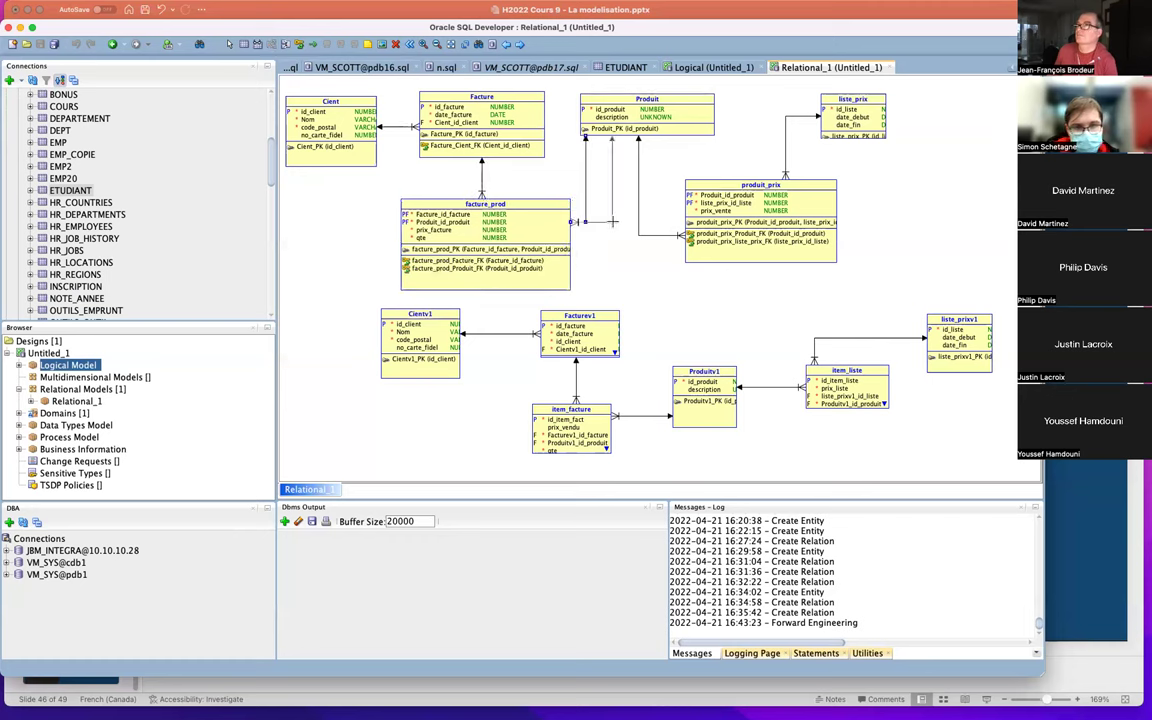
drag(605, 221, 615, 221)
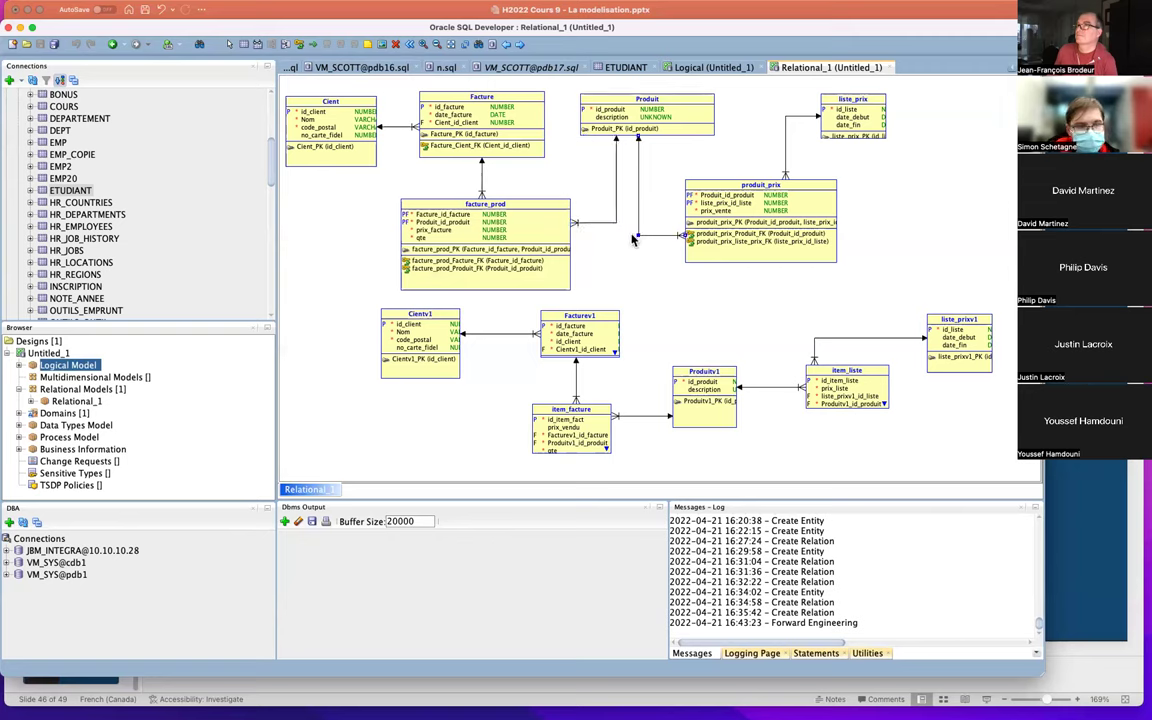
click(638, 225)
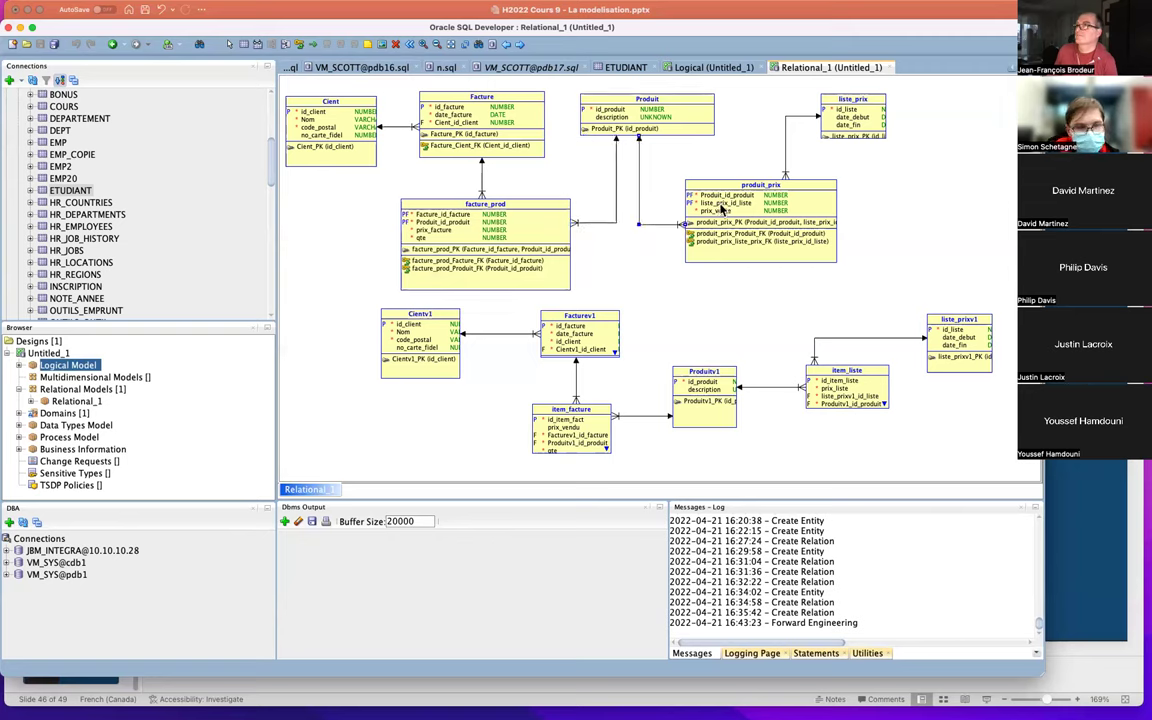
mouse_move(735, 208)
mouse_down()
mouse_move(738, 192)
mouse_move(730, 197)
mouse_up()
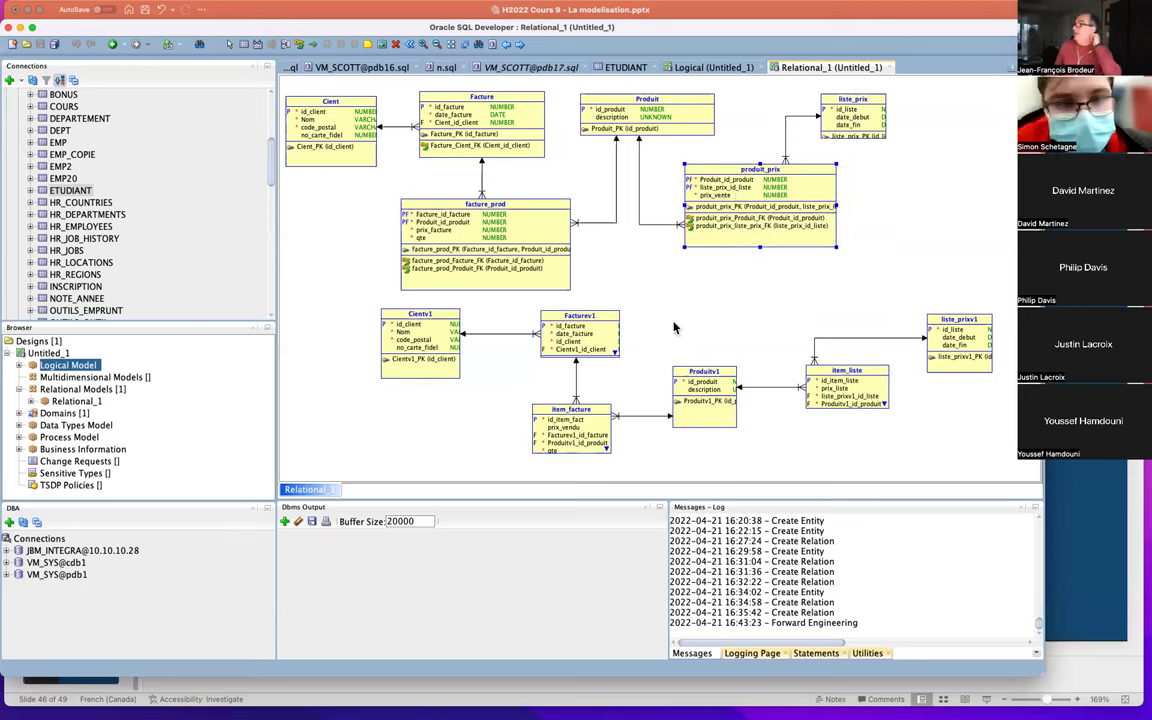
Show the logical model and save the data modeler design as "labo marche" in the Diagramme folder
click(688, 68)
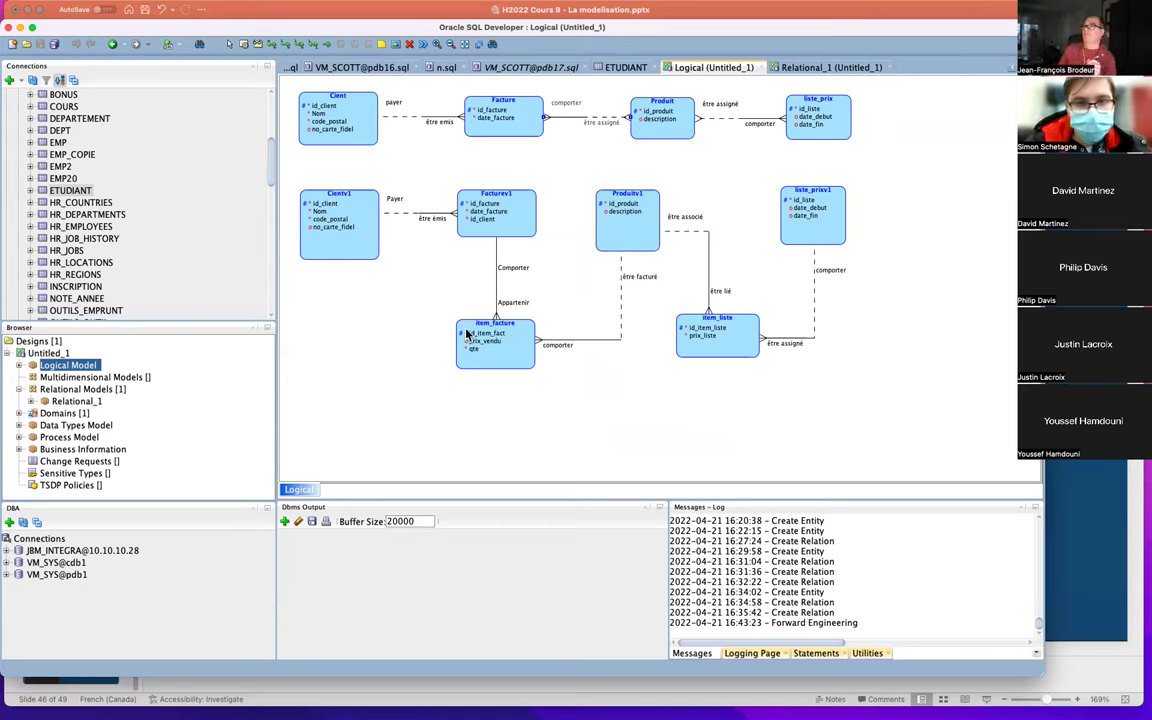
mouse_move(13, 10)
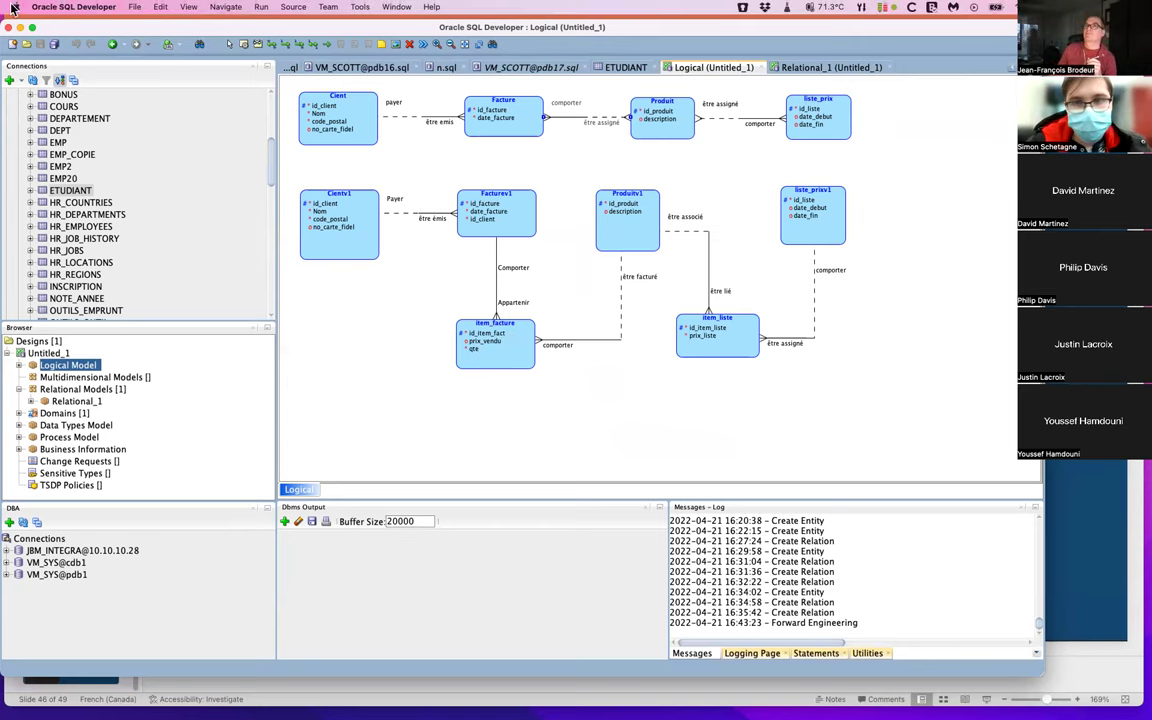
click(135, 7)
mouse_move(164, 167)
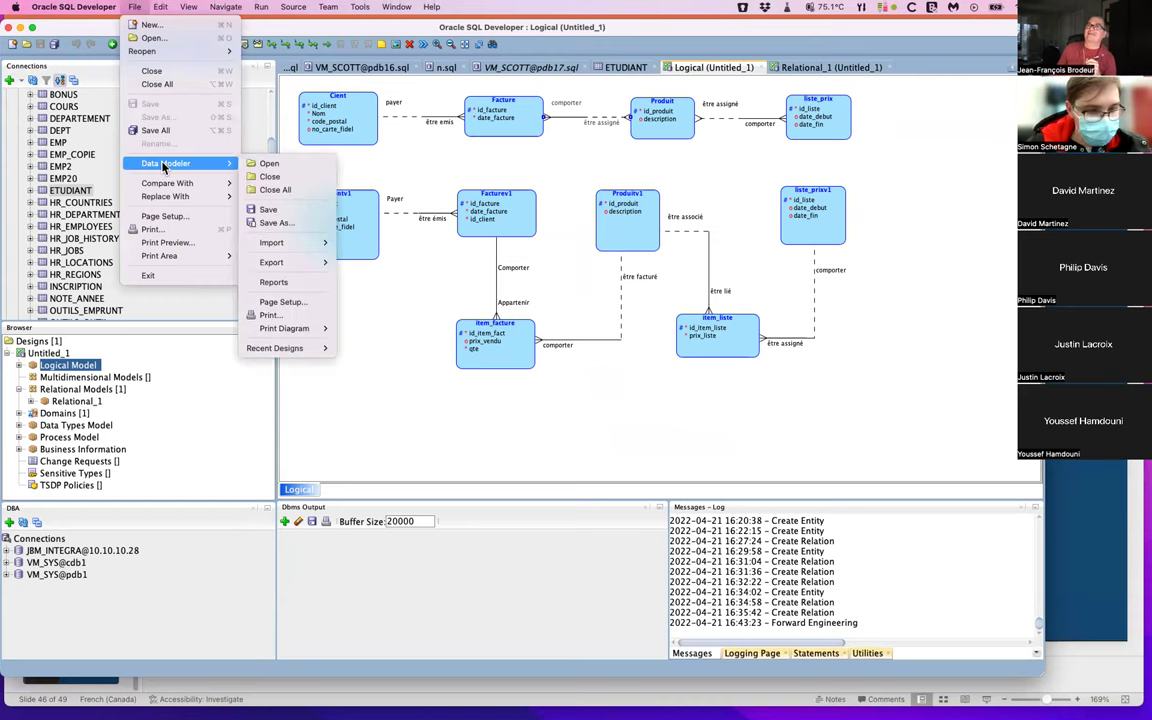
click(280, 224)
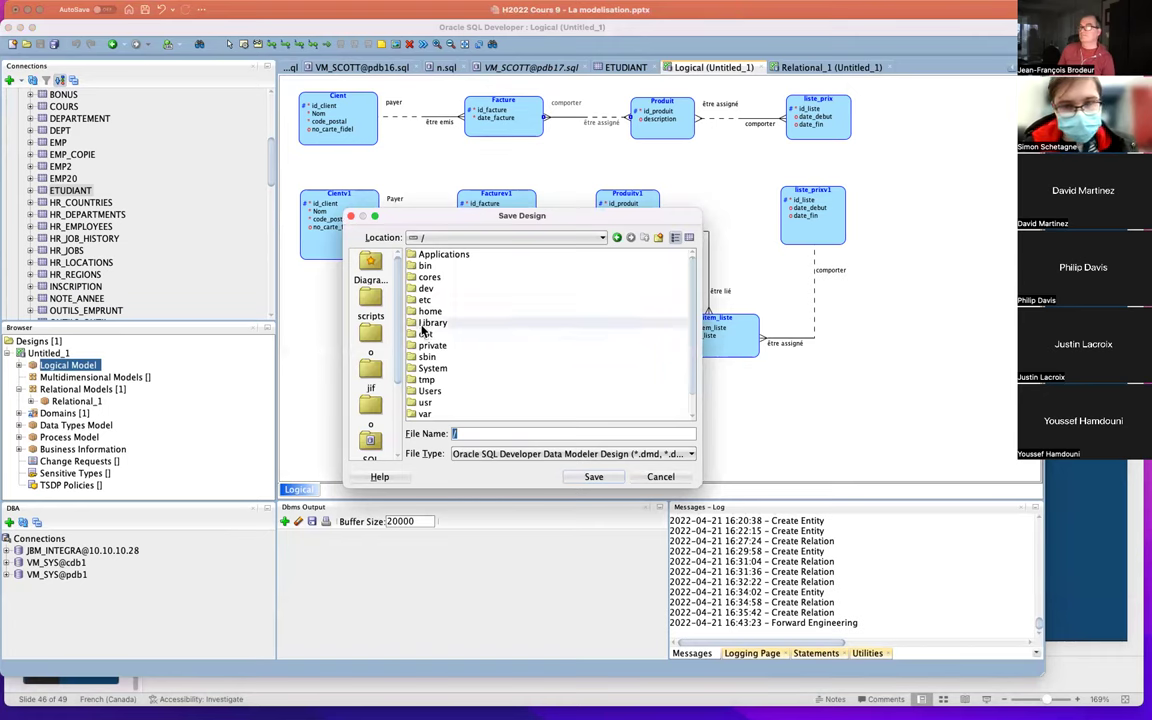
scroll(430, 325, down, 2)
click(364, 266)
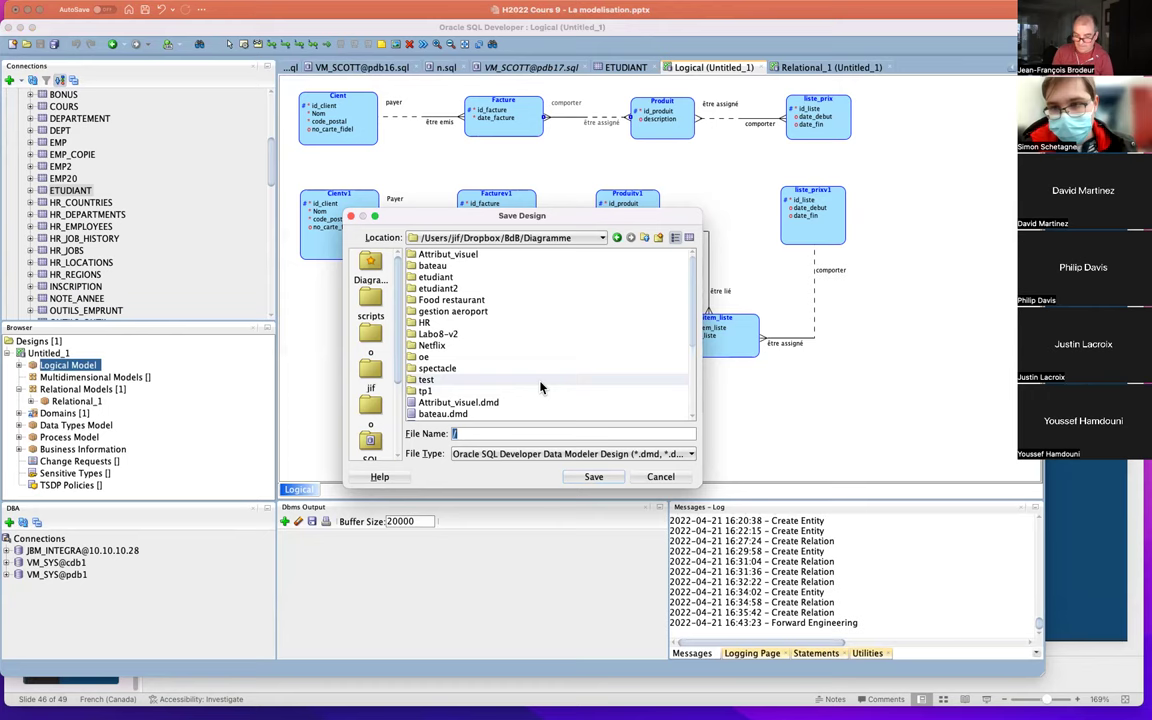
text(labo)
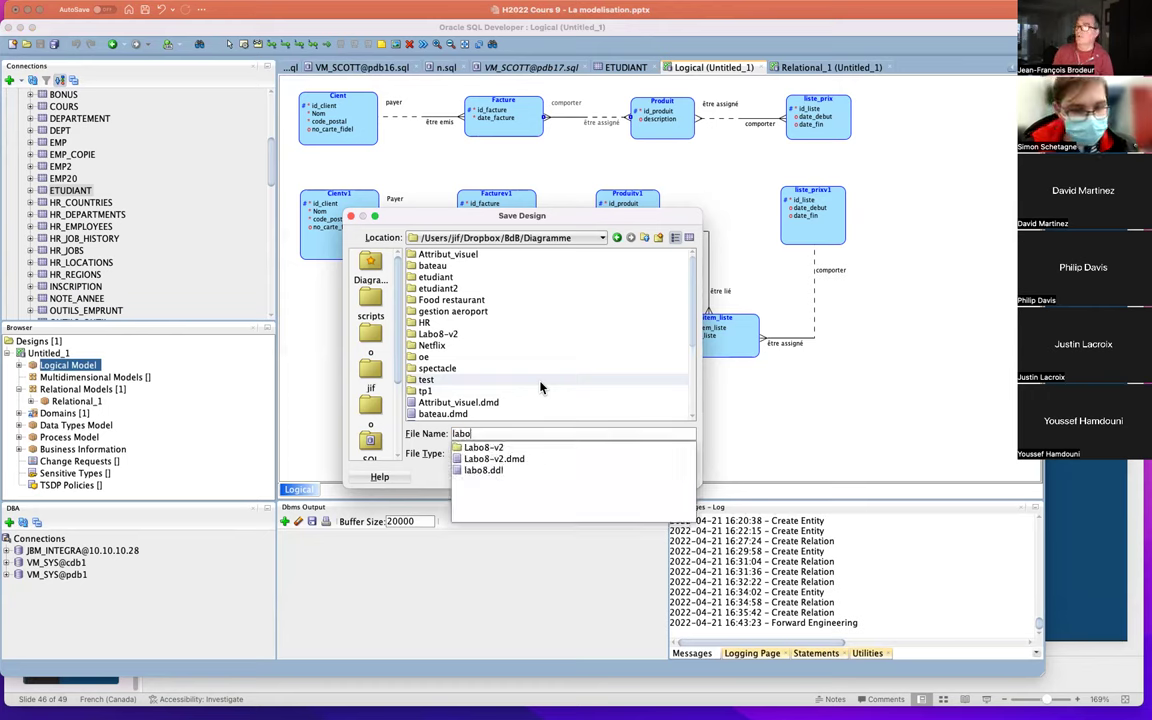
key(Escape)
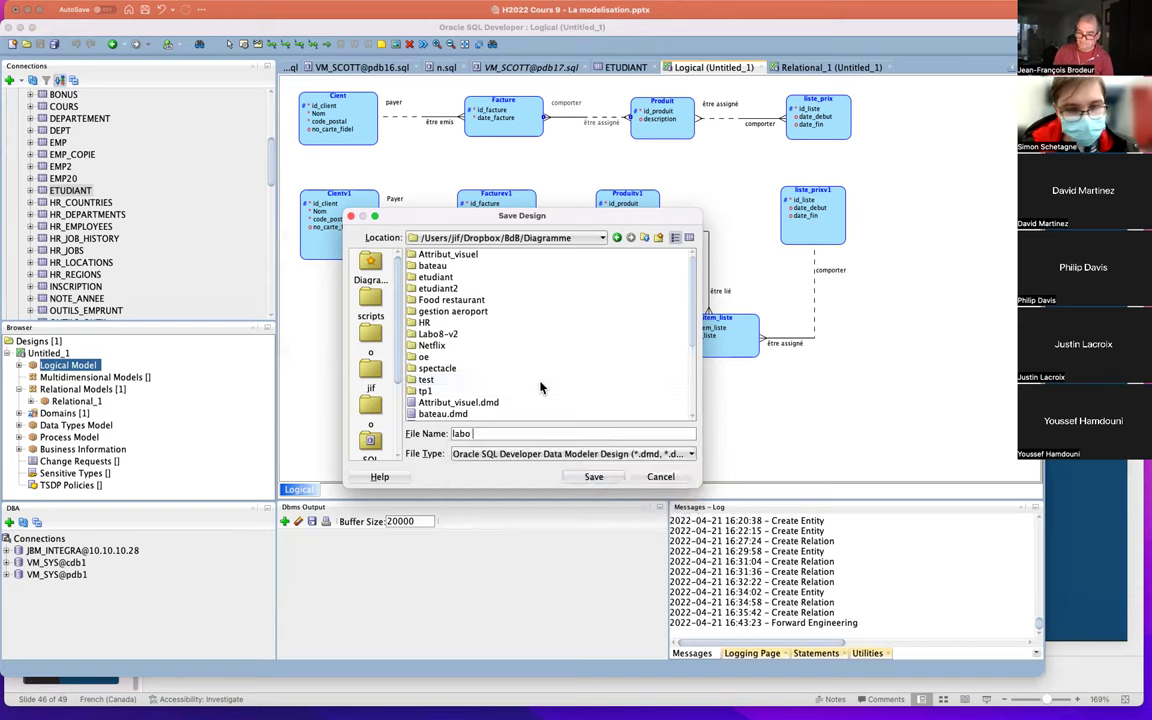
text(marche)
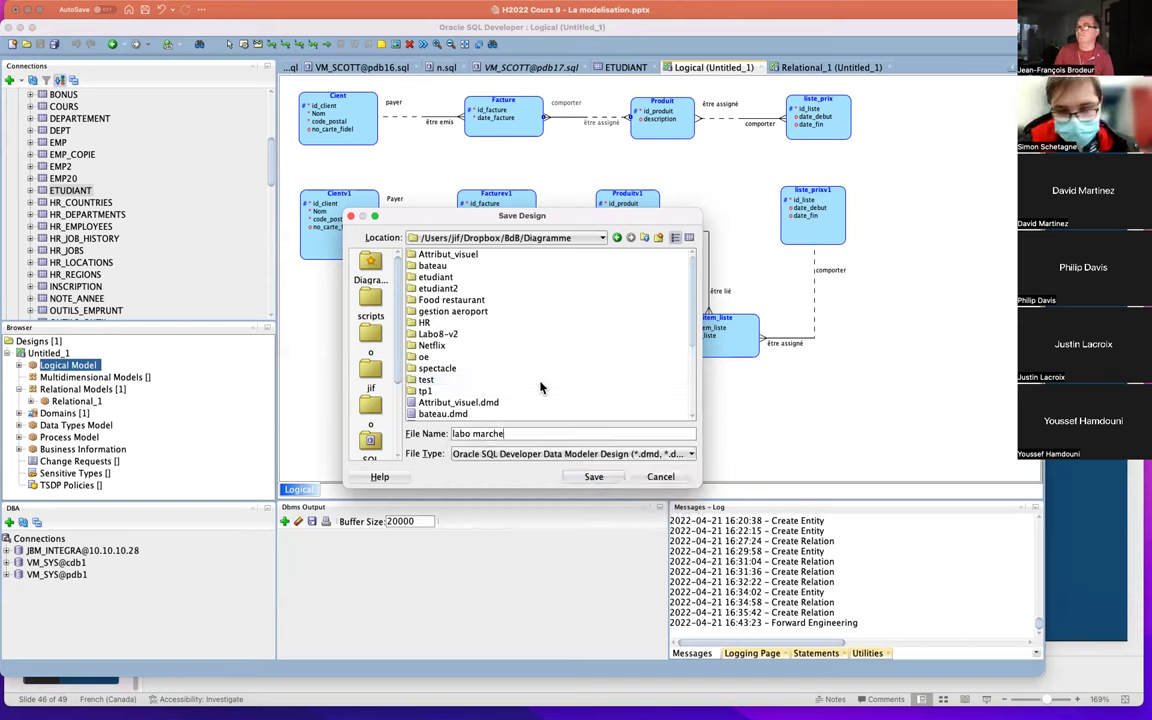
click(592, 478)
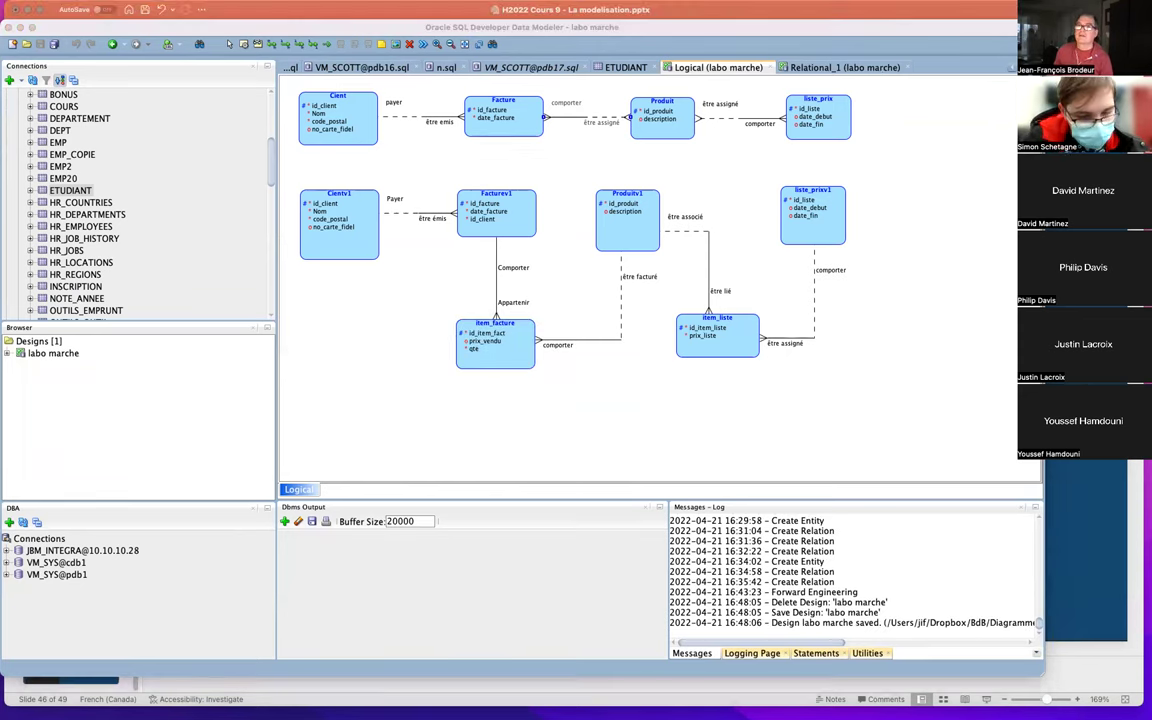
Switch to Finder and examine the saved "labo marche" folder and .dmd file in Dropbox/BdB/Diagramme, sorted by modification date
click(90, 160)
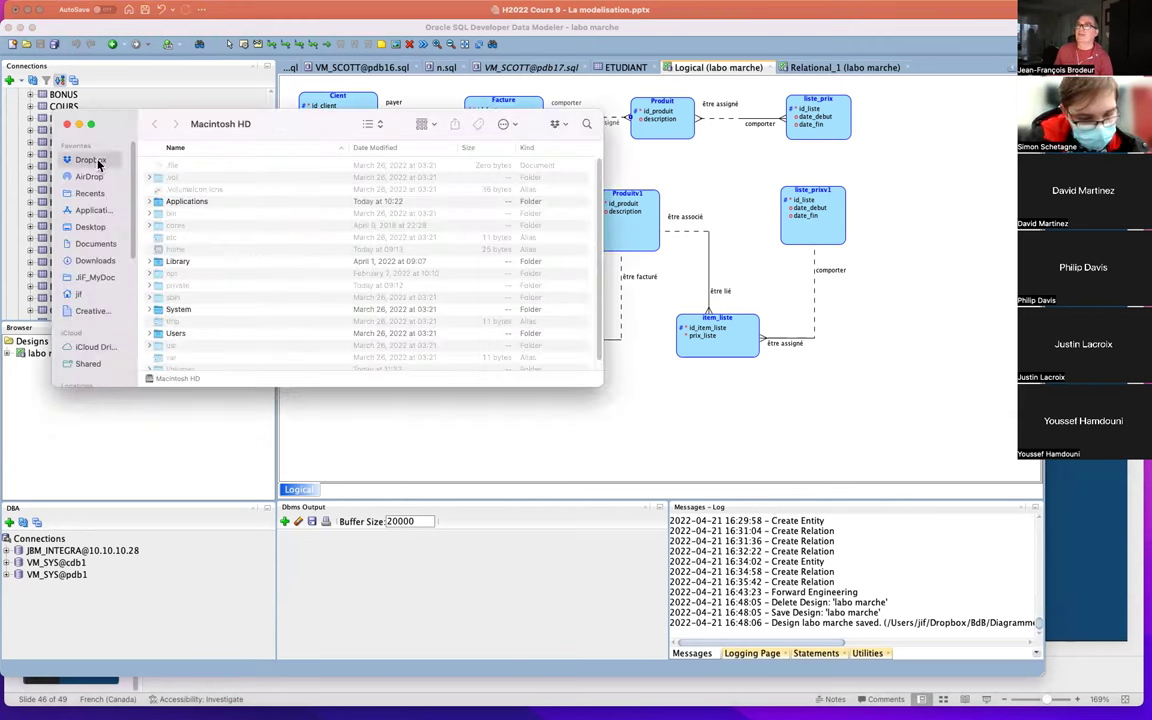
double_click(172, 227)
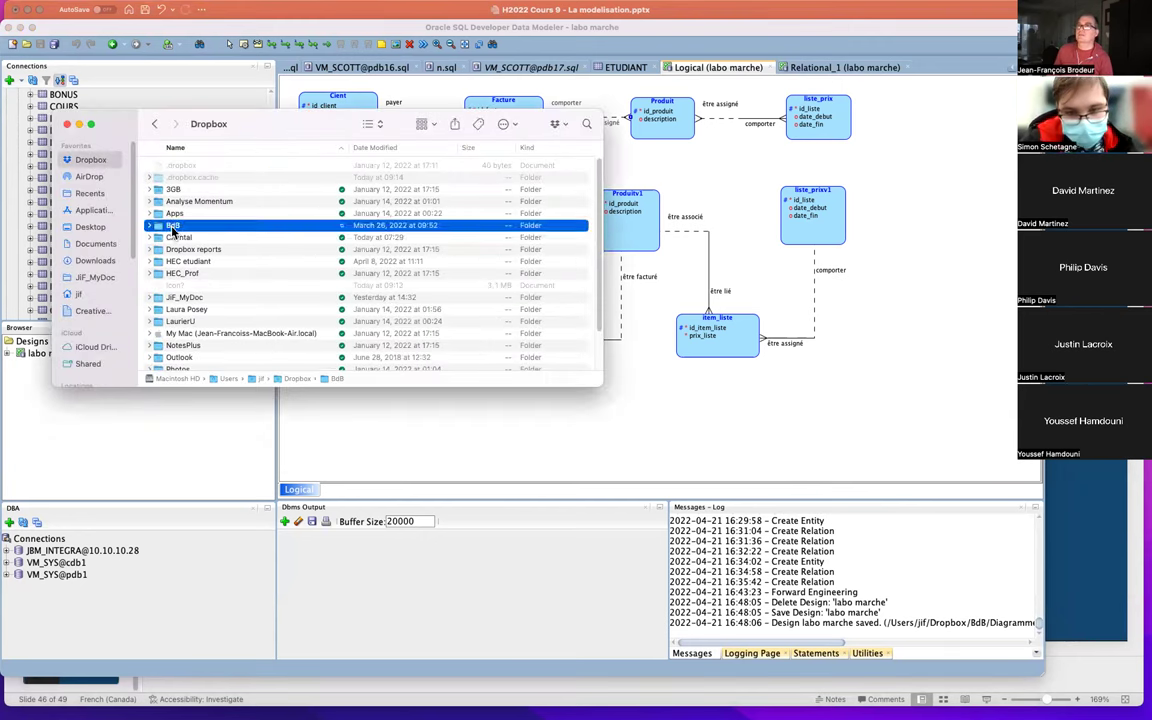
double_click(175, 250)
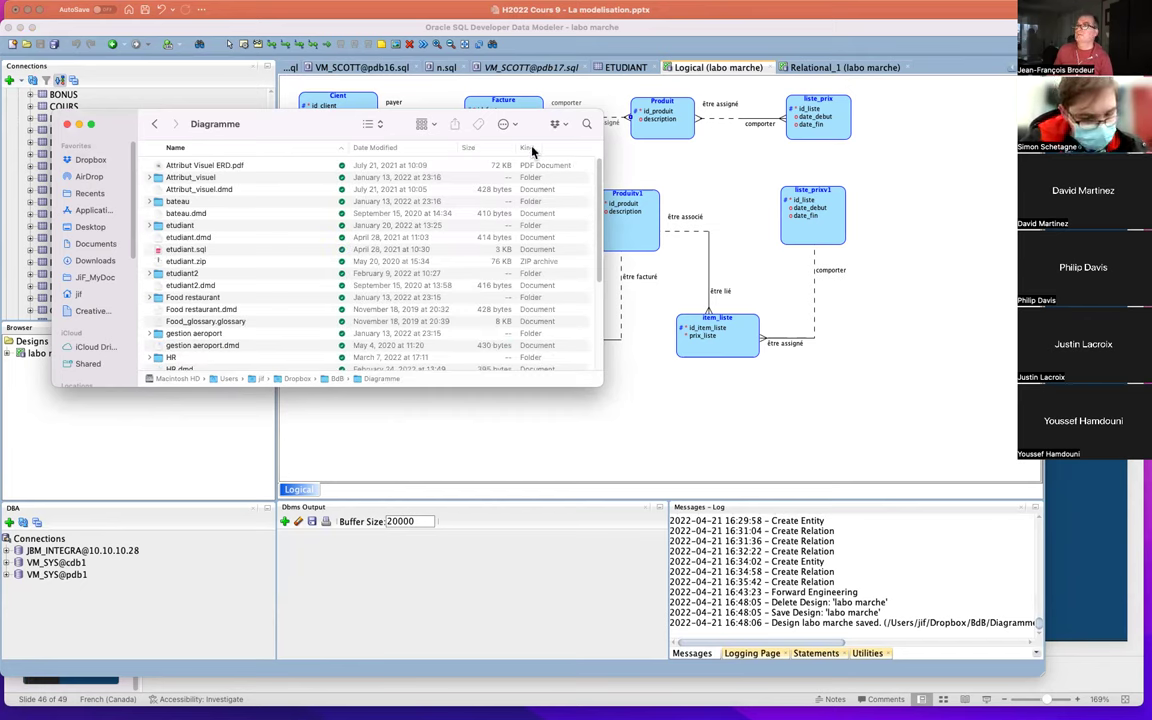
click(418, 150)
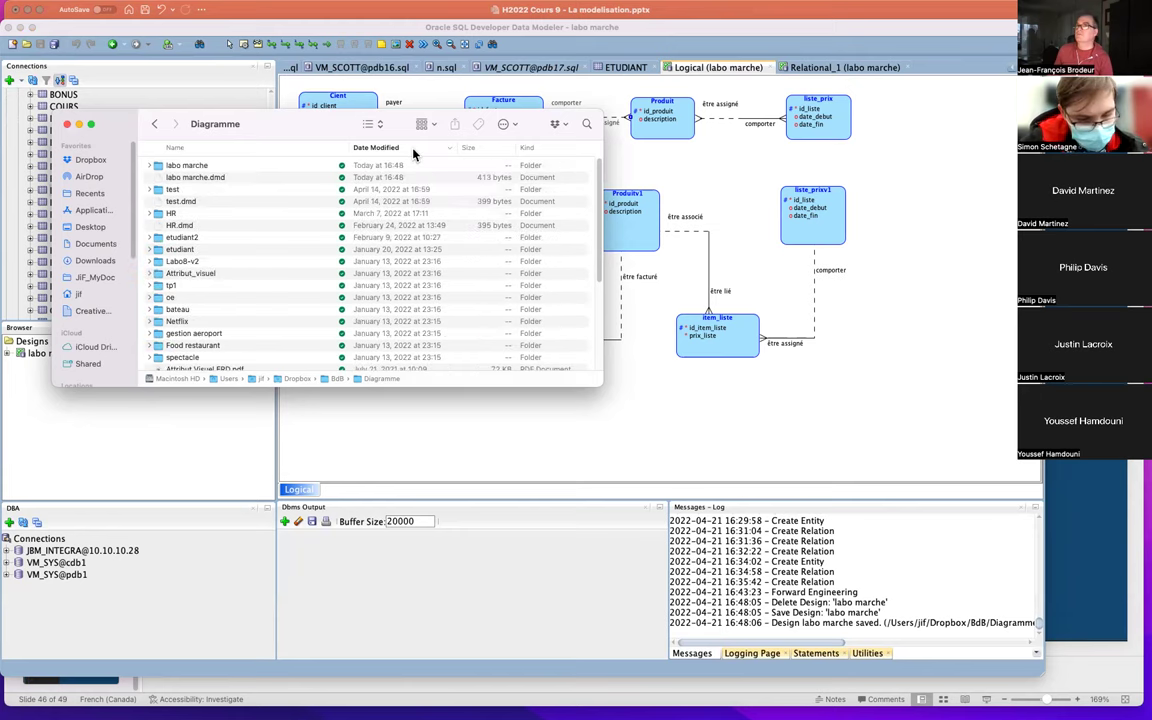
click(190, 166)
shift+click(193, 178)
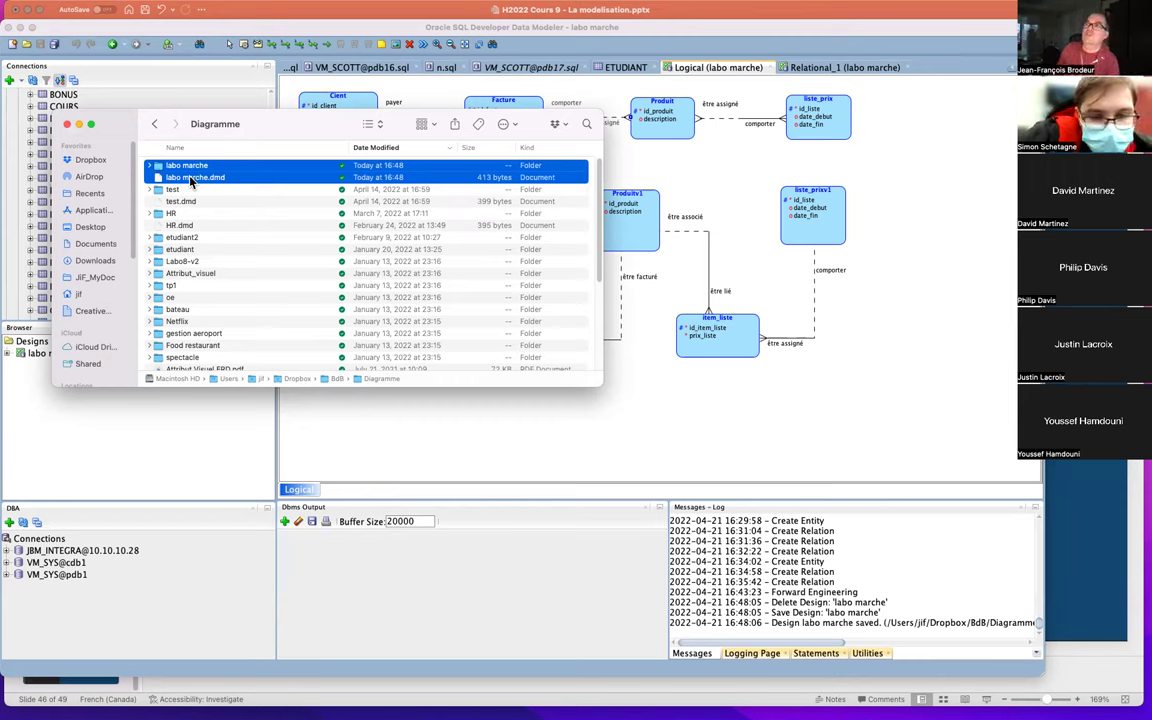
click(214, 180)
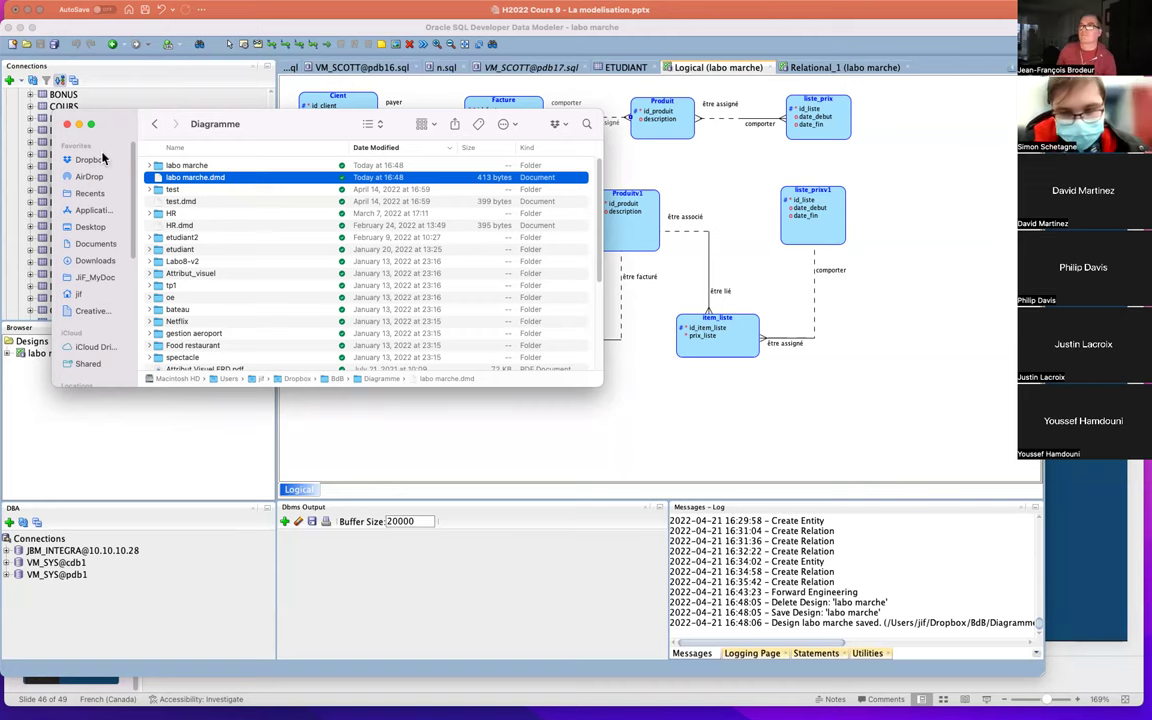
click(67, 125)
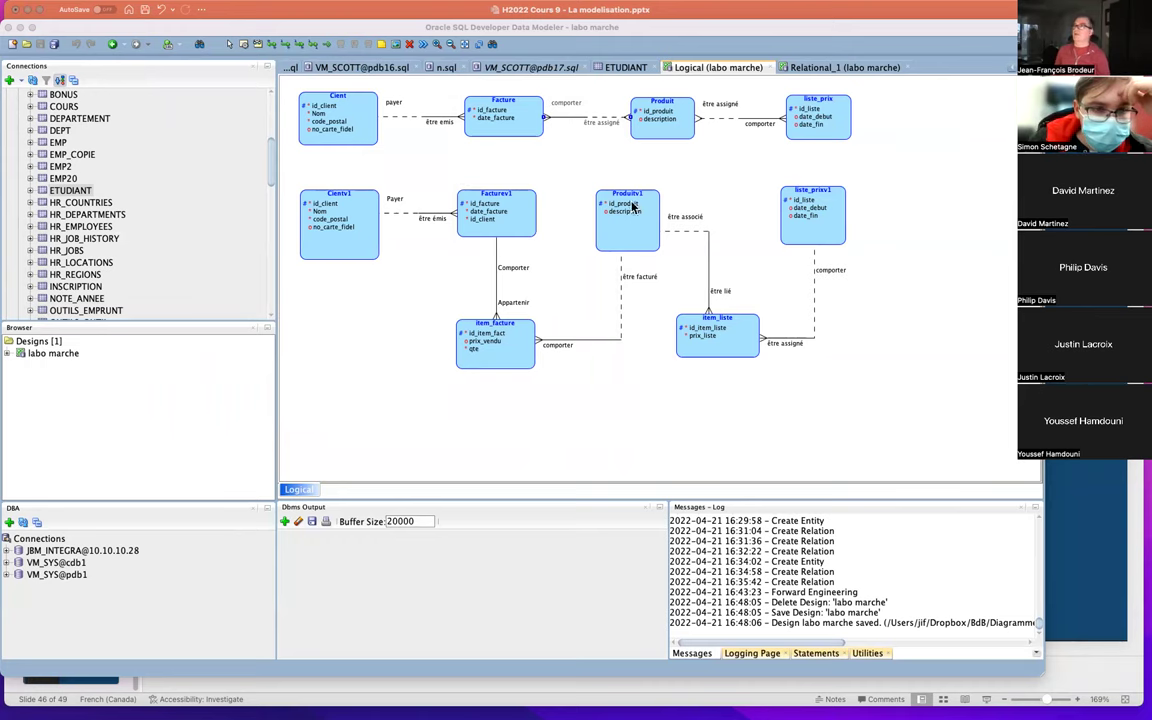
In the relational diagram, move Cientv1, Facturev1 and item_facture leftward, keeping Facturev1 above item_facture
click(820, 67)
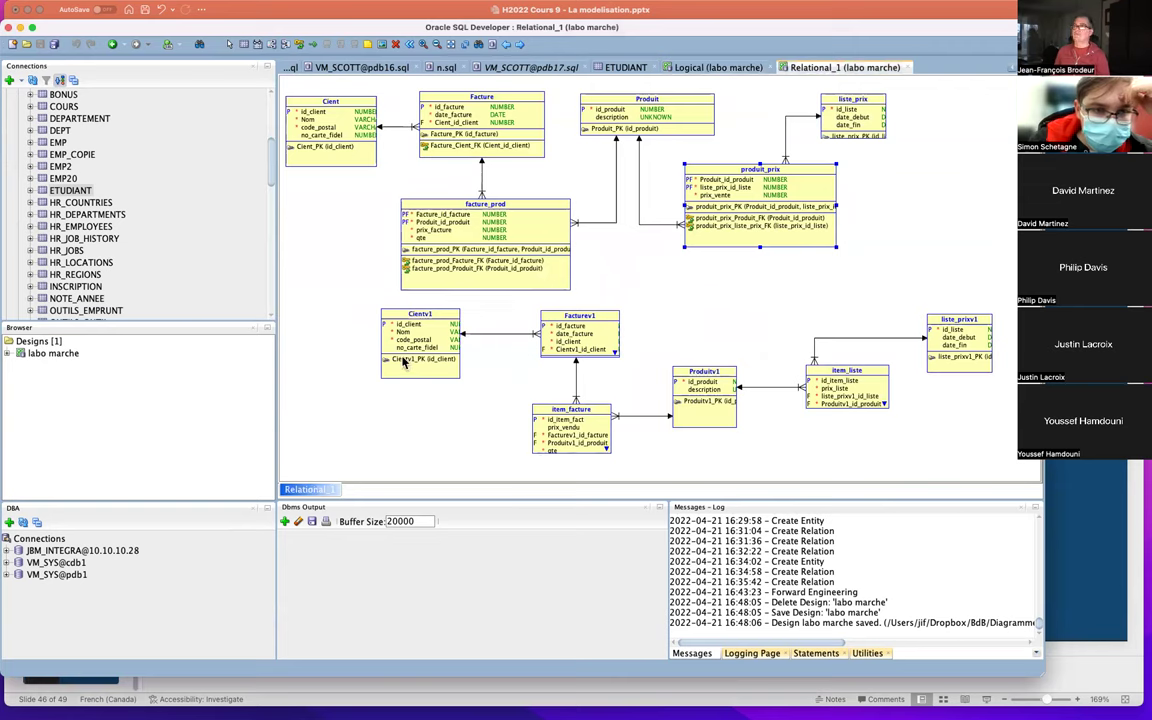
drag(402, 311, 310, 308)
drag(590, 347, 508, 350)
drag(578, 432, 498, 432)
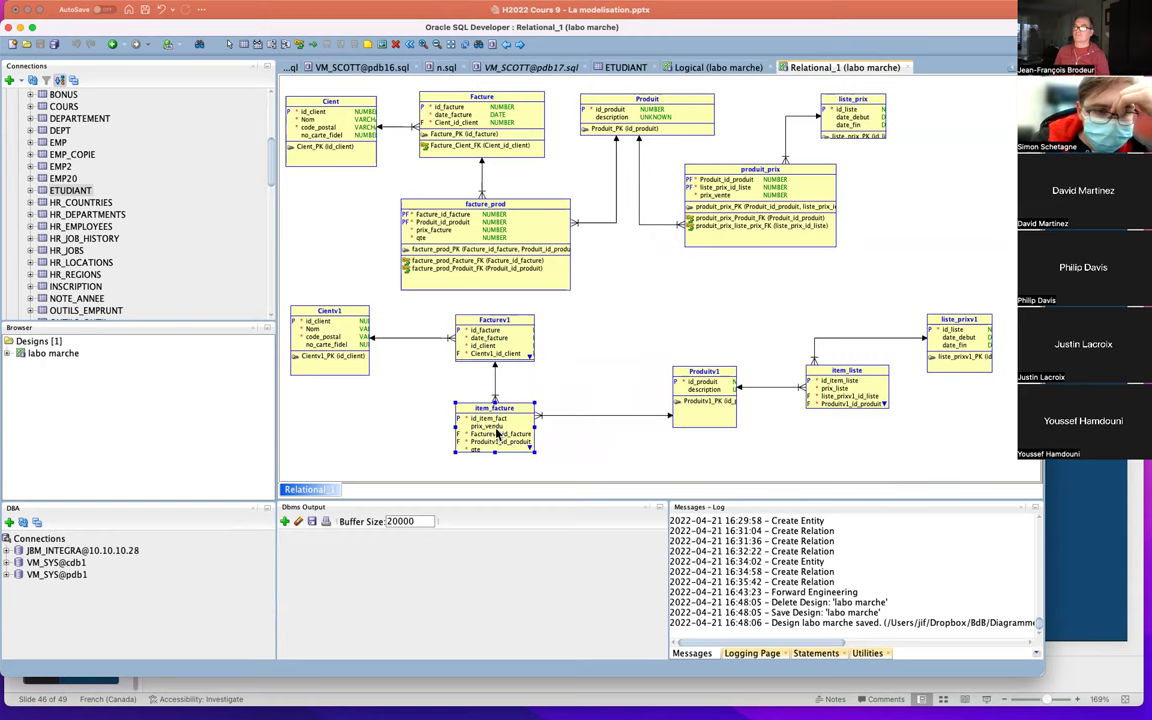
Move Produitv1 level with Facturev1, then add an elbow to the Produitv1–item_facture relation and bend it at a right angle
drag(697, 391, 653, 335)
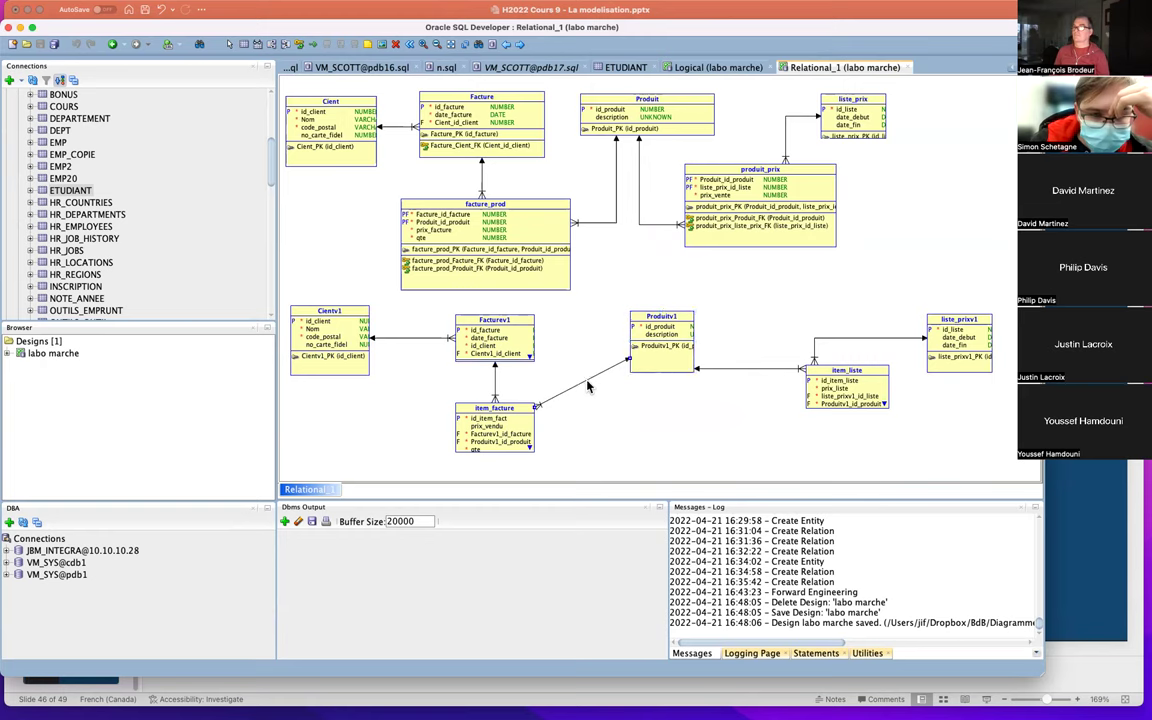
right_click(591, 389)
click(620, 443)
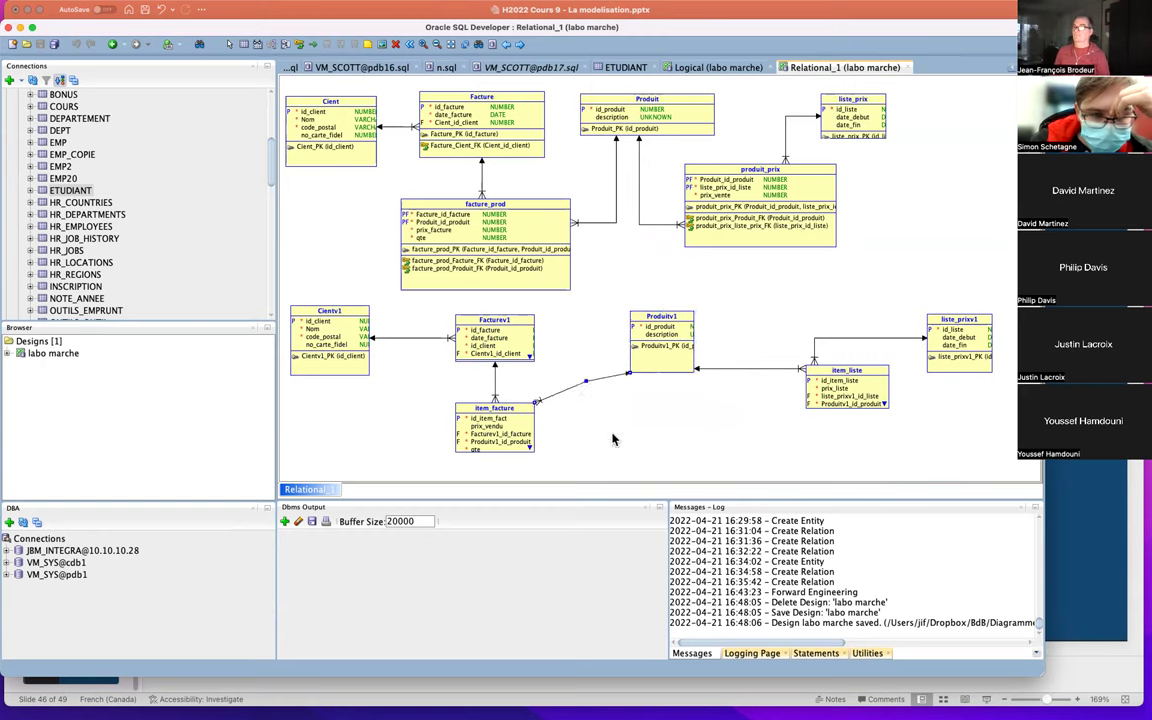
drag(584, 381, 655, 426)
Move item_liste below Produitv1's level, add an elbow to the Produitv1–item_liste relation, and bend the line at a right angle
click(840, 392)
drag(835, 392, 811, 433)
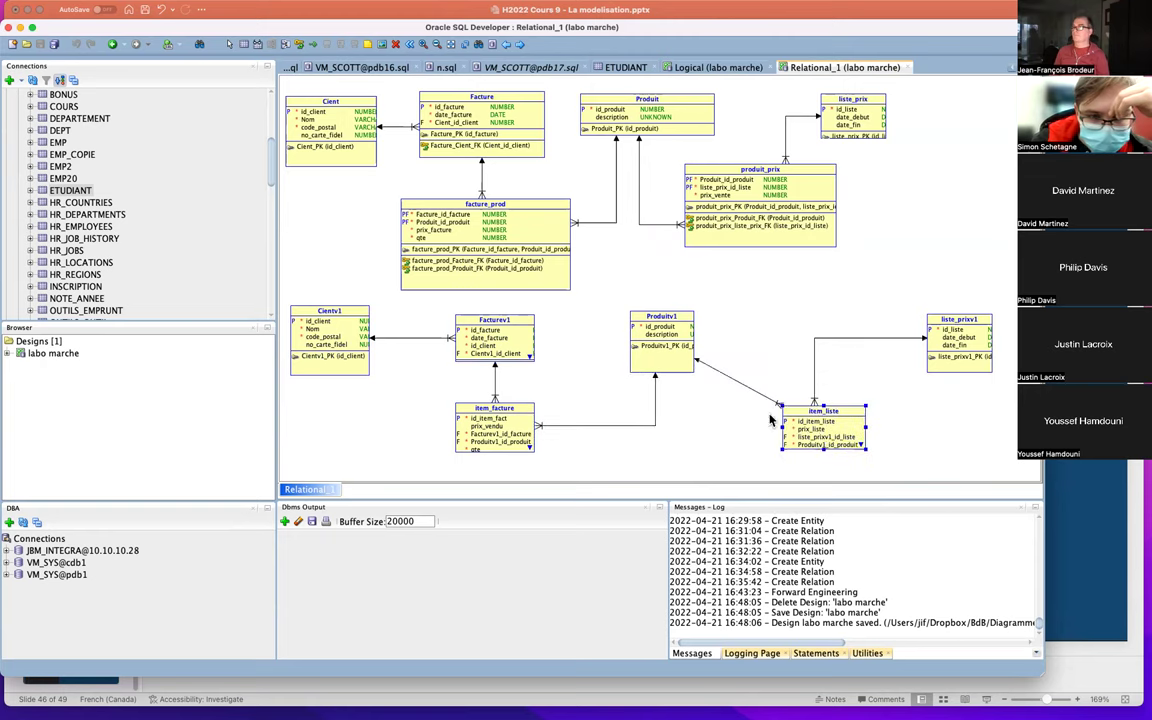
double_click(742, 389)
right_click(742, 389)
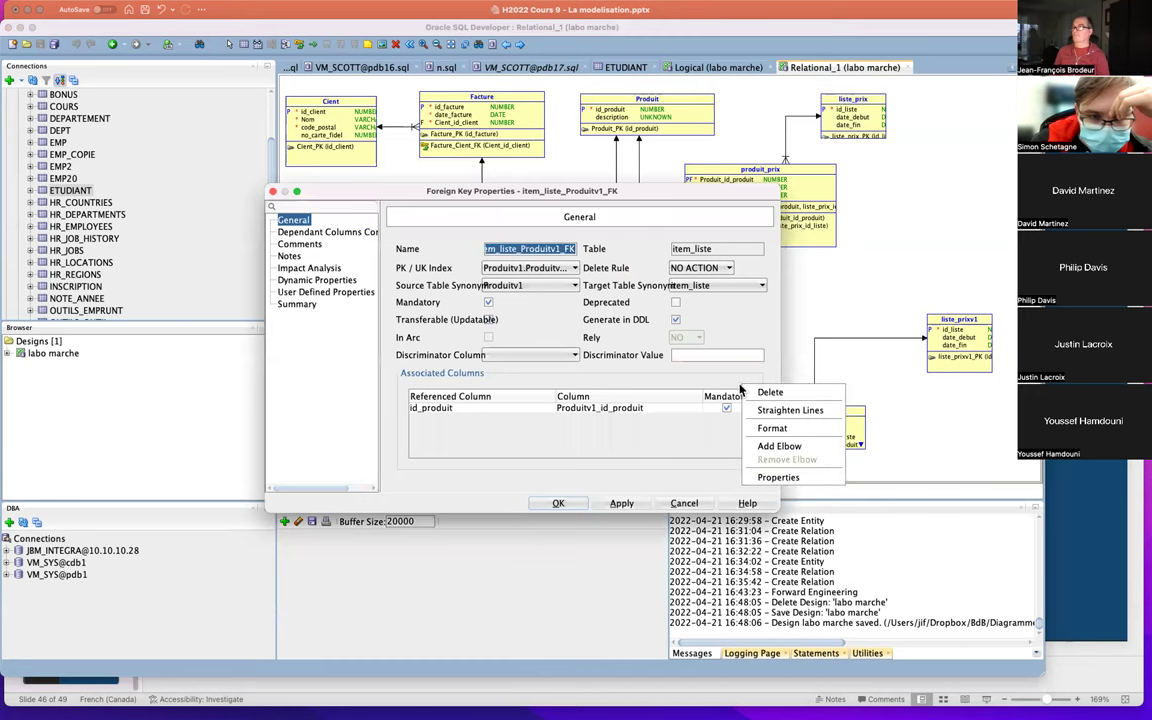
click(779, 446)
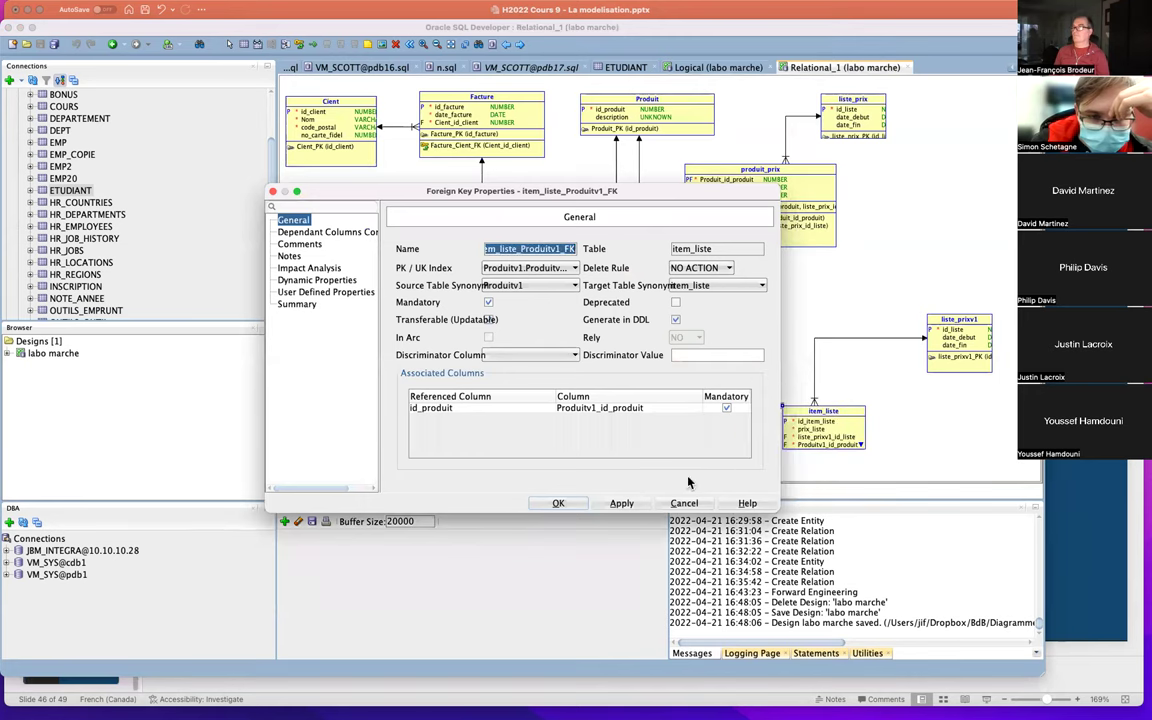
click(571, 504)
drag(742, 389, 681, 427)
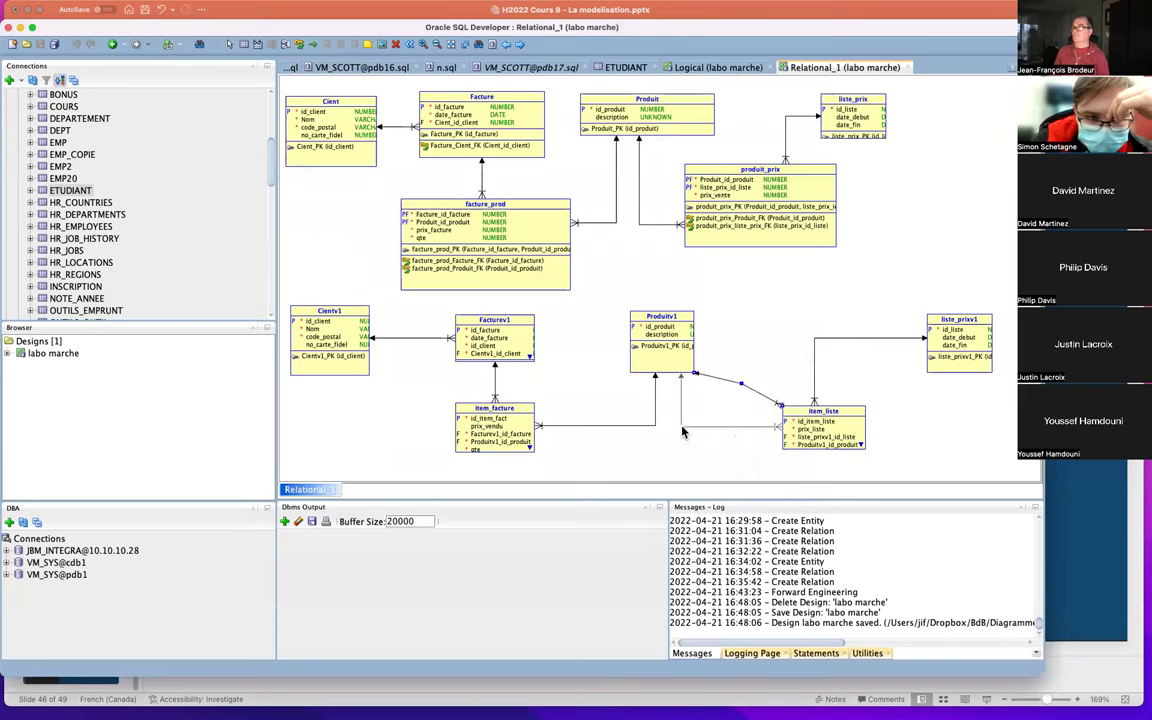
Move item_liste and liste_prixv1 closer to Produitv1, and align their relation's elbow vertically above item_liste
drag(810, 449, 752, 452)
click(955, 340)
drag(955, 340, 762, 340)
click(815, 340)
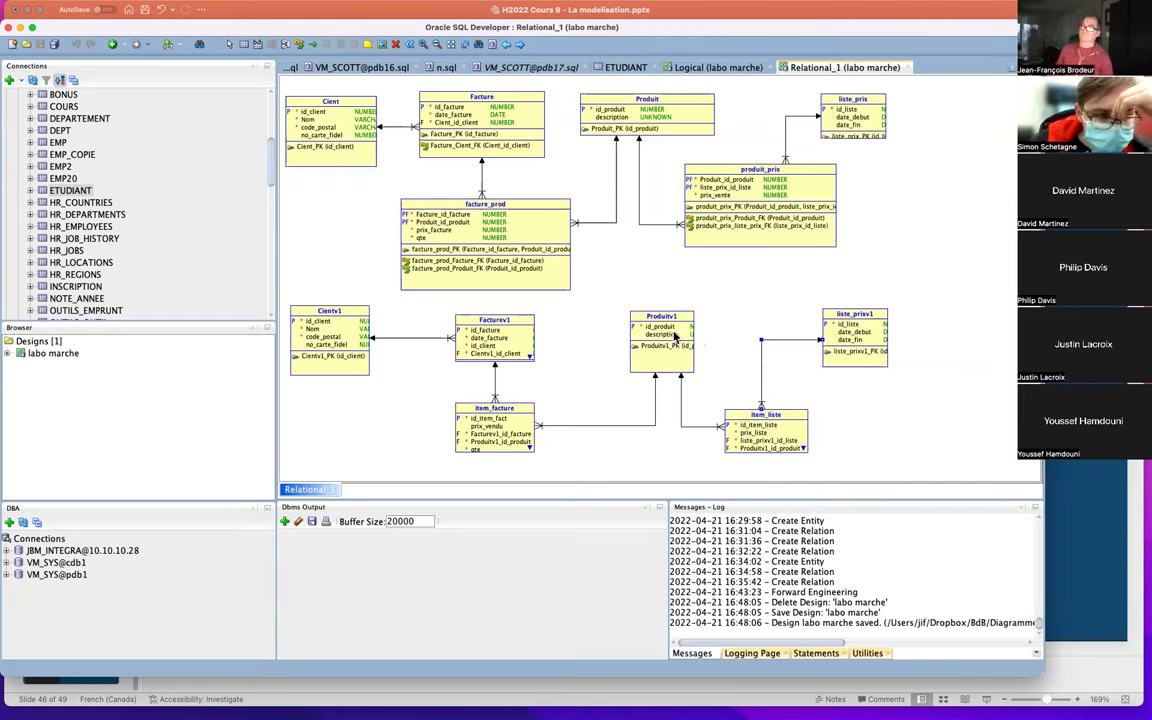
Enlarge Facturev1 and item_facture to show more of their columns and keys, and move Facturev1 slightly up to keep them apart
click(508, 340)
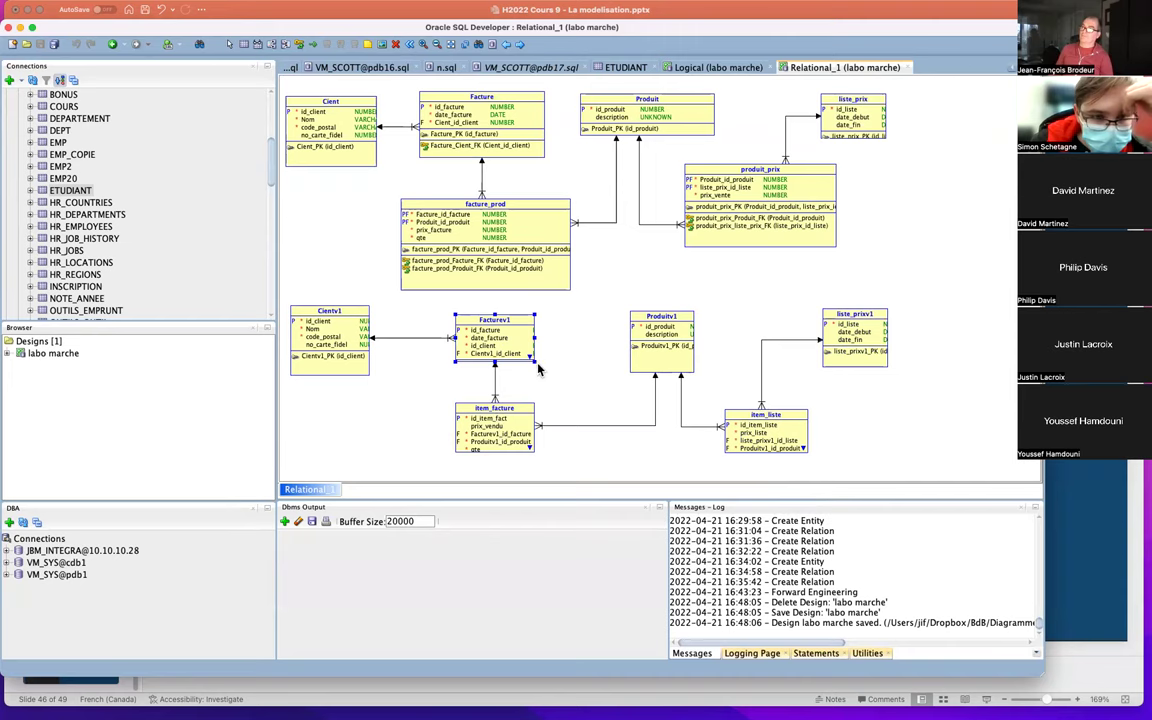
drag(535, 361, 572, 391)
click(488, 447)
drag(534, 452, 582, 470)
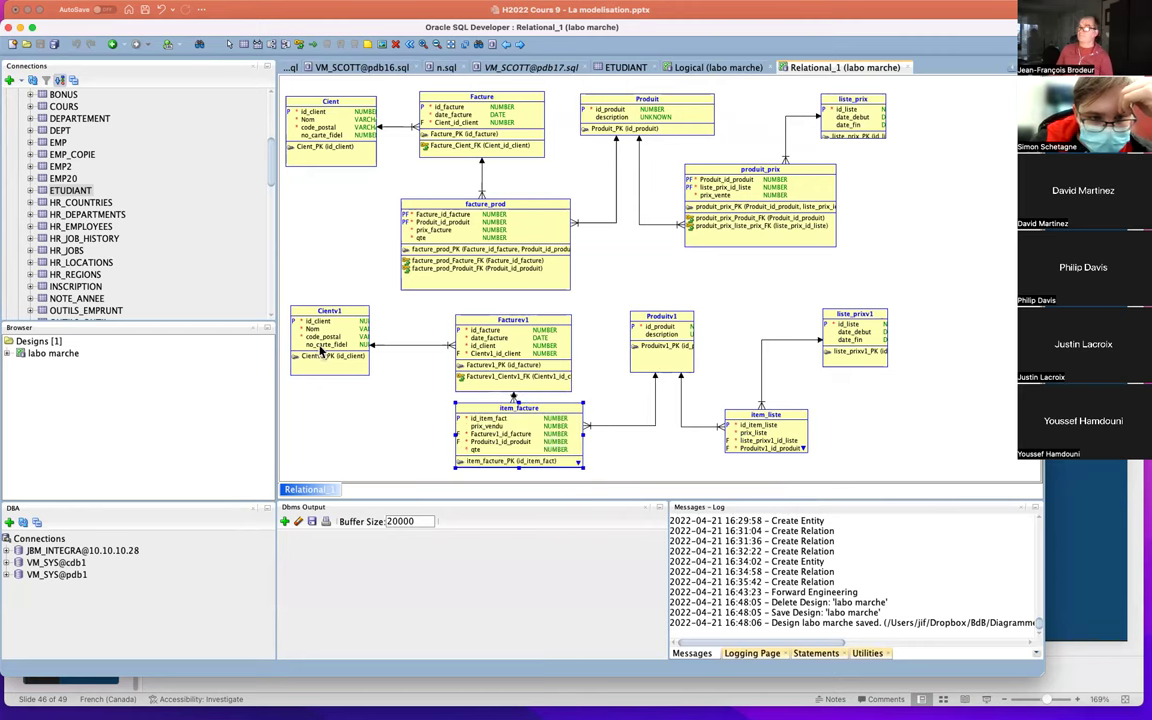
drag(524, 343, 524, 332)
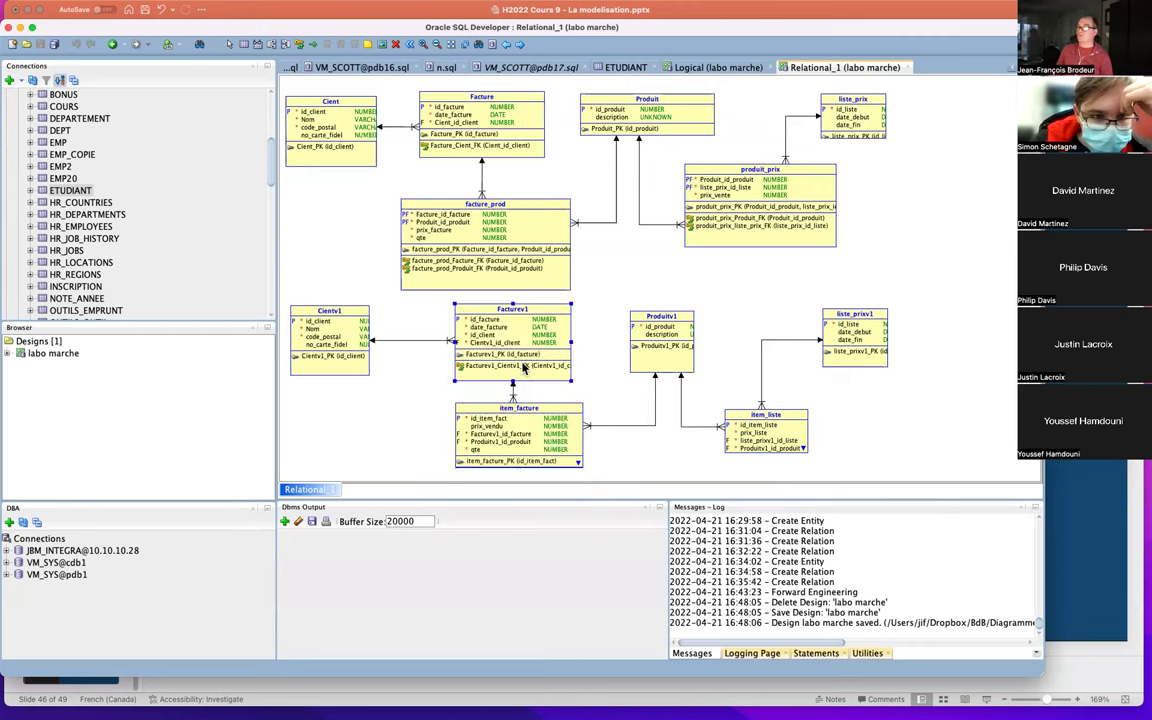
click(355, 343)
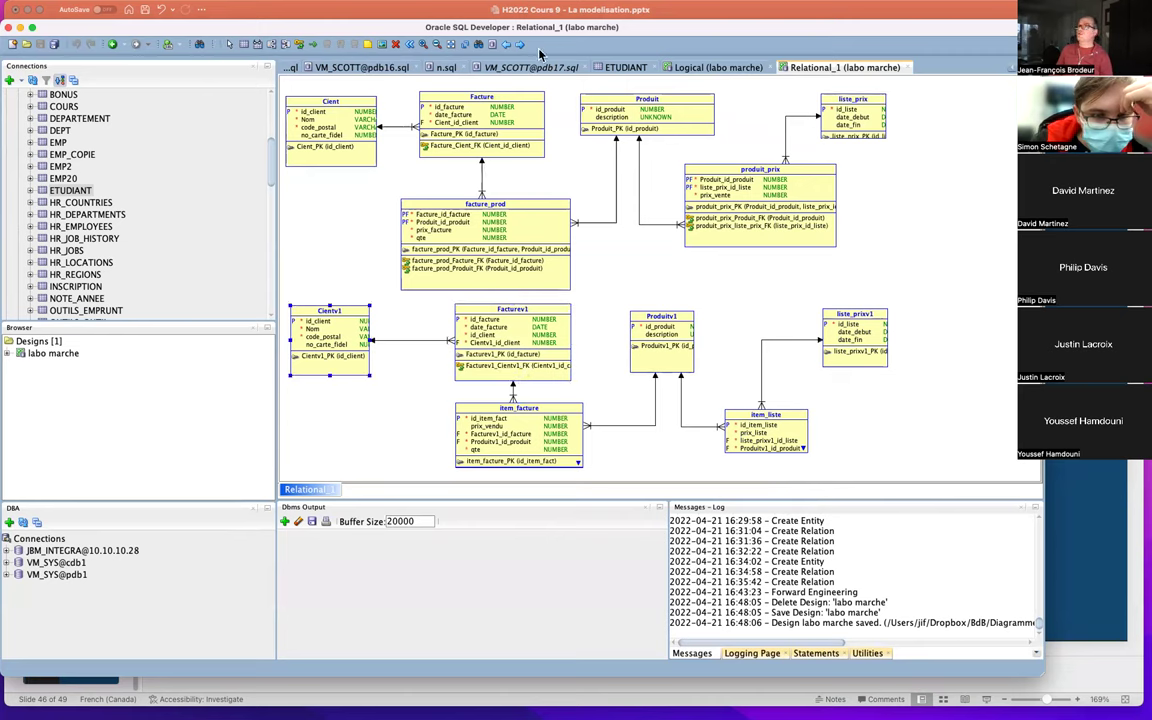
Generate the Oracle Database 11g DDL script for the Relational_1 model with the default generation options
click(493, 47)
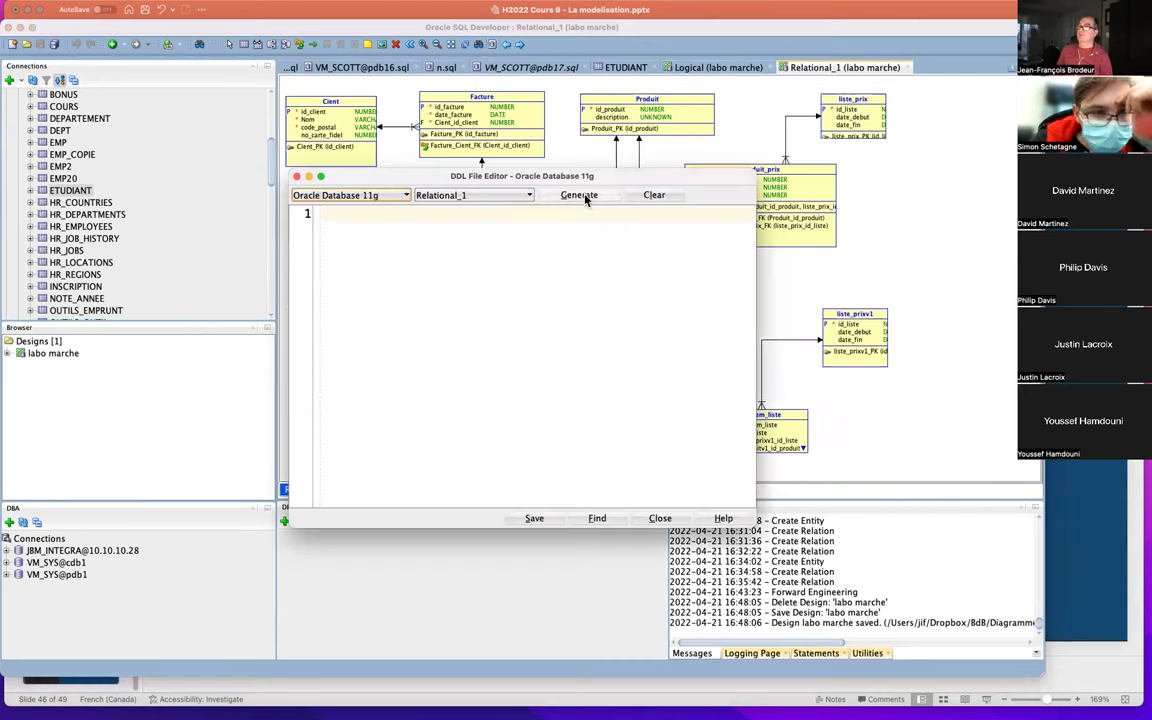
click(660, 519)
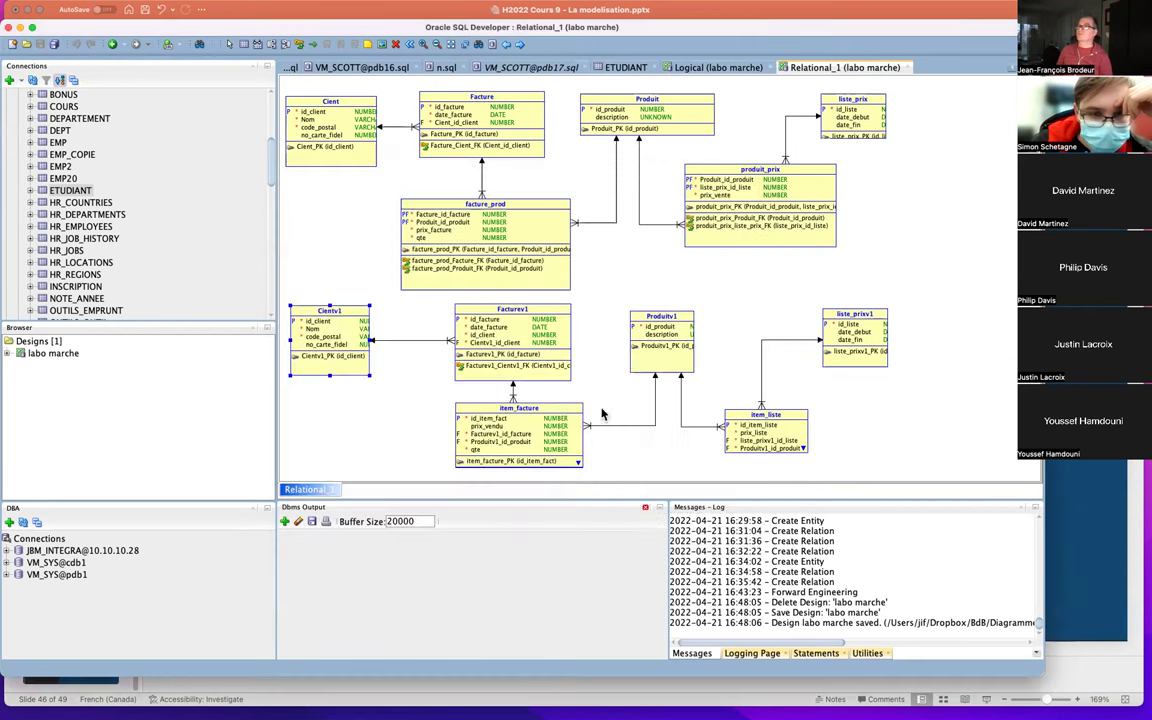
click(494, 52)
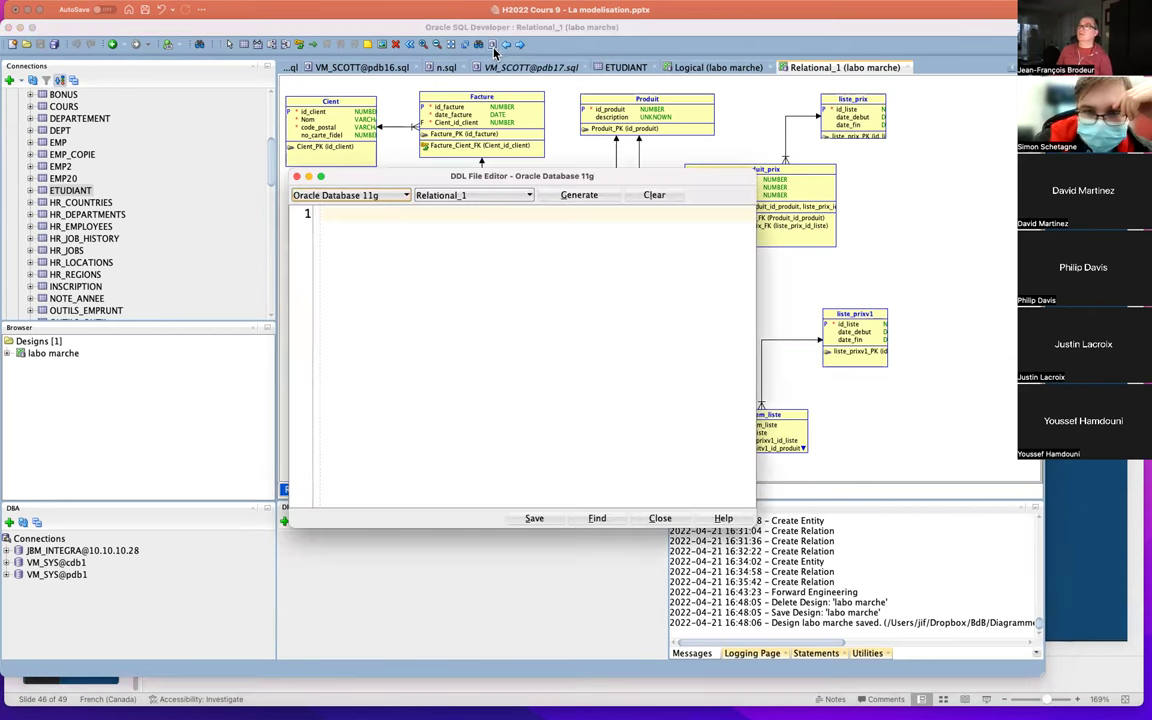
click(580, 196)
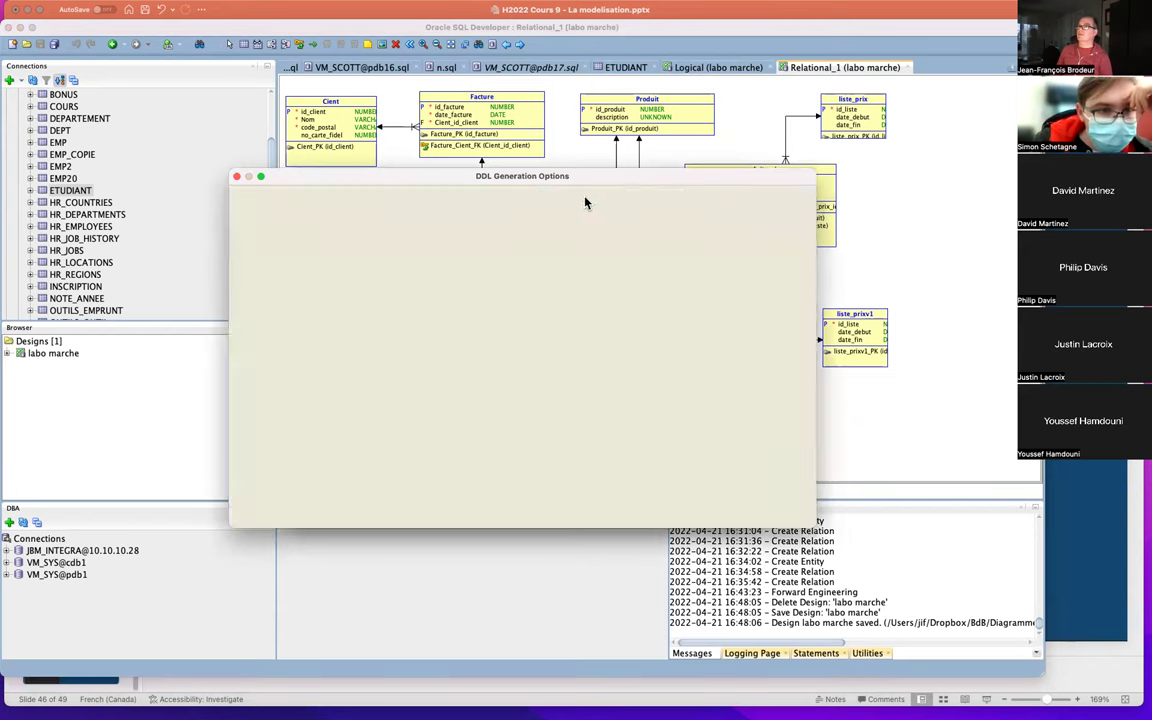
click(657, 518)
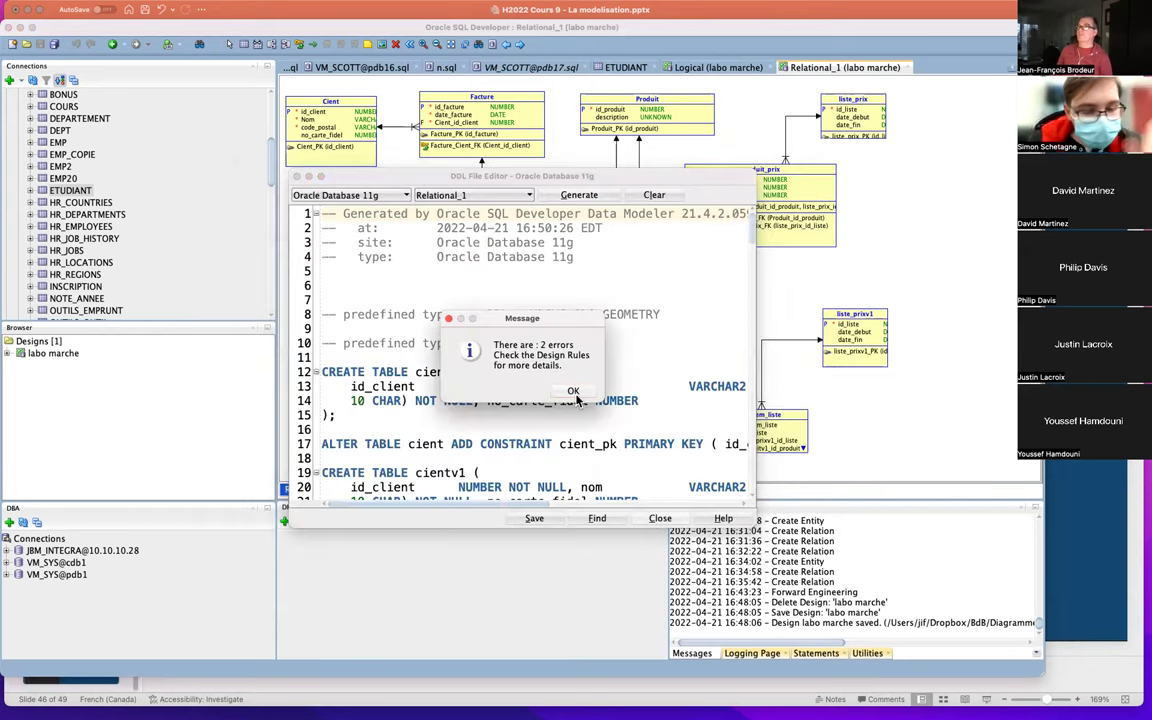
click(573, 391)
Enlarge the DDL file editor, examine the generated table and constraint statements for errors, and close it
drag(595, 172, 407, 66)
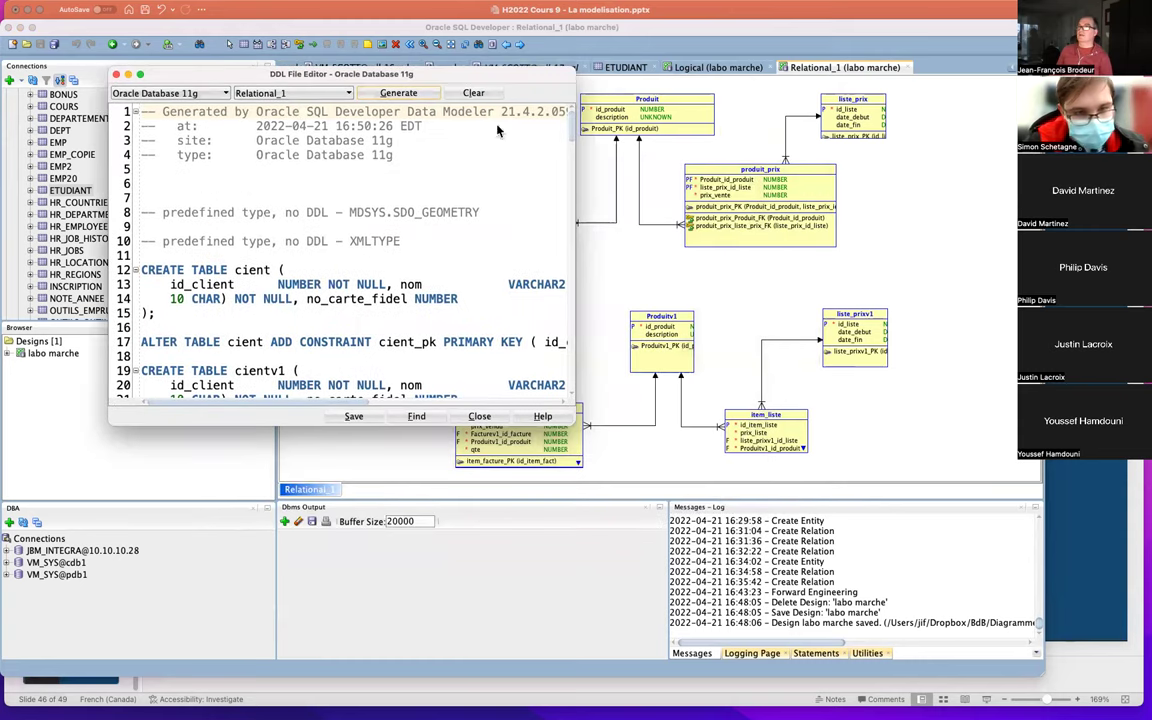
drag(579, 417, 1015, 680)
scroll(284, 218, down, 1)
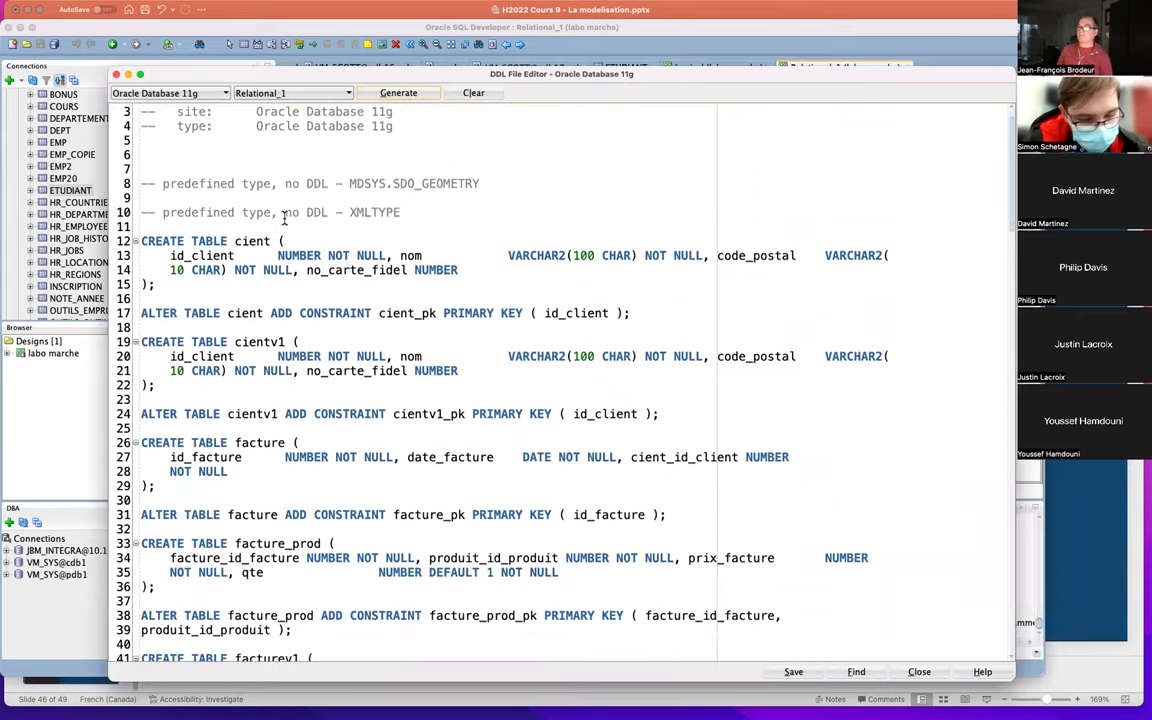
scroll(284, 218, down, 10)
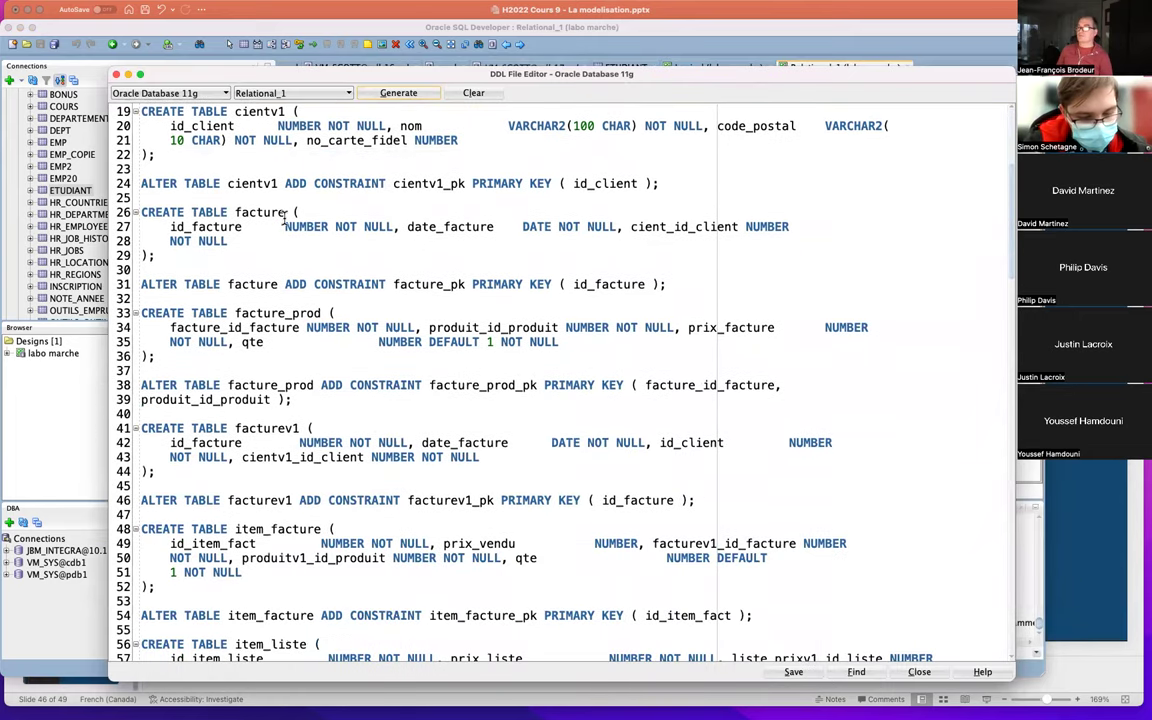
scroll(284, 218, down, 9)
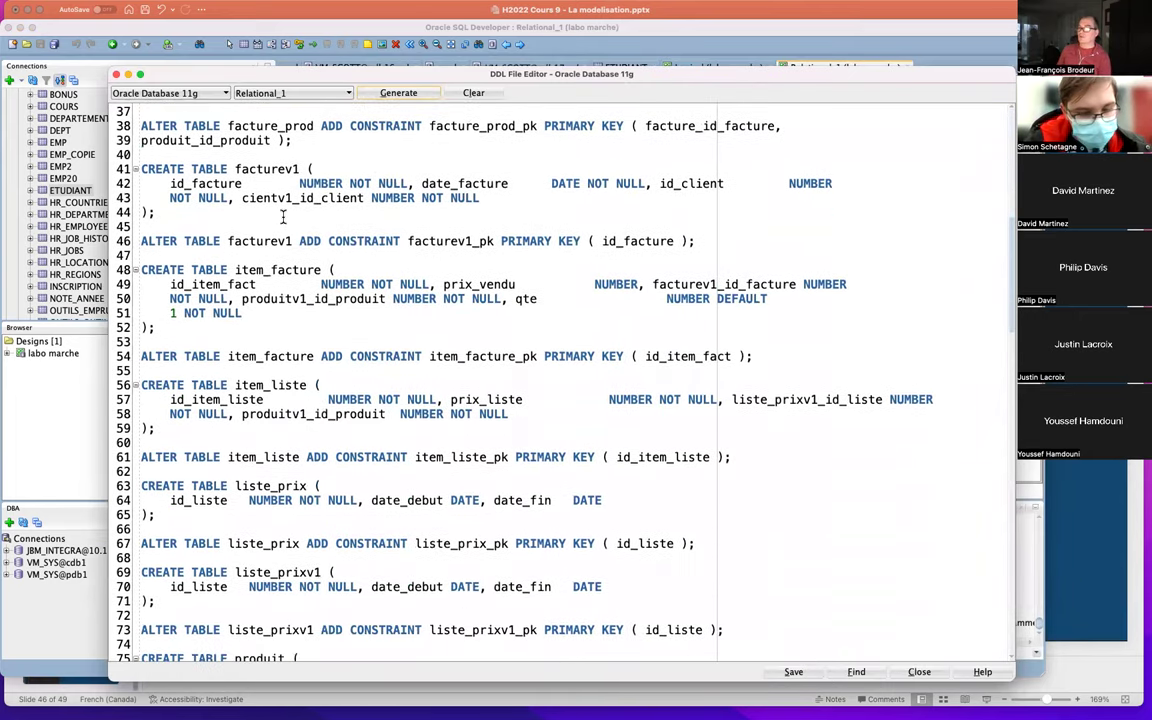
scroll(284, 218, down, 3)
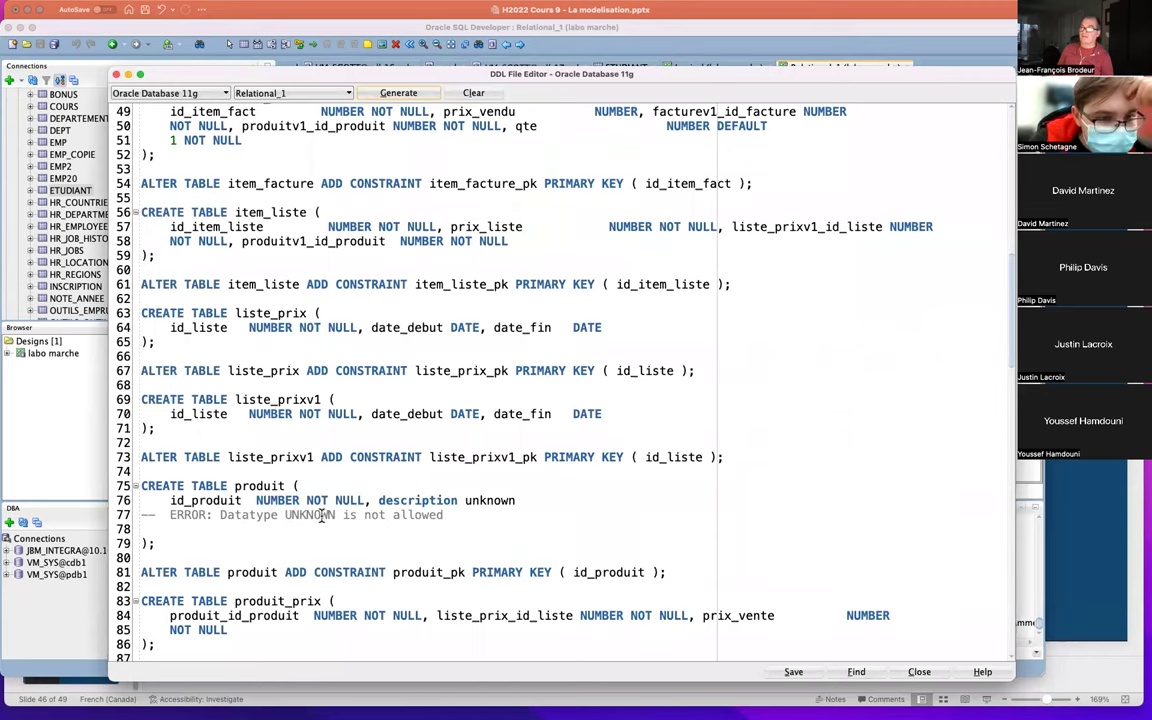
scroll(268, 513, down, 5)
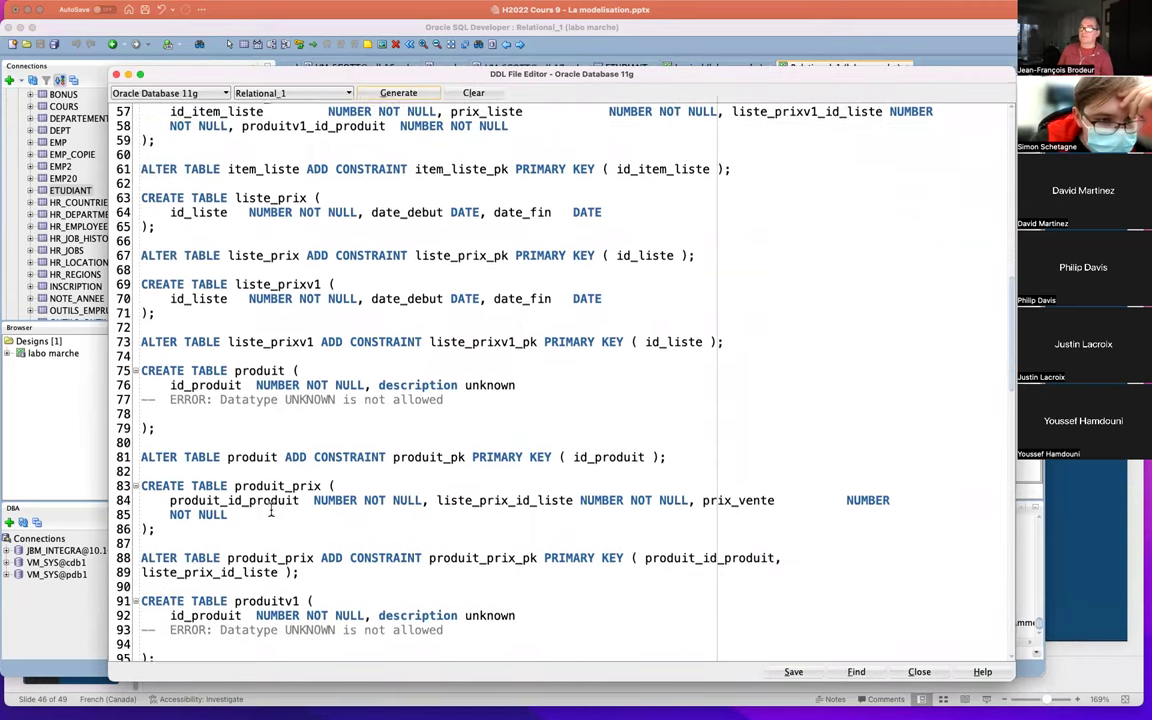
scroll(270, 510, up, 4)
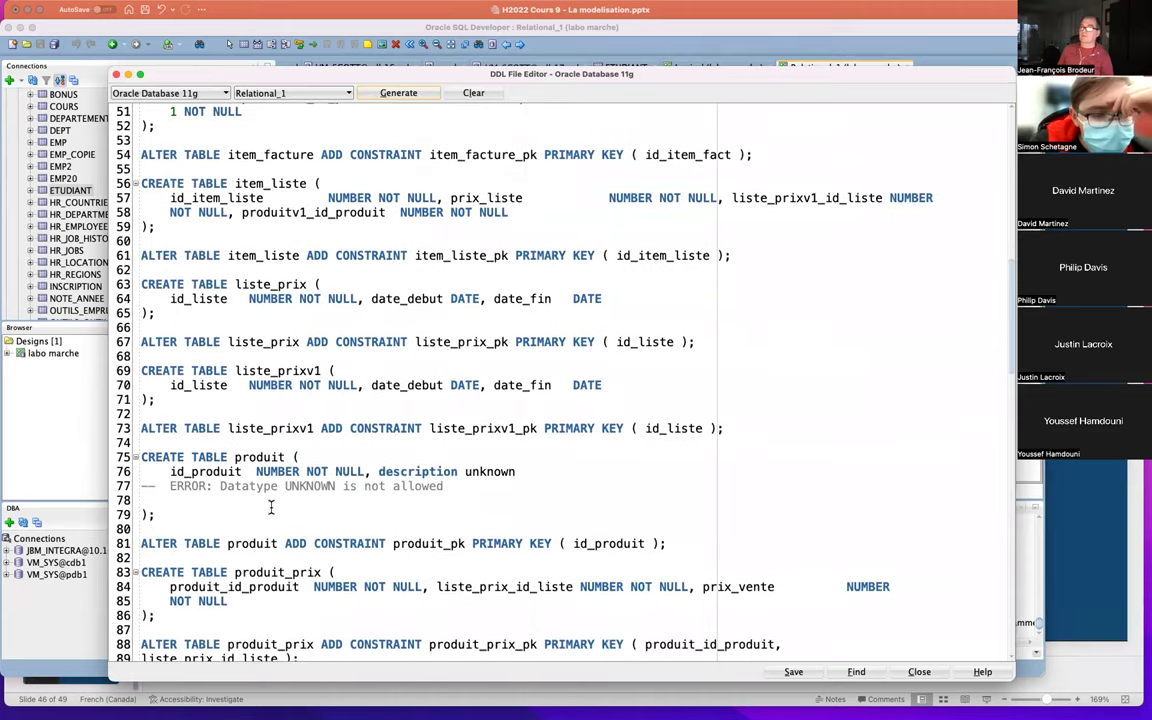
scroll(269, 508, down, 7)
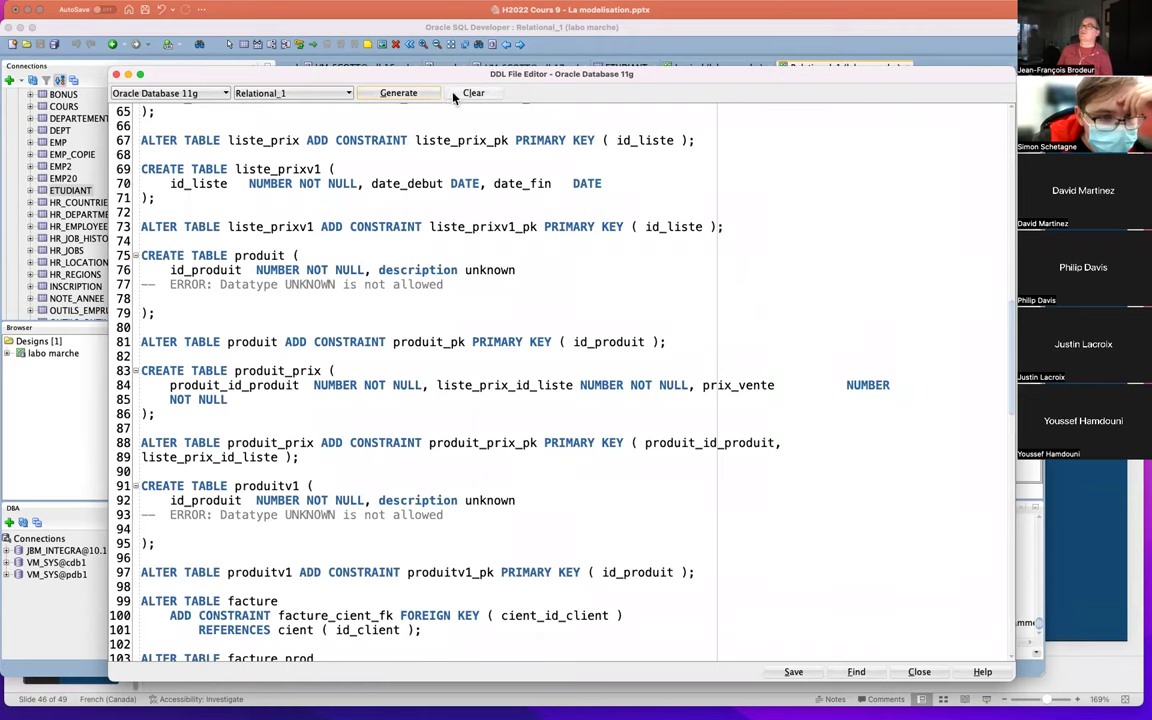
click(116, 75)
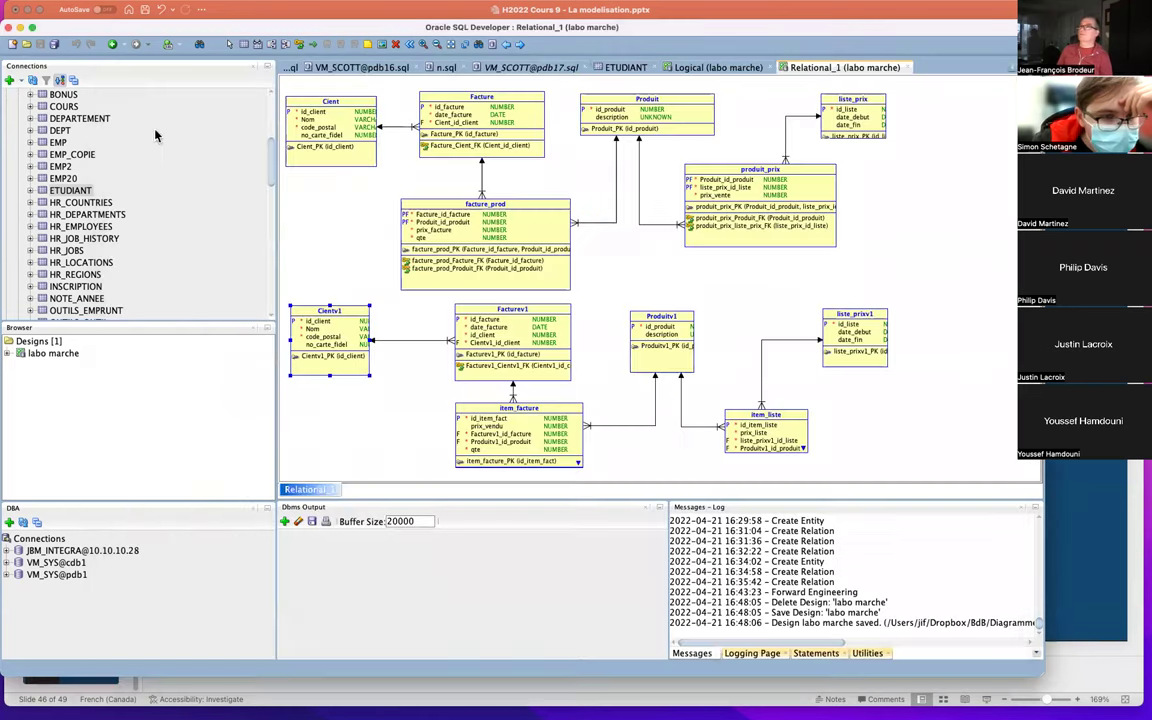
In the logical model, set the source type of Produitv1's description attribute to the logical type VARCHAR
click(716, 68)
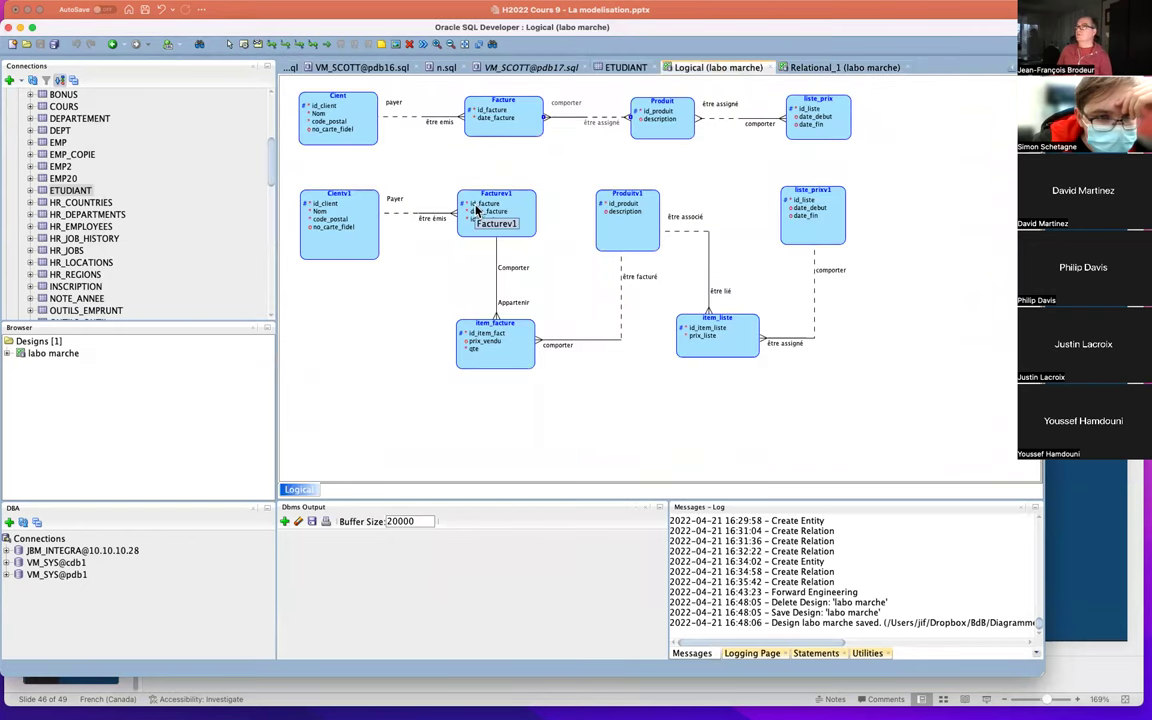
double_click(614, 236)
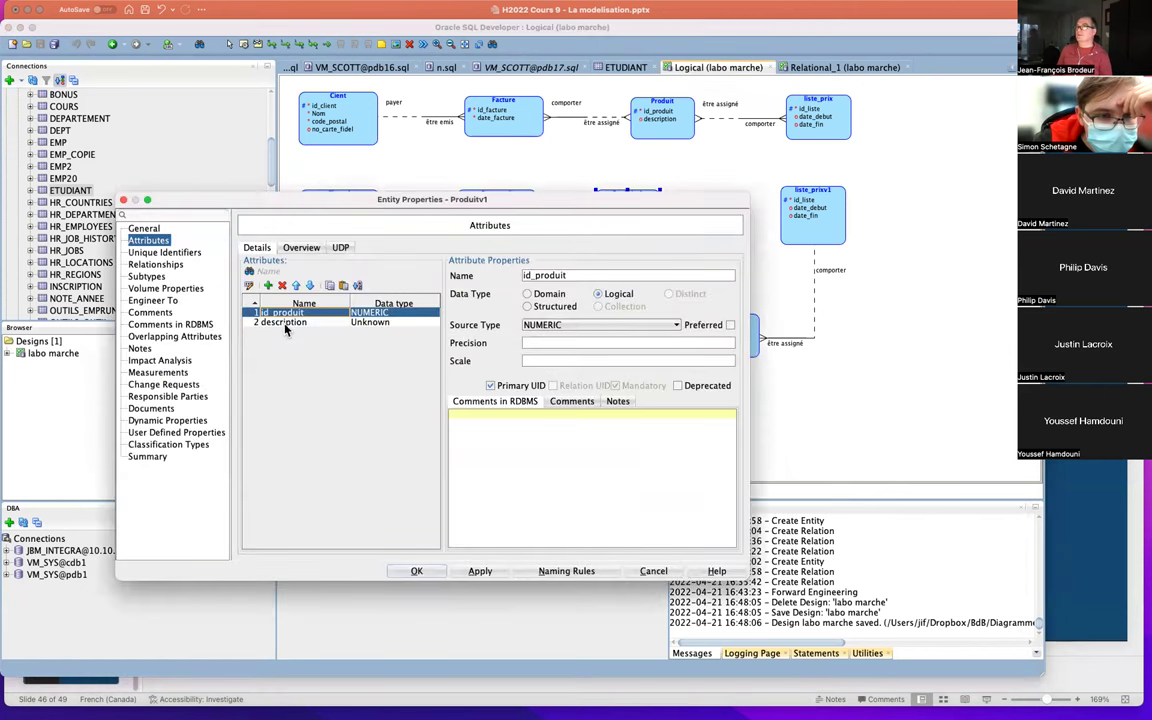
click(284, 322)
click(586, 326)
click(590, 325)
click(612, 295)
click(597, 326)
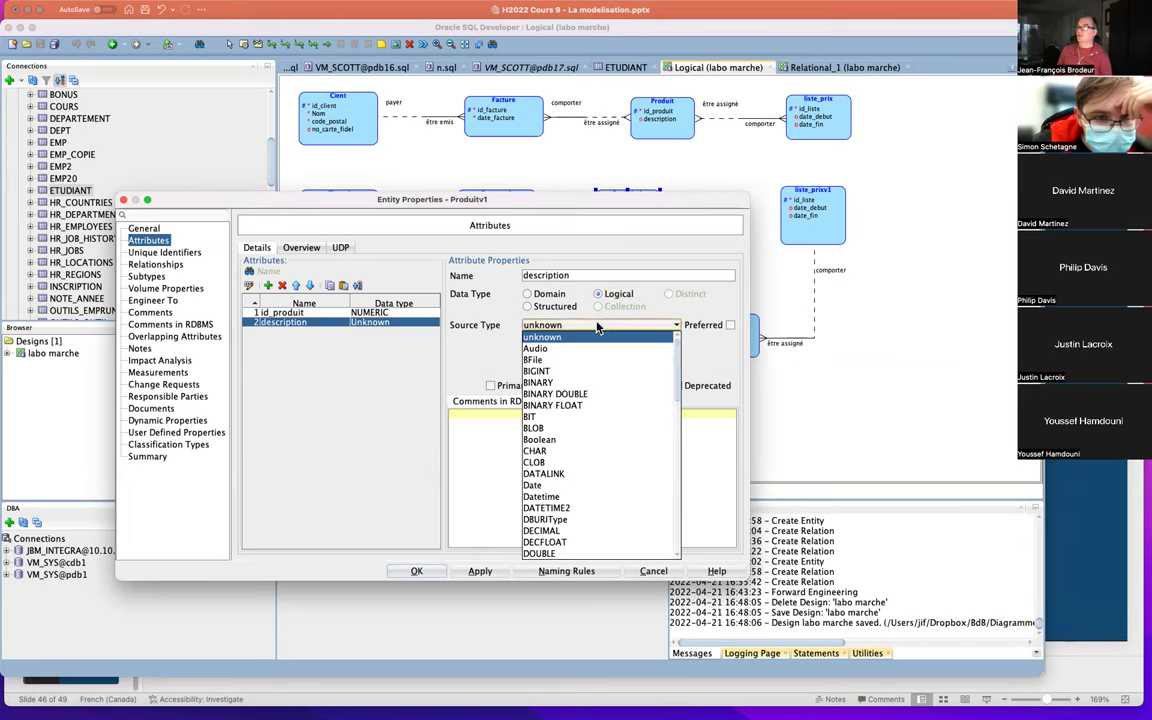
key(v)
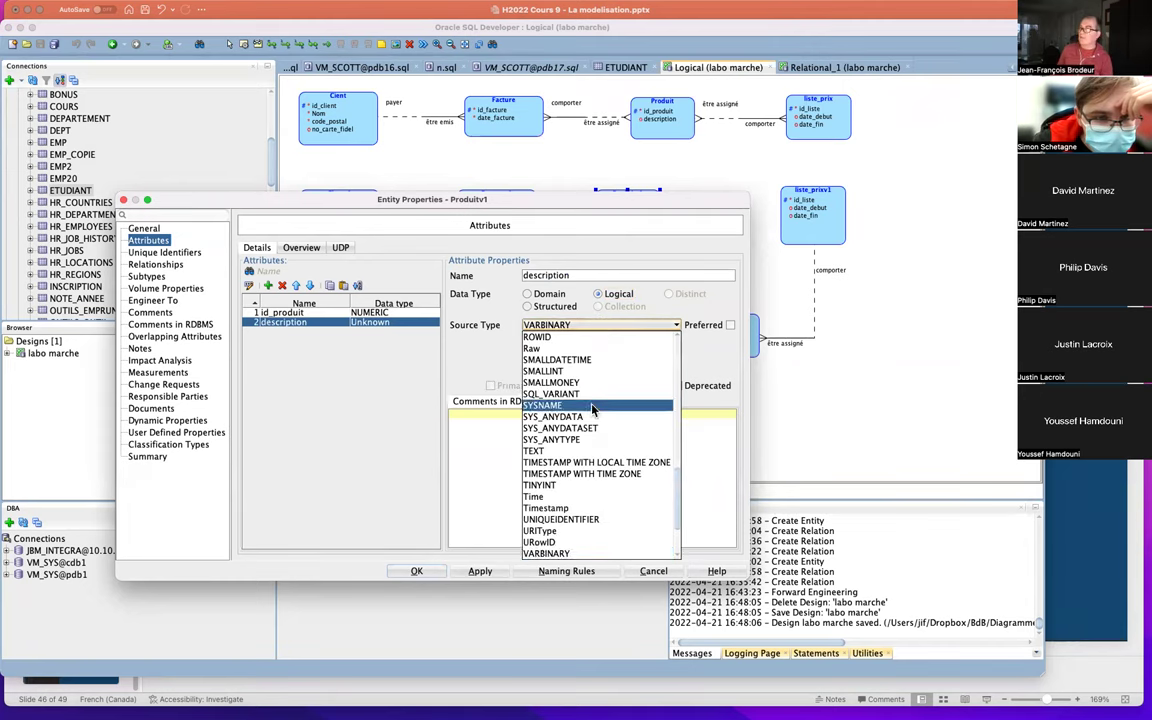
scroll(594, 460, down, 2)
click(558, 496)
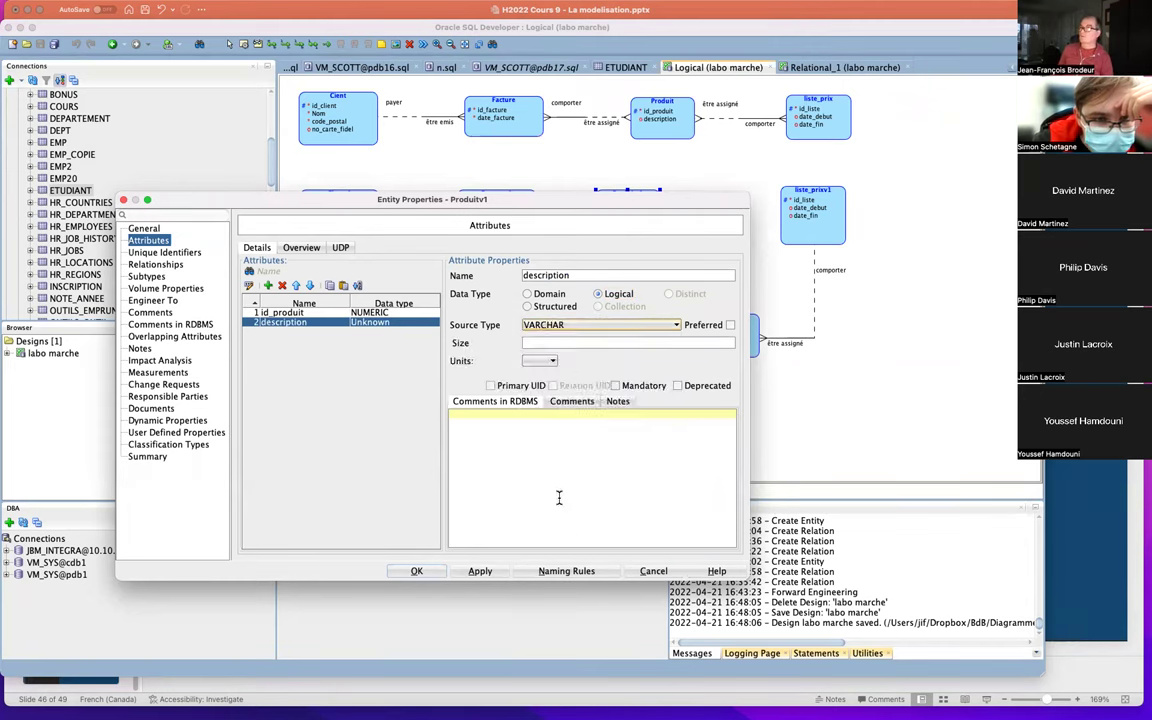
Set the size of Produitv1's description attribute to 100 with CHAR units and apply the entity properties
click(555, 343)
text(100)
click(552, 361)
click(540, 396)
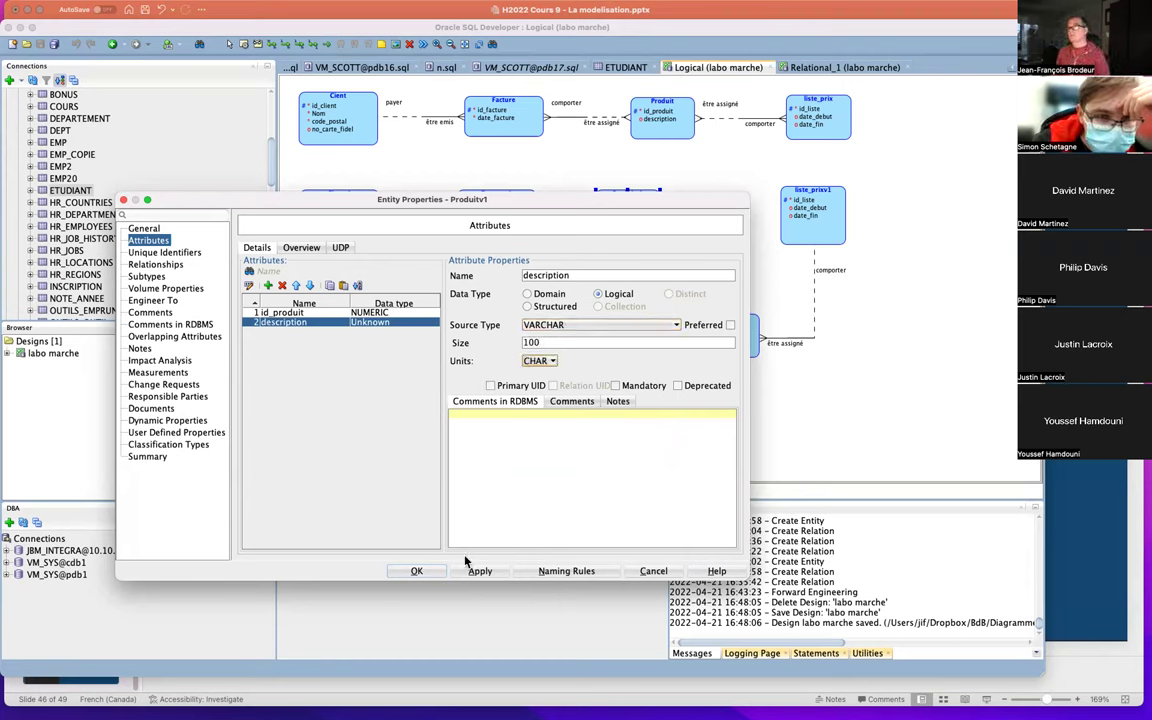
click(417, 572)
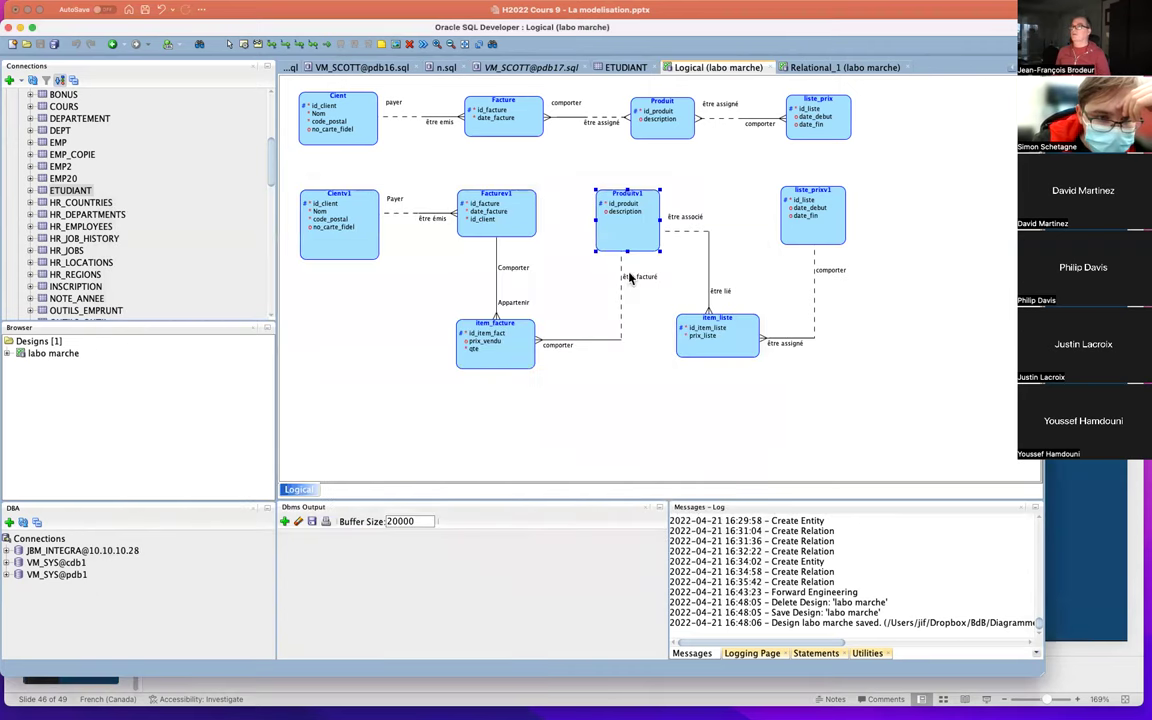
Set the source type of the Produit entity's description attribute to the logical type VARCHAR
double_click(666, 118)
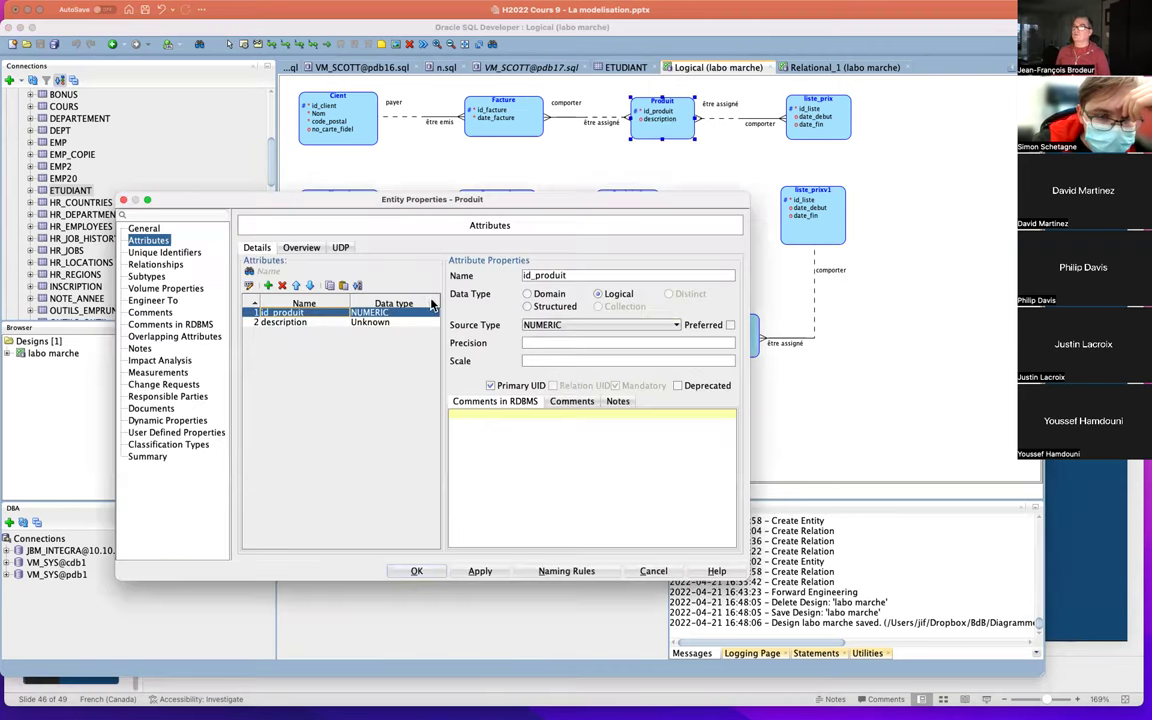
click(333, 325)
click(614, 297)
click(614, 326)
key(v)
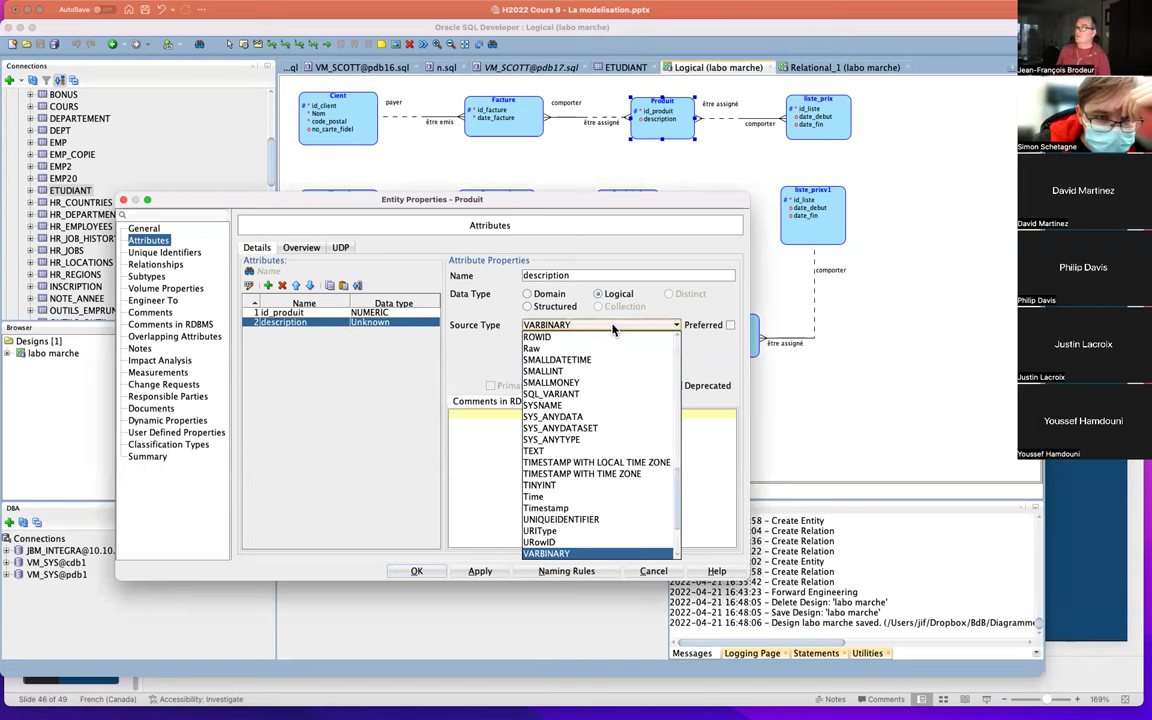
scroll(575, 480, down, 1)
click(573, 530)
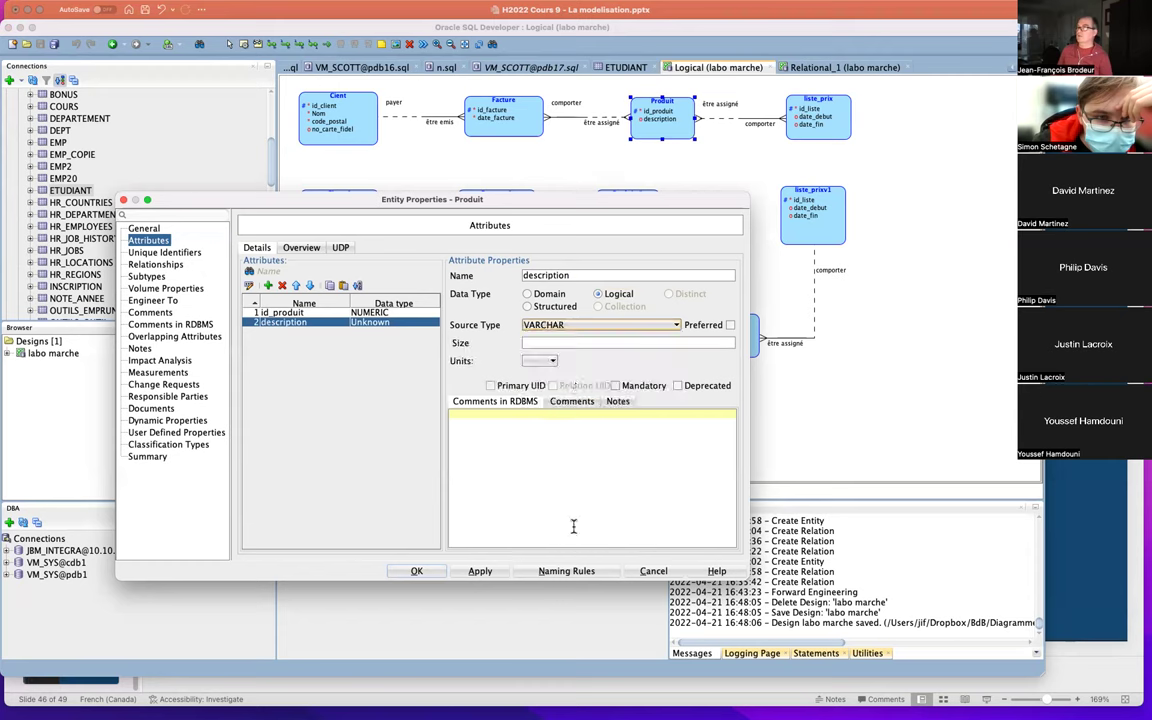
Give Produit's description attribute a size of 100 with CHAR units, make it mandatory, and apply the entity properties
click(587, 342)
text(100)
click(543, 362)
click(538, 381)
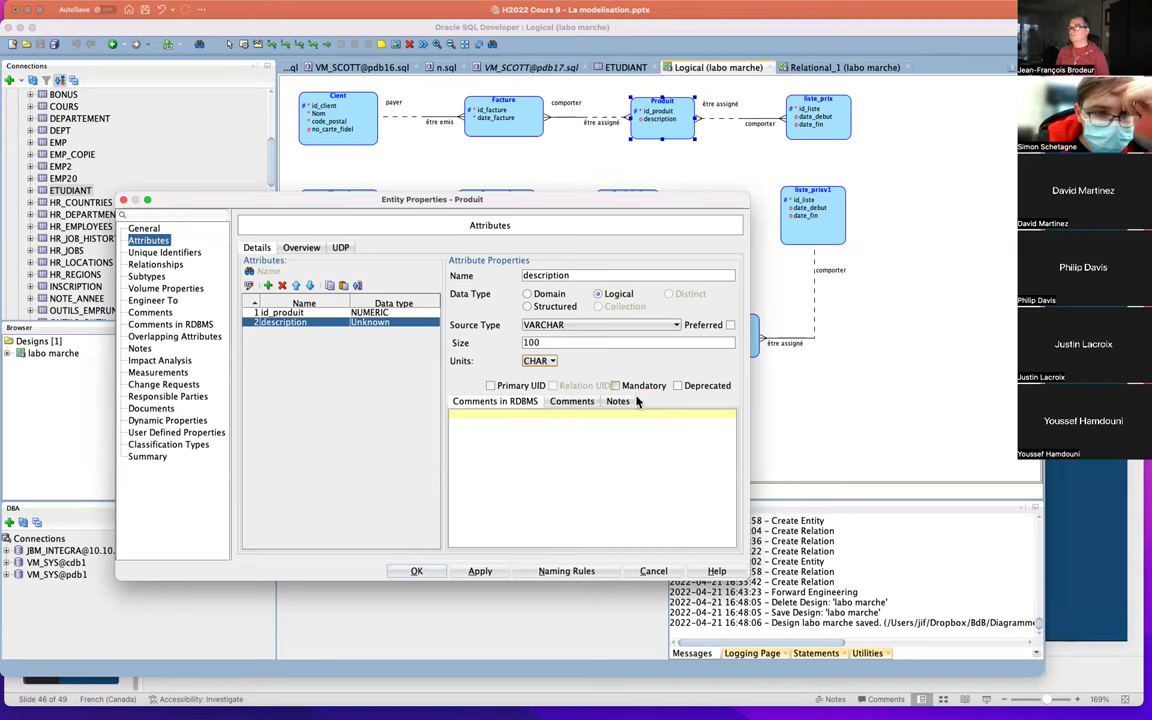
click(420, 571)
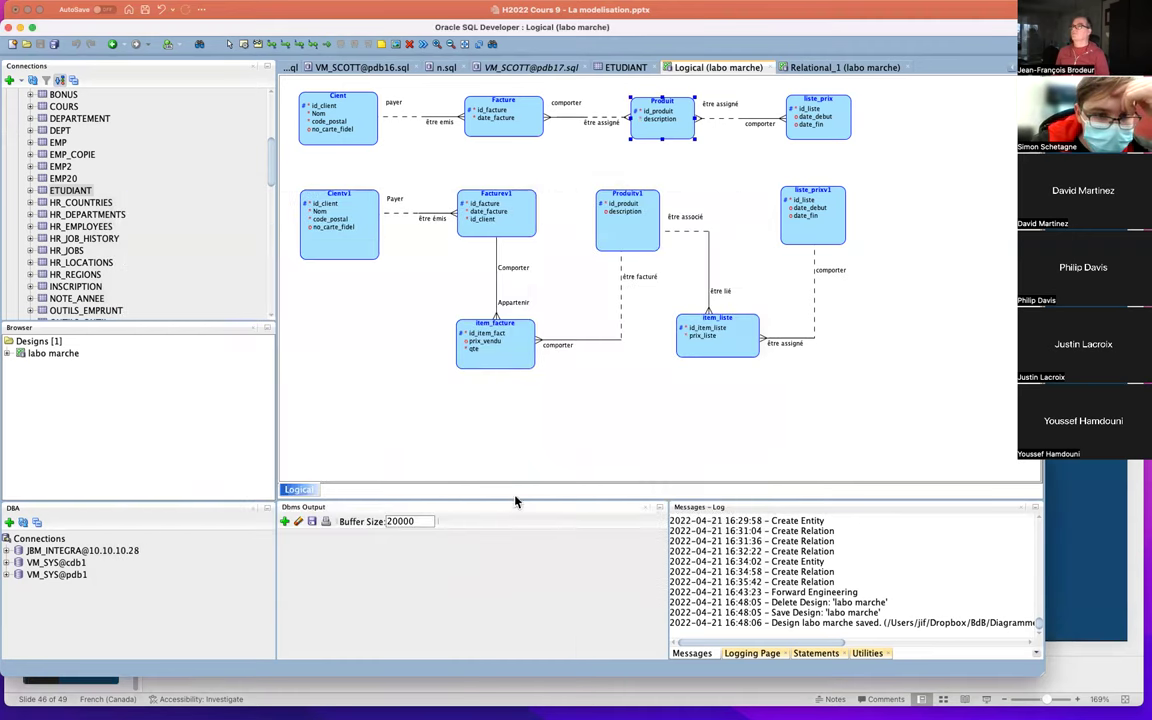
Make the description attribute of the Produitv1 entity mandatory and apply the entity properties
double_click(632, 223)
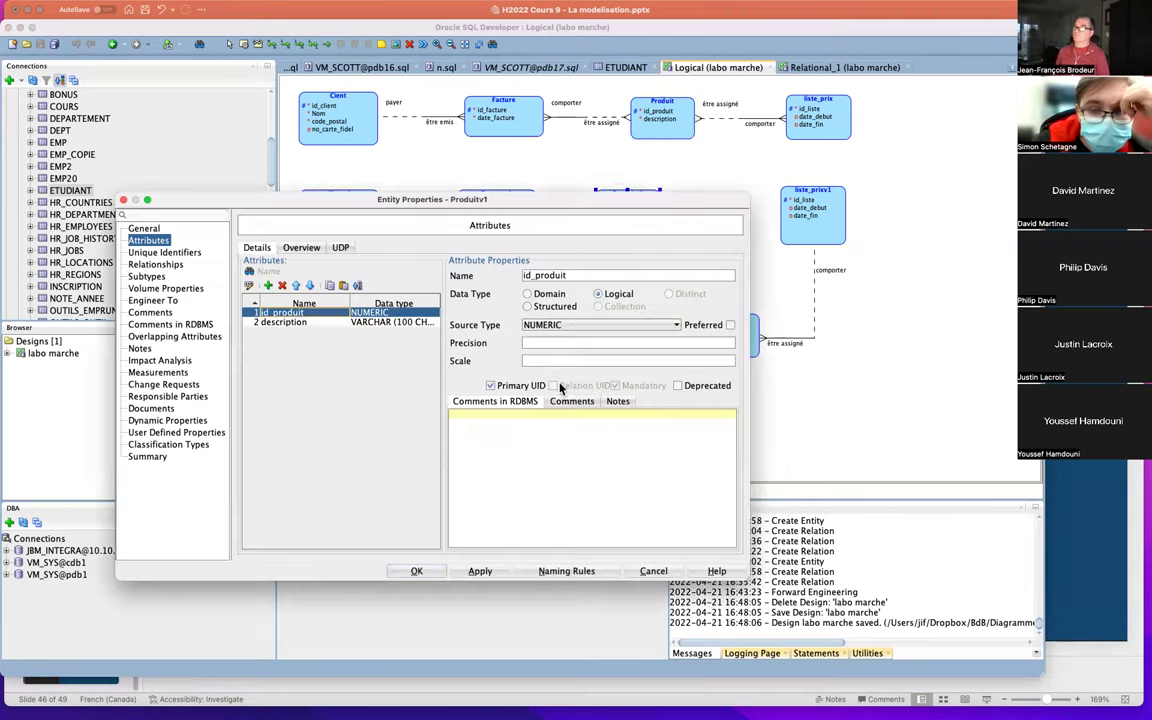
click(330, 323)
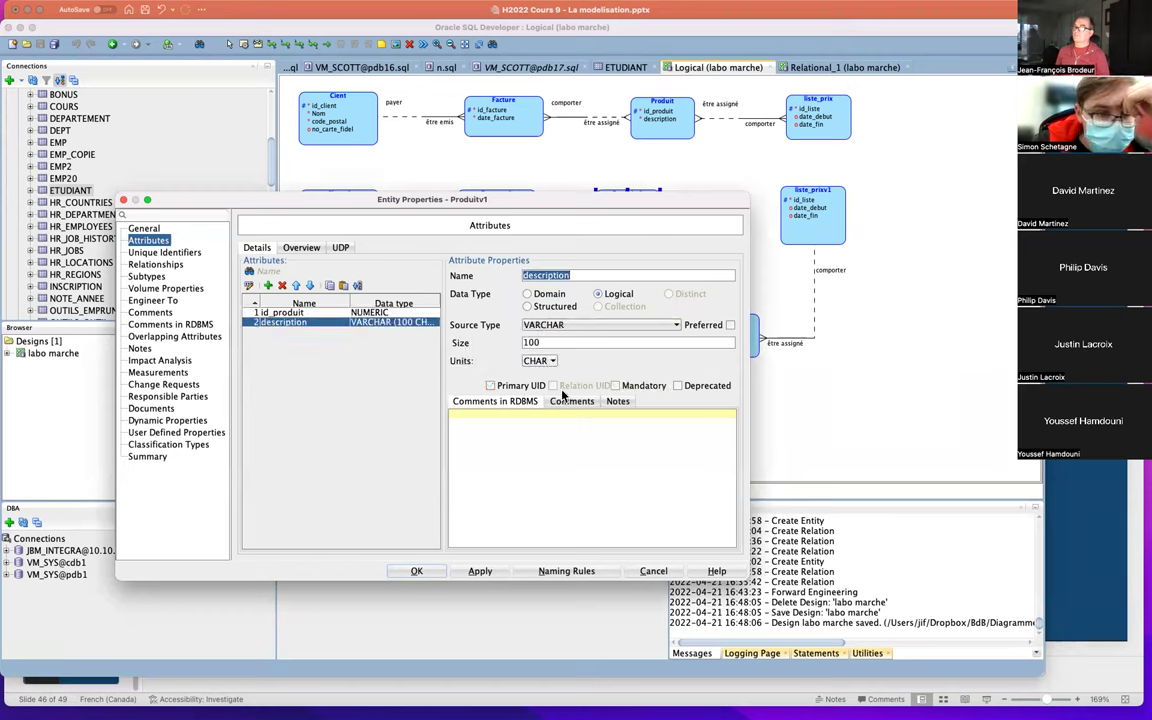
click(616, 386)
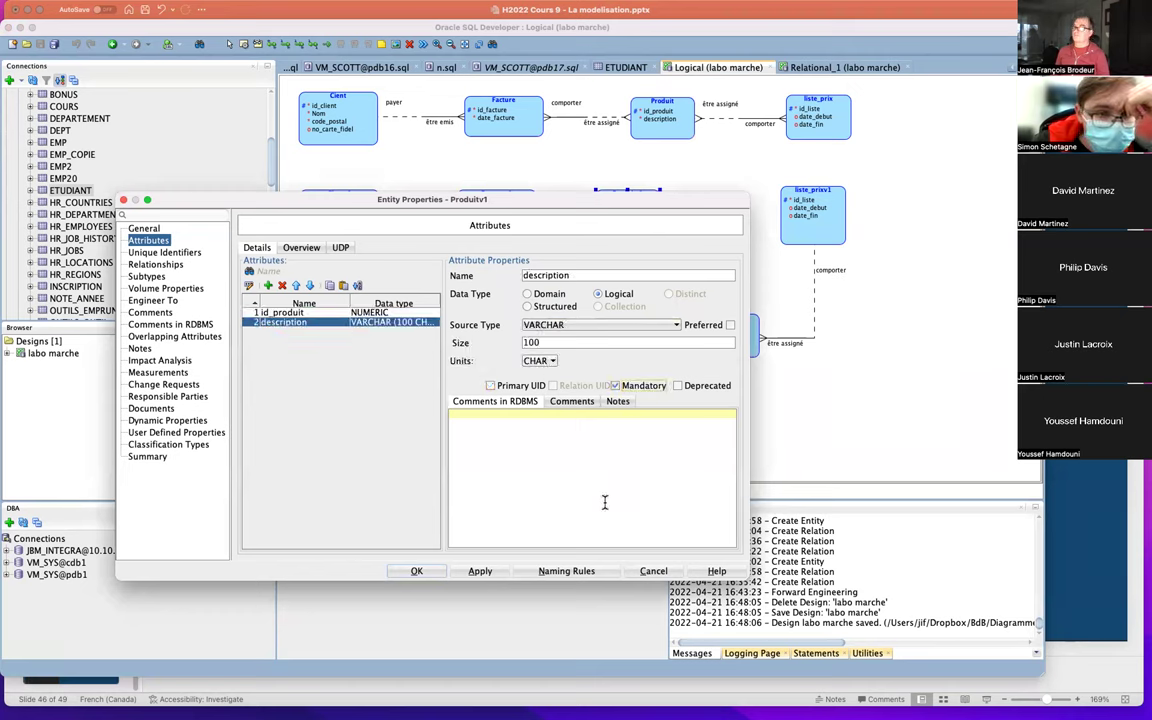
click(418, 571)
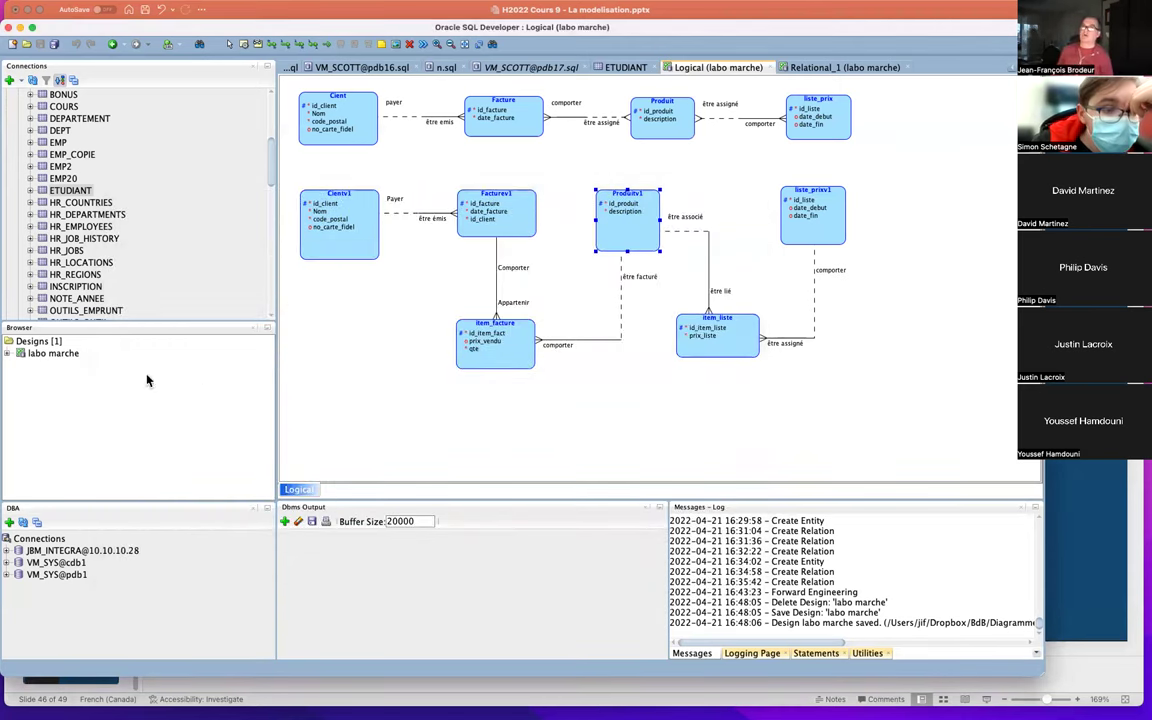
Engineer the labo marche logical model into the Relational_1 relational model
click(9, 353)
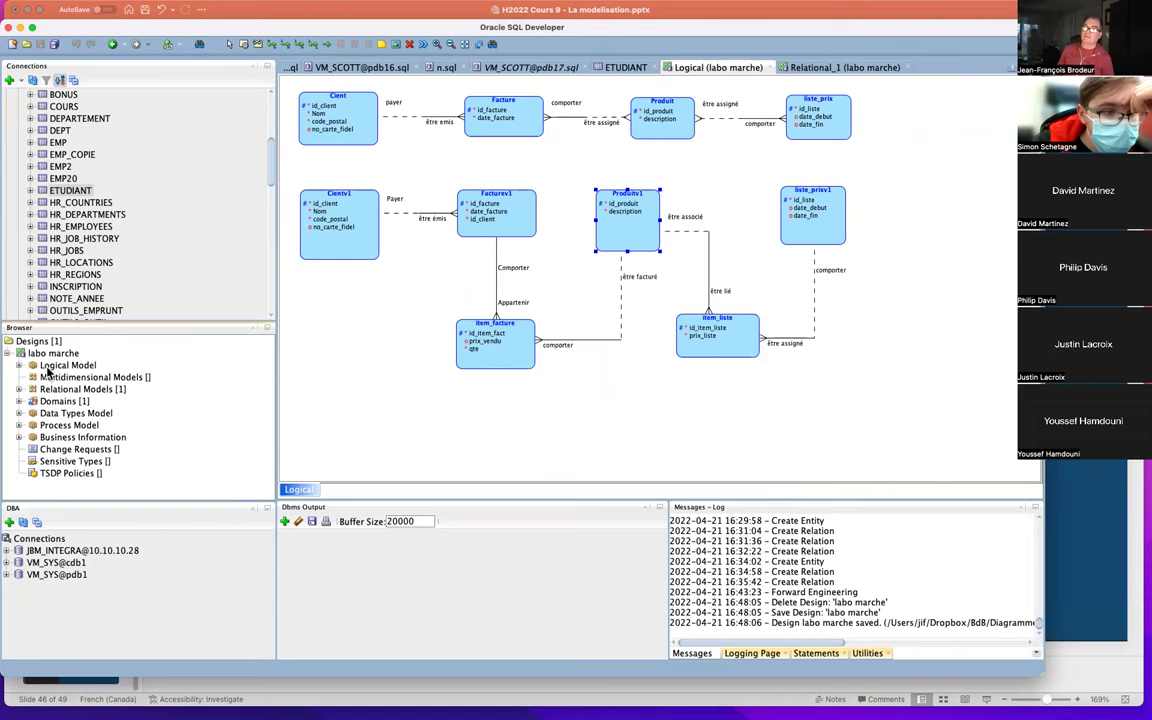
right_click(47, 368)
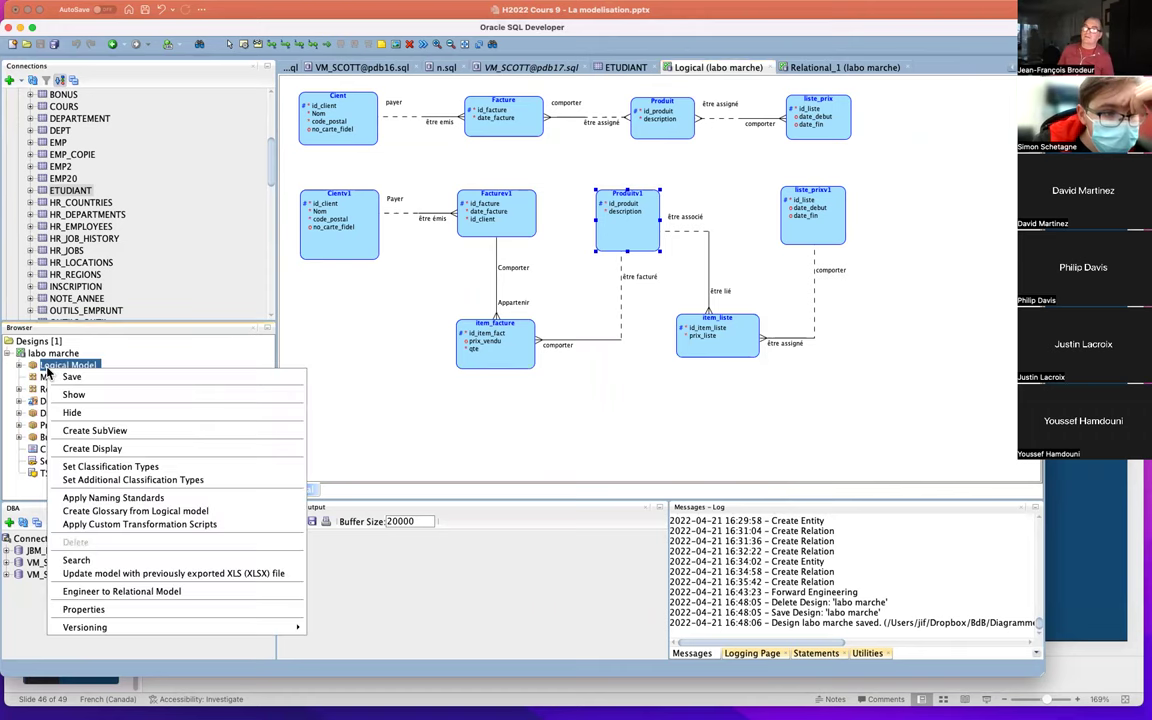
click(125, 592)
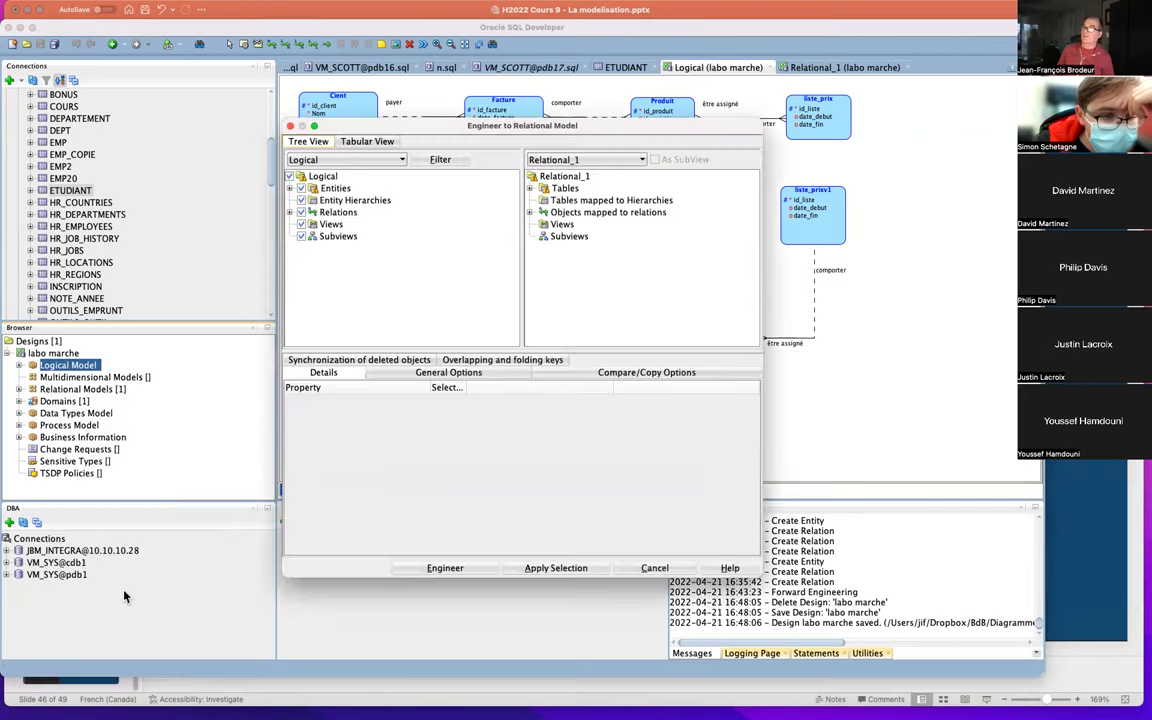
click(445, 568)
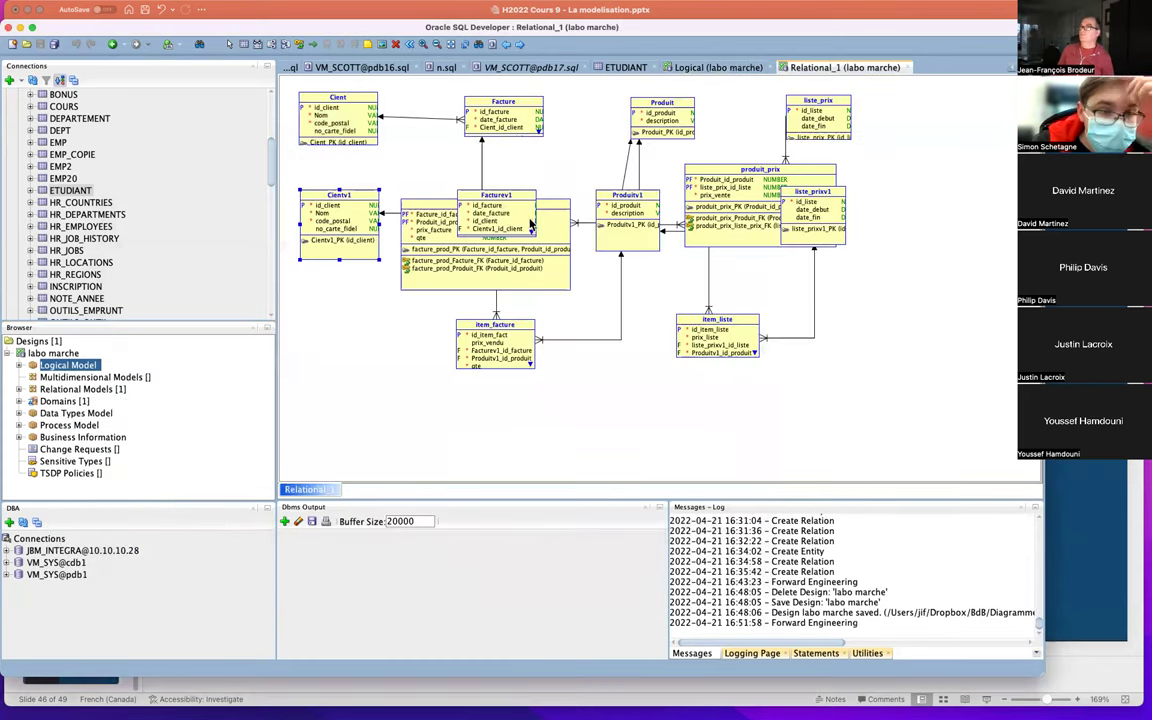
Move the Facturev1 table below item_facture and place facture_prod directly under the Facture table
drag(508, 220, 514, 170)
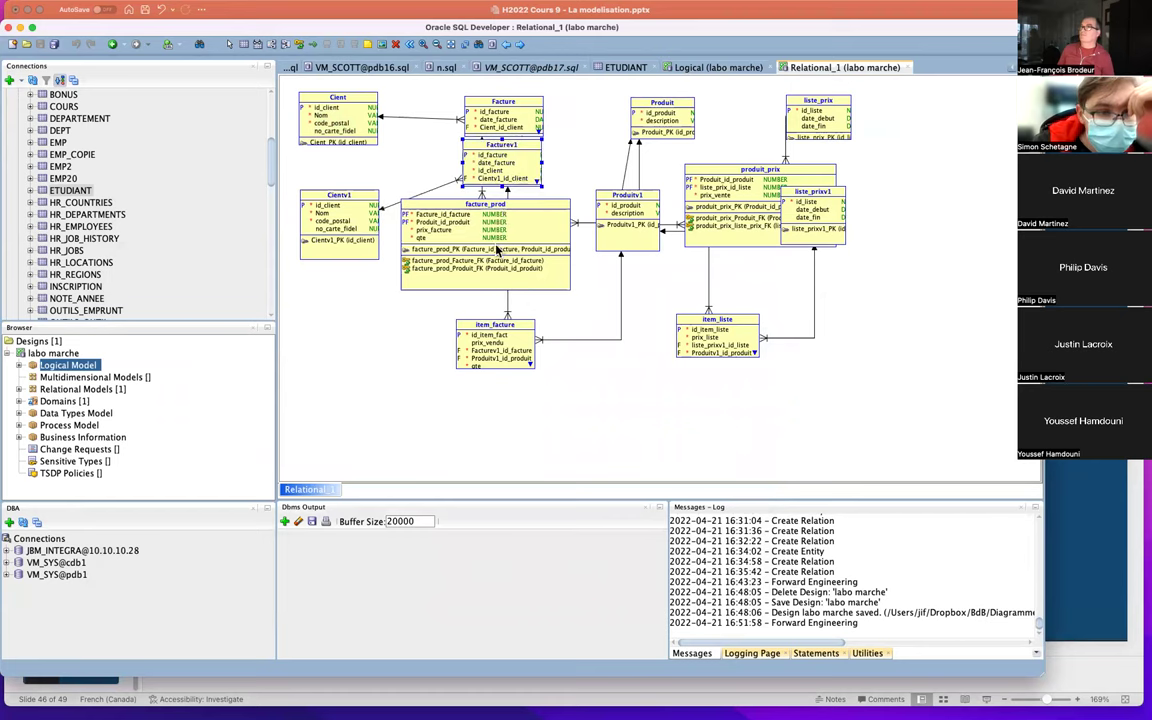
drag(498, 248, 507, 263)
drag(504, 163, 460, 430)
drag(510, 217, 503, 172)
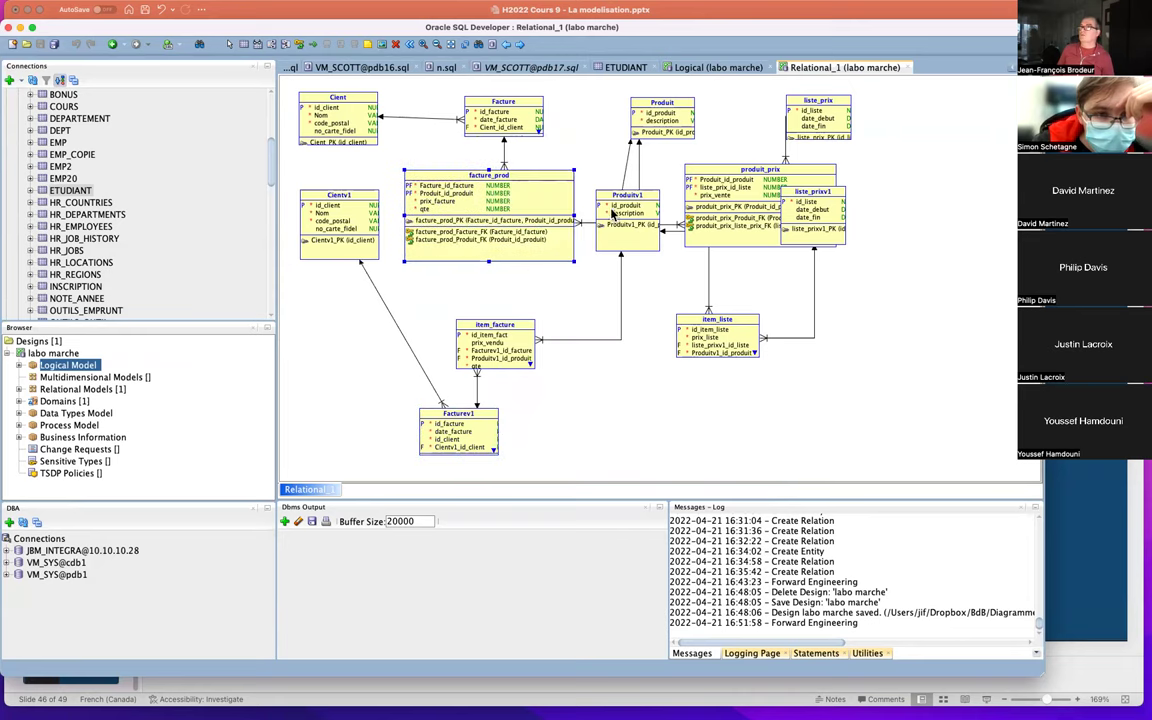
Separate the overlapping tables by moving Cientv1, liste_prixv1 and Produitv1 into the lower row and shifting produit_prix away from Produit
click(316, 206)
drag(343, 354, 342, 354)
drag(806, 204, 892, 382)
drag(805, 204, 862, 204)
drag(645, 248, 617, 376)
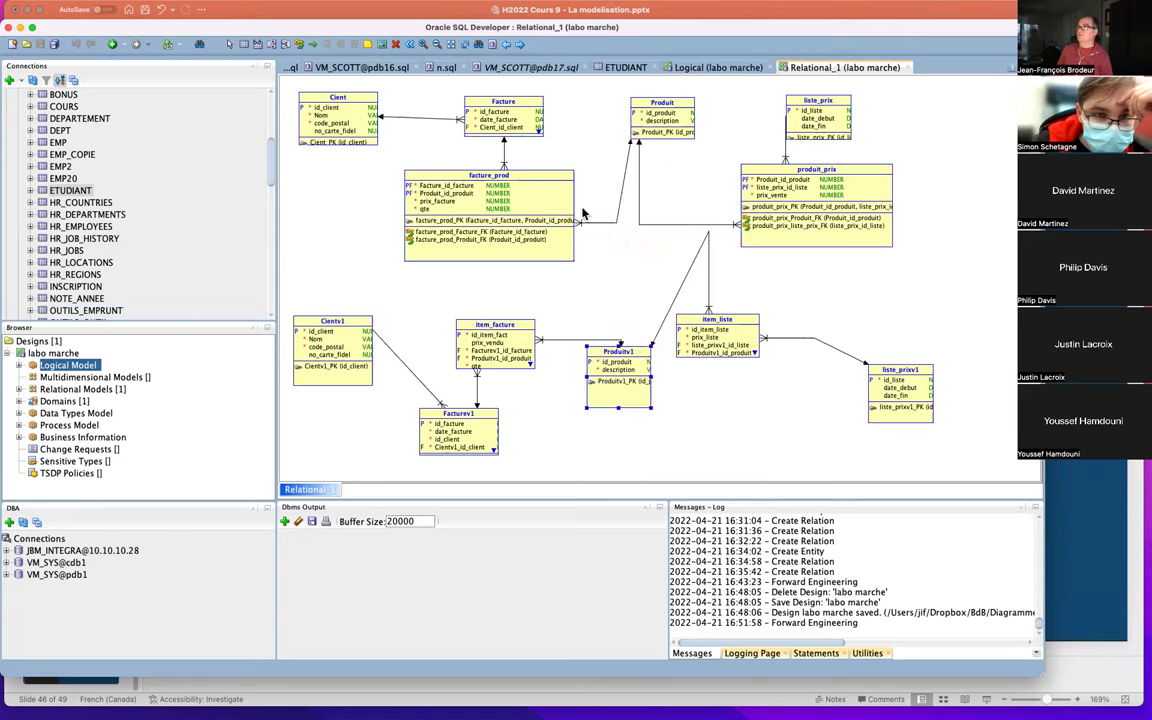
Move the item_liste table closer to liste_prixv1 and reroute its links to Produitv1 and liste_prixv1 with right-angle bends below it
drag(713, 346, 764, 349)
click(710, 235)
drag(708, 232, 760, 393)
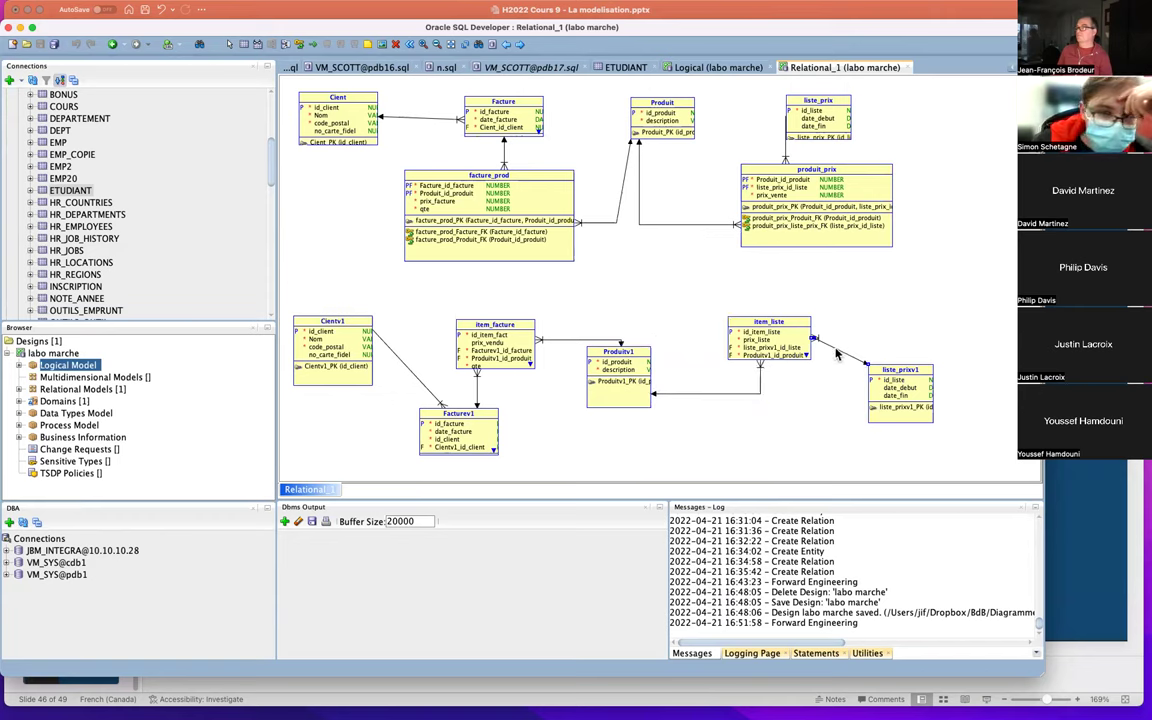
drag(838, 355, 784, 395)
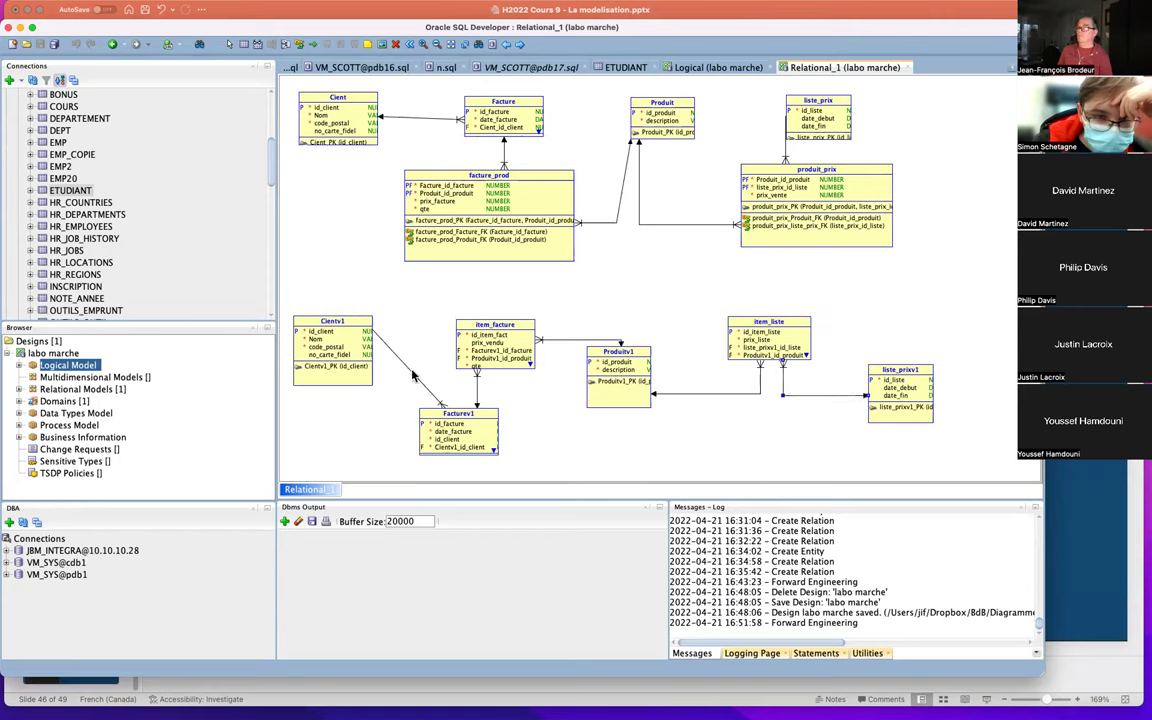
Align Cientv1 beside Facturev1, with Facturev1 under item_facture, and lower Produitv1 so their links run straight
drag(320, 345, 327, 422)
drag(495, 438, 512, 440)
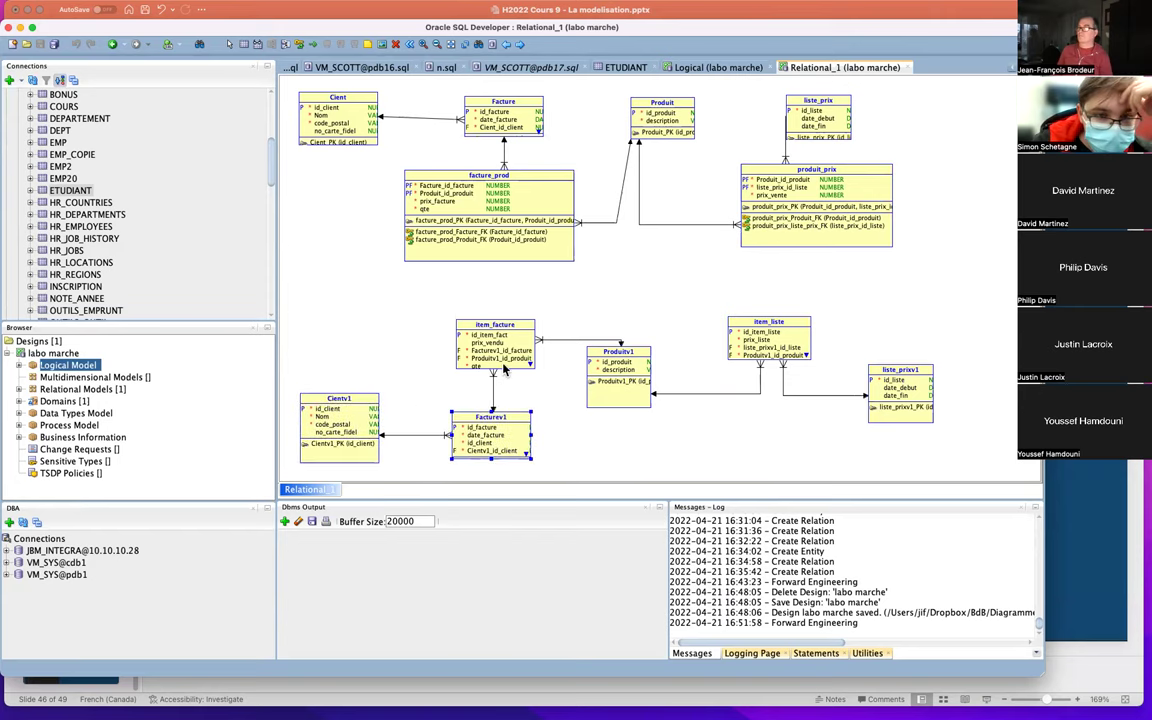
click(457, 318)
drag(617, 378, 629, 408)
drag(527, 422, 533, 415)
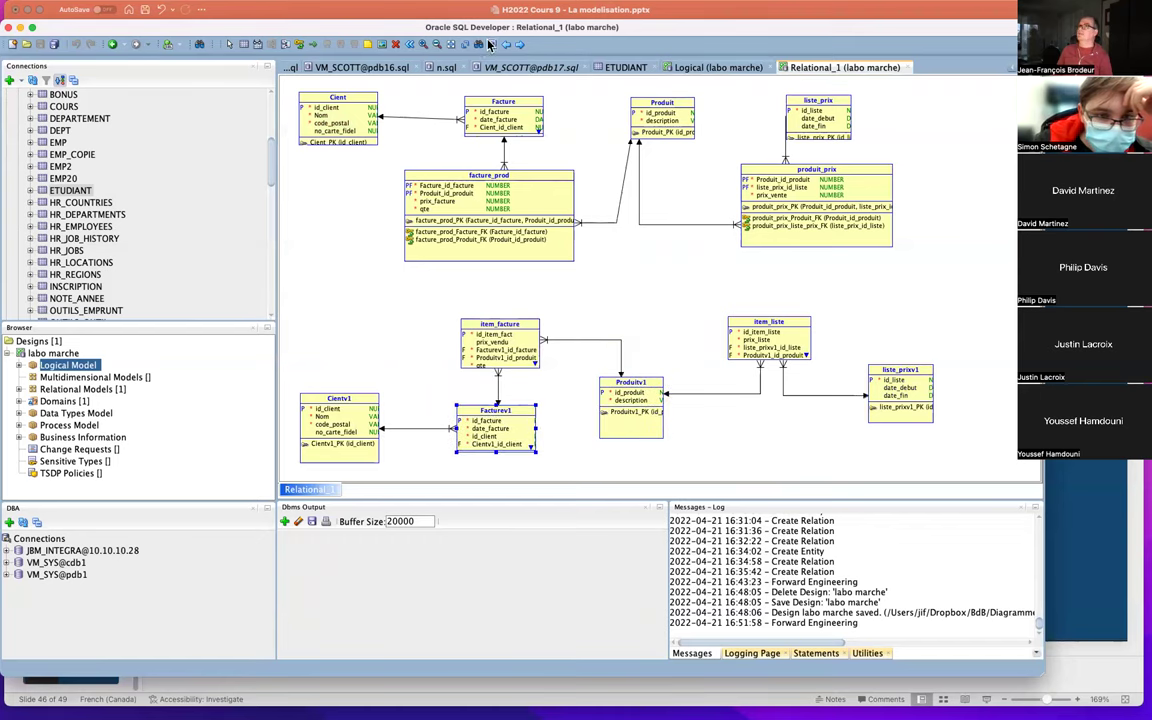
Generate the DDL script of Relational_1 for Oracle Database 12cR2
click(441, 41)
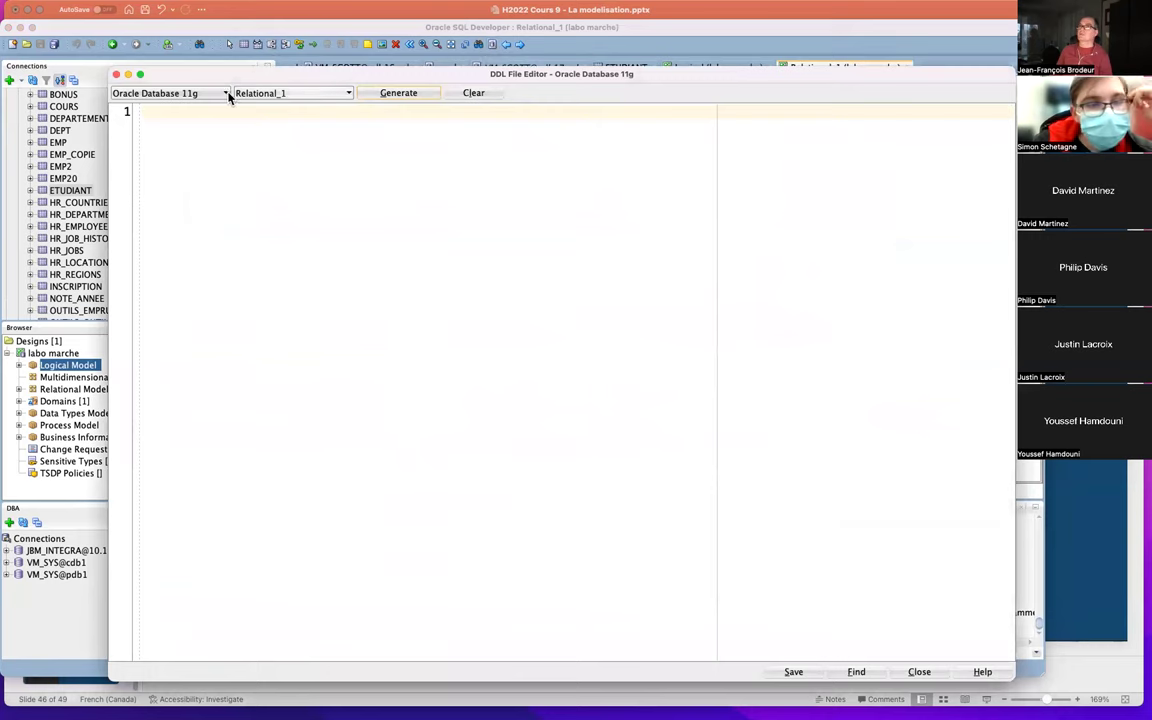
click(190, 92)
click(170, 116)
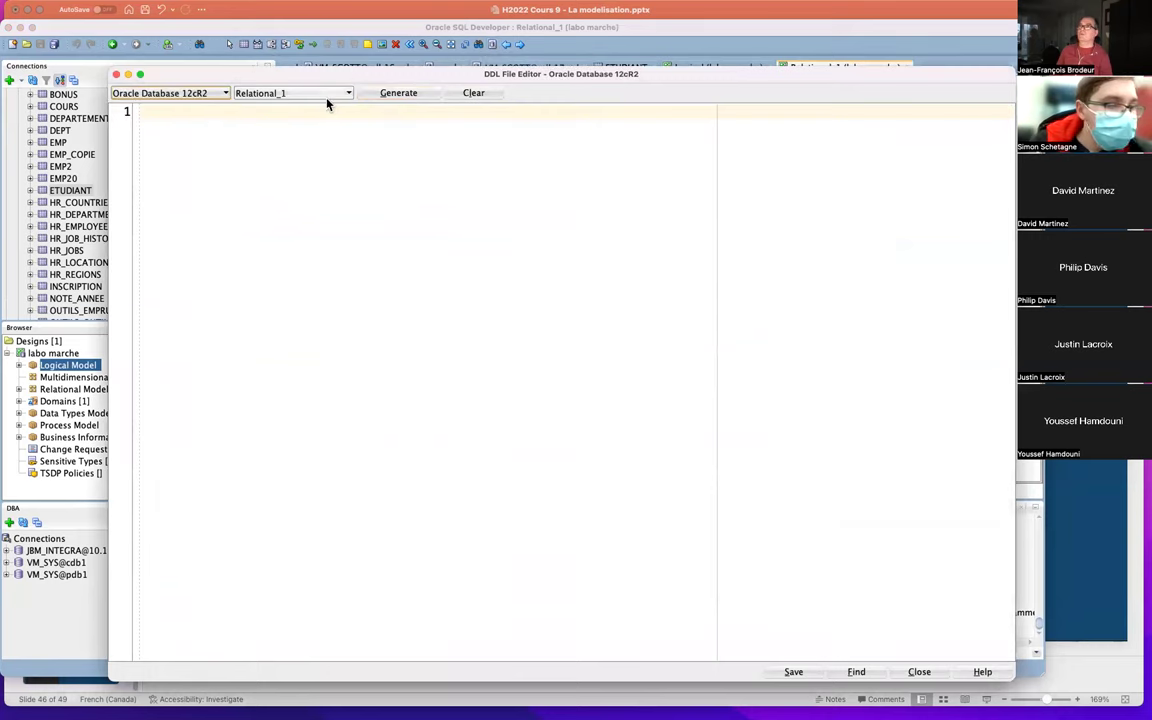
click(392, 93)
click(657, 518)
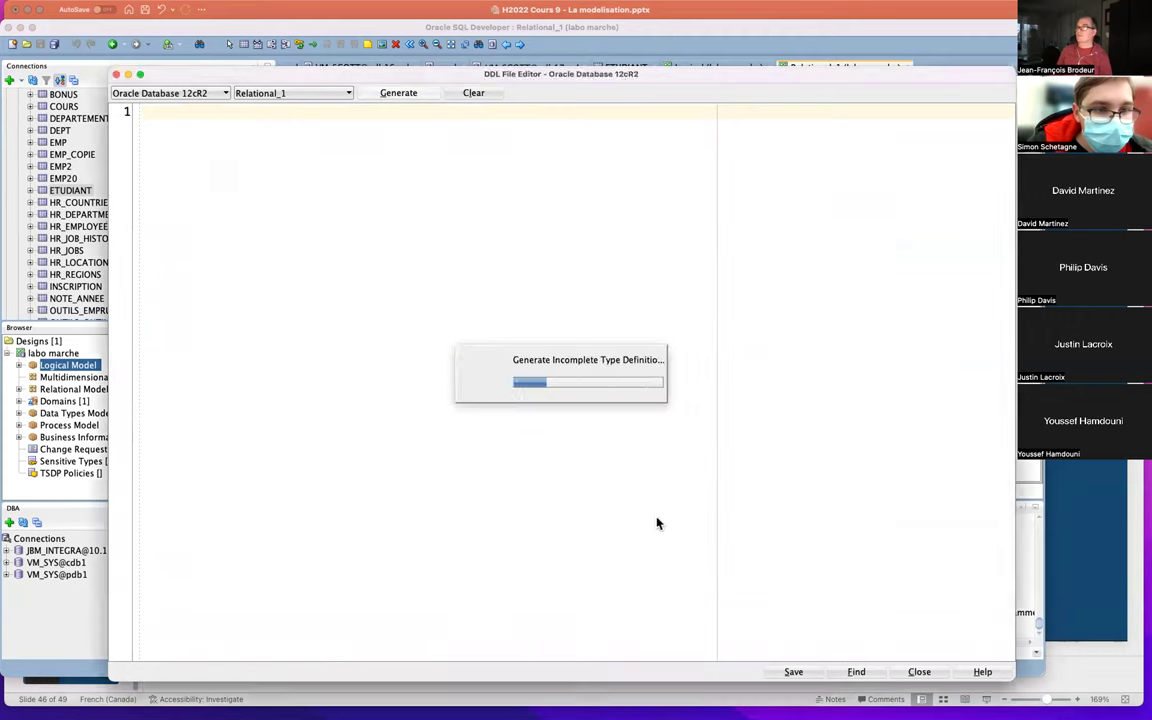
Review the generated DDL's table and constraint definitions, and close the DDL file editor
scroll(481, 410, down, 20)
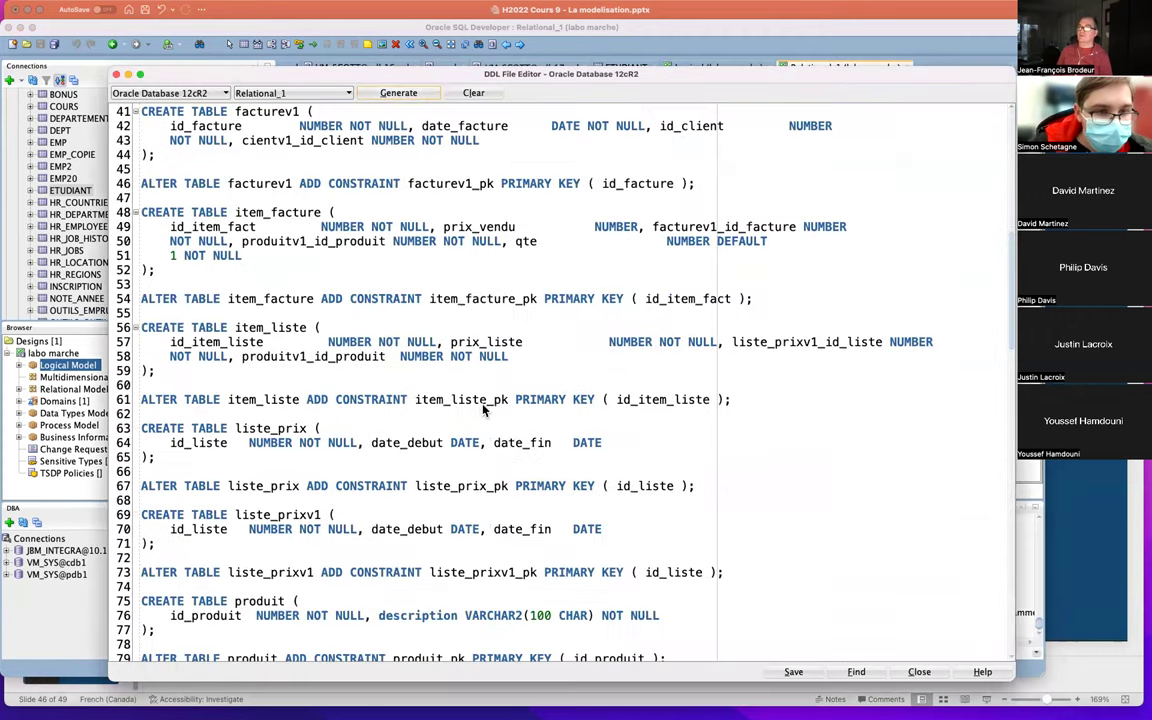
scroll(481, 410, up, 15)
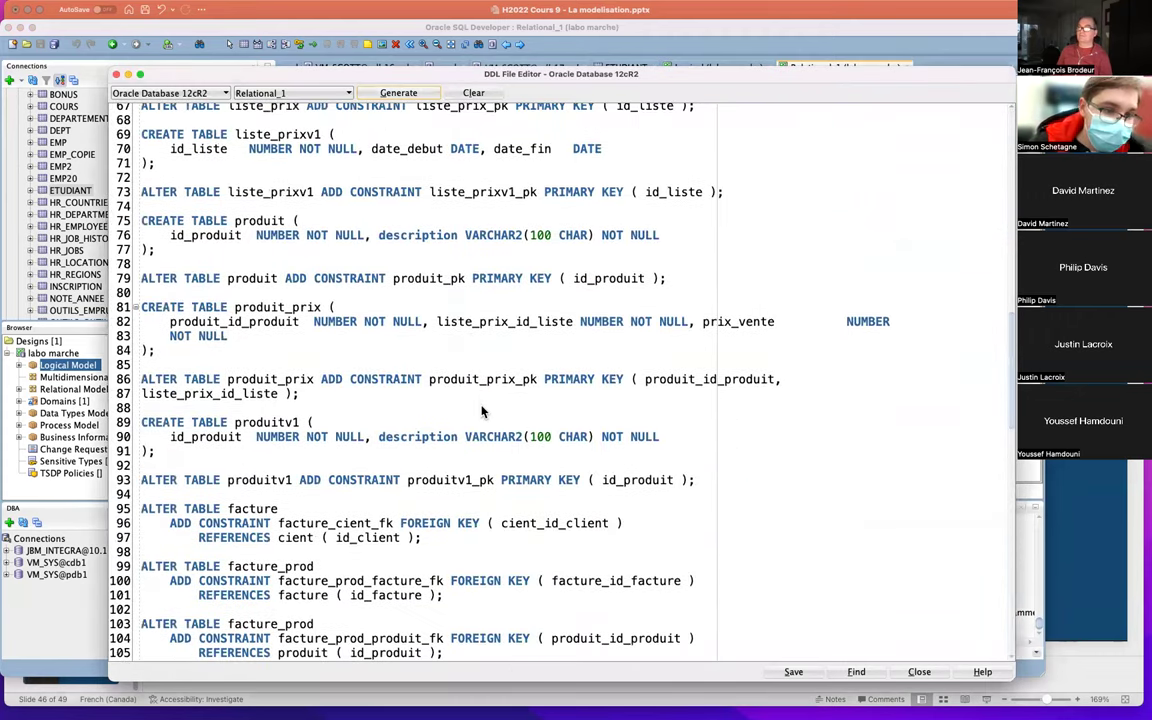
scroll(481, 410, down, 10)
scroll(481, 410, up, 20)
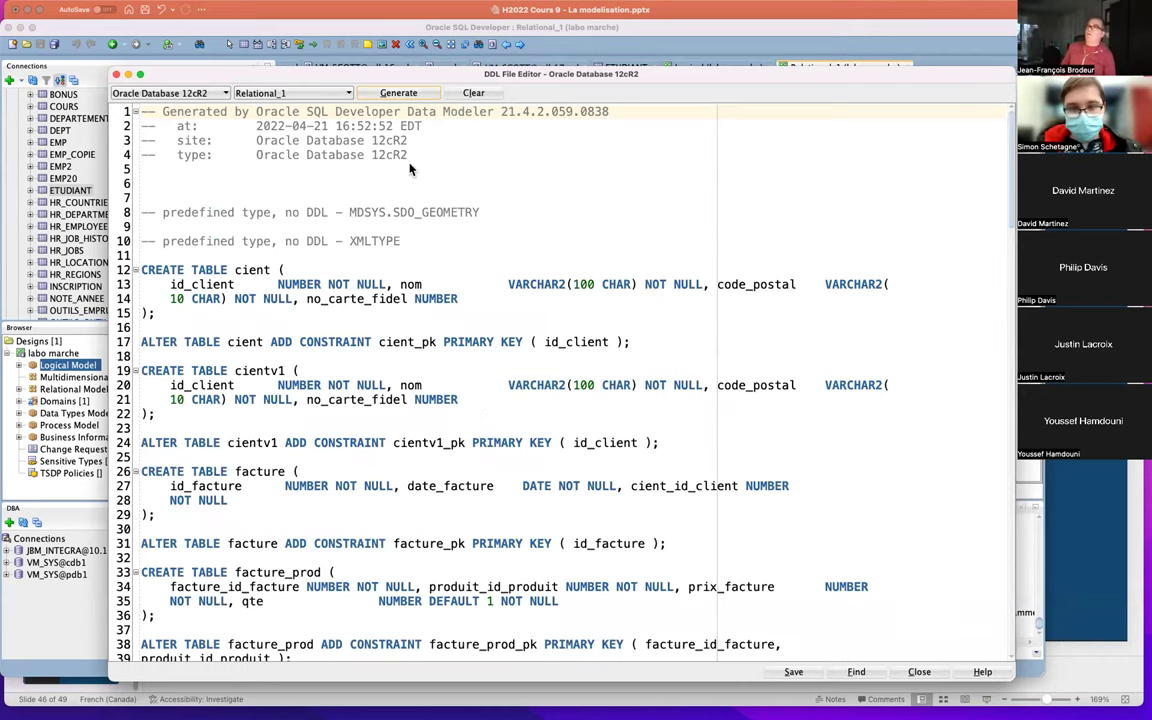
click(117, 76)
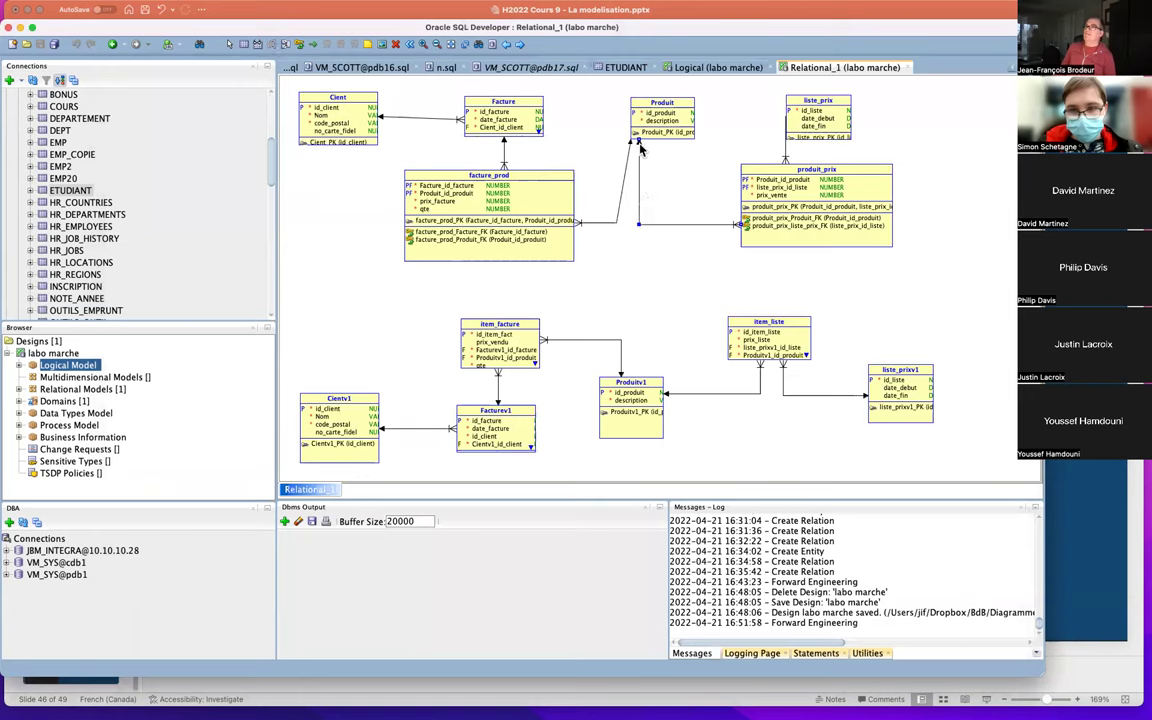
Straighten the links from Produit to produit_prix and facture_prod, and return to the logical diagram
drag(638, 148, 659, 147)
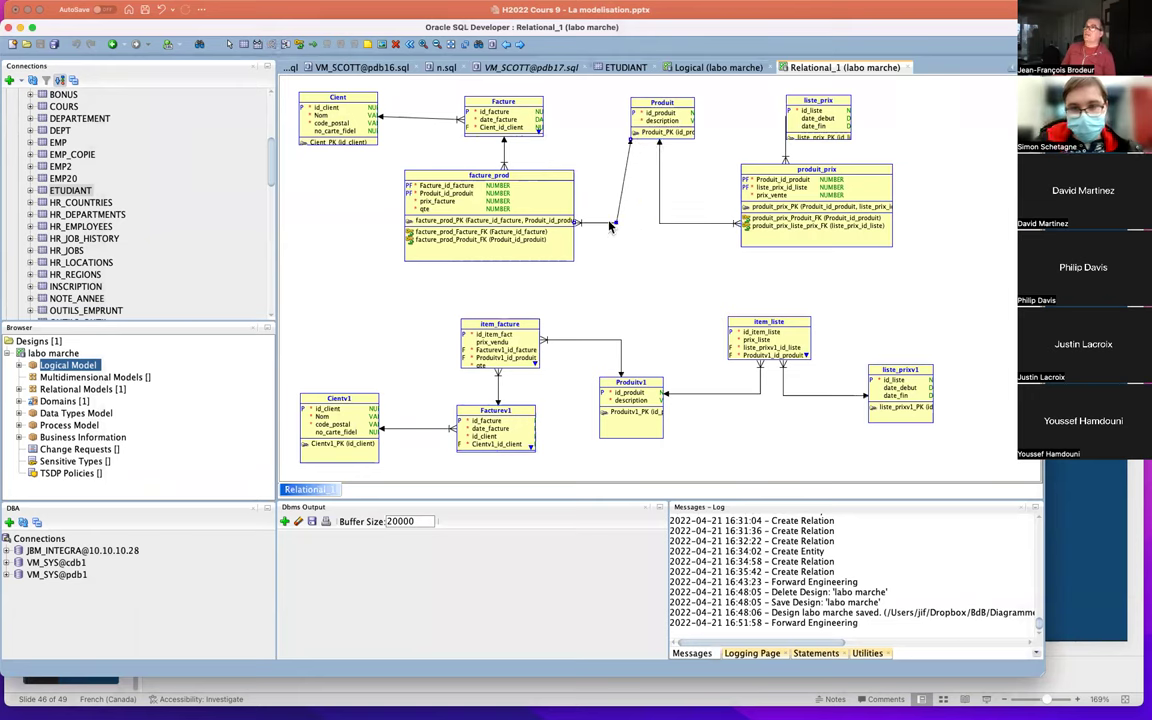
drag(617, 222, 641, 222)
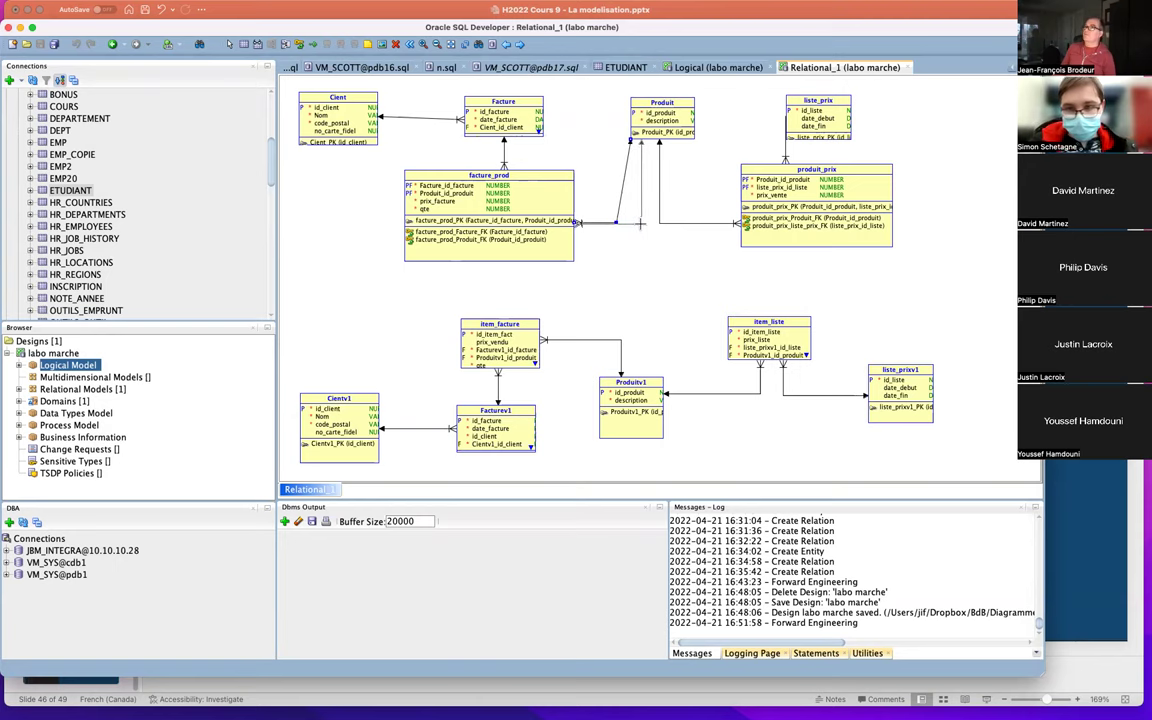
click(718, 70)
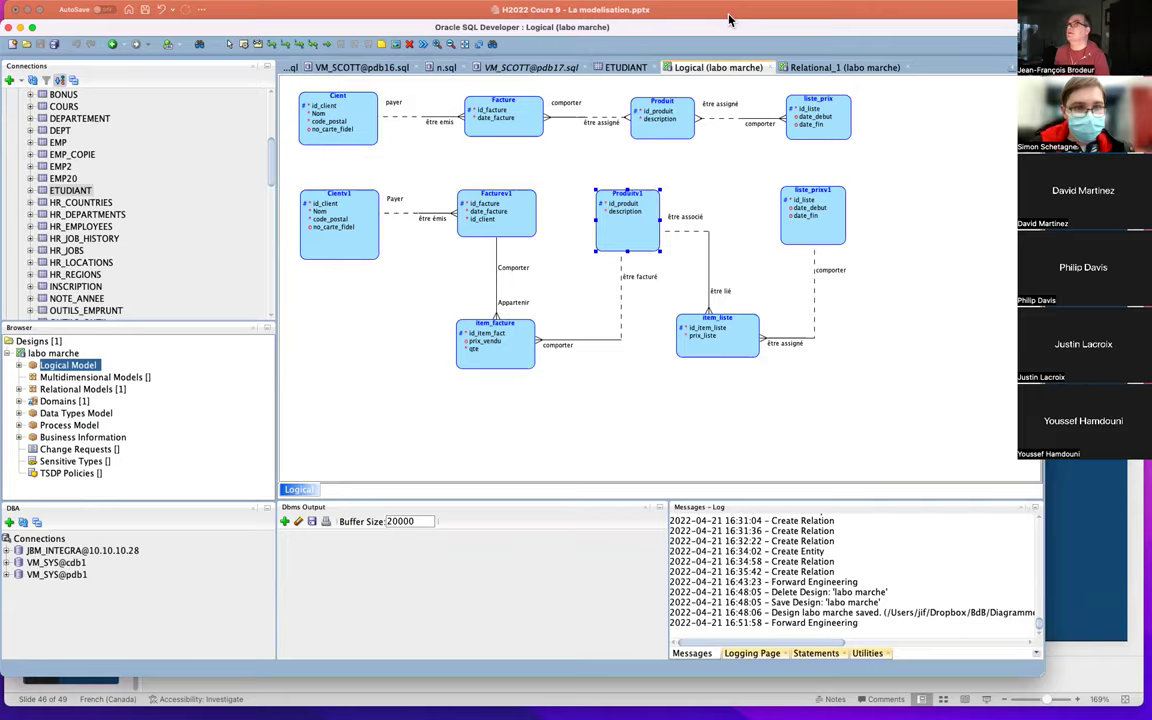
Switch to the PowerPoint presentation, show slide 49 with the Toyota modelling exercise, and minimize the presentation
click(658, 10)
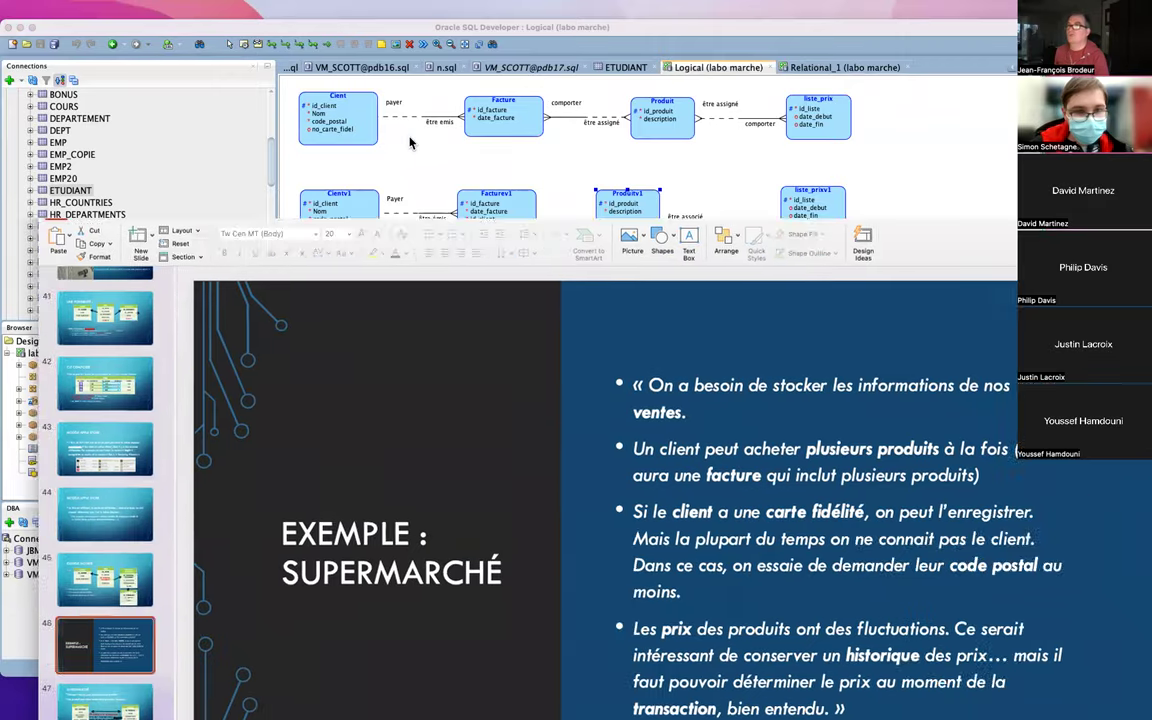
drag(170, 633, 222, 10)
click(118, 650)
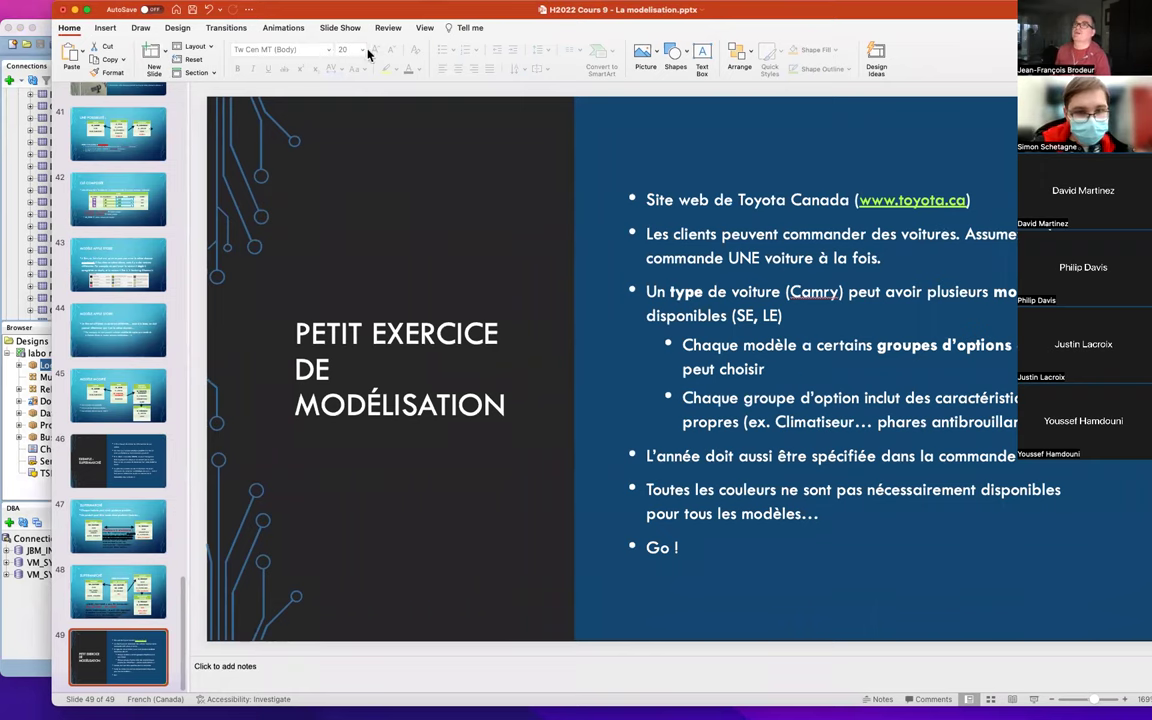
drag(378, 18, 362, 28)
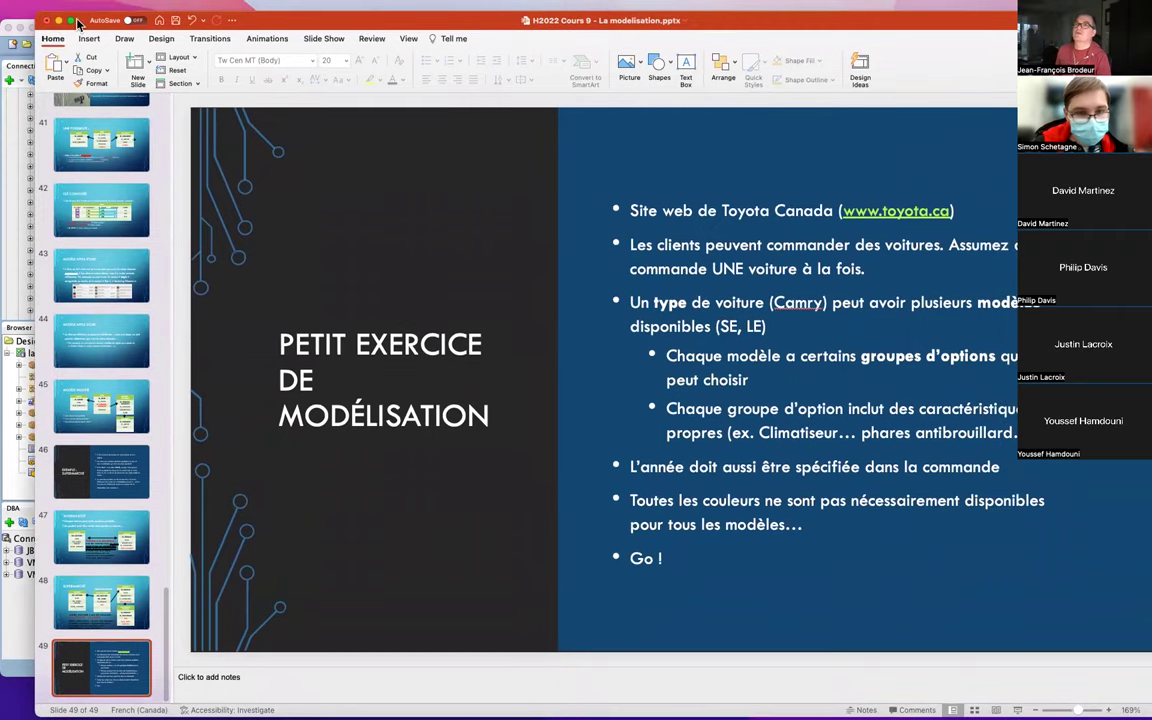
click(58, 20)
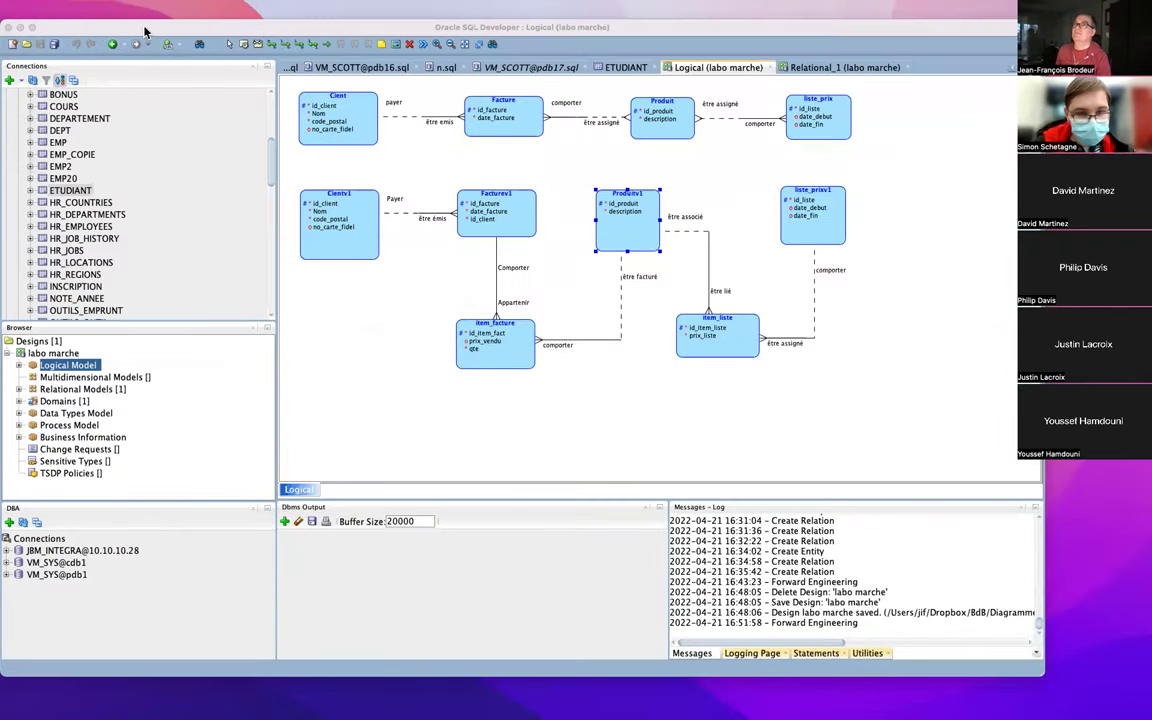
Browse in Finder to Dropbox's BdB Cours folder and locate the TP3-2CW assignment files
drag(144, 26, 179, 12)
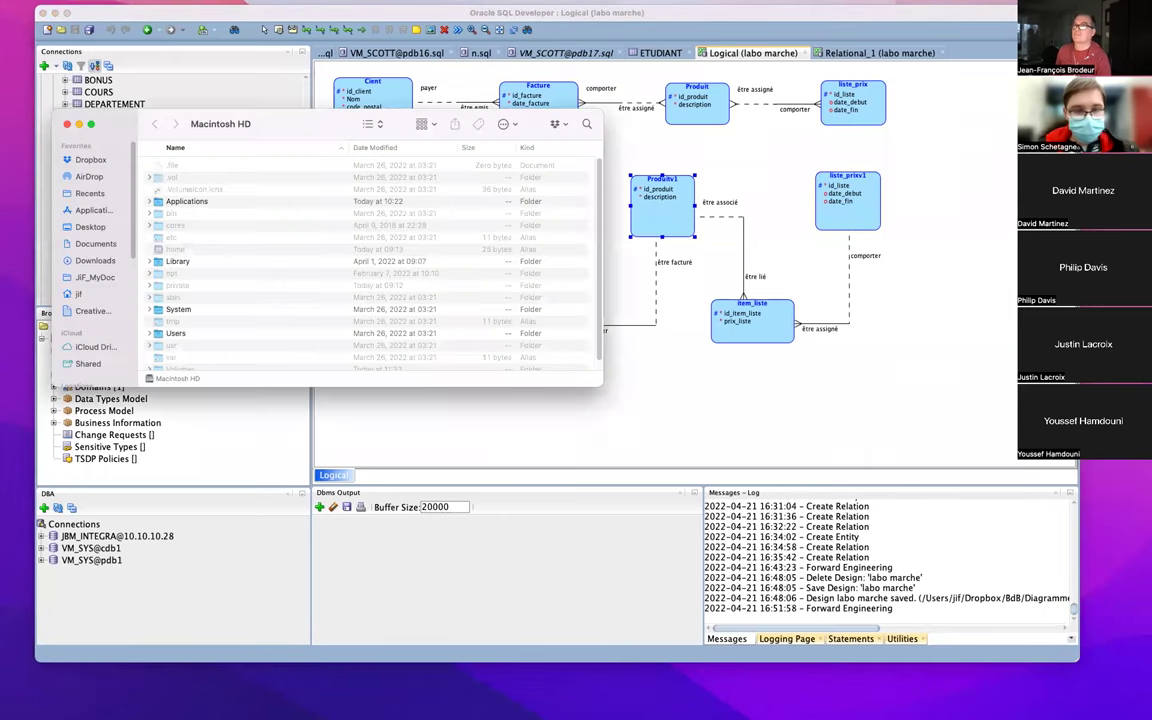
click(86, 161)
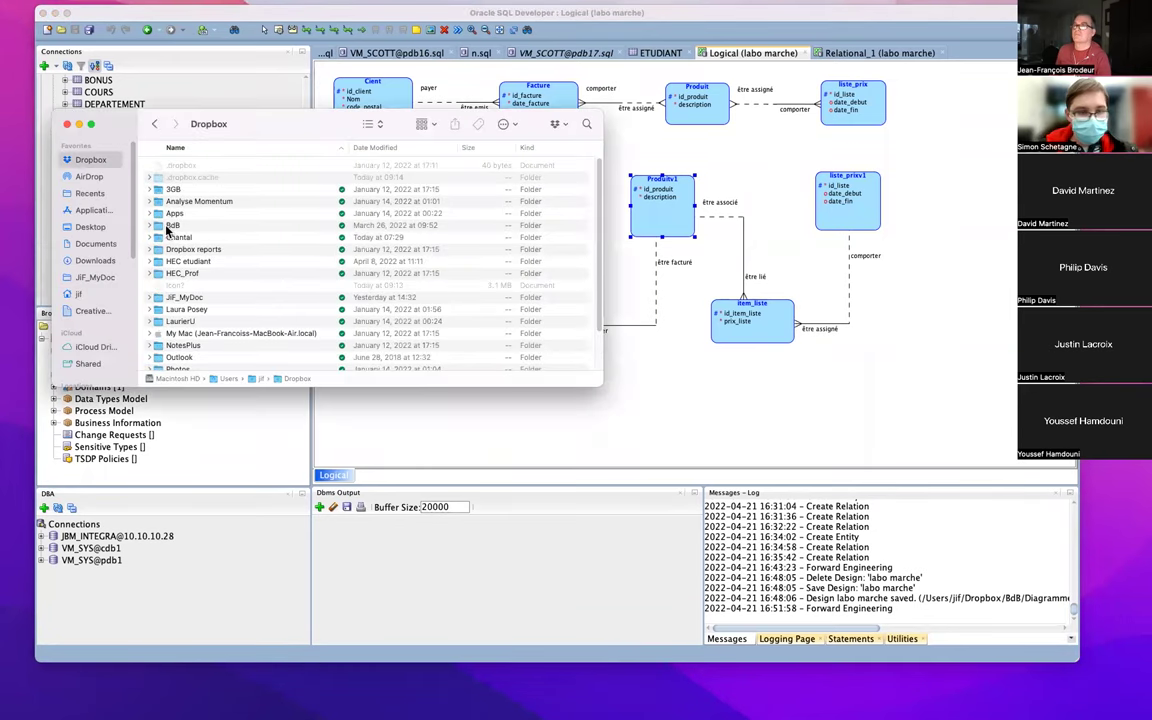
double_click(160, 226)
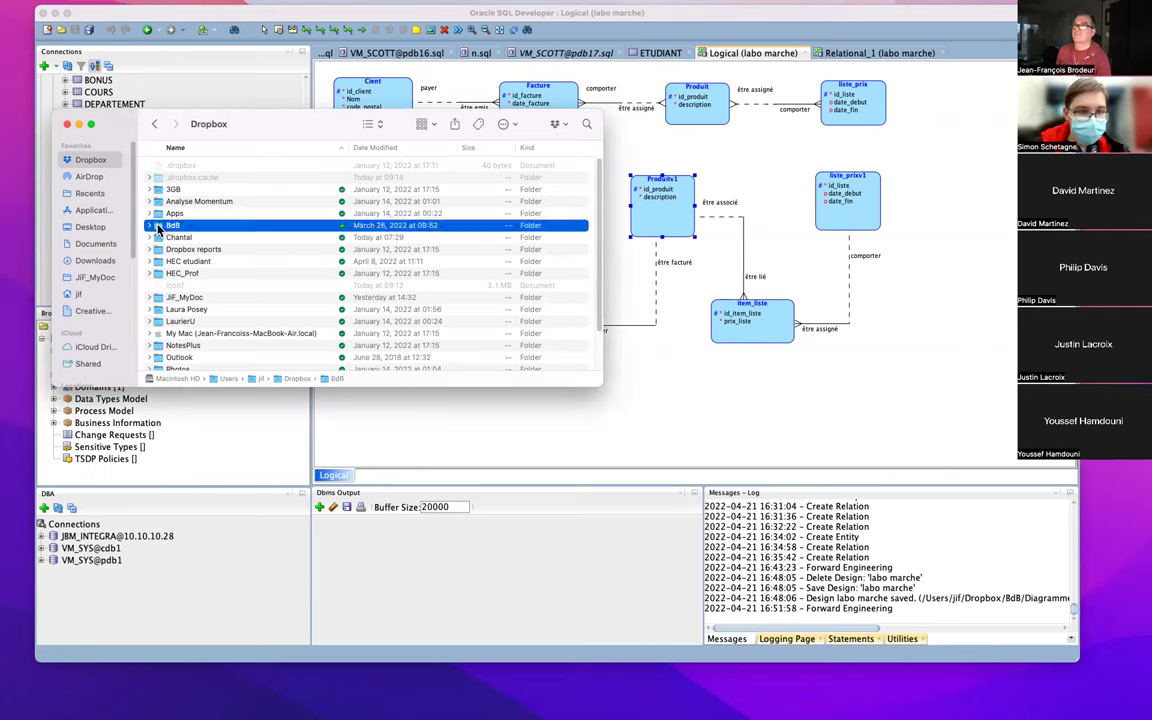
double_click(160, 226)
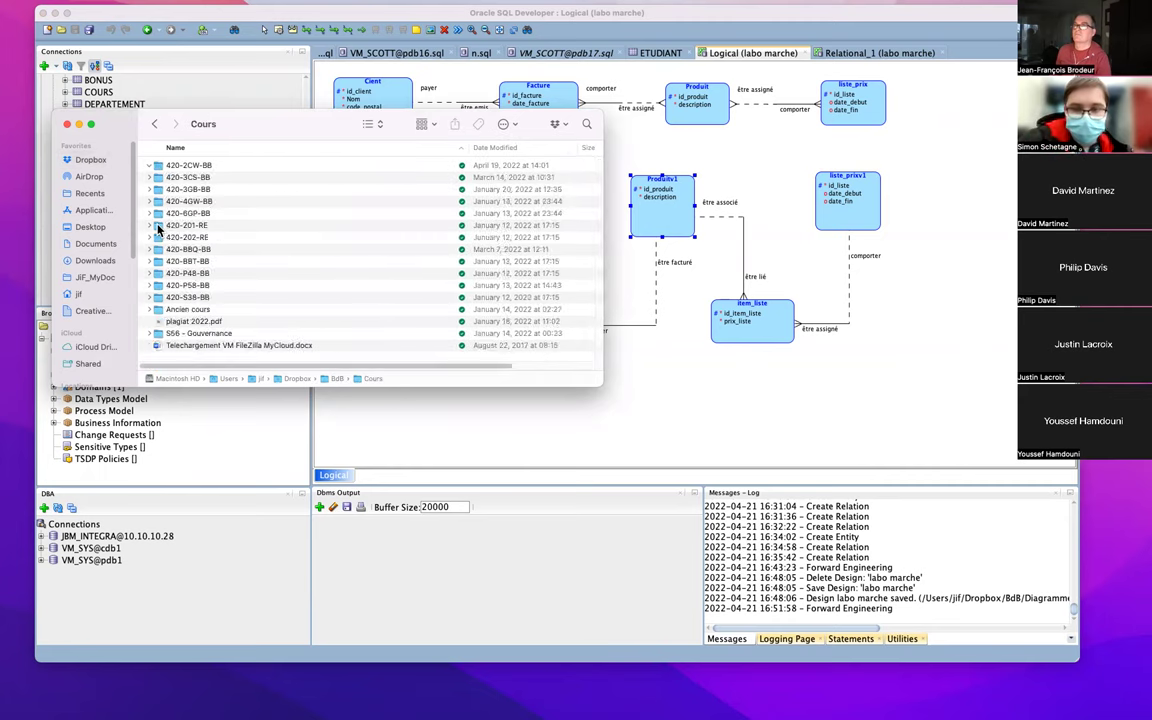
scroll(157, 229, down, 5)
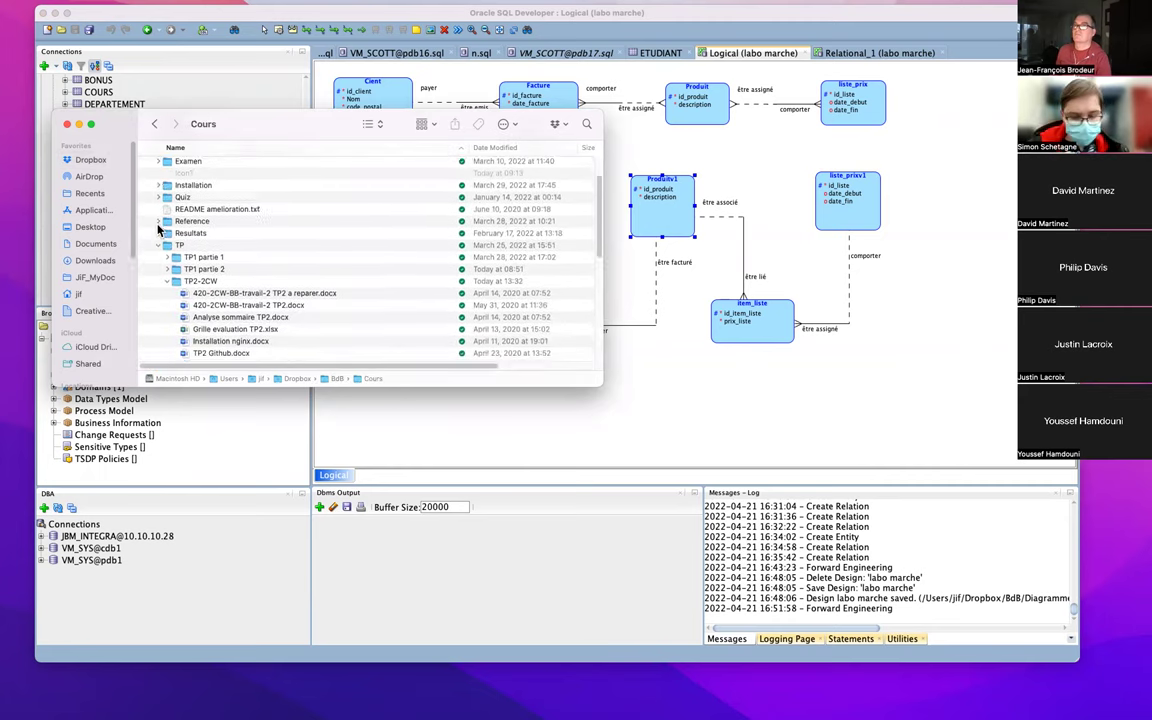
scroll(157, 229, down, 2)
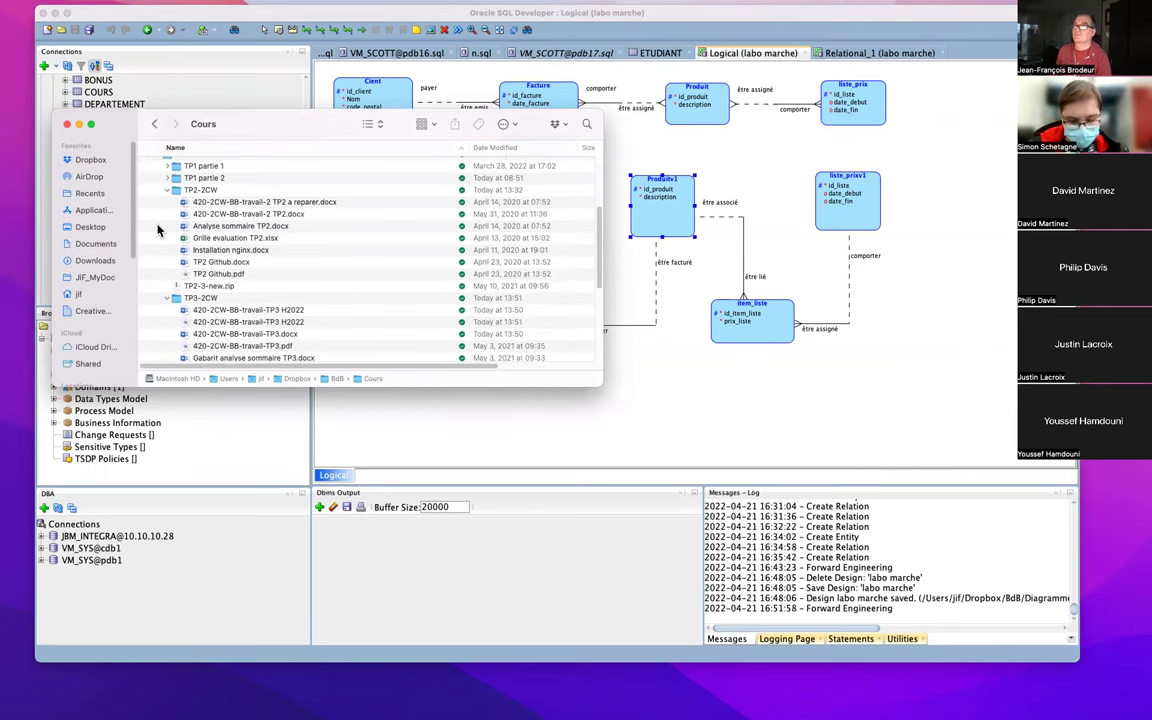
scroll(157, 230, down, 3)
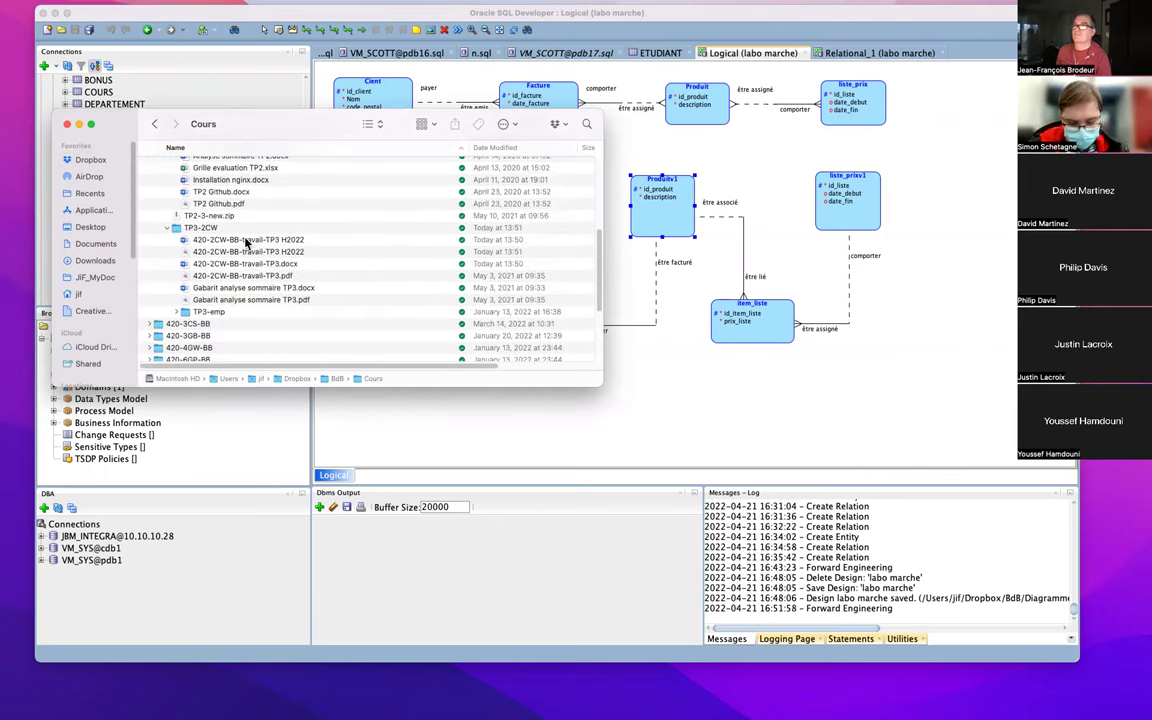
Open the Word document 420-2CW-BB-travail-TP3 H2022 and reposition its window so the page is fully in view
click(246, 241)
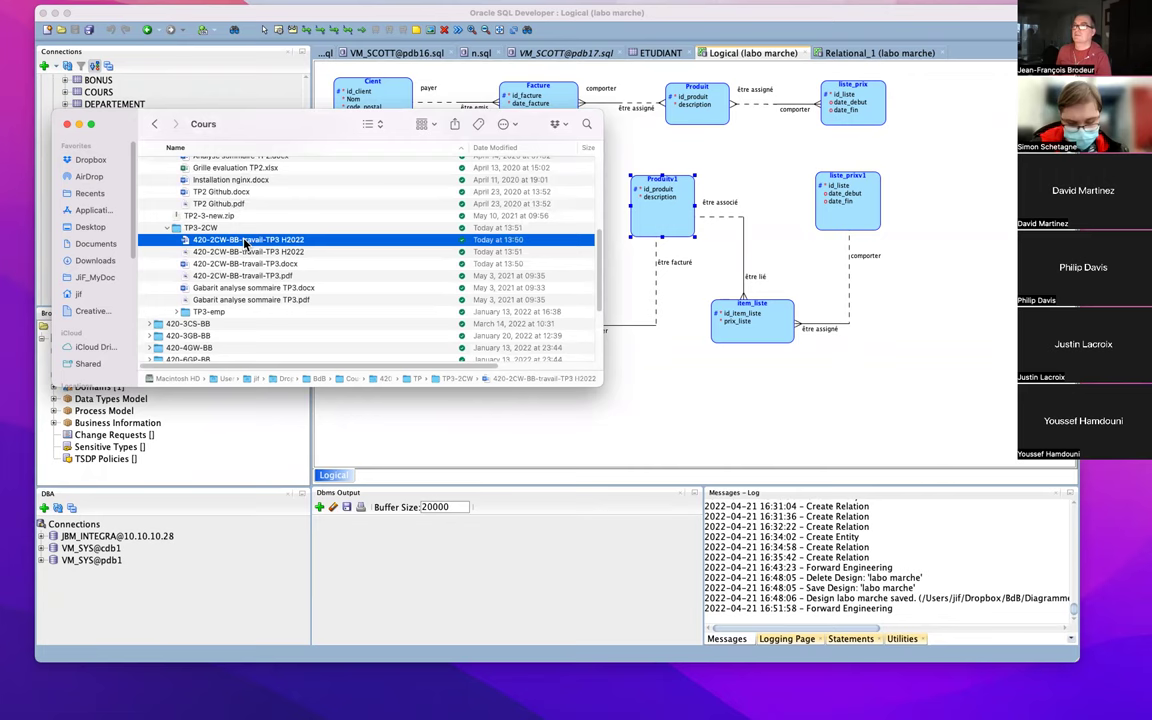
double_click(246, 241)
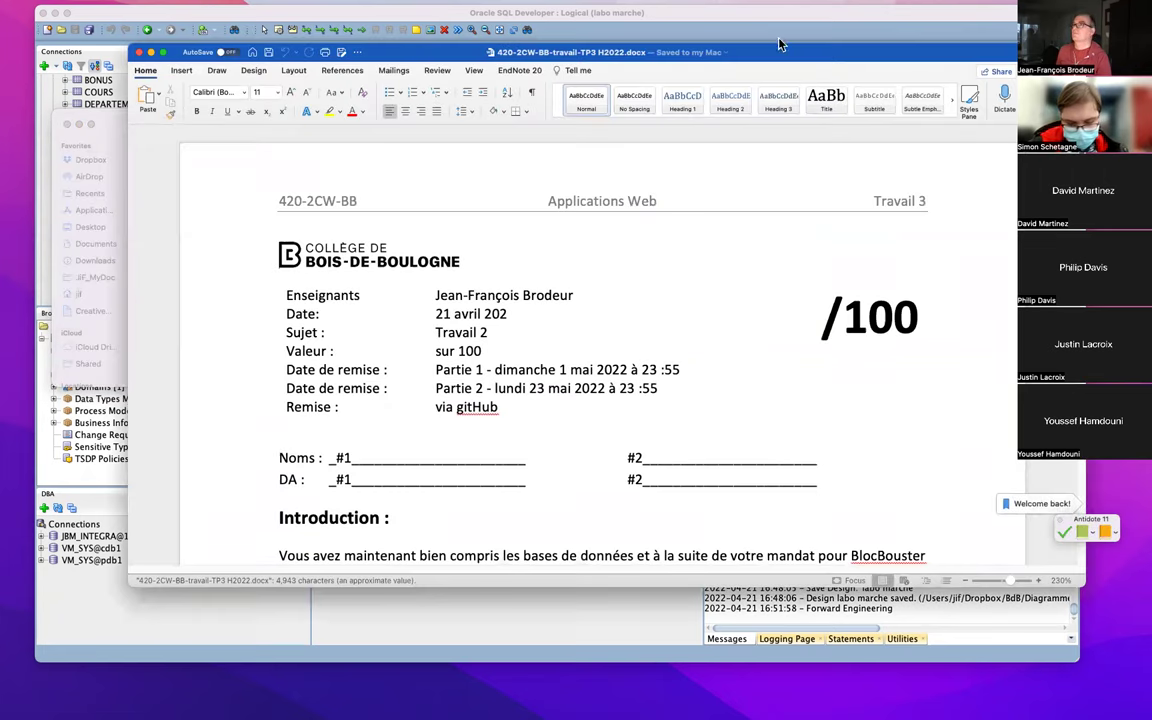
drag(788, 57, 683, 32)
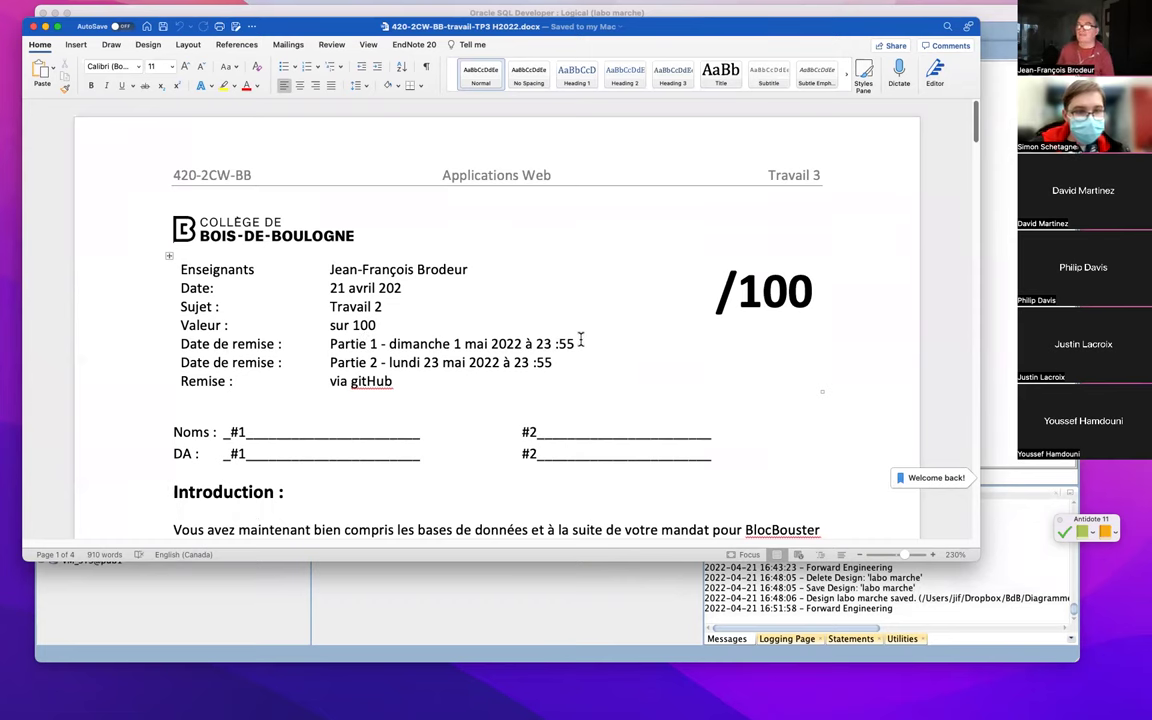
Read through the assignment's introduction, objective and general instructions, highlighting the rule on the minimum and maximum number of tables
scroll(579, 341, down, 5)
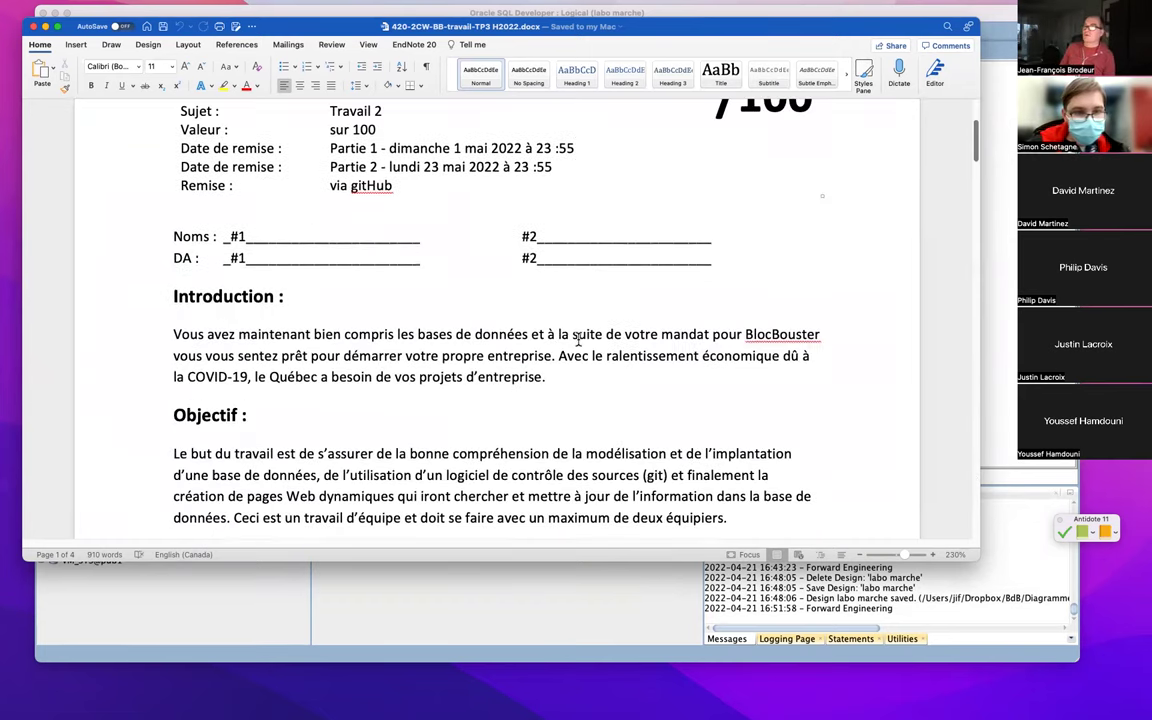
scroll(577, 340, down, 4)
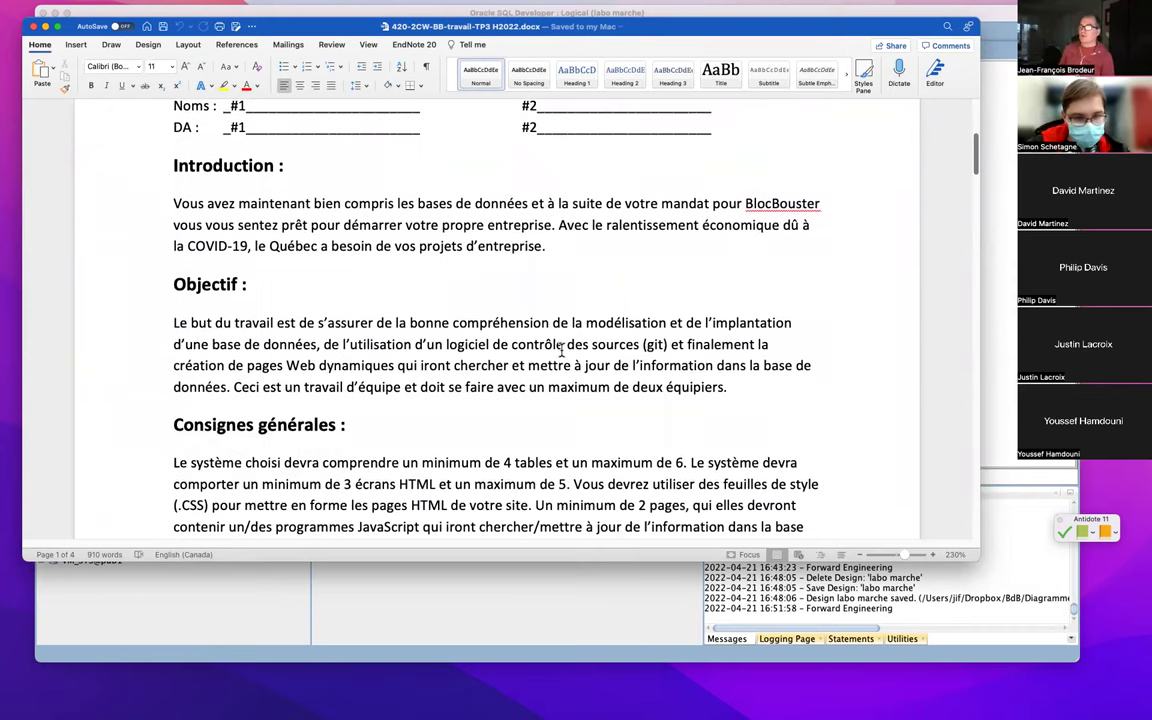
scroll(540, 350, down, 4)
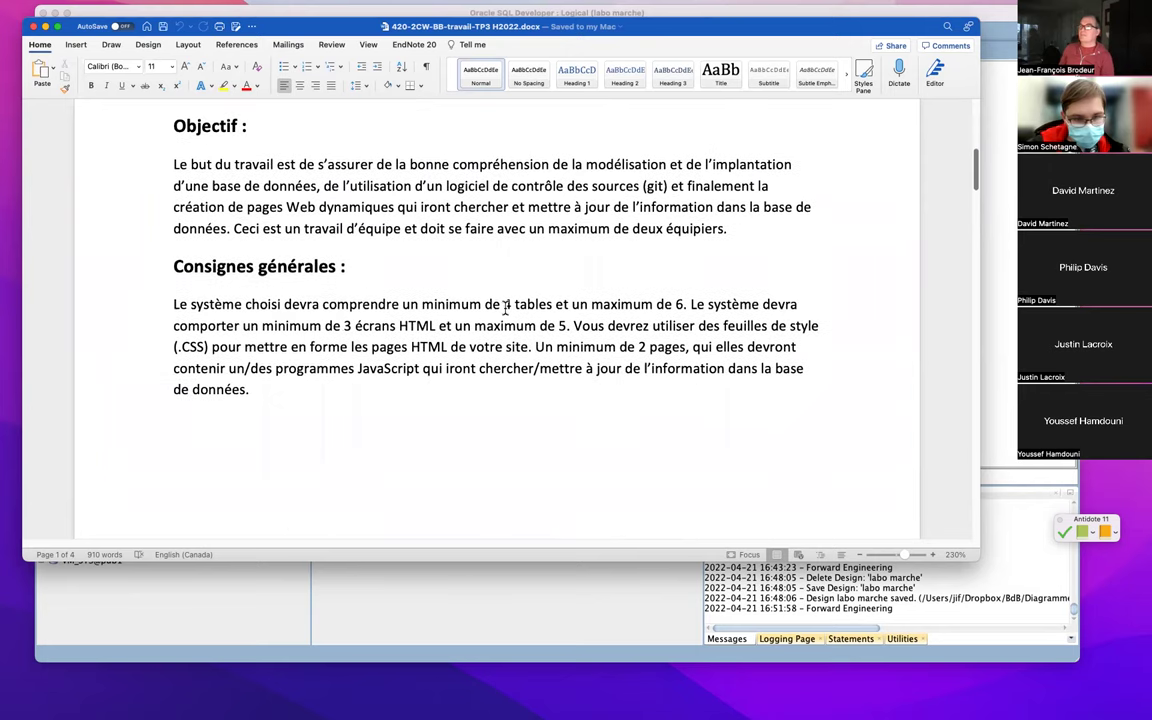
drag(513, 313, 760, 305)
click(686, 304)
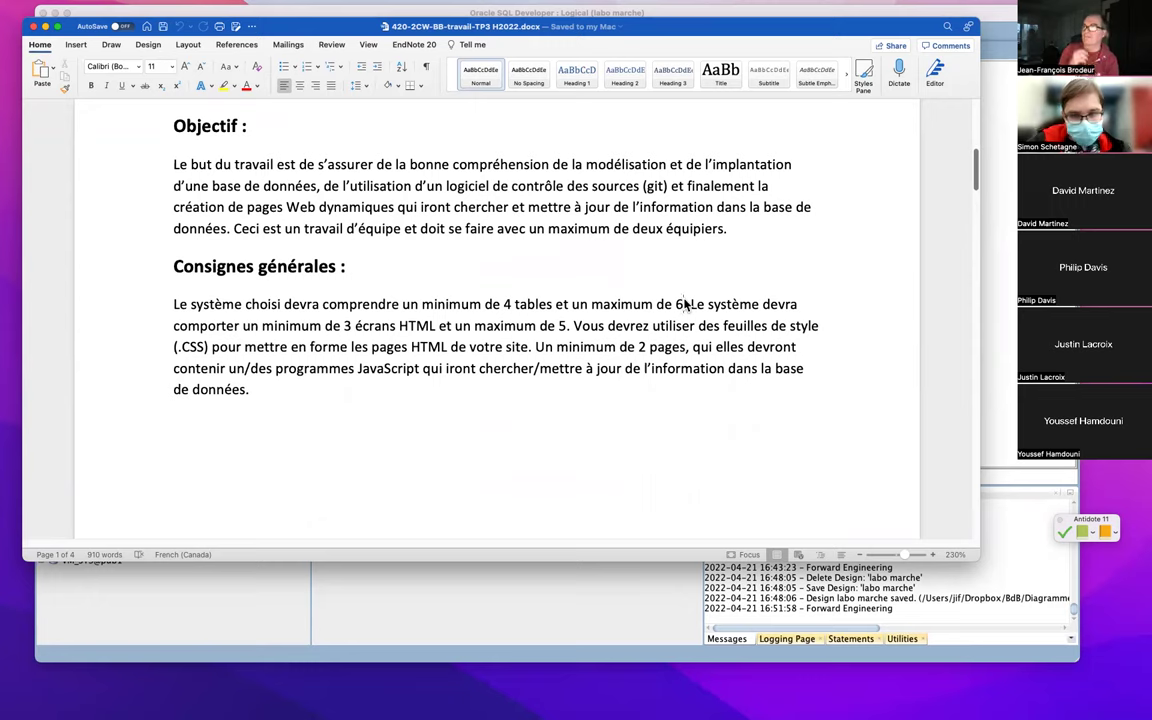
text(.)
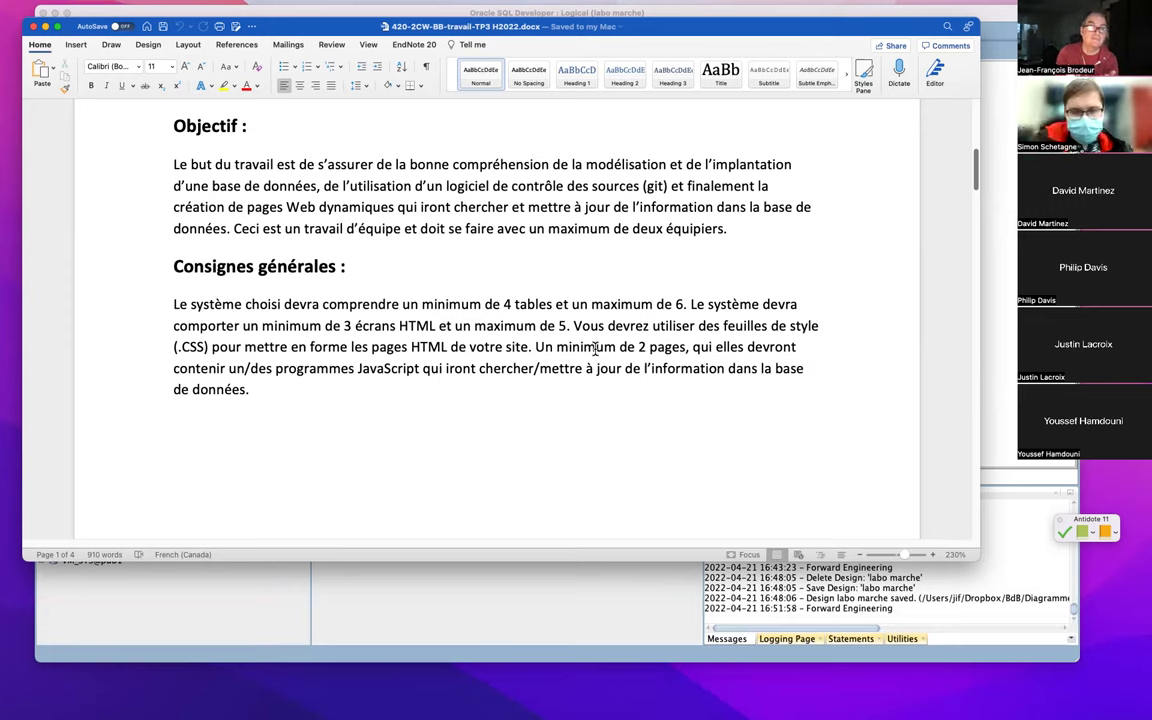
Review the Livrable 1 tasks and highlight the table-count and data modeler (*.dmd) file requirements in item 2
scroll(594, 350, down, 10)
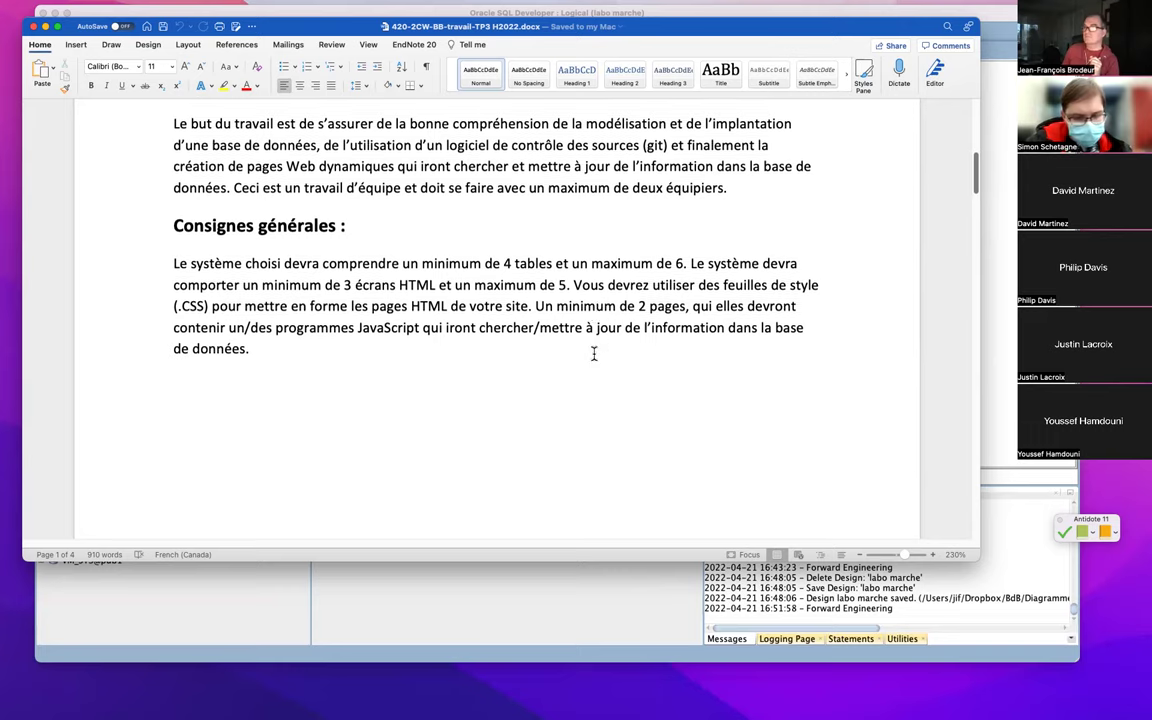
scroll(594, 360, down, 5)
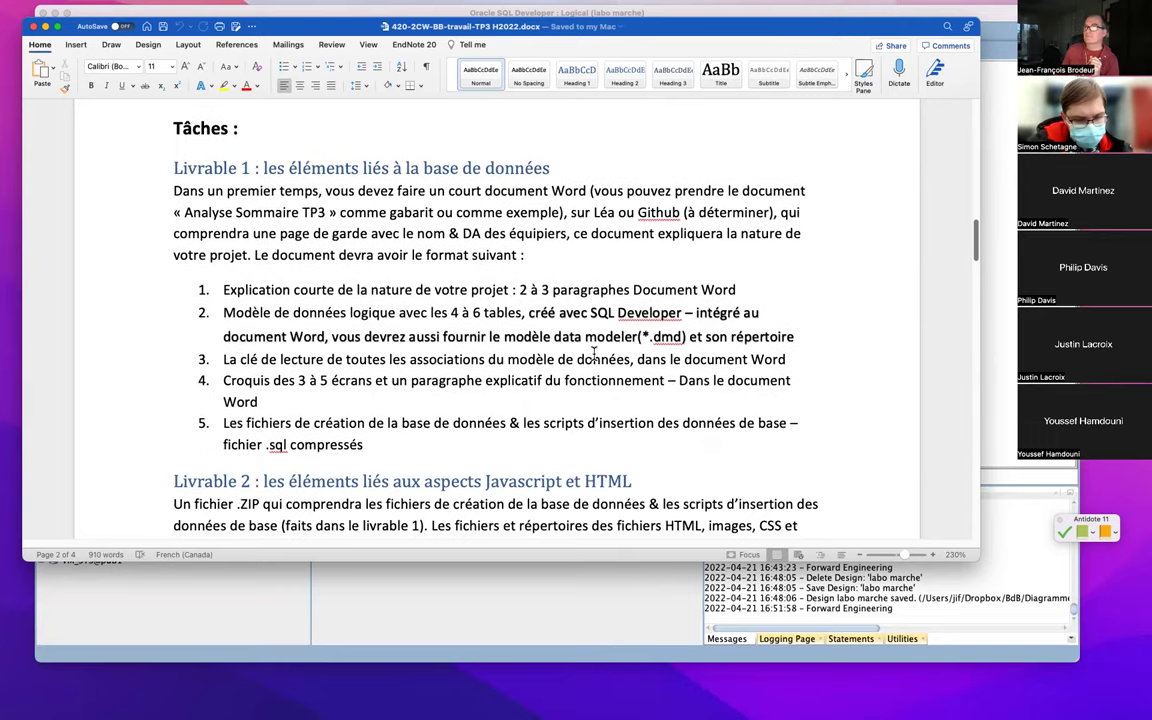
scroll(594, 351, down, 2)
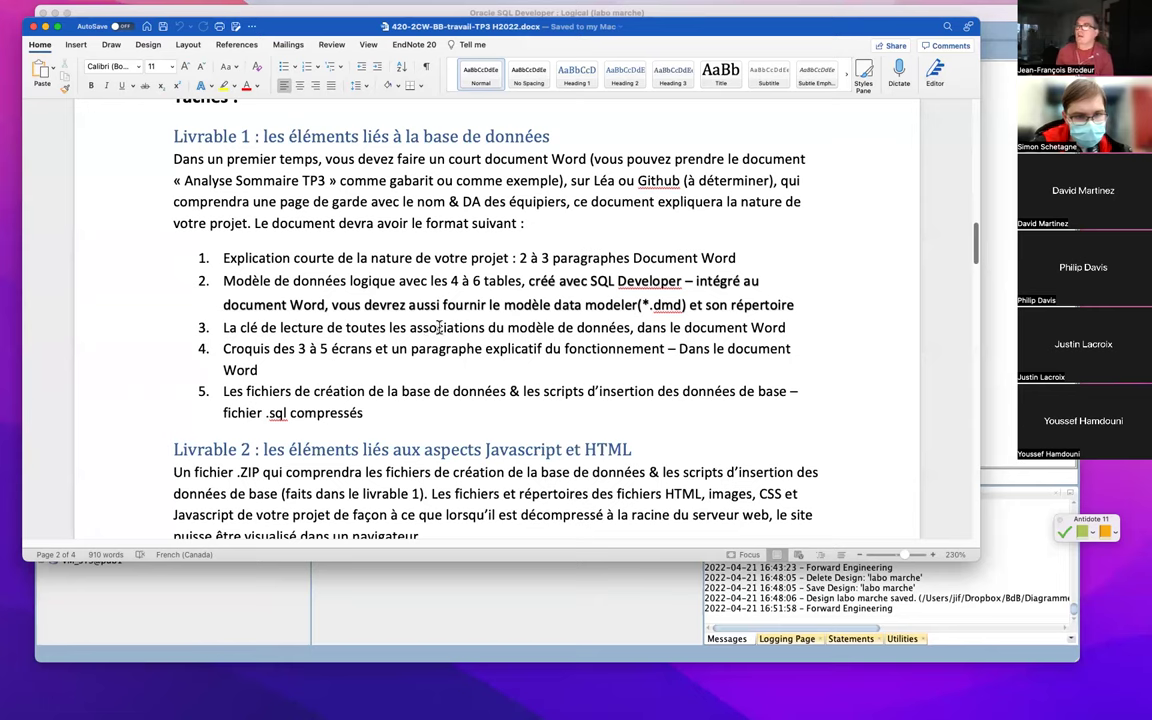
drag(399, 283, 527, 292)
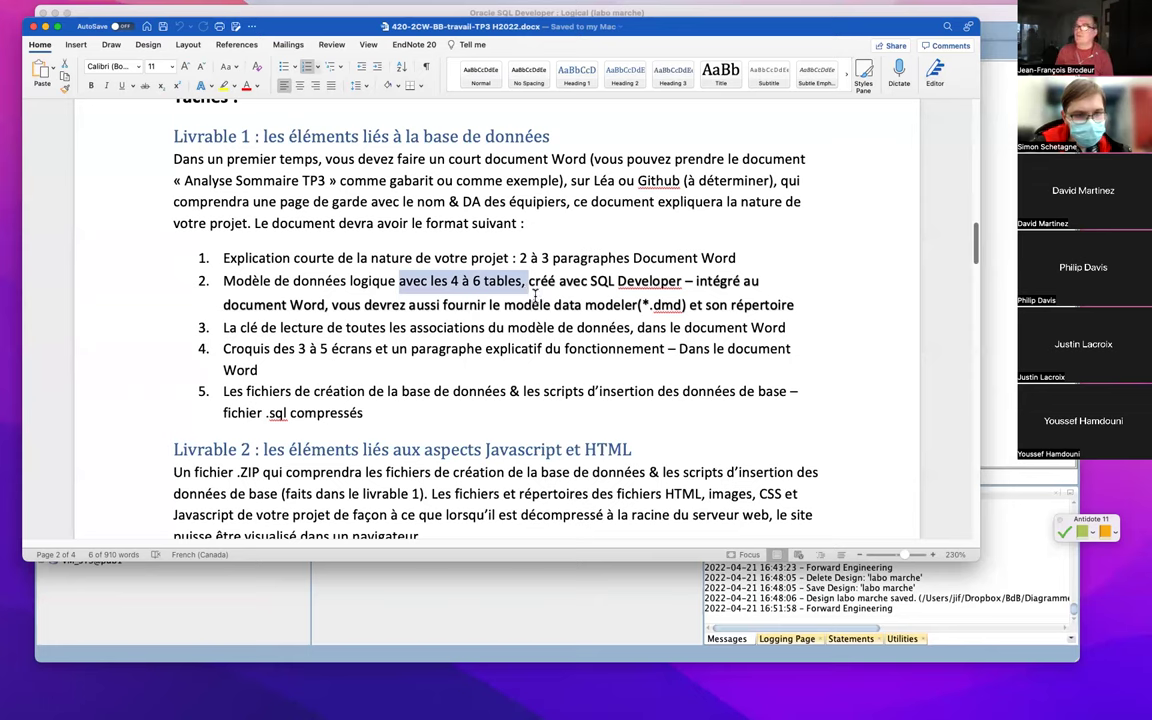
drag(489, 305, 750, 309)
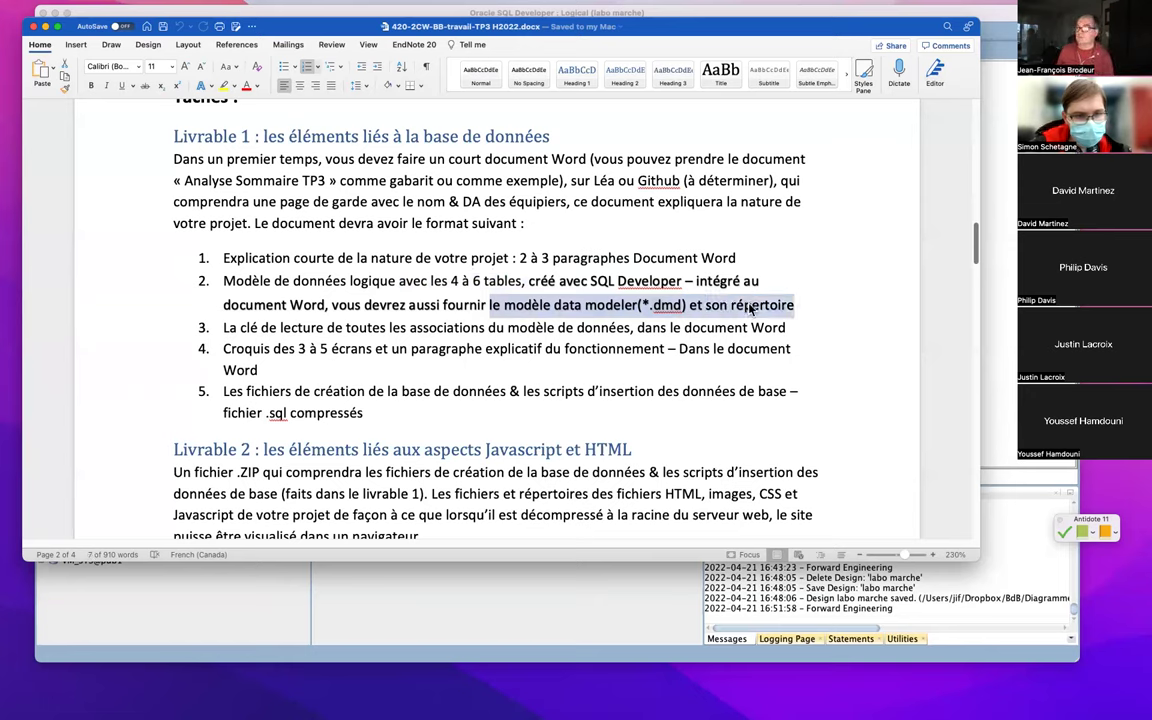
Switch to Oracle SQL Developer and look at the Data Modeler commands for opening and saving a design
key(super+Tab)
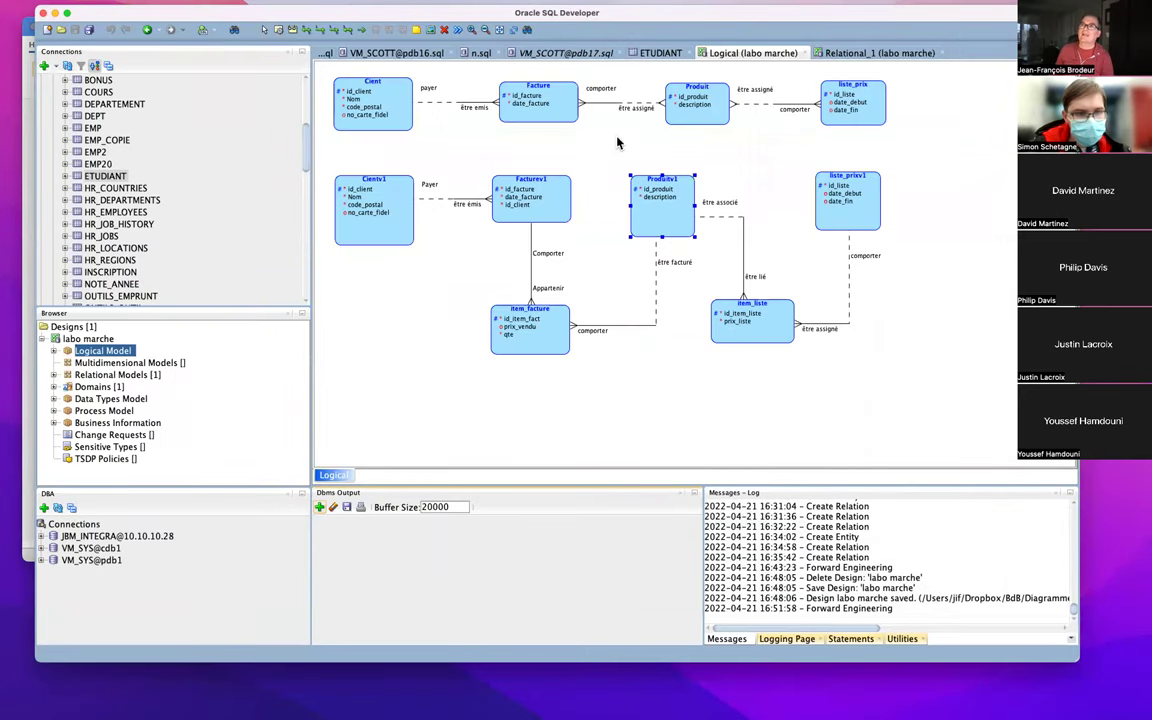
click(135, 7)
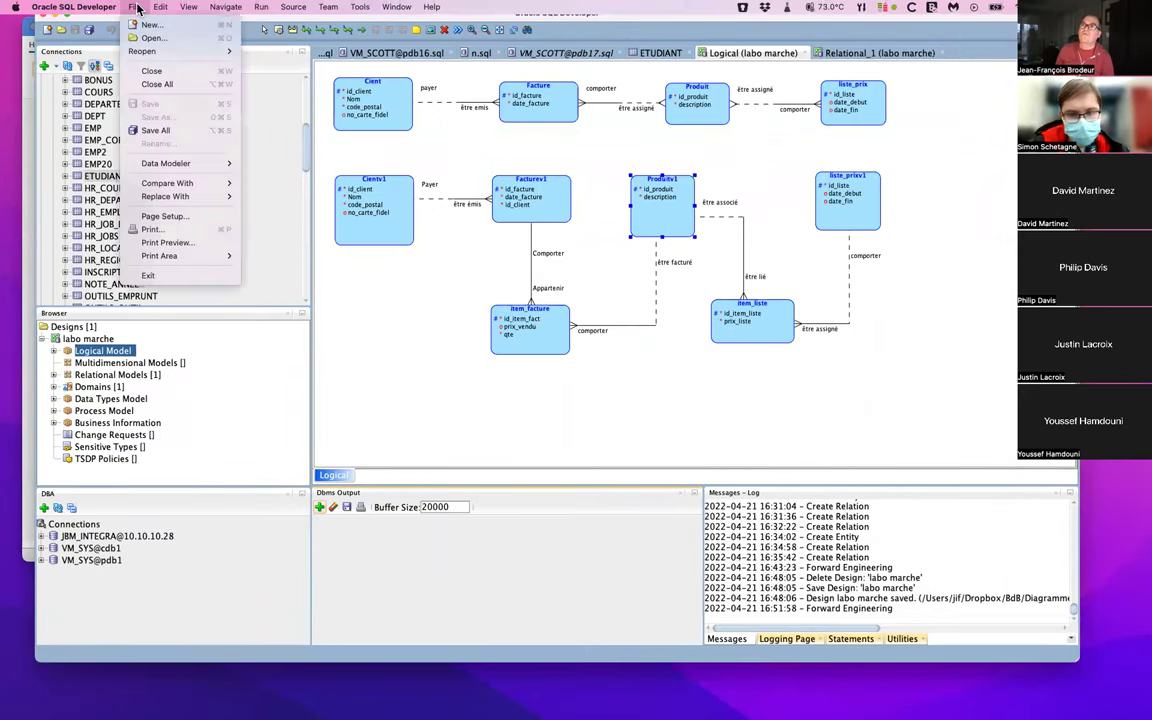
mouse_move(170, 166)
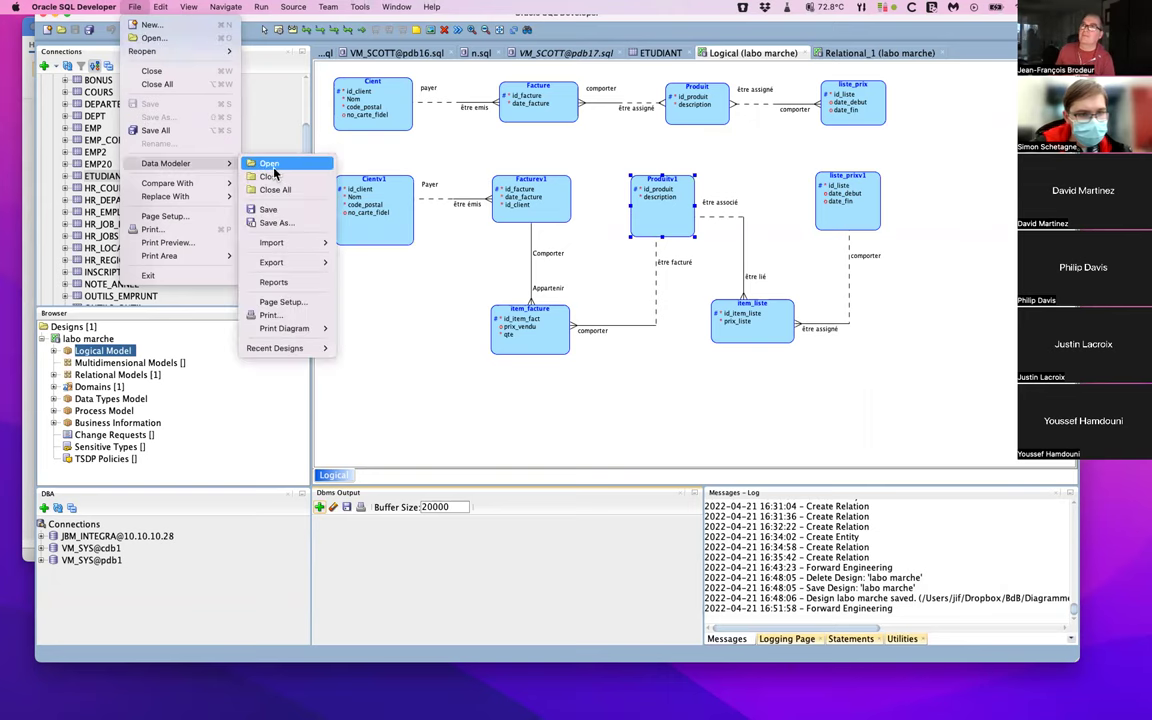
click(274, 225)
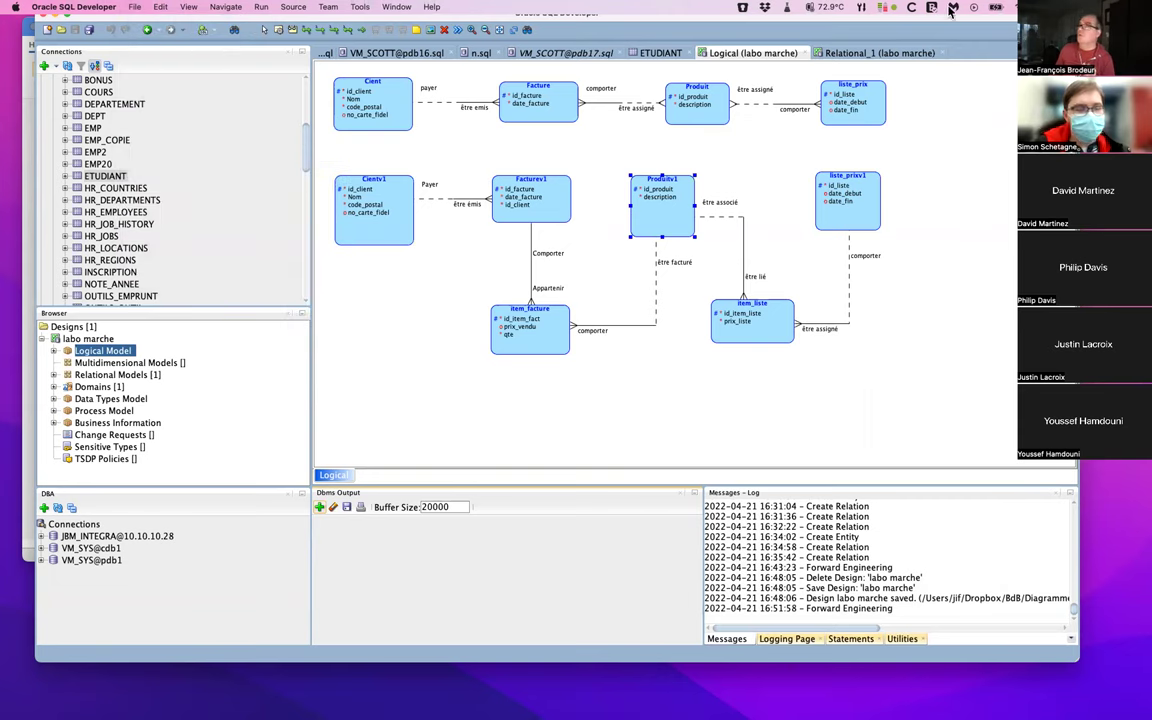
Close all open designs, including labo marche, from the design browser
right_click(74, 327)
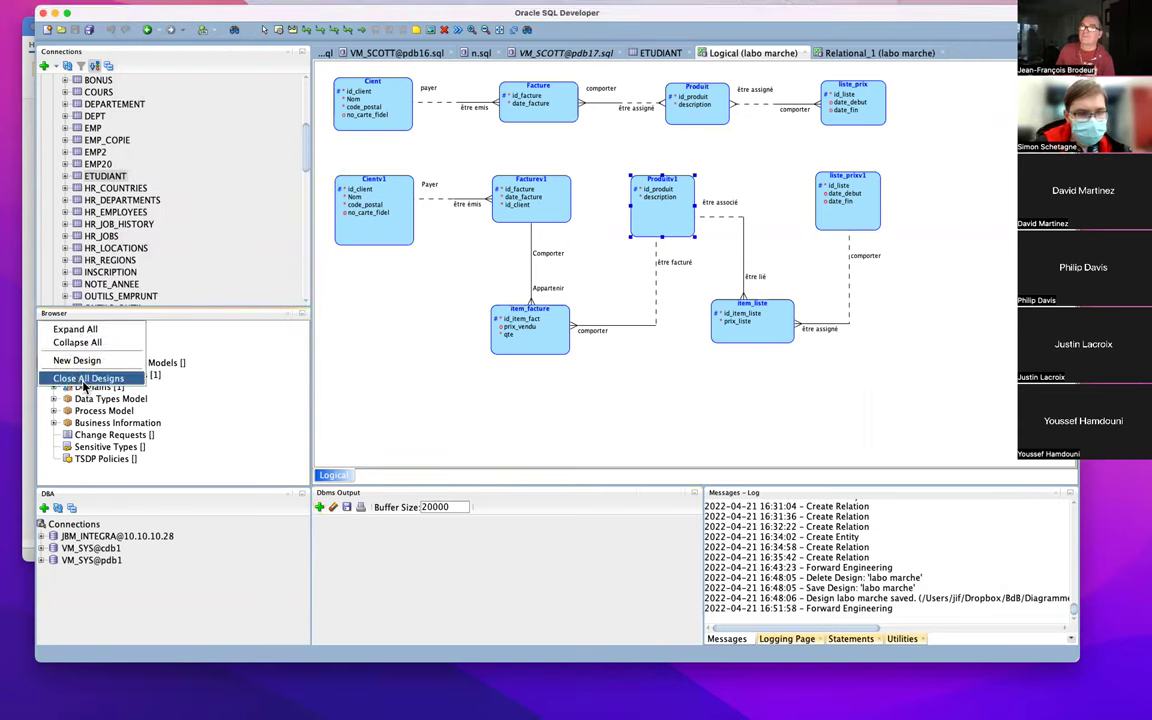
click(75, 378)
click(450, 401)
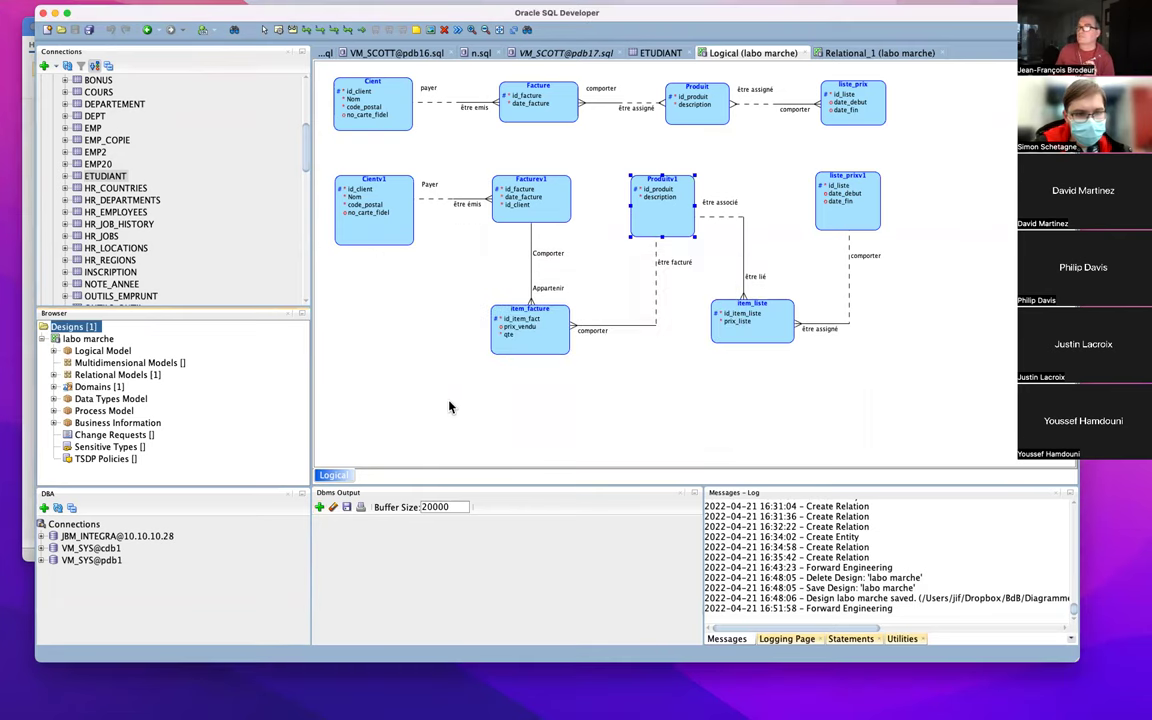
click(43, 341)
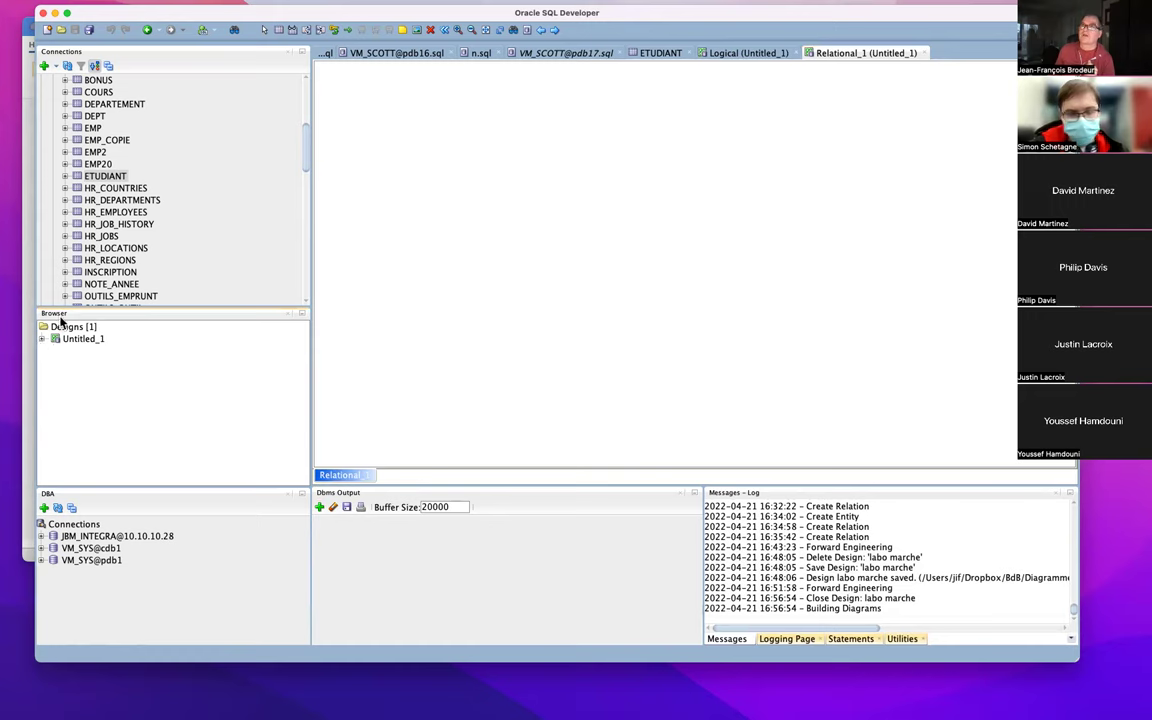
Open the Data Modeler design labo marche.dmd from the Dropbox/BdB/Diagramme folder
mouse_move(132, 7)
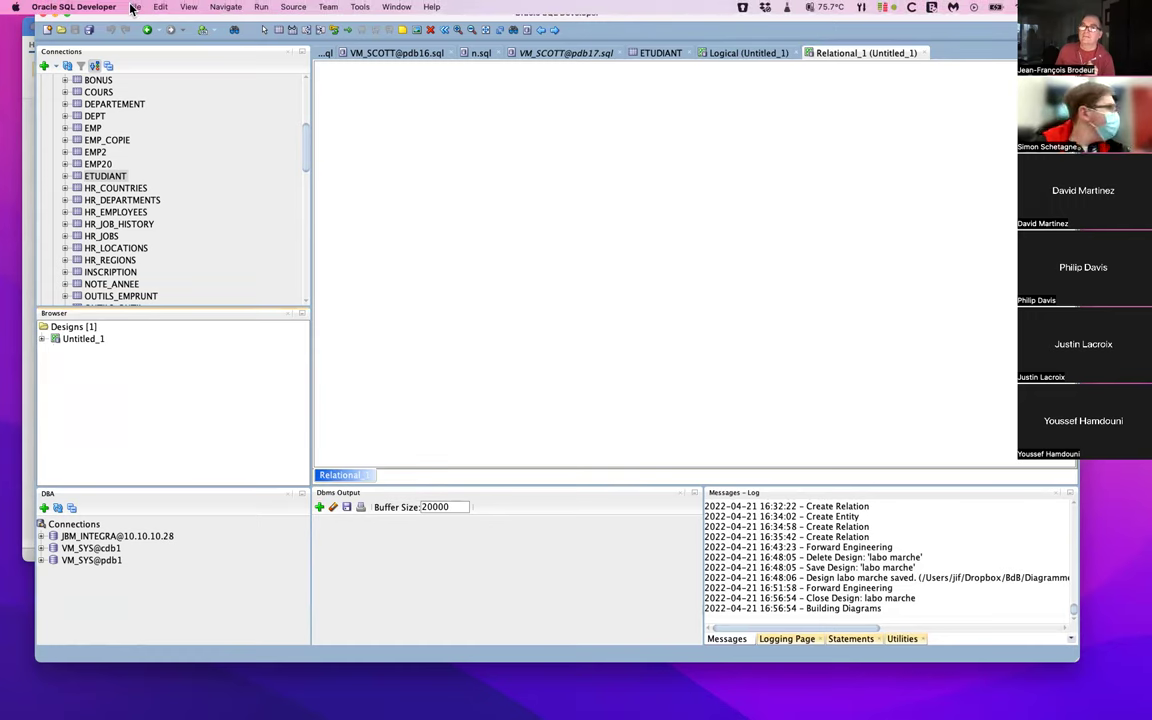
click(134, 8)
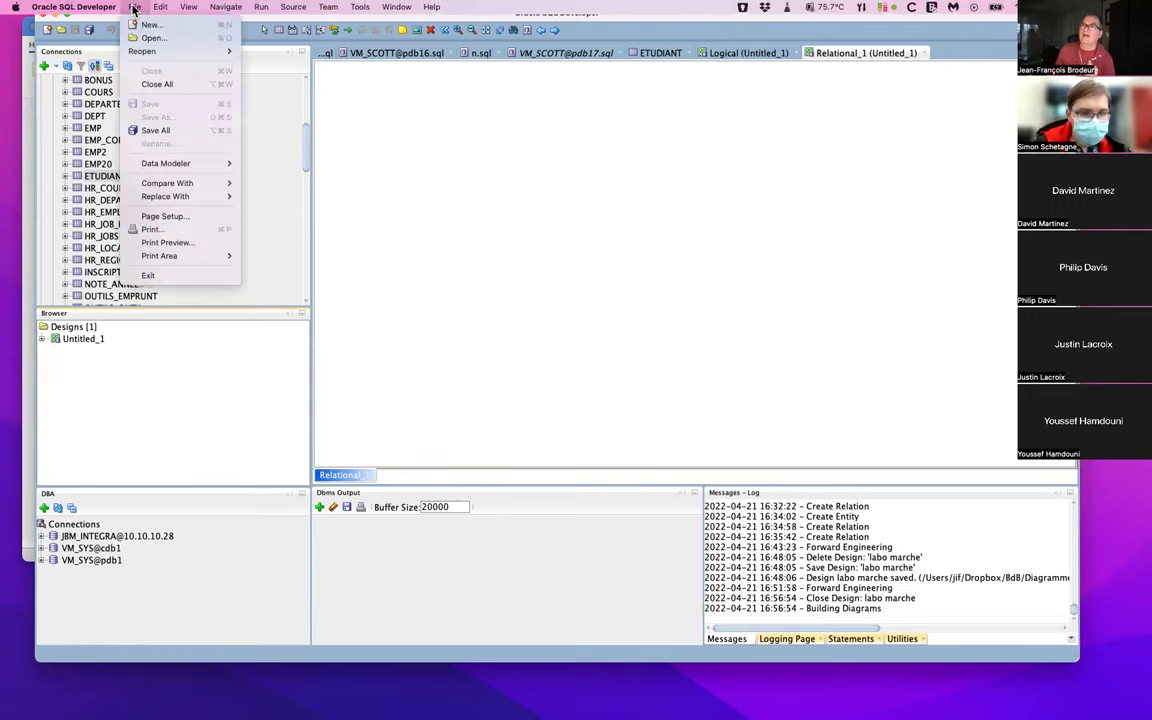
mouse_move(154, 162)
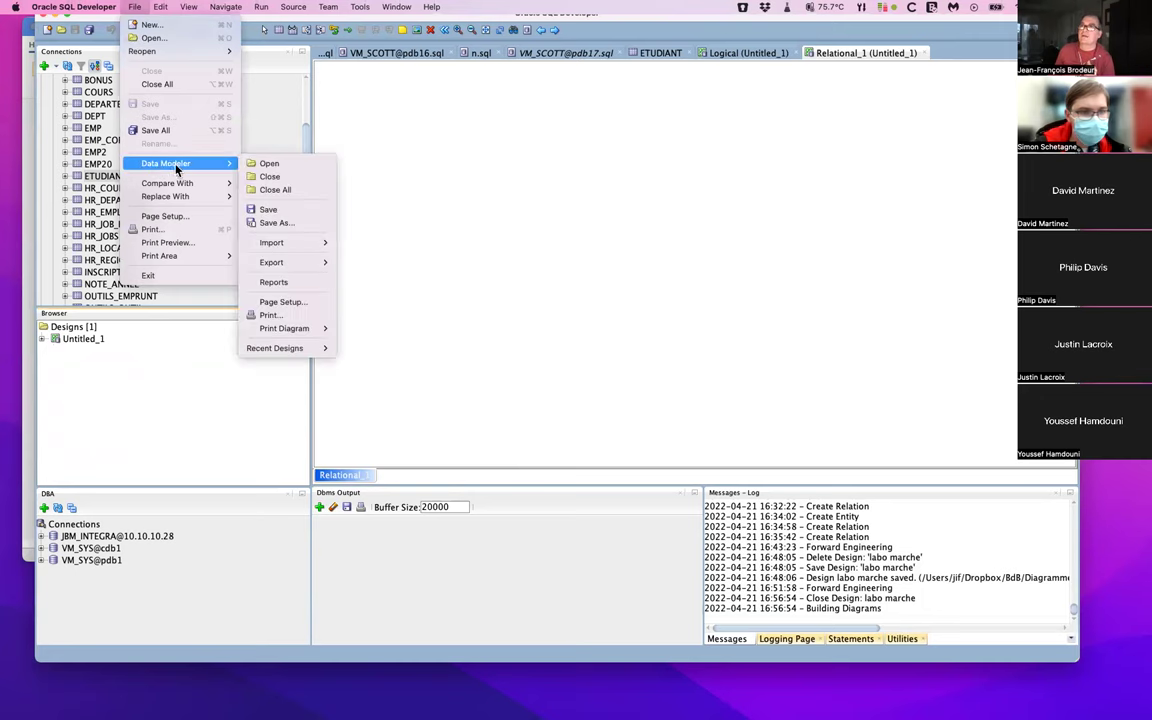
click(265, 164)
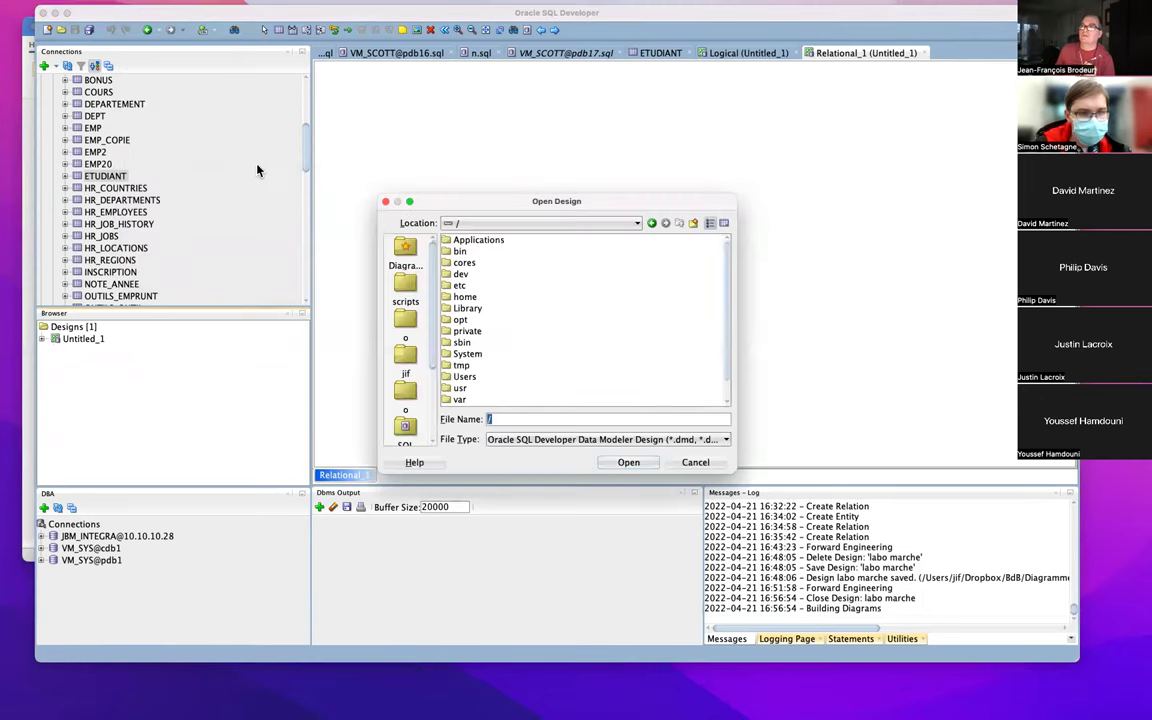
click(405, 252)
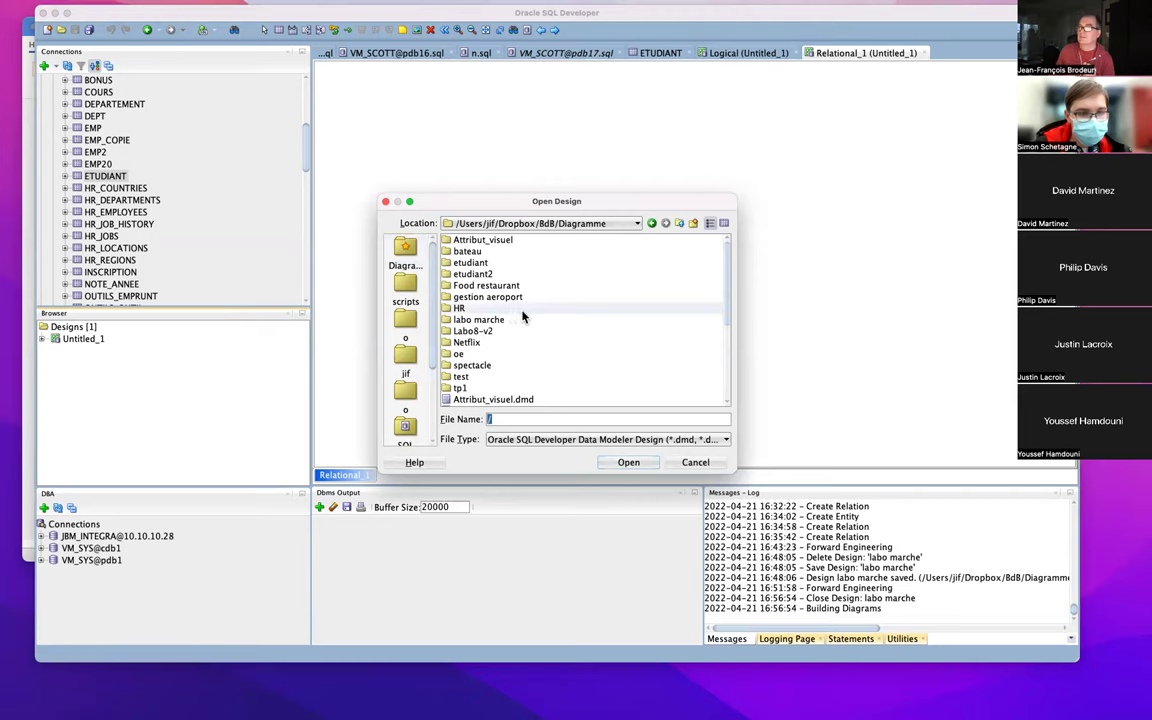
scroll(523, 315, down, 1)
scroll(523, 315, down, 5)
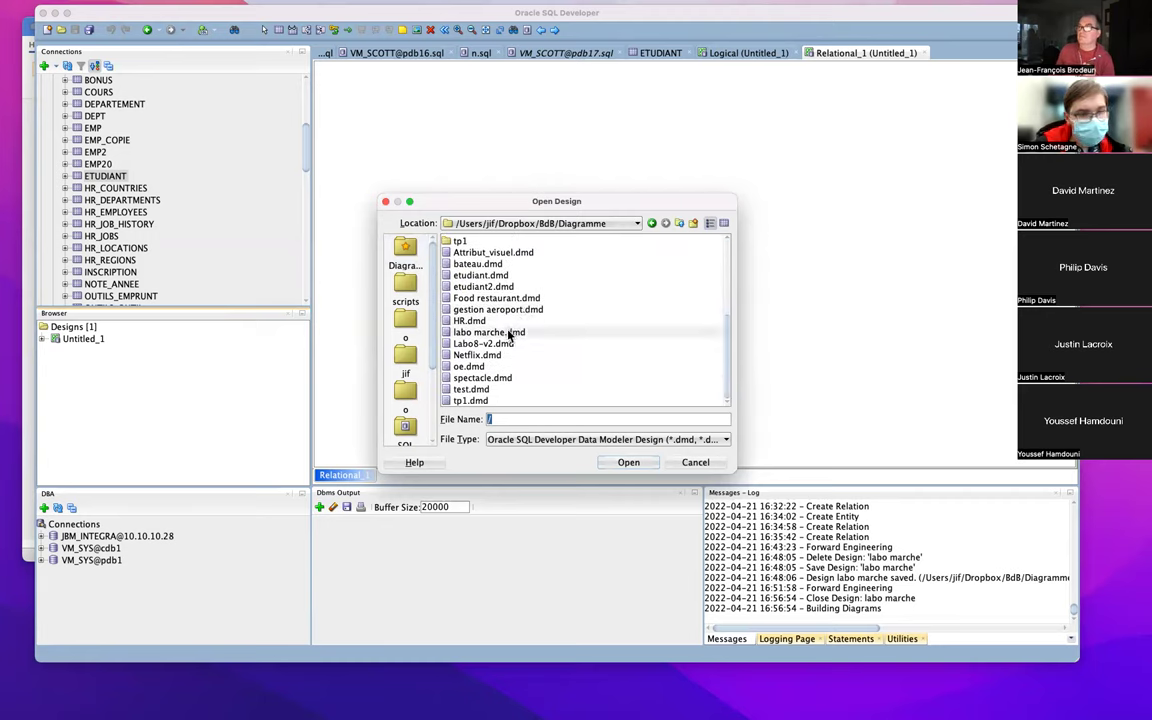
click(508, 334)
click(628, 462)
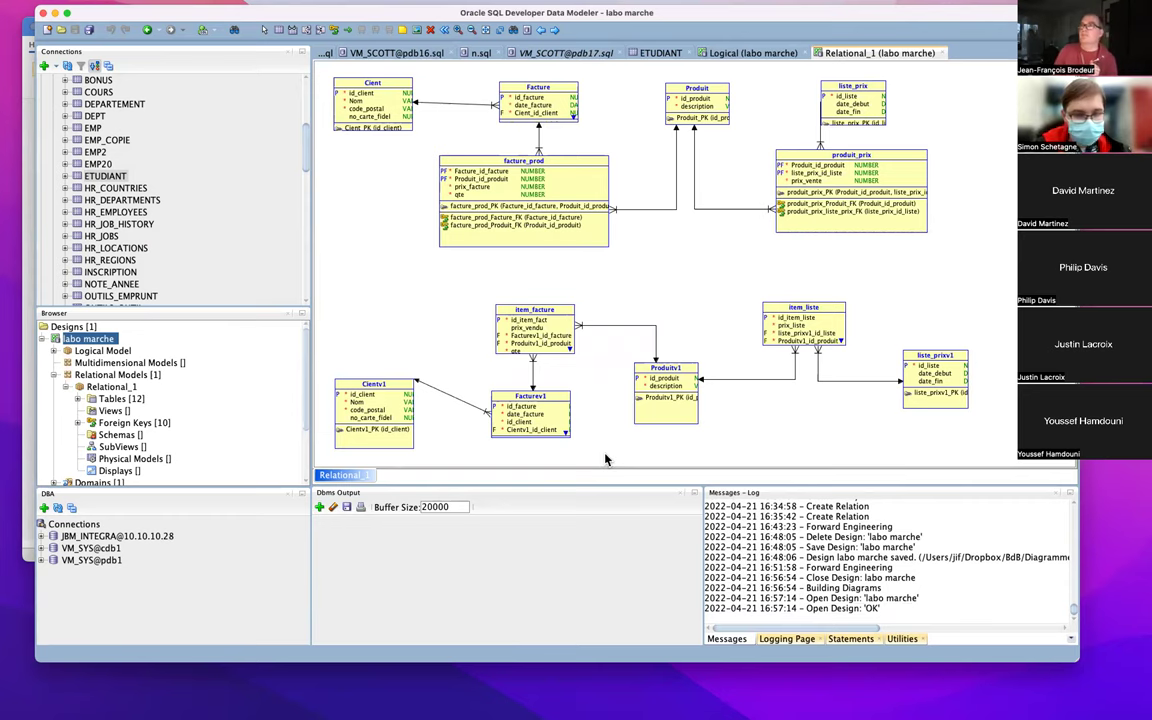
Move the SQL Developer window lower, return to the Word assignment and highlight item 3's reading-key requirement for the associations
drag(782, 12, 794, 157)
click(794, 140)
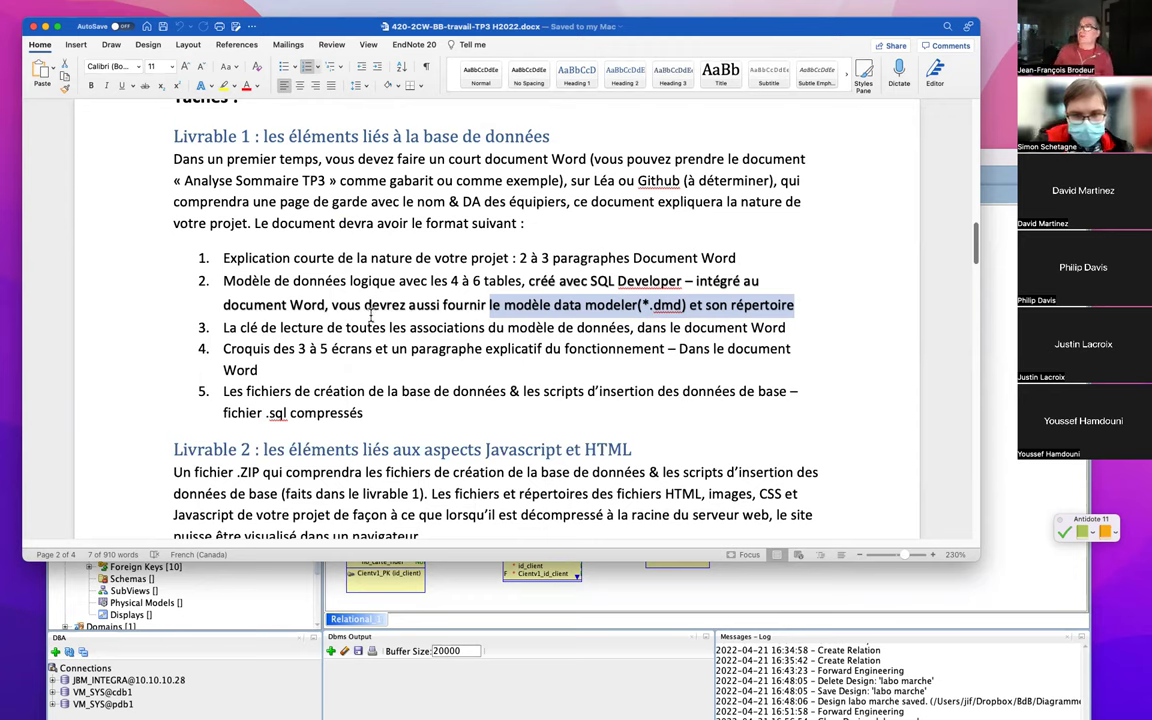
drag(222, 327, 531, 333)
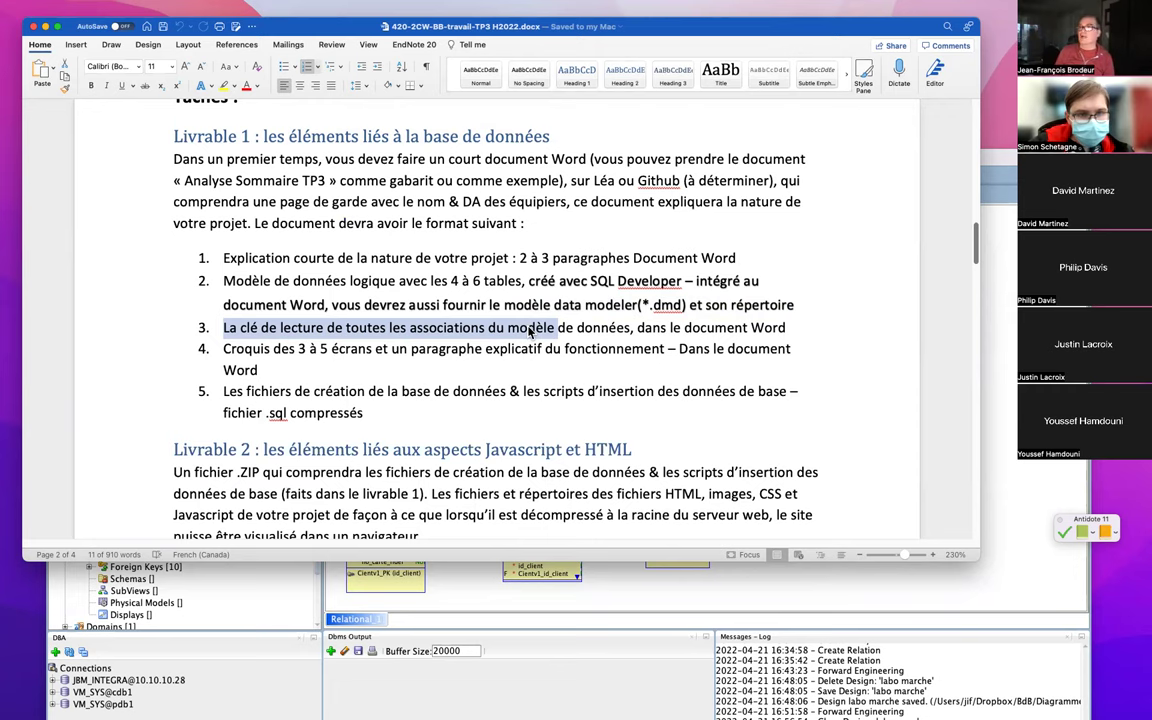
Switch to Oracle SQL Developer and display the logical diagram of labo marche to illustrate the associations
key(super+Tab)
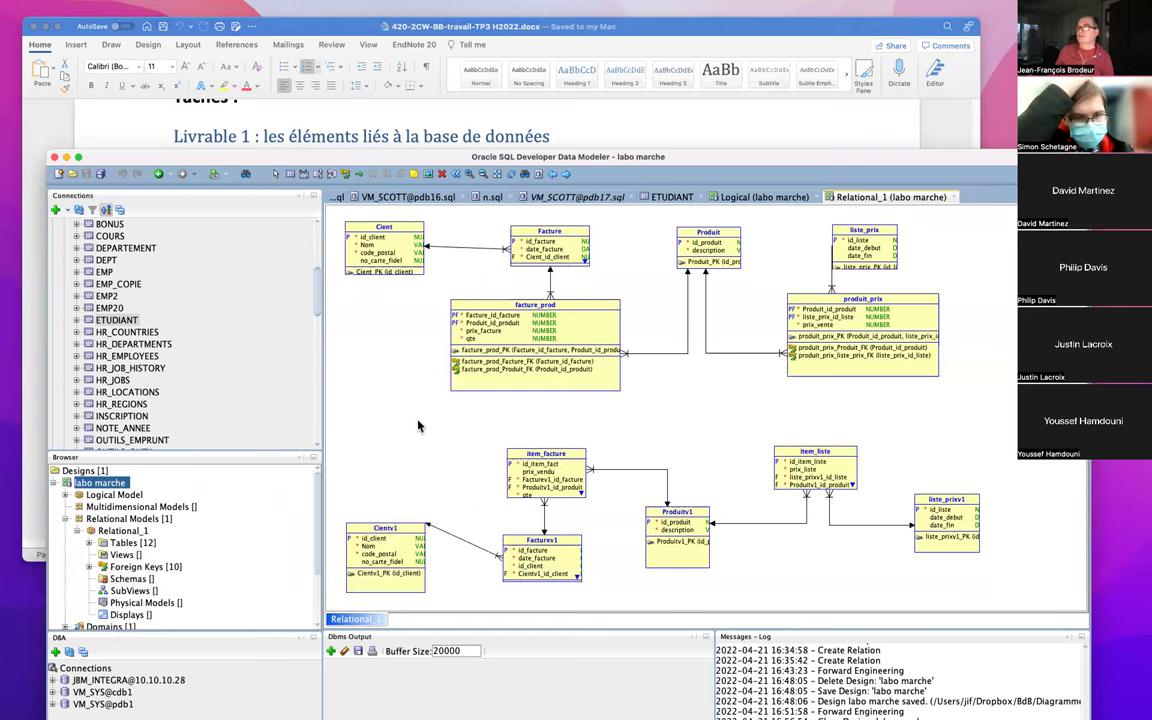
click(365, 245)
click(761, 198)
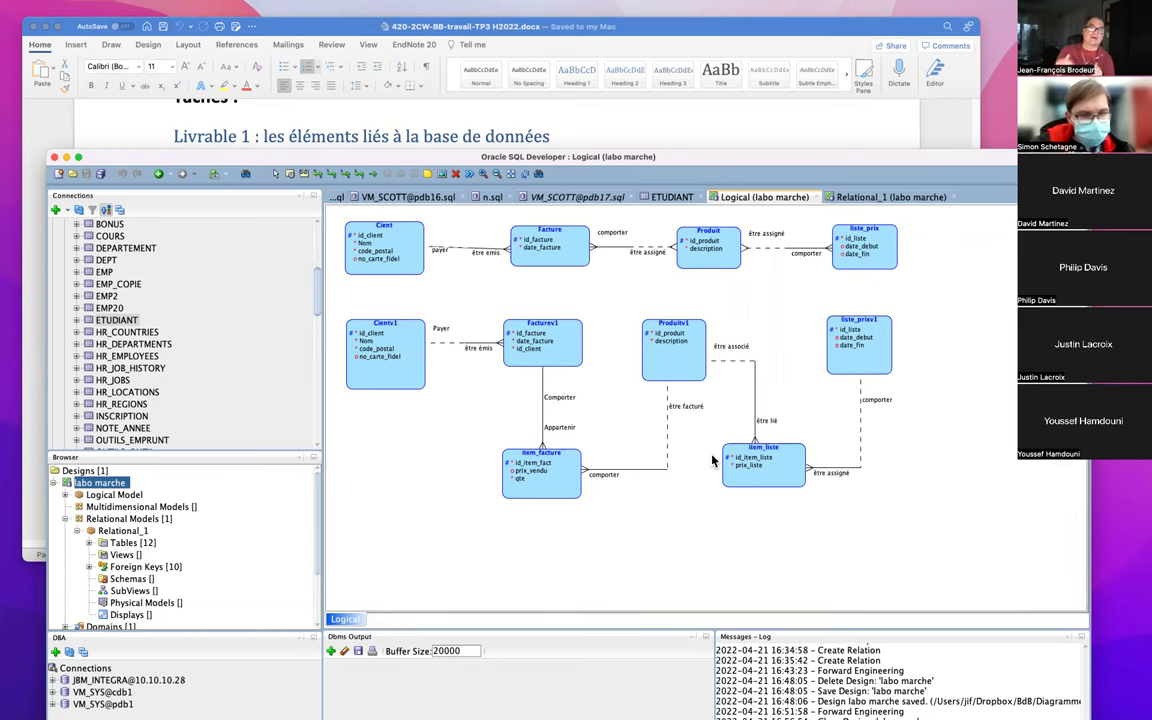
Return to the Word assignment and highlight item 5 on the database creation files and data insertion scripts
click(630, 142)
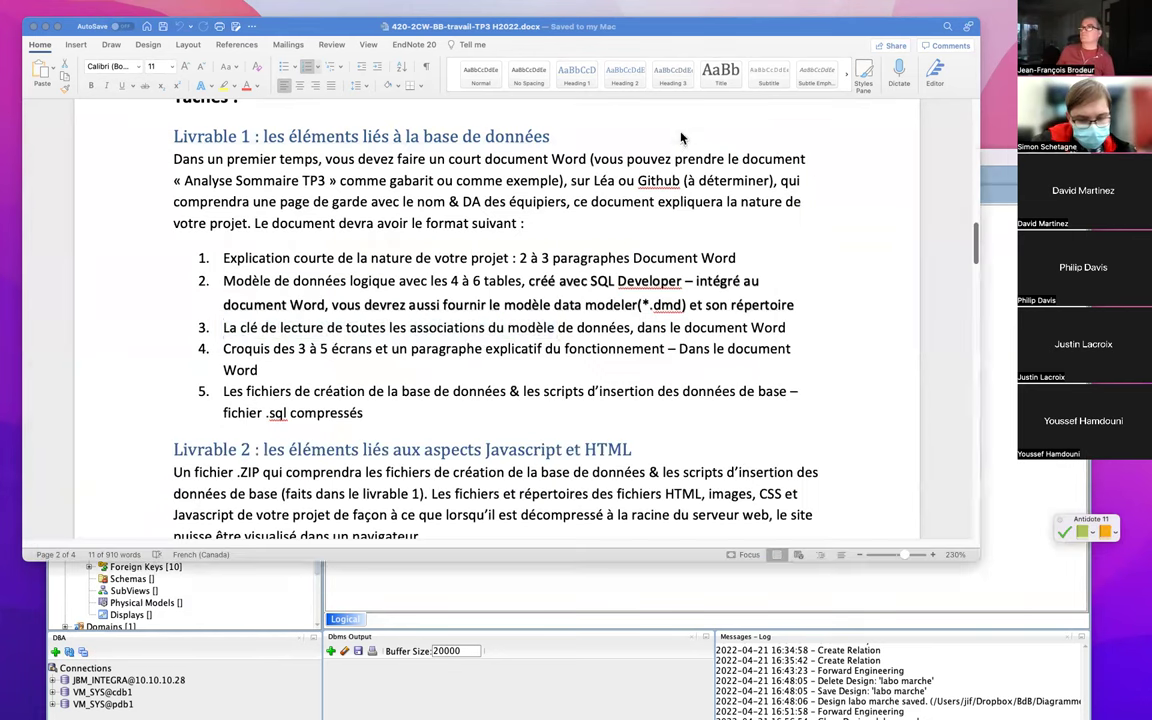
drag(555, 328, 223, 328)
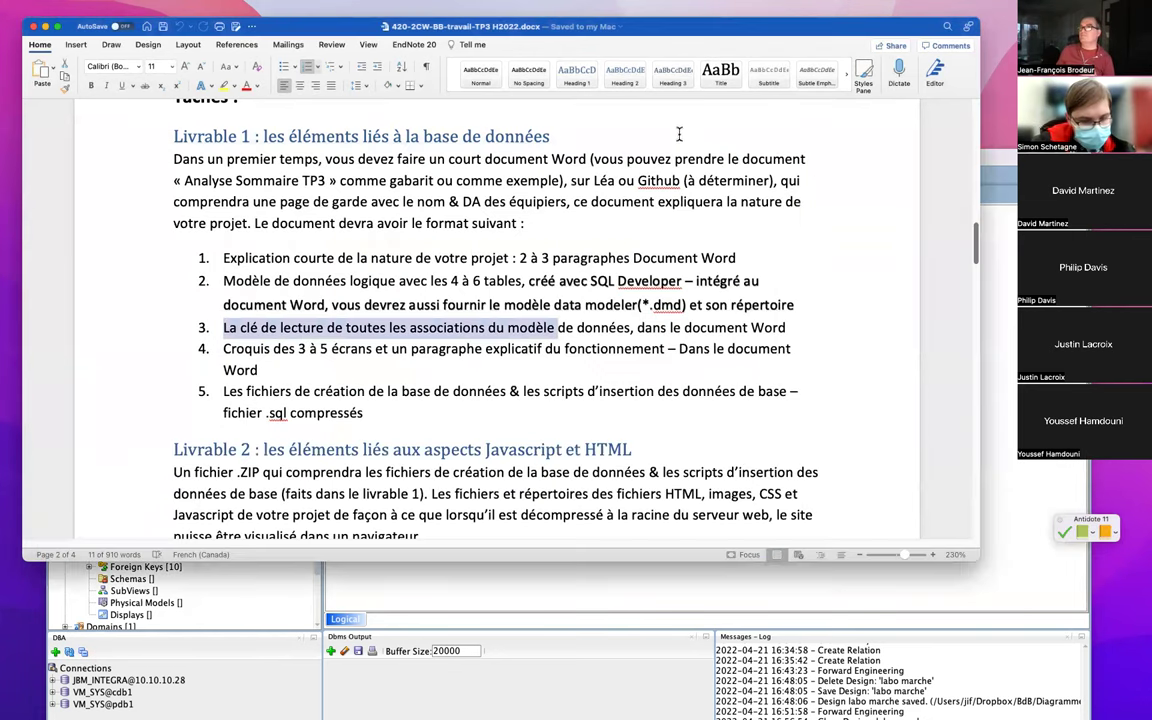
click(273, 346)
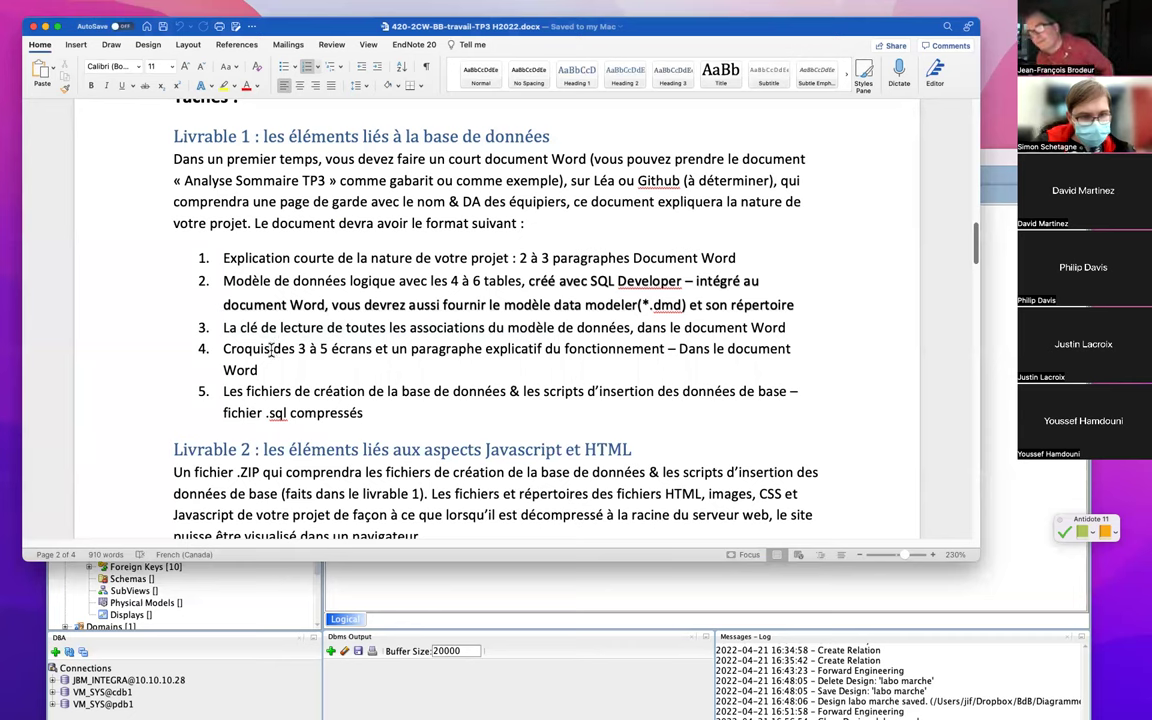
drag(222, 391, 432, 391)
drag(505, 401, 746, 404)
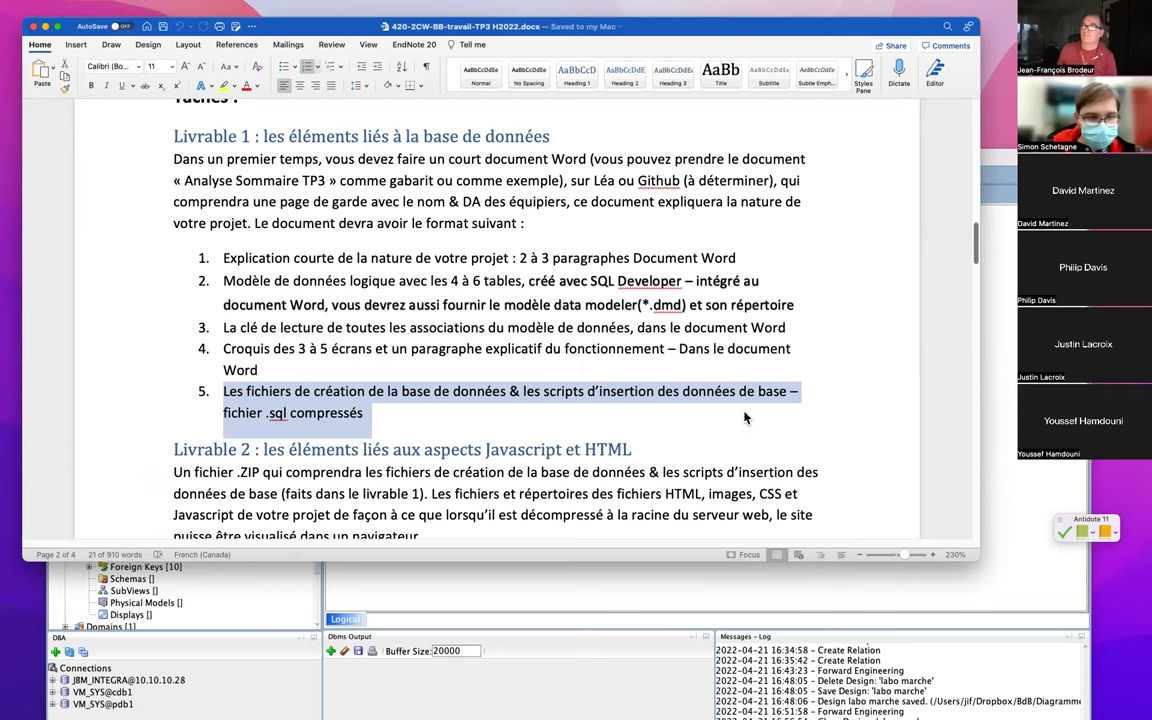
Review the Livrable 2 section on JavaScript and HTML, and return to the start of Livrable 1
scroll(622, 390, down, 5)
scroll(555, 350, down, 5)
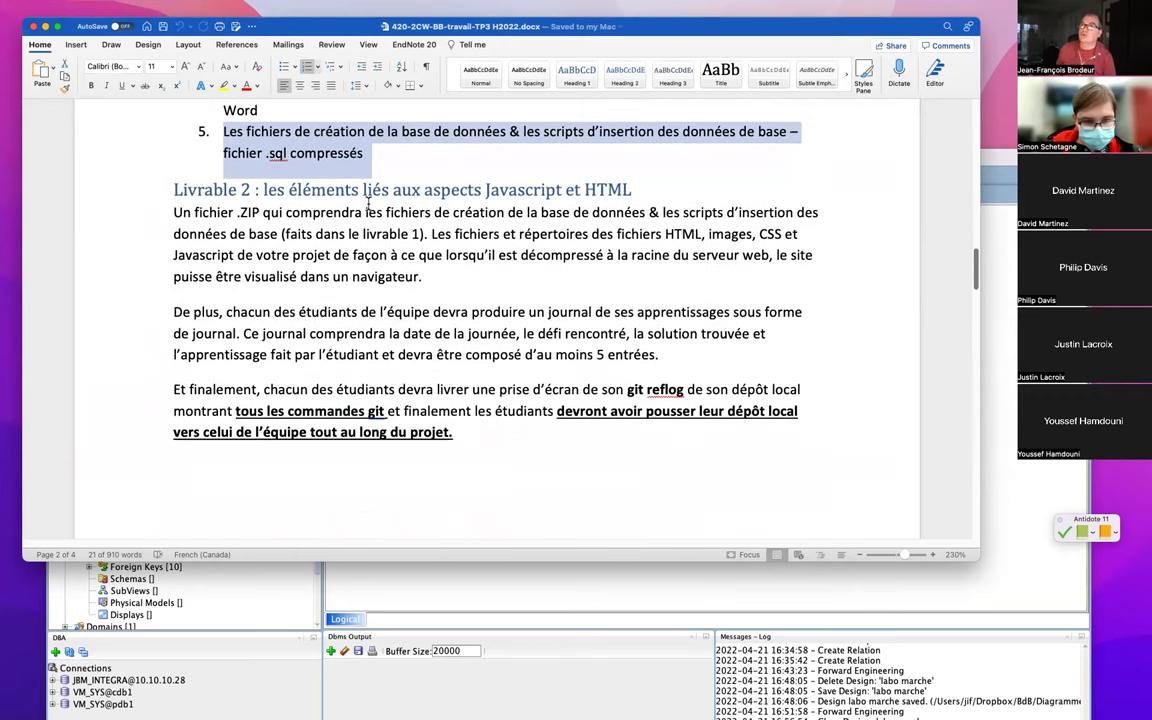
scroll(394, 180, up, 12)
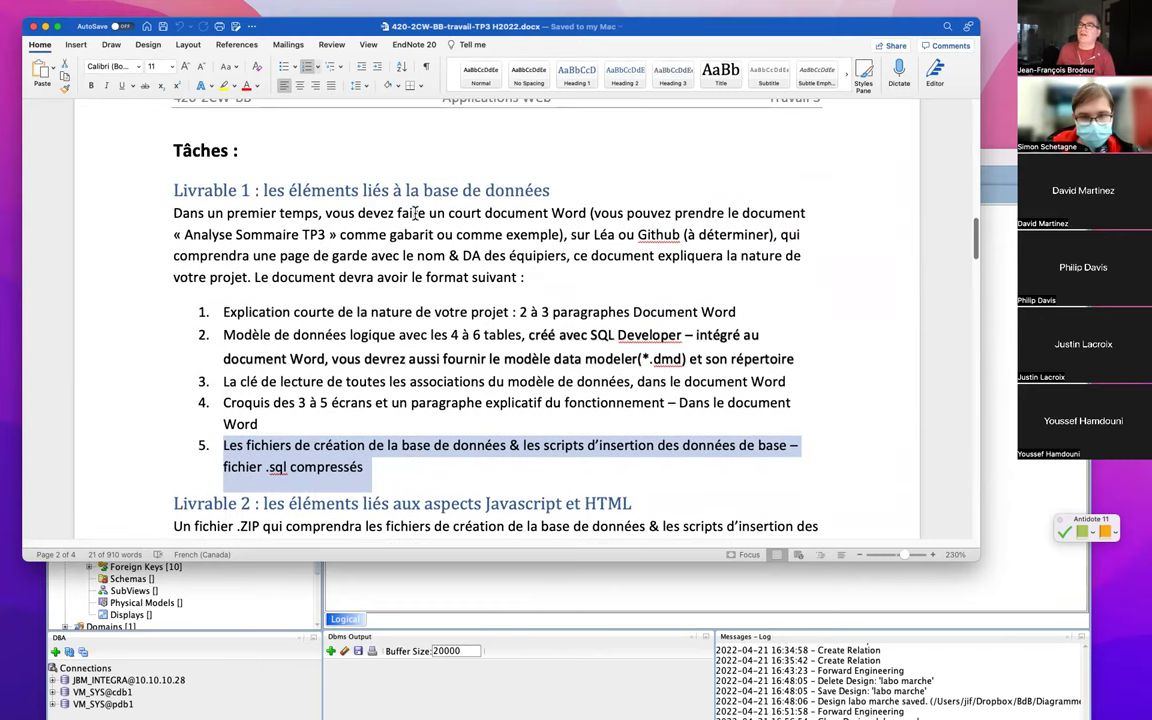